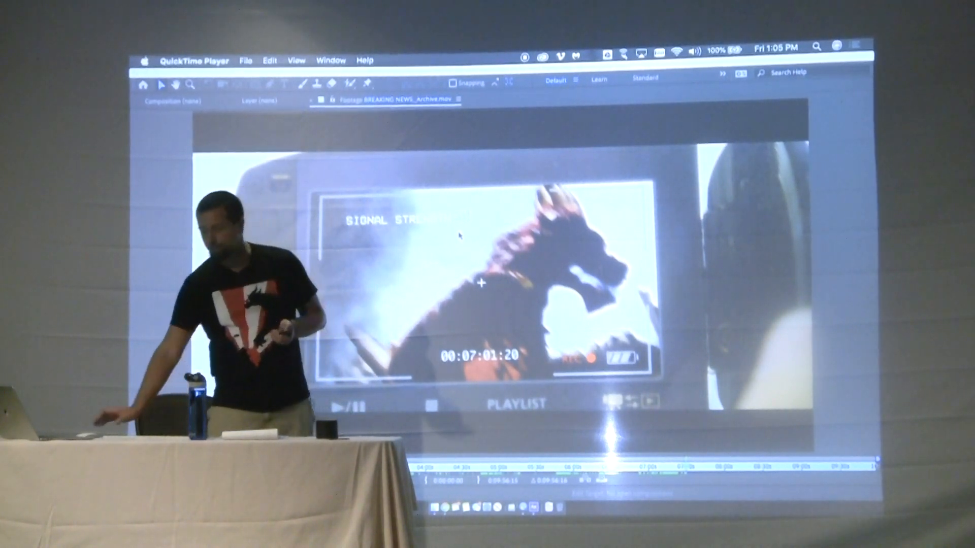
# Scrub through the BREAKING NEWS_Archive.mov footage in the enlarged viewer and return to the full workspace layout
pyautogui.click(340, 388)
pyautogui.click(337, 467)
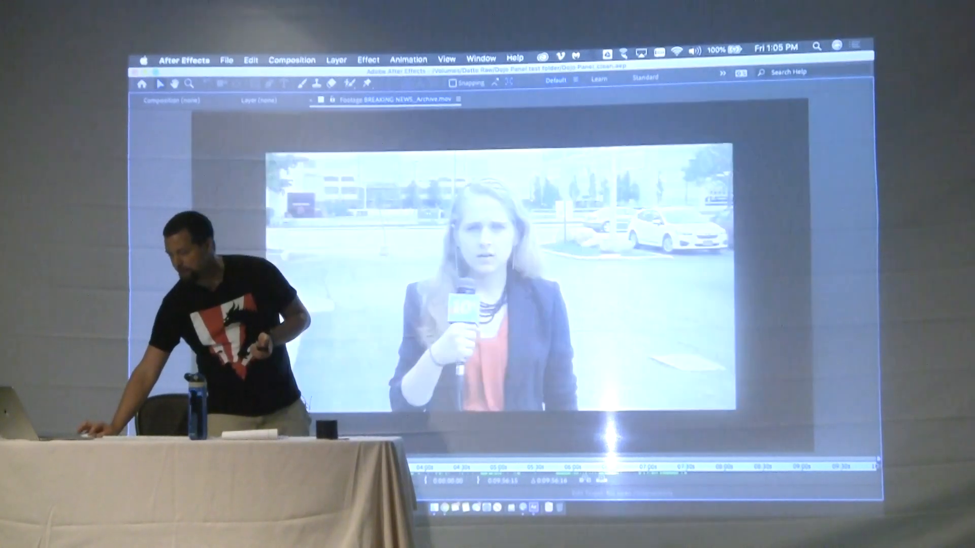
pyautogui.moveTo(338, 467); pyautogui.dragTo(405, 467)
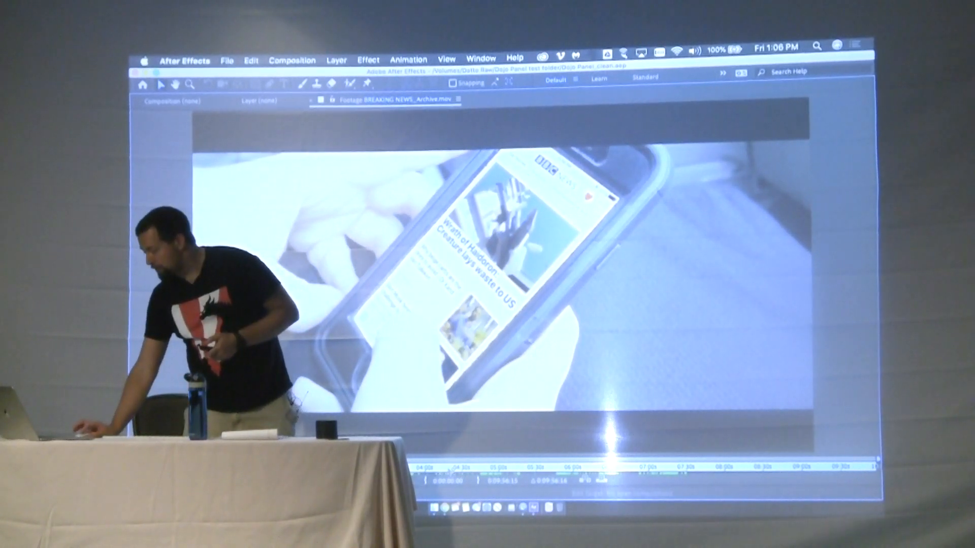
pyautogui.moveTo(469, 468); pyautogui.dragTo(528, 470)
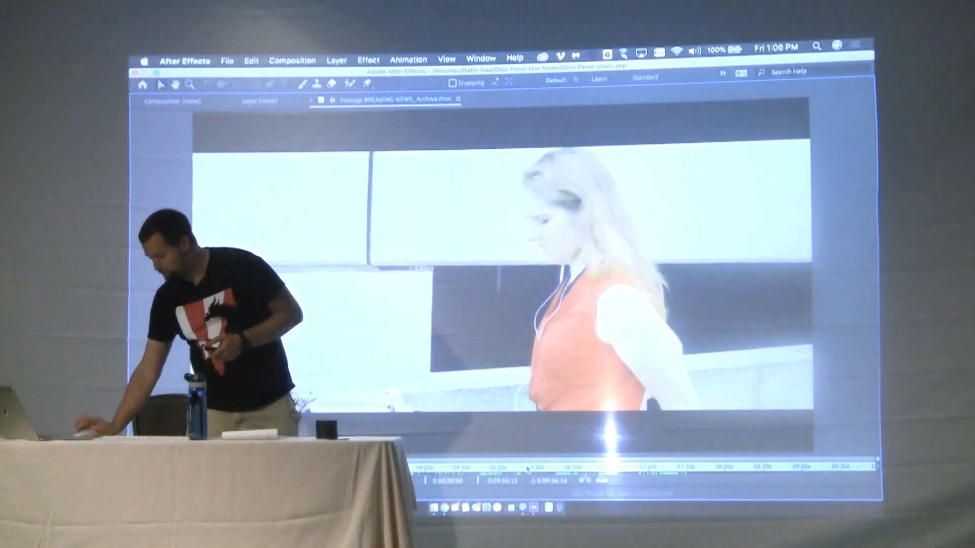
pyautogui.press('`')
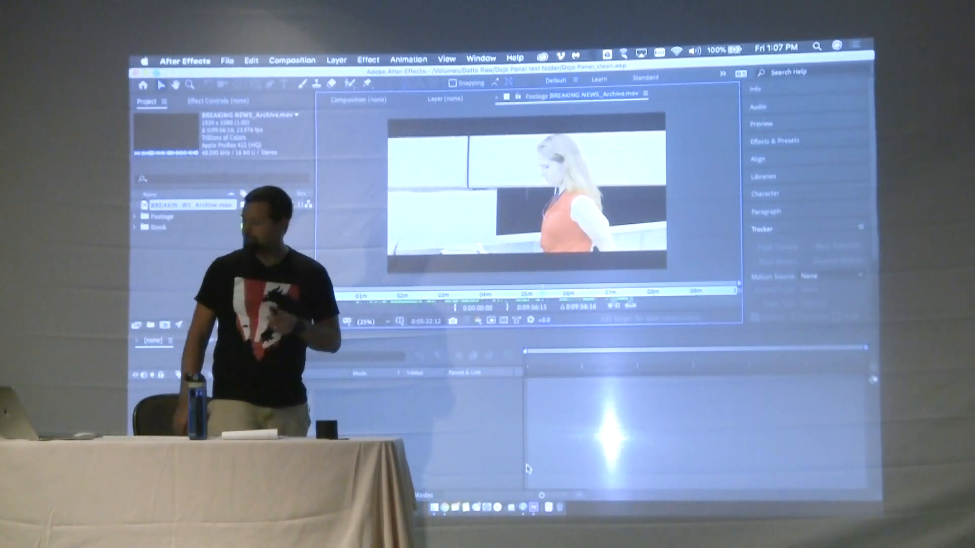
# Open the Phone Plate clip from the Footage folder and scrub through its 14–16 s range in an enlarged viewer
pyautogui.click(134, 217)
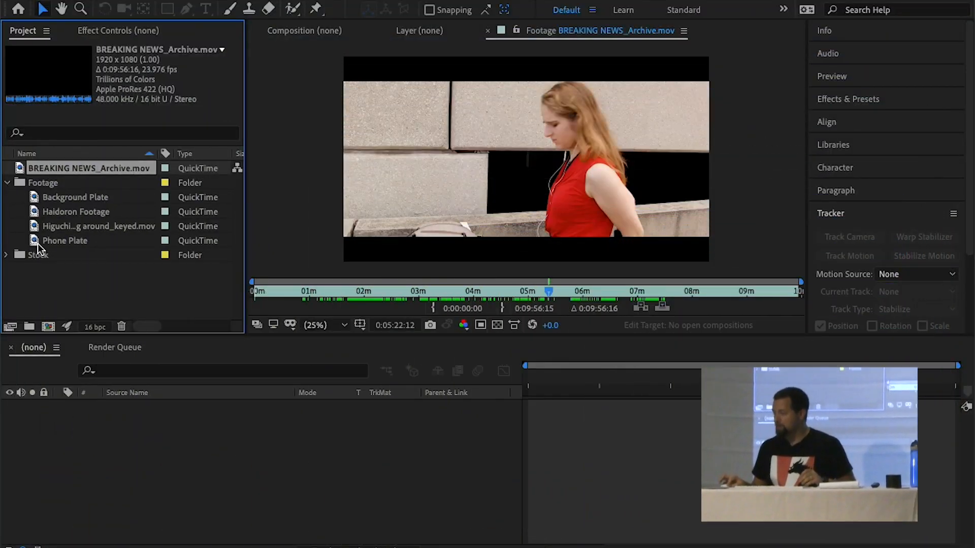
pyautogui.doubleClick(38, 243)
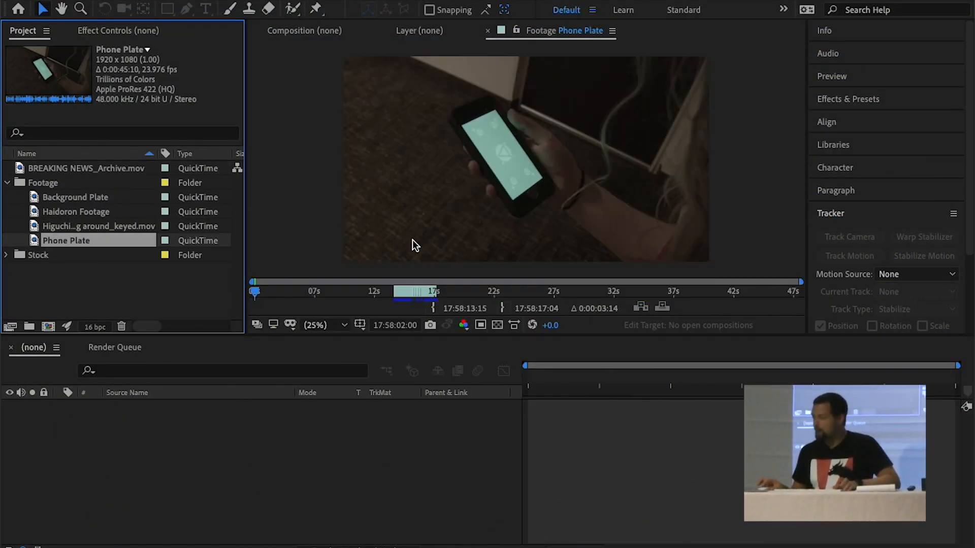
pyautogui.press('`')
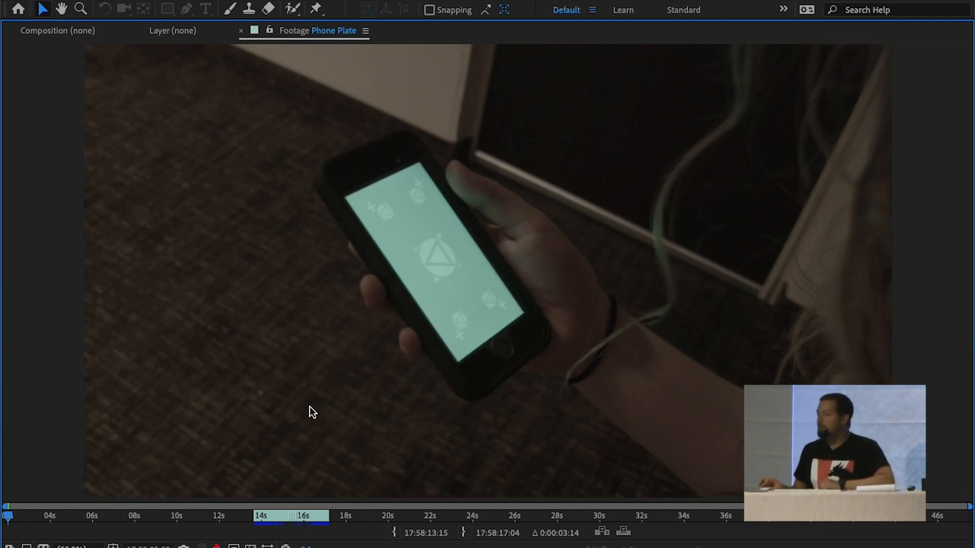
pyautogui.moveTo(266, 516); pyautogui.dragTo(300, 516)
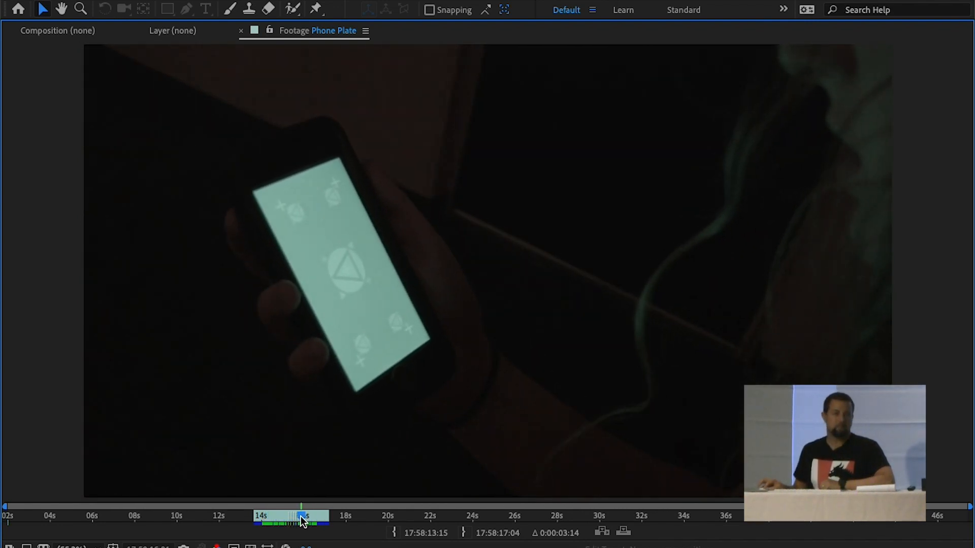
pyautogui.press('`')
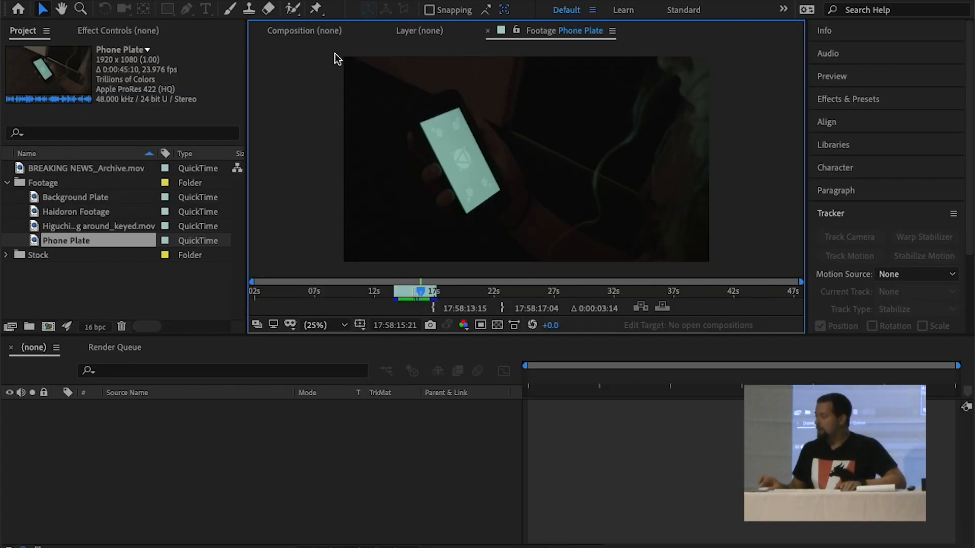
# Create a composition from the Phone Plate footage and preview it, stopping at 17:58:13:17
pyautogui.moveTo(31, 241); pyautogui.dragTo(48, 333)
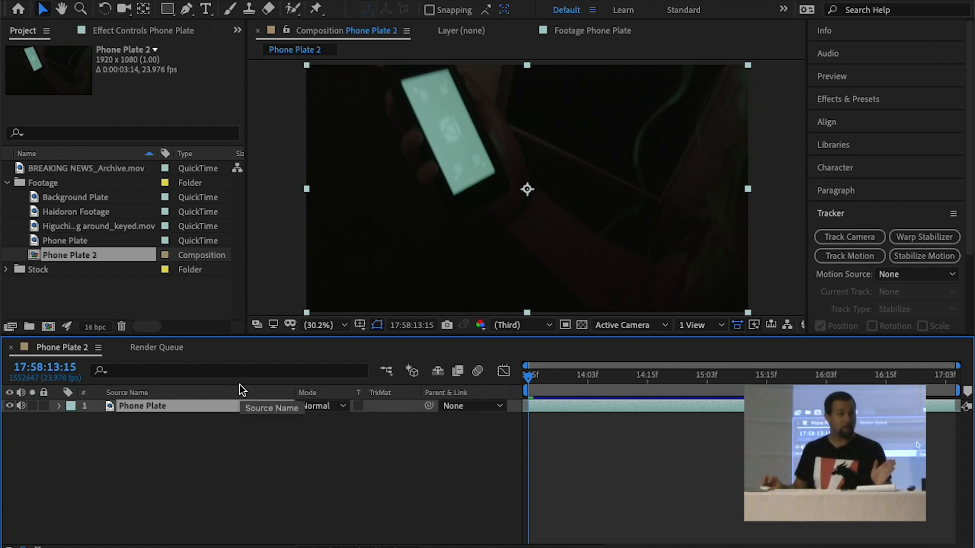
pyautogui.click(537, 379)
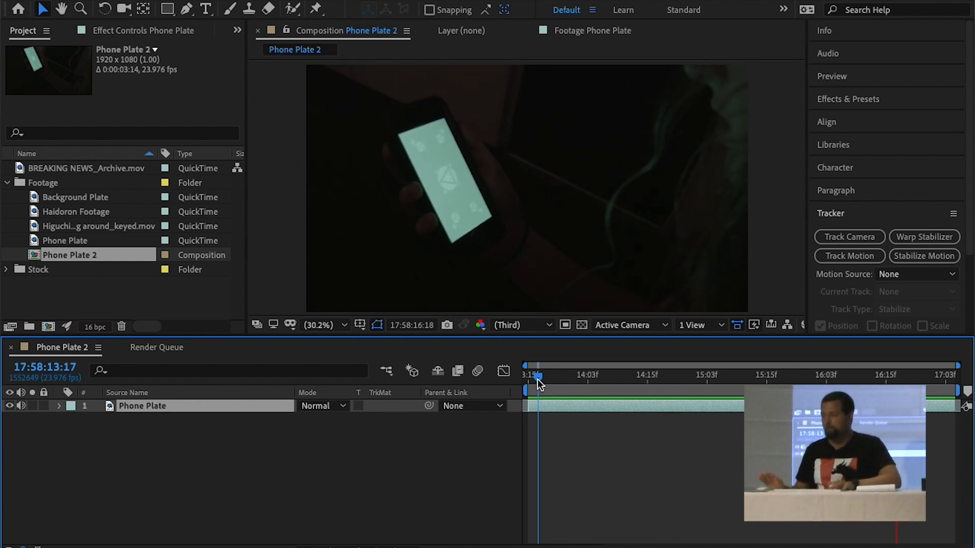
pyautogui.press('space')
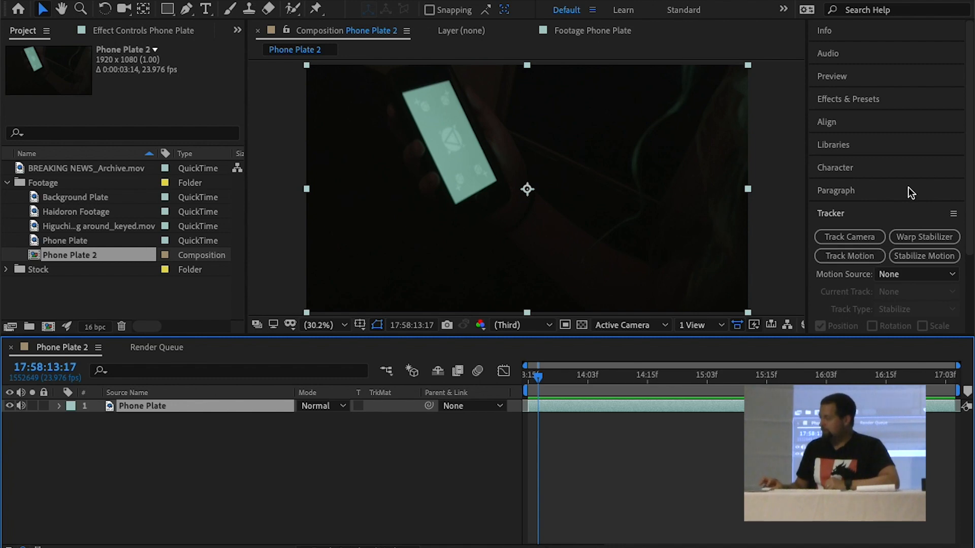
pyautogui.click(309, 0)
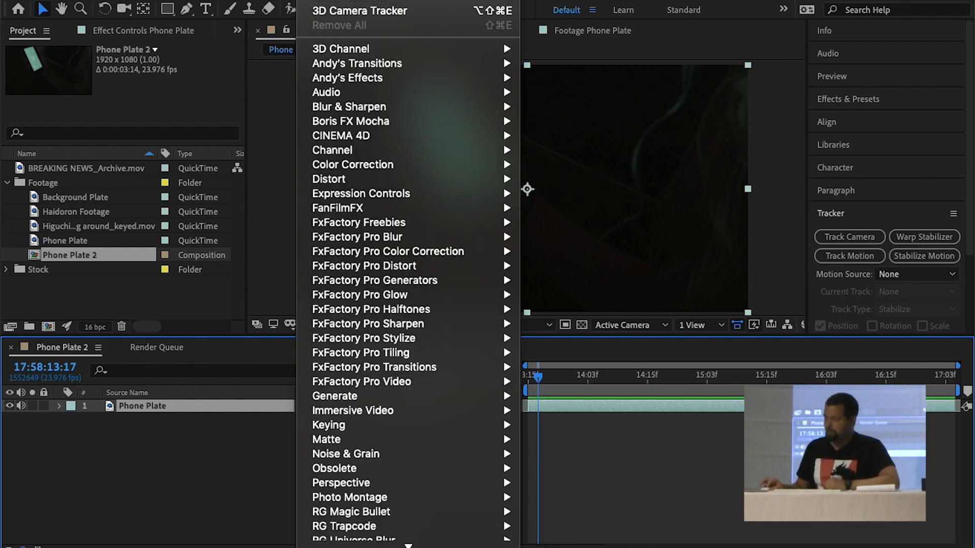
pyautogui.moveTo(273, 0)
pyautogui.click(194, 120)
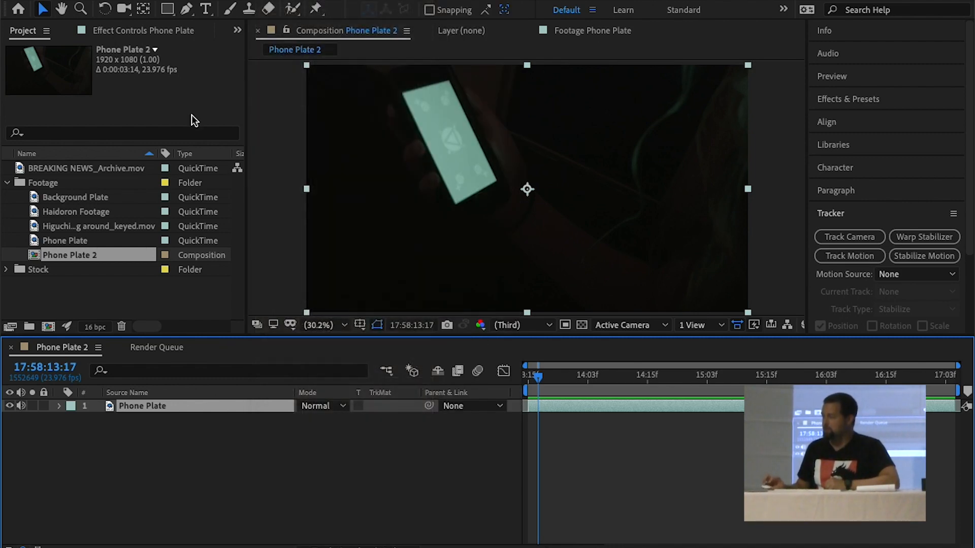
# Find the Mocha AE CC effect by searching for mocha, apply it to the Phone Plate layer and launch Mocha
pyautogui.click(139, 27)
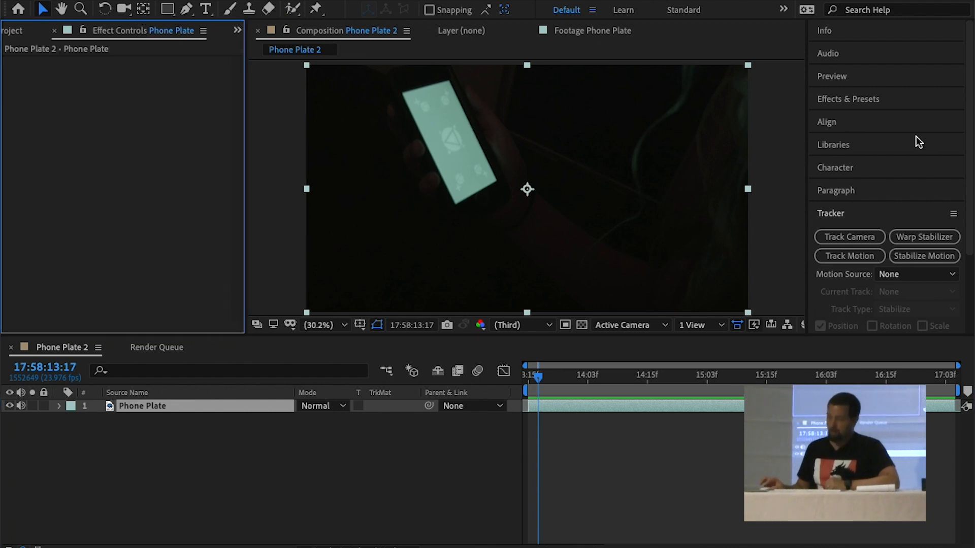
pyautogui.click(889, 102)
pyautogui.click(883, 119)
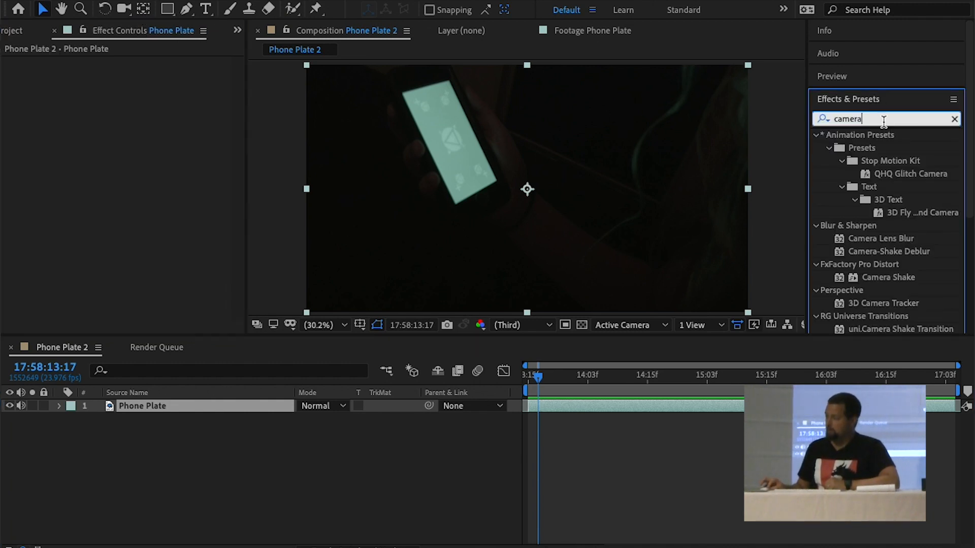
pyautogui.write('mocha')
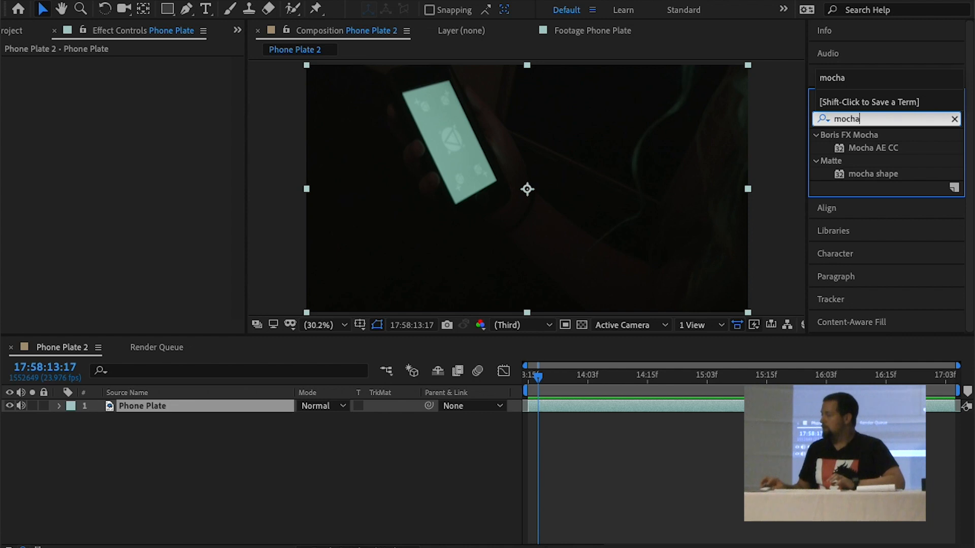
pyautogui.doubleClick(873, 149)
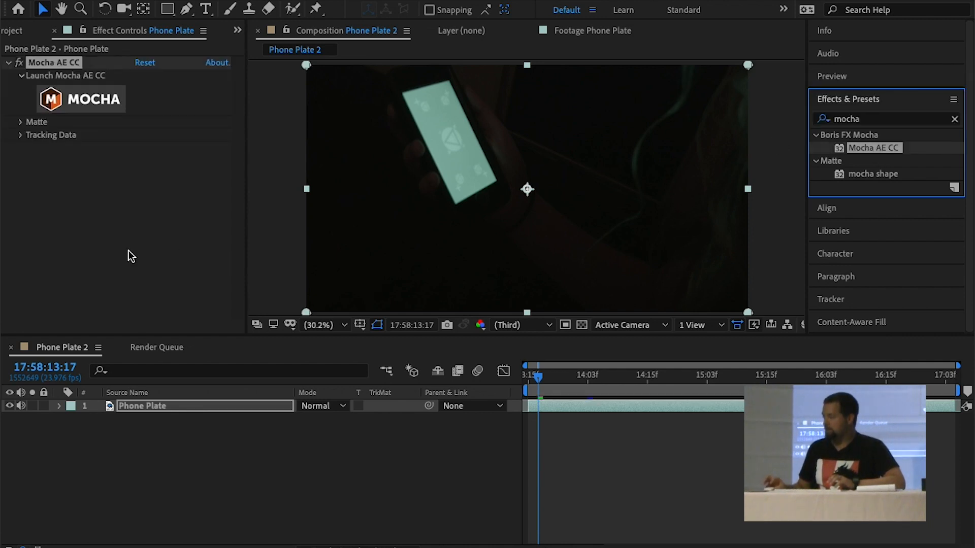
pyautogui.click(97, 236)
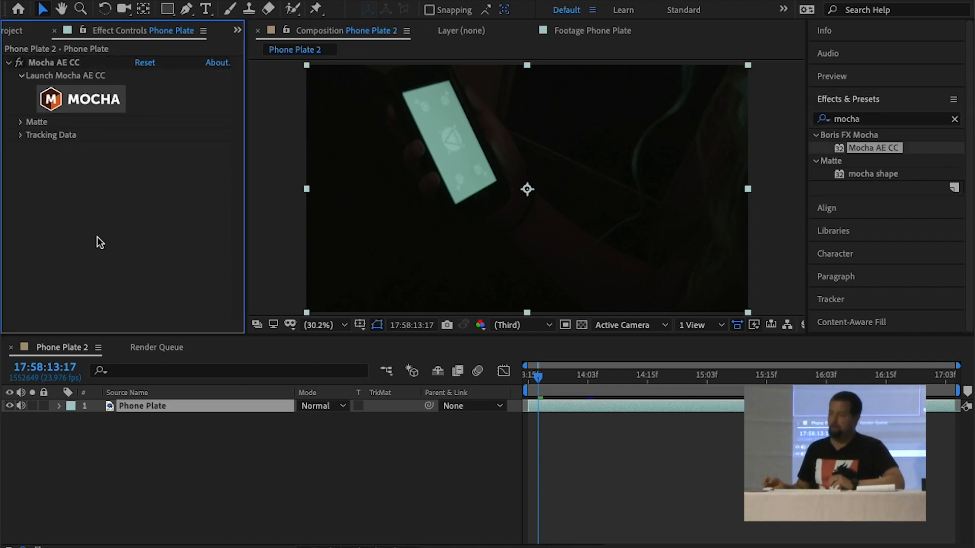
pyautogui.click(78, 96)
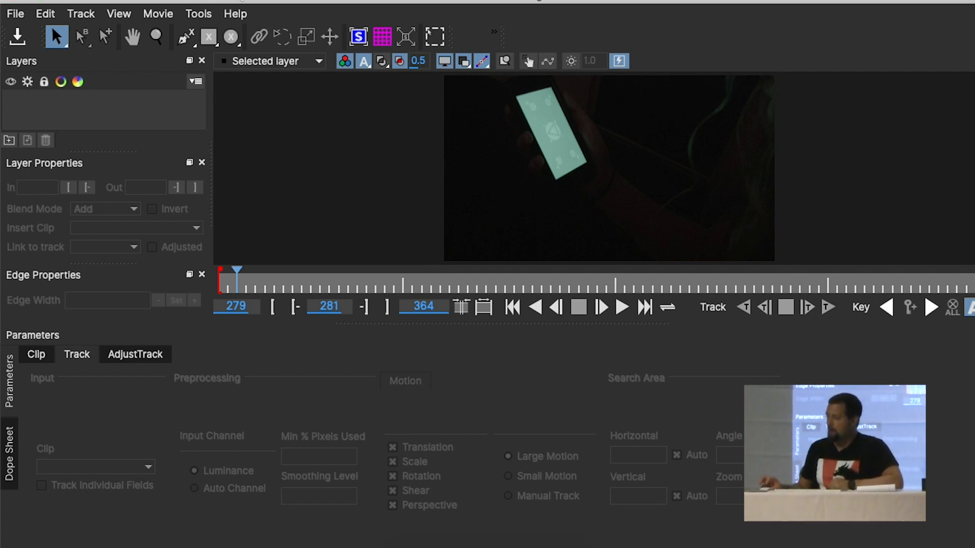
# Draw a closed four-point X-spline around the edges of the phone screen and pull its points into sharp corners
pyautogui.click(189, 38)
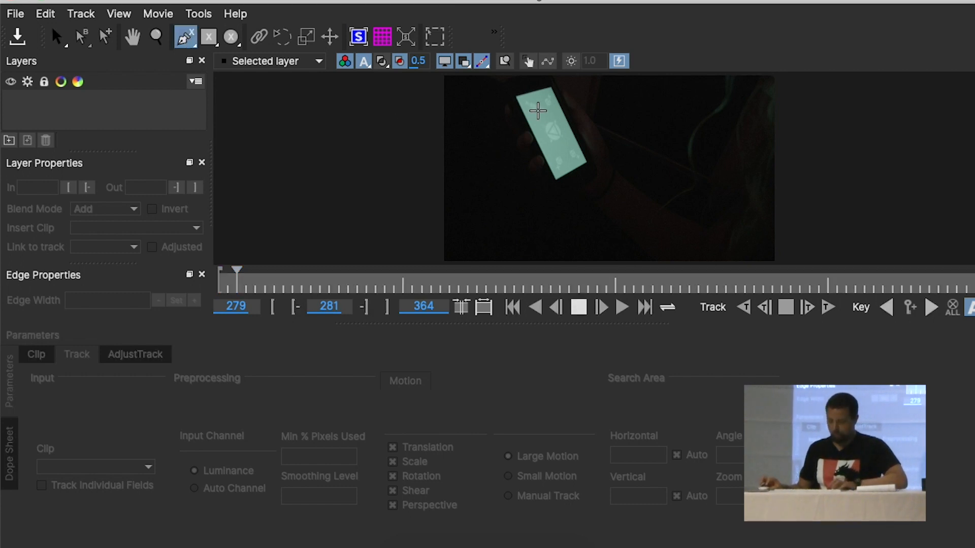
pyautogui.press('z')
pyautogui.moveTo(577, 160); pyautogui.dragTo(604, 73)
pyautogui.press('x')
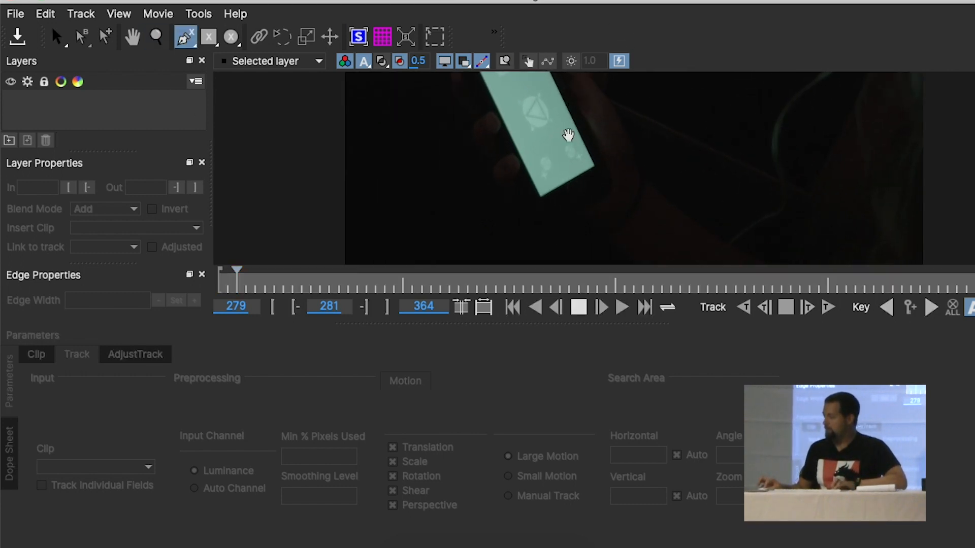
pyautogui.moveTo(568, 135); pyautogui.dragTo(547, 190)
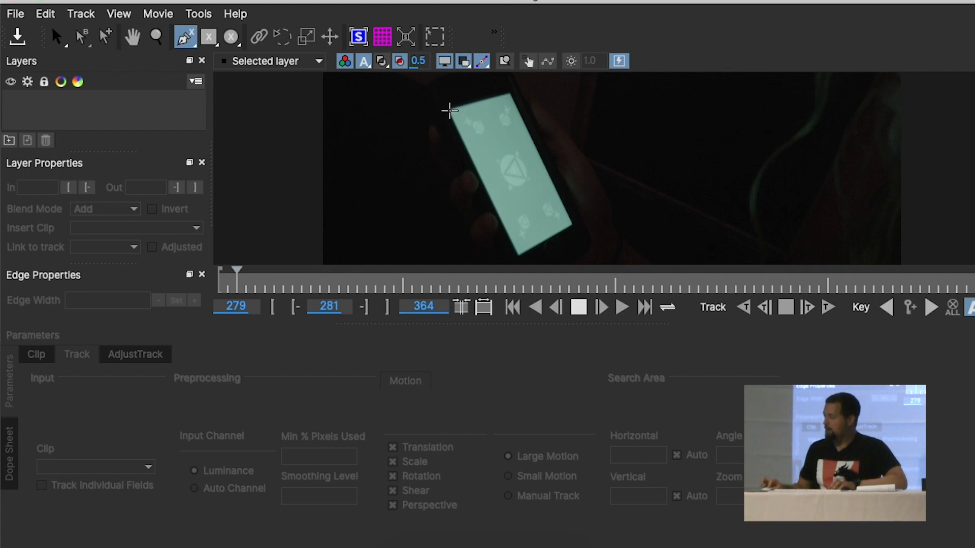
pyautogui.click(449, 111)
pyautogui.click(507, 93)
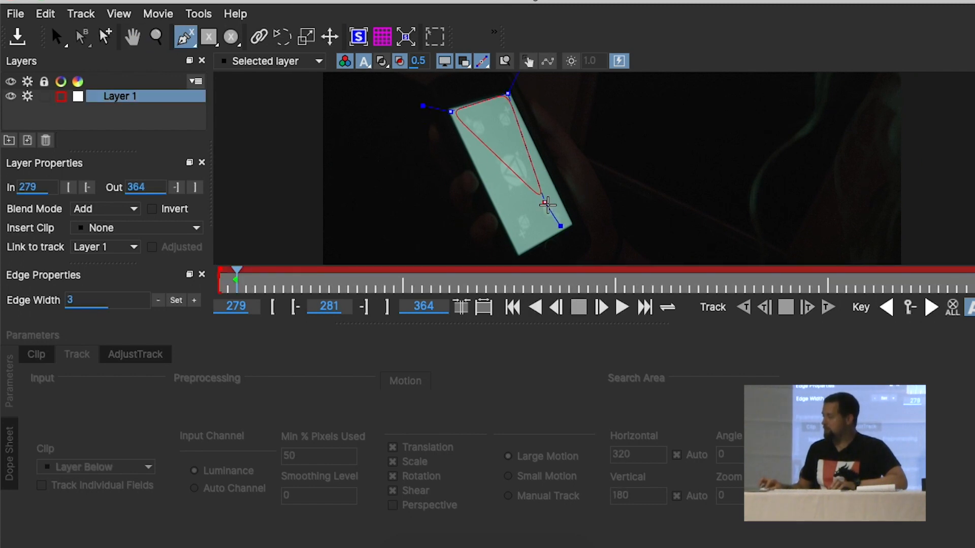
pyautogui.click(572, 226)
pyautogui.click(519, 245)
pyautogui.moveTo(520, 250); pyautogui.dragTo(518, 254)
pyautogui.rightClick(518, 254)
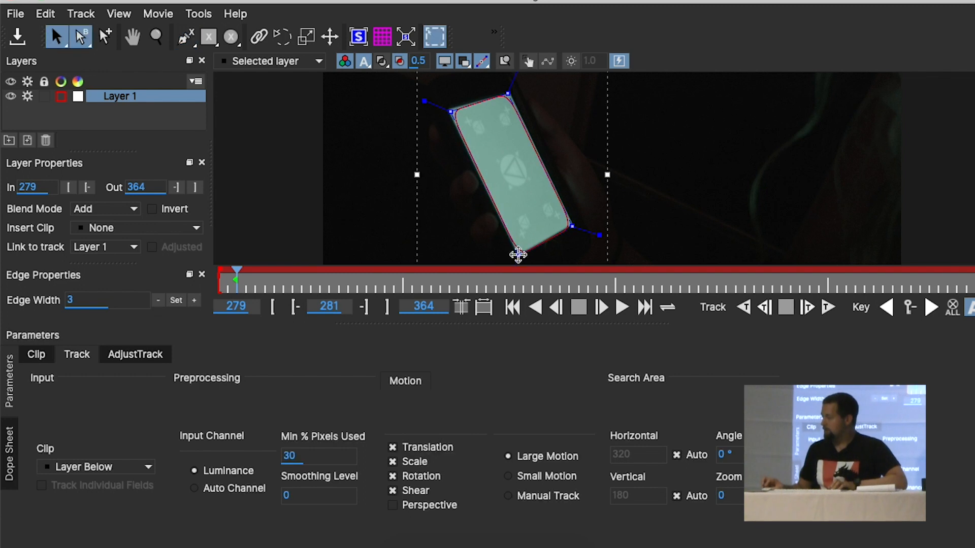
pyautogui.moveTo(599, 236); pyautogui.dragTo(628, 233)
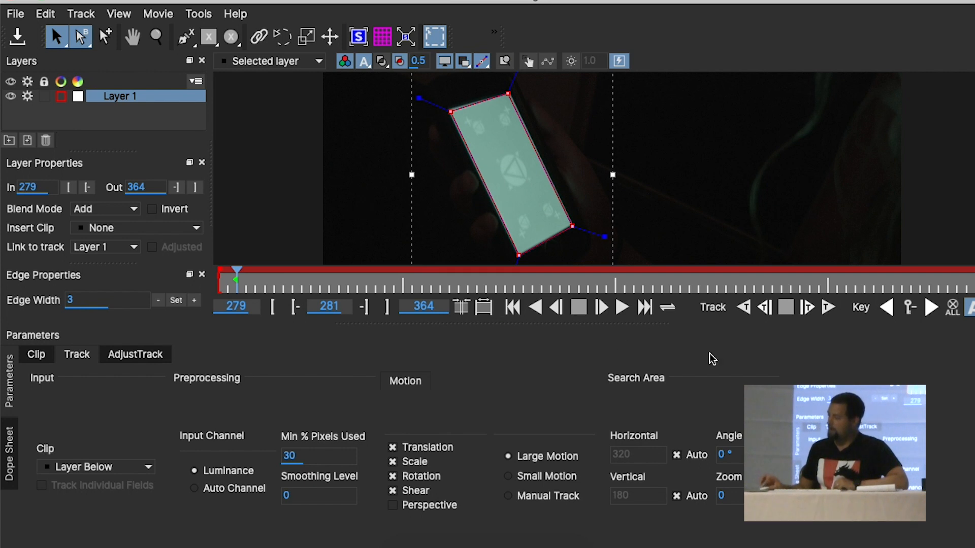
# Track the phone screen spline forwards through the end of the clip
pyautogui.click(827, 310)
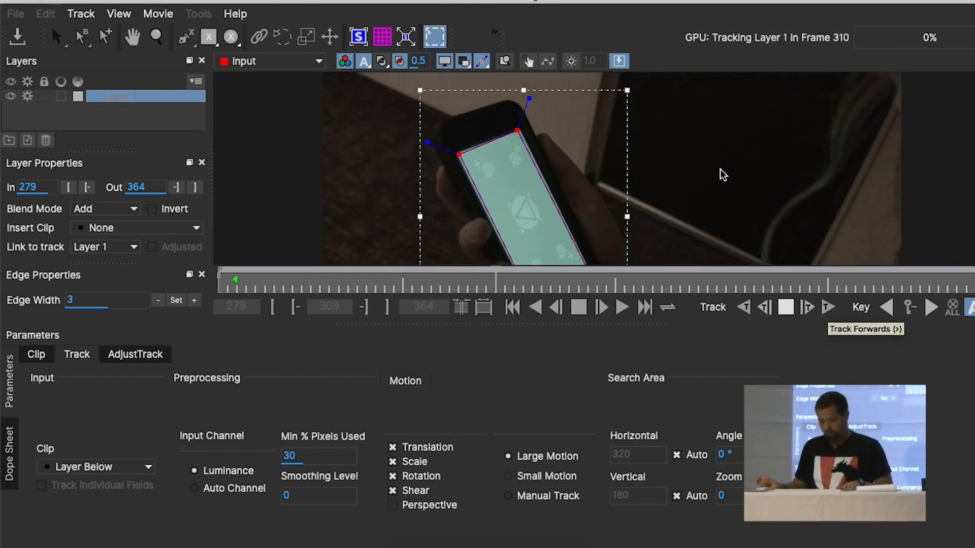
pyautogui.press('z')
pyautogui.moveTo(723, 174)
pyautogui.mouseDown()
pyautogui.moveTo(724, 239)
pyautogui.moveTo(718, 179)
pyautogui.mouseUp()
pyautogui.press('x')
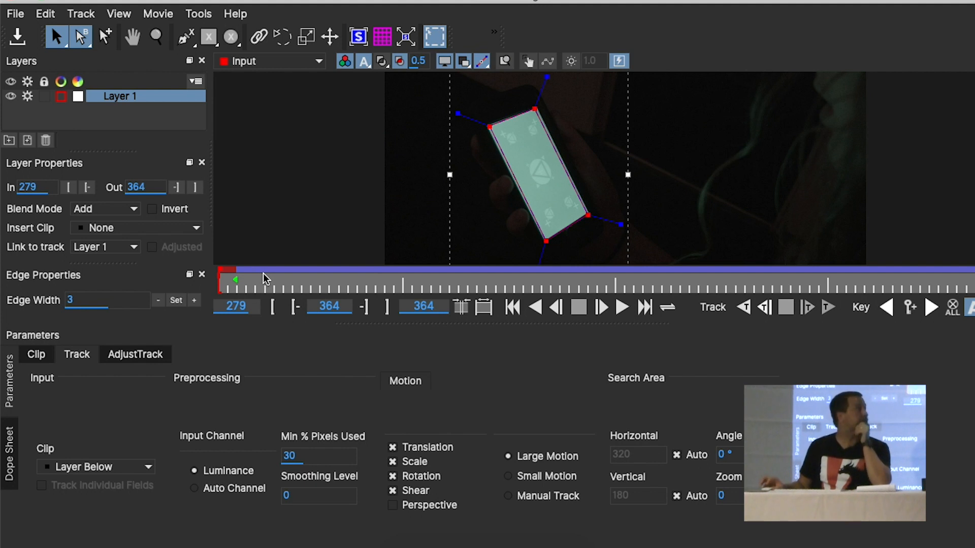
# Scrub through the tracked frames to check the spline against the phone screen, and delete Layer 1
pyautogui.moveTo(266, 285); pyautogui.dragTo(588, 284)
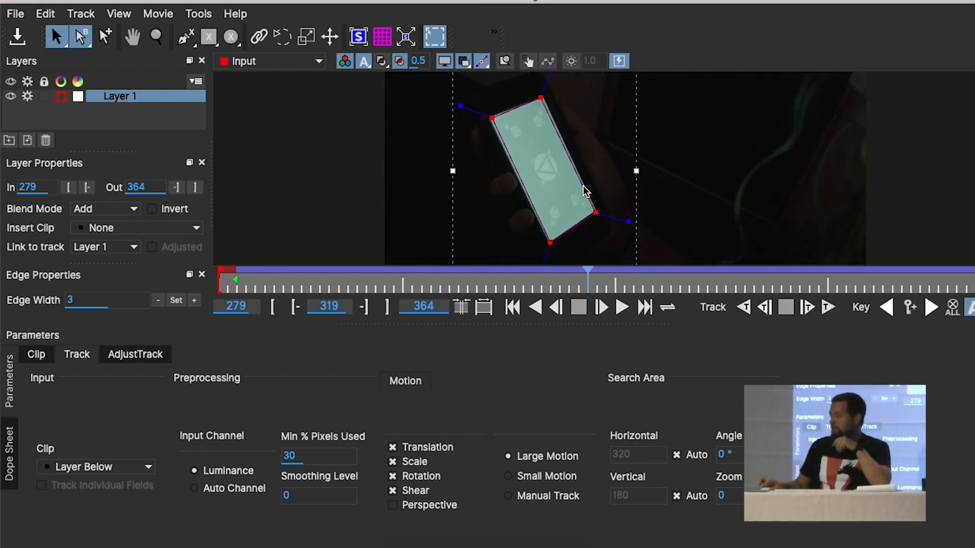
pyautogui.moveTo(401, 288); pyautogui.dragTo(645, 290)
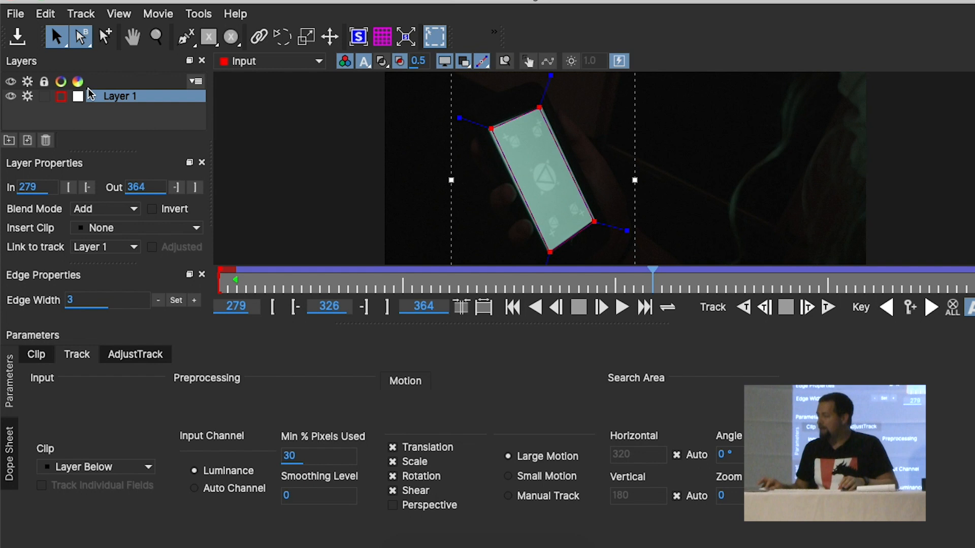
pyautogui.click(45, 141)
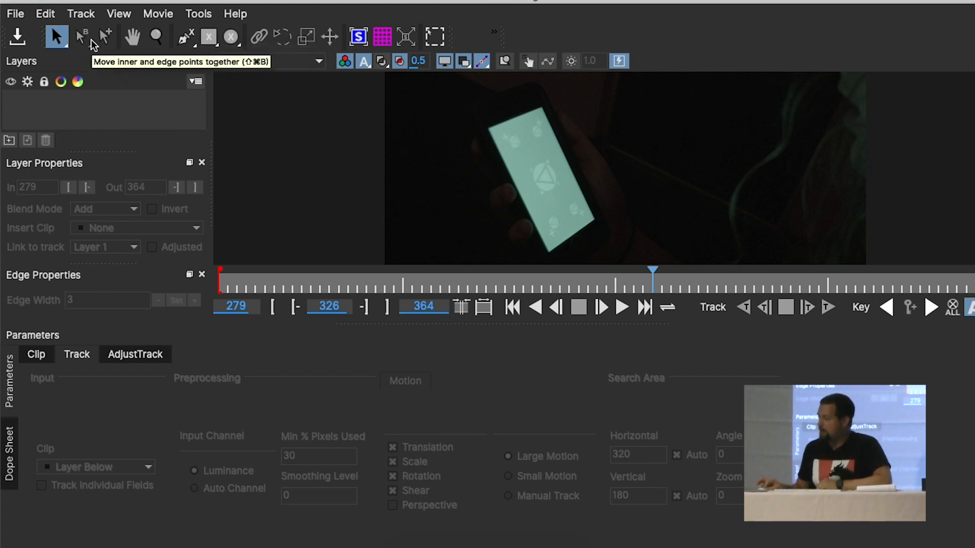
# Draw a closed four-point X-spline around the central triangle marker on the phone screen at frame 326
pyautogui.click(183, 37)
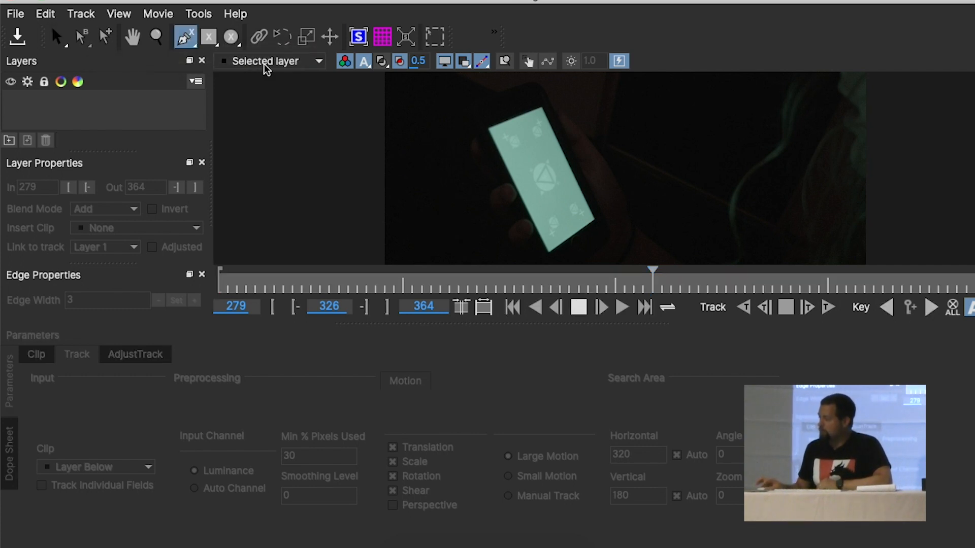
pyautogui.click(528, 166)
pyautogui.click(550, 156)
pyautogui.click(563, 188)
pyautogui.click(563, 189)
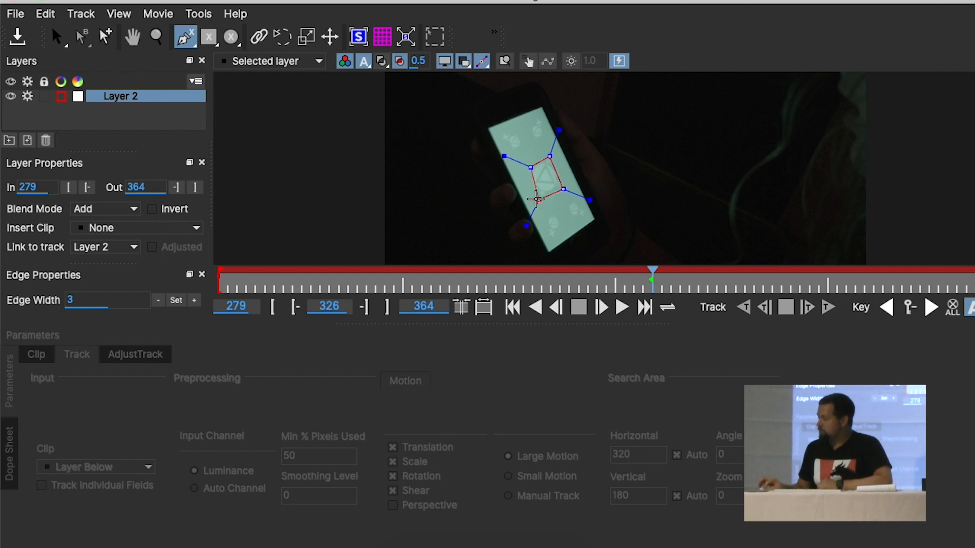
pyautogui.click(537, 199)
pyautogui.rightClick(537, 199)
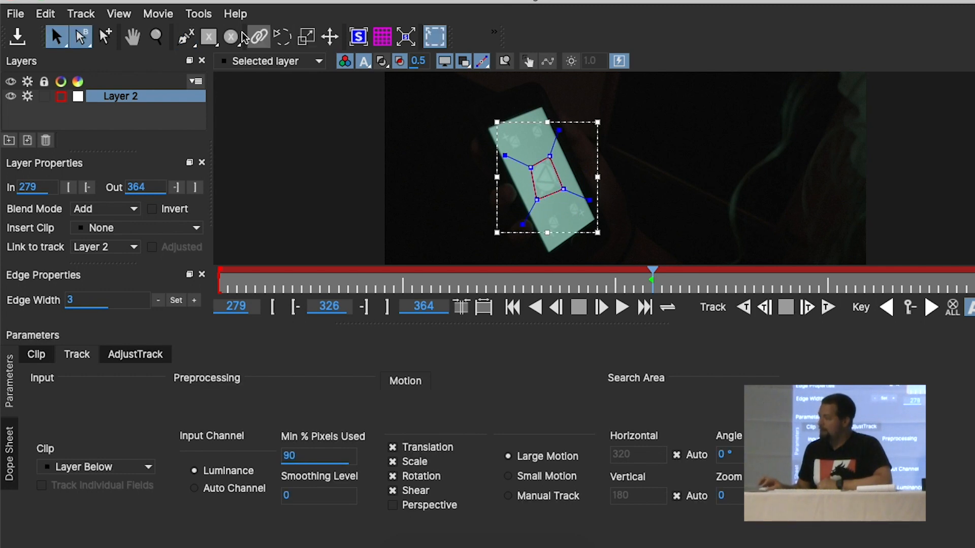
# Add a closed four-point X-spline to Layer 2 around the upper-left marker on the phone screen
pyautogui.click(190, 41)
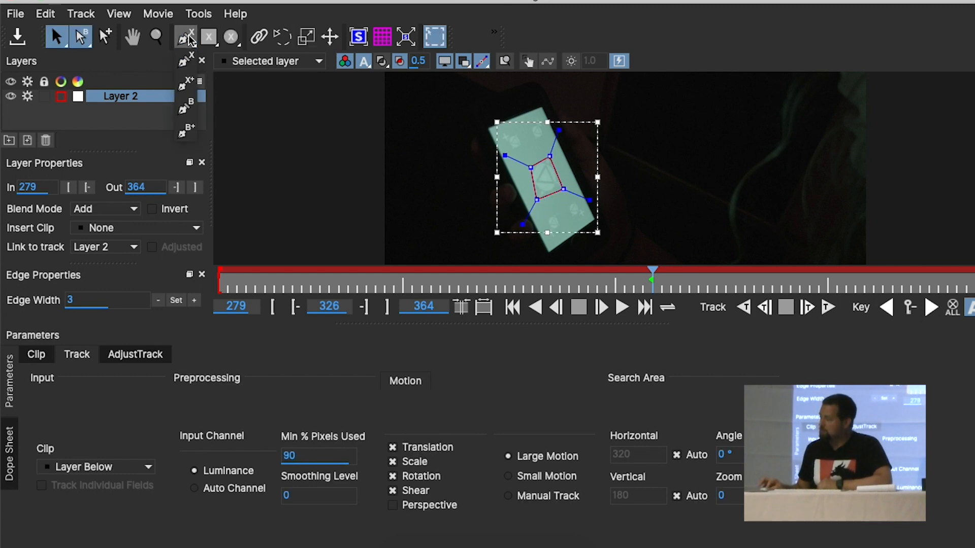
pyautogui.click(195, 87)
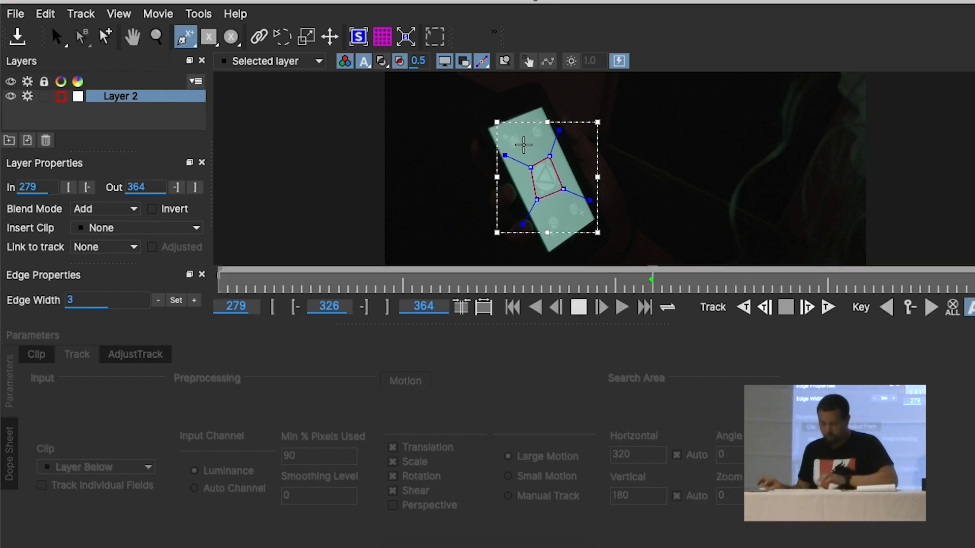
pyautogui.press('z')
pyautogui.moveTo(510, 154); pyautogui.dragTo(484, 119)
pyautogui.click(491, 113)
pyautogui.click(527, 115)
pyautogui.click(536, 146)
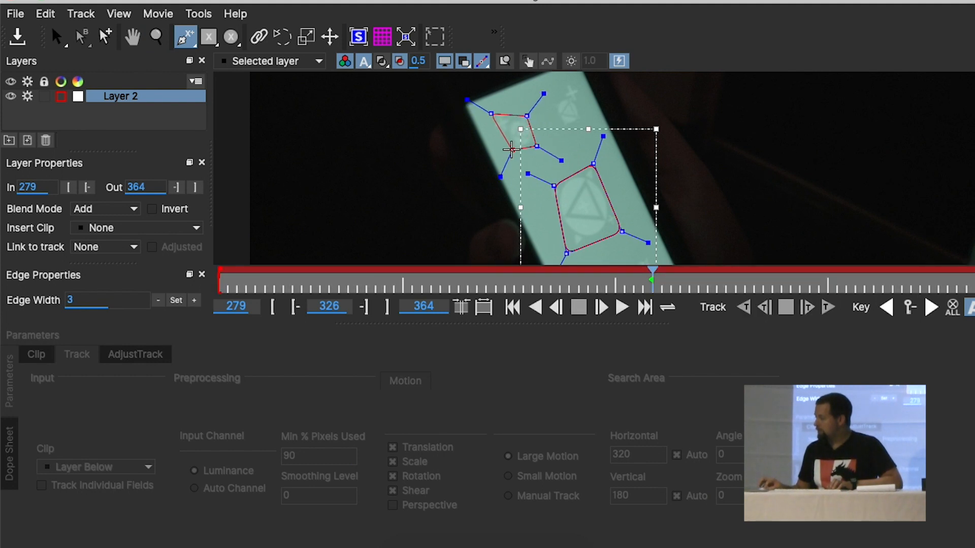
pyautogui.click(509, 152)
pyautogui.rightClick(509, 152)
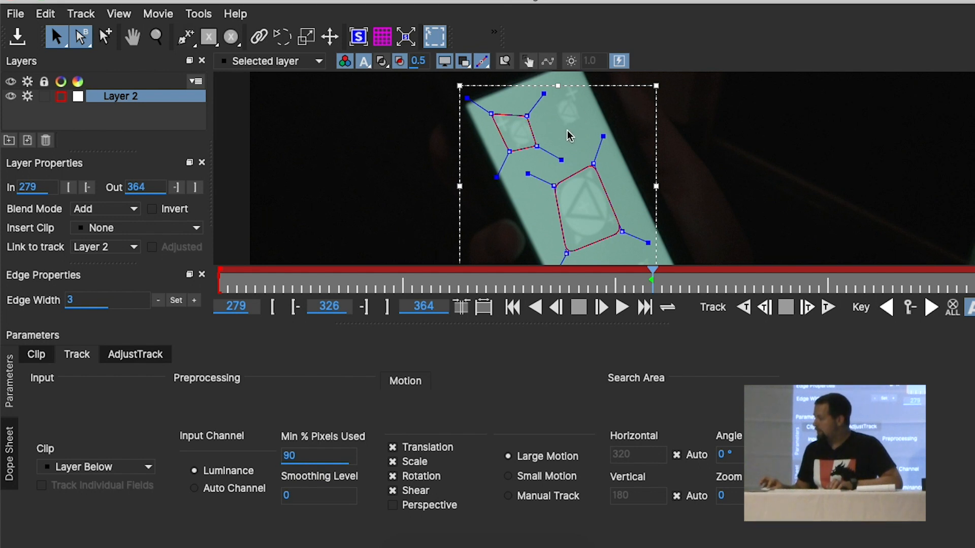
# Add a closed five-point X-spline to Layer 2 around the upper-right marker on the phone screen
pyautogui.hotkey('ctrl', 'l')
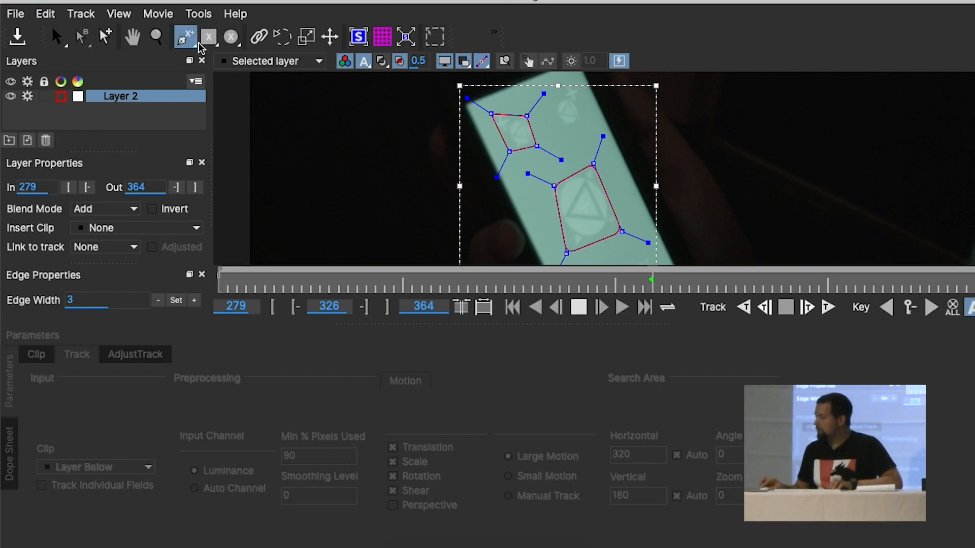
pyautogui.click(567, 133)
pyautogui.click(585, 117)
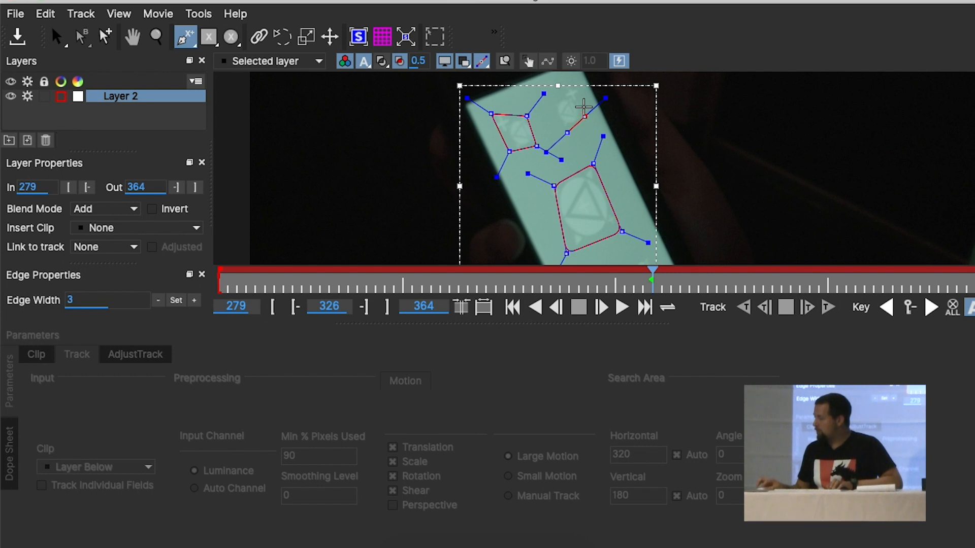
pyautogui.click(583, 92)
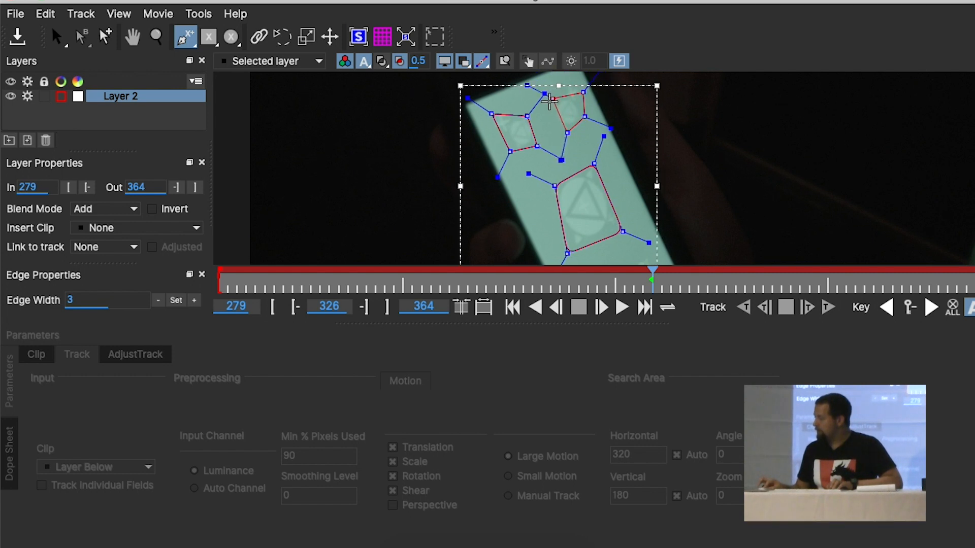
pyautogui.click(553, 89)
pyautogui.rightClick(550, 108)
pyautogui.click(551, 109)
pyautogui.rightClick(551, 105)
# Add a closed four-point X-spline to Layer 2 around the lower-left marker on the phone screen
pyautogui.press('x')
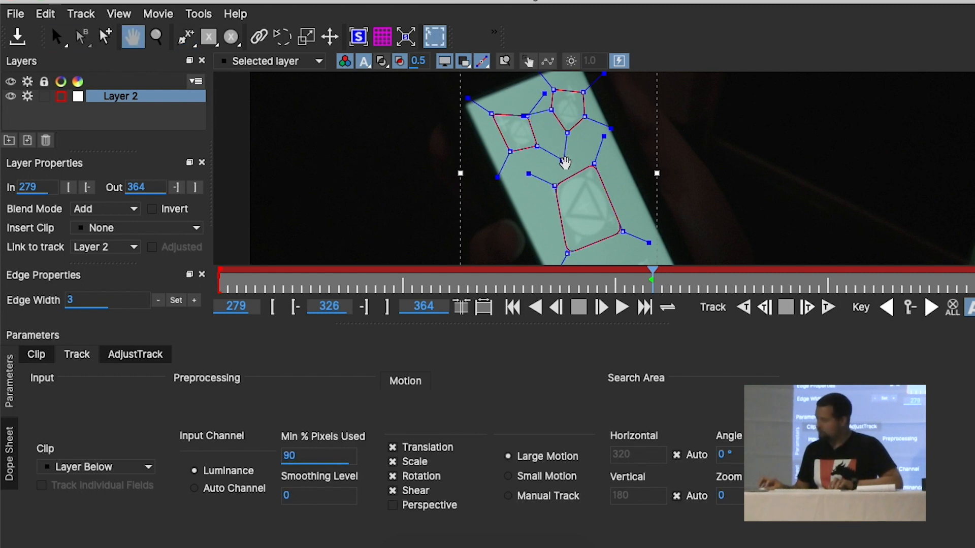
pyautogui.moveTo(564, 163); pyautogui.dragTo(565, 61)
pyautogui.moveTo(556, 194); pyautogui.dragTo(519, 93)
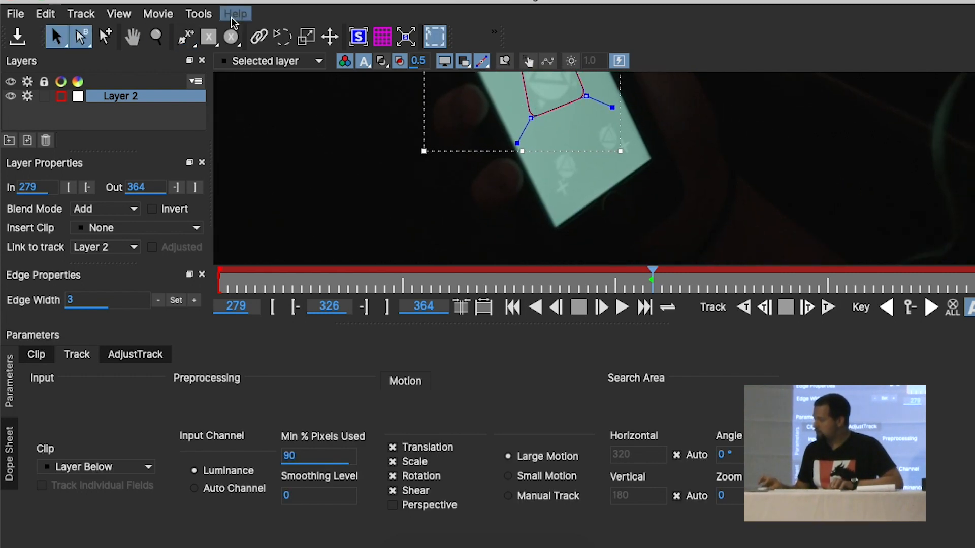
pyautogui.click(178, 38)
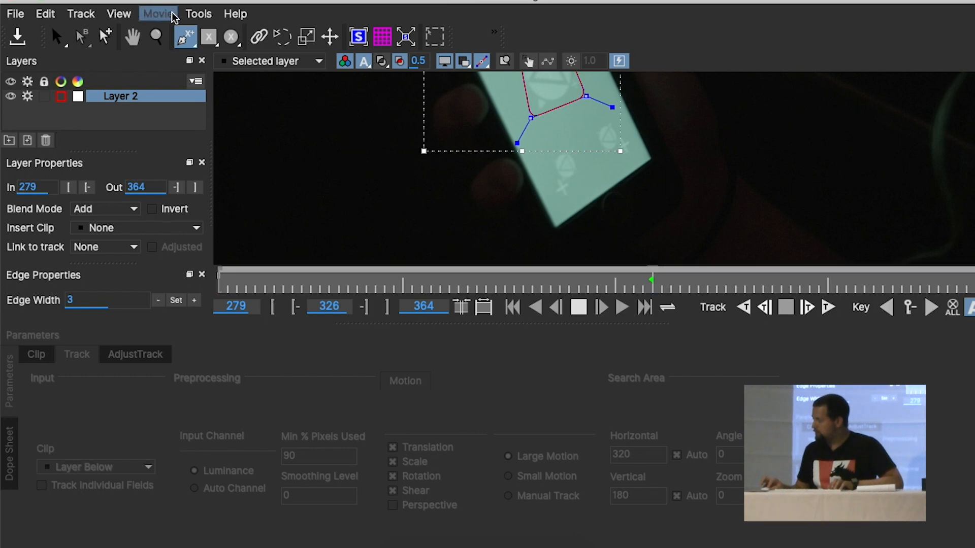
pyautogui.click(148, 96)
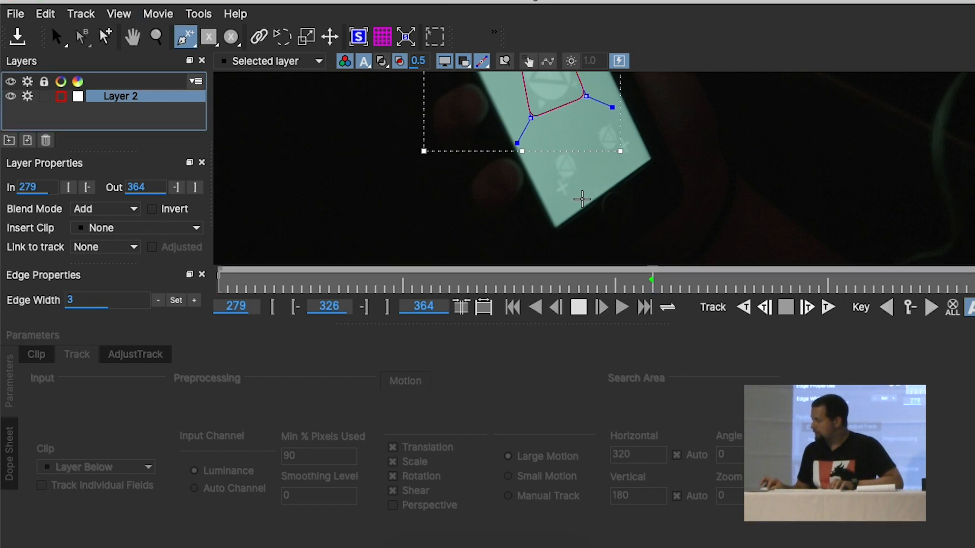
pyautogui.click(563, 198)
pyautogui.click(581, 172)
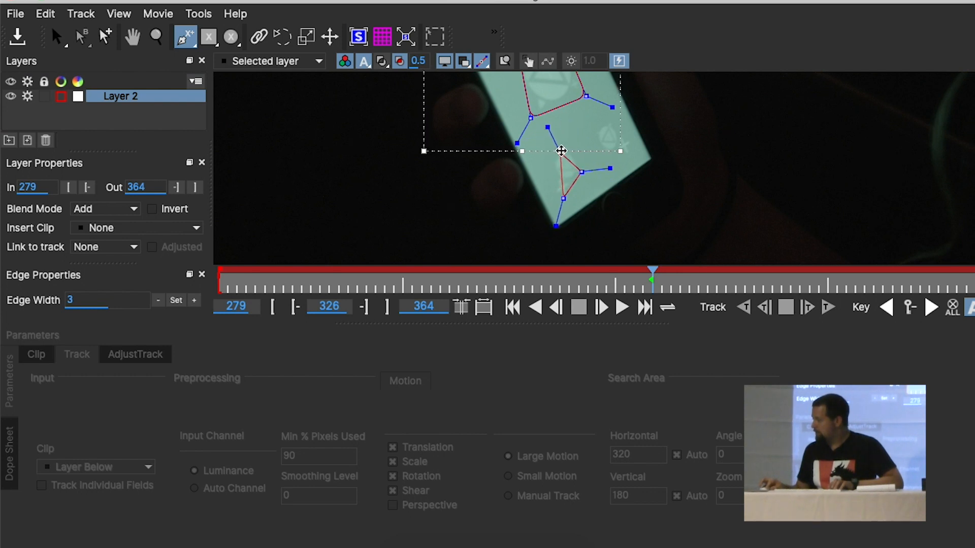
pyautogui.click(568, 145)
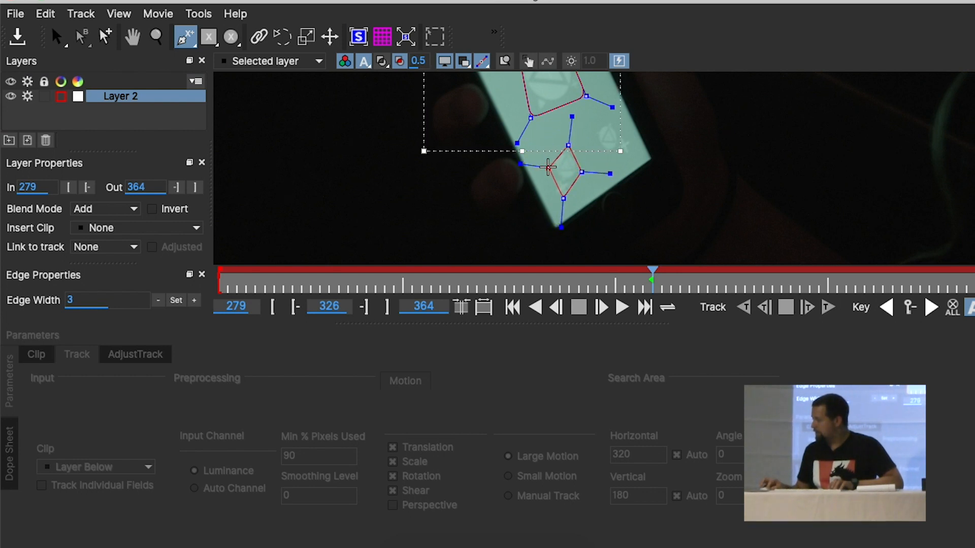
pyautogui.rightClick(548, 167)
# Add a closed five-point X-spline to Layer 2 around the lower-right marker on the phone screen at frame 326
pyautogui.press('Left')
pyautogui.press('Left')
pyautogui.press('Left')
pyautogui.press('Left')
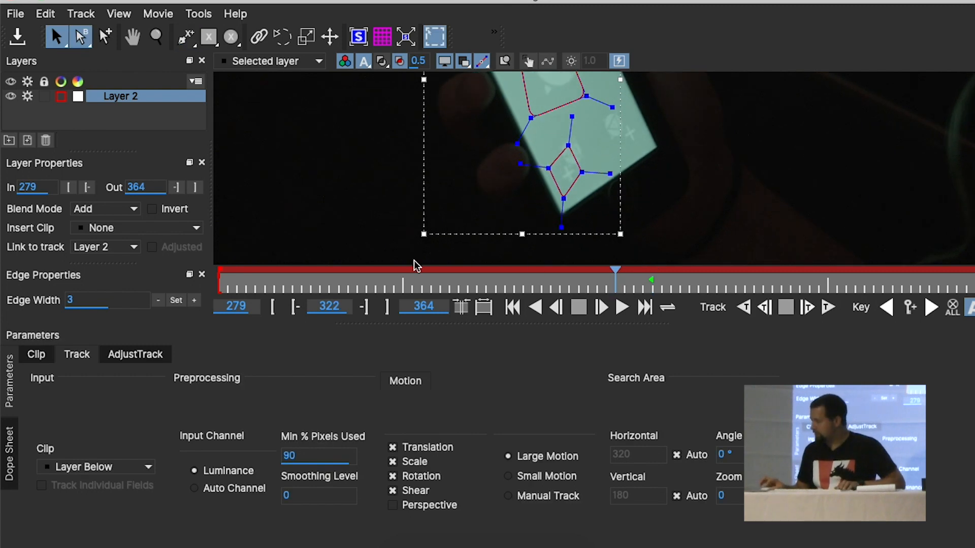
pyautogui.moveTo(657, 286); pyautogui.dragTo(647, 286)
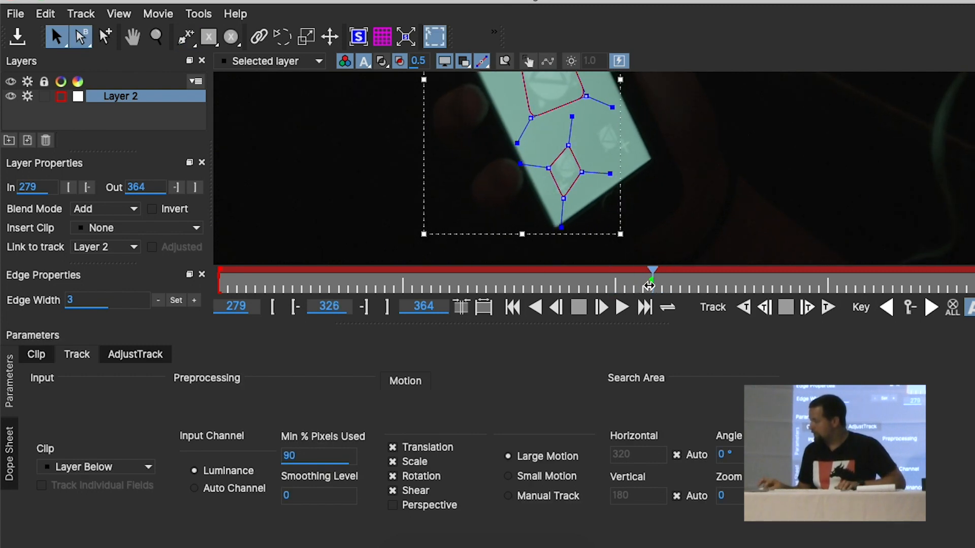
pyautogui.click(185, 36)
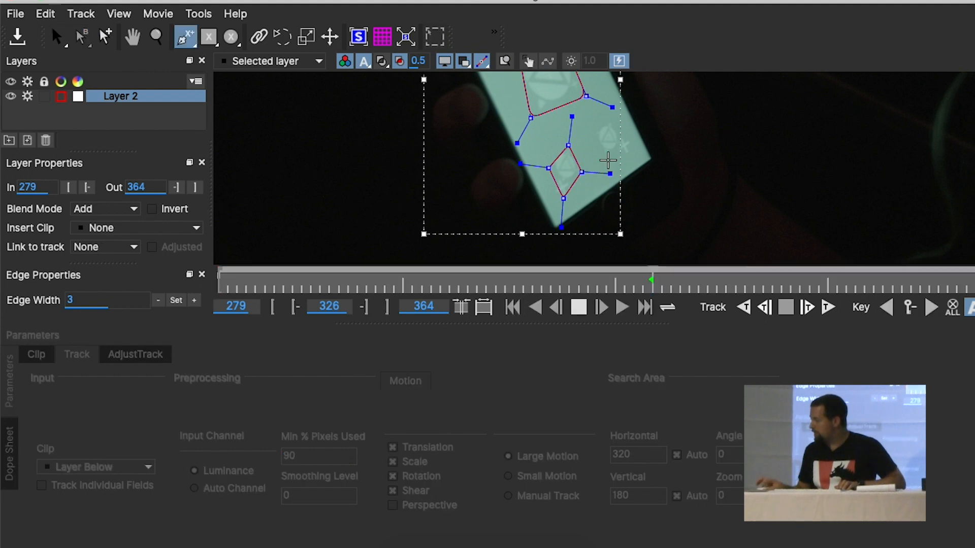
pyautogui.click(610, 120)
pyautogui.click(594, 133)
pyautogui.click(606, 153)
pyautogui.click(631, 157)
pyautogui.click(633, 140)
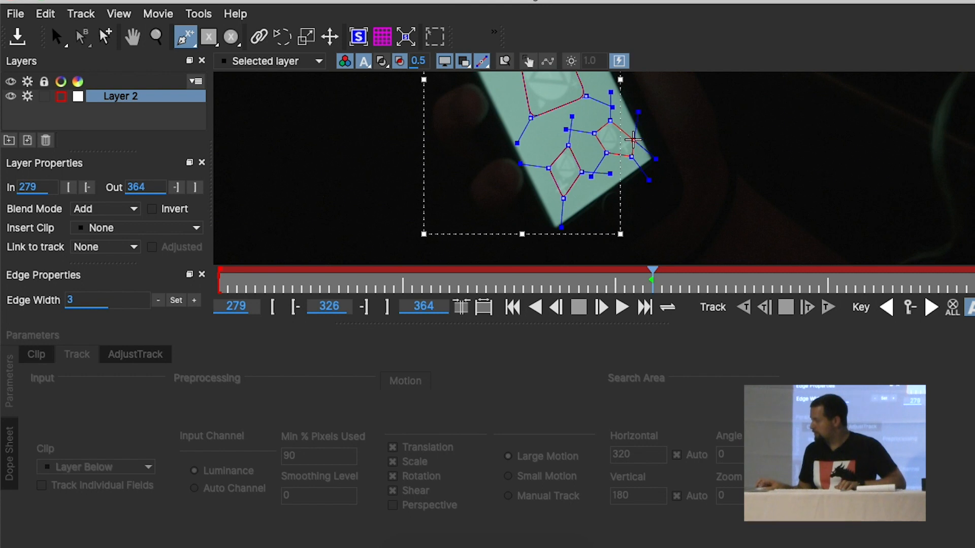
pyautogui.rightClick(634, 140)
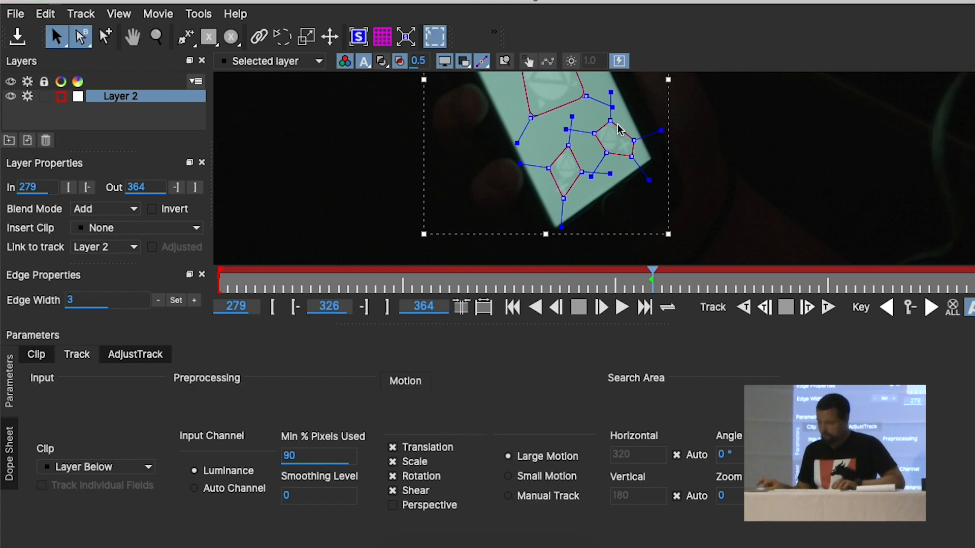
# Track the marker splines of Layer 2 forwards from frame 326 to the clip's end, and backwards from frame 326 to frame 279
pyautogui.press('z')
pyautogui.moveTo(617, 118); pyautogui.dragTo(621, 184)
pyautogui.press('x')
pyautogui.press('z')
pyautogui.moveTo(636, 146); pyautogui.dragTo(632, 249)
pyautogui.click(142, 108)
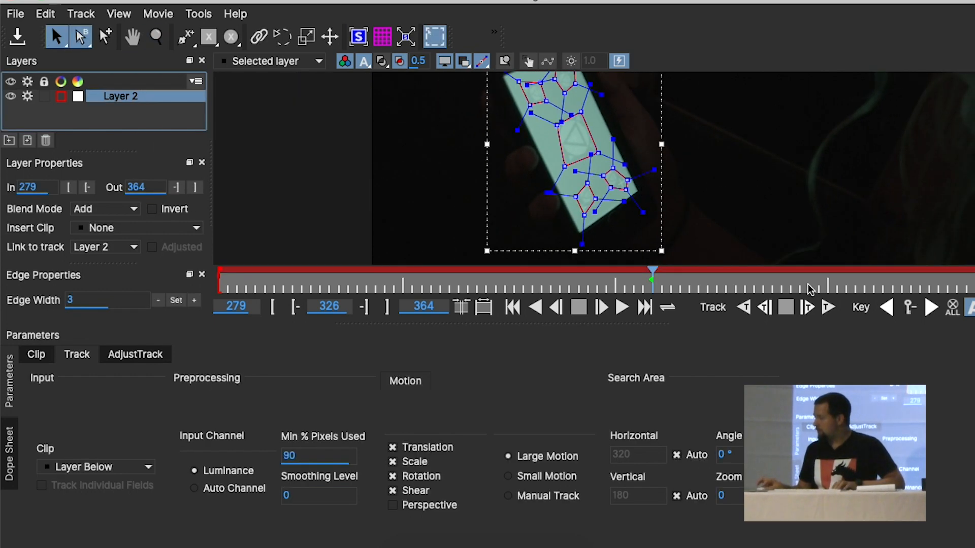
pyautogui.click(830, 310)
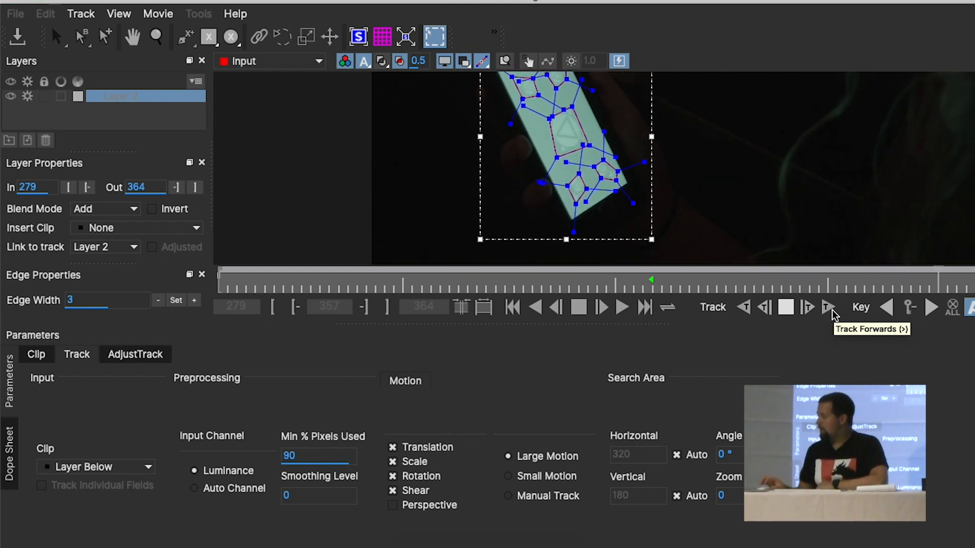
pyautogui.click(886, 308)
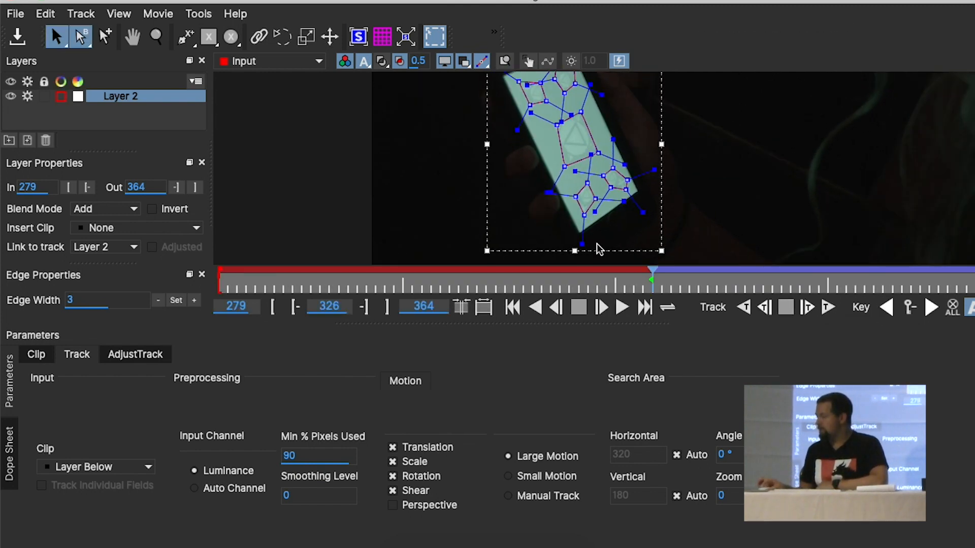
pyautogui.click(746, 309)
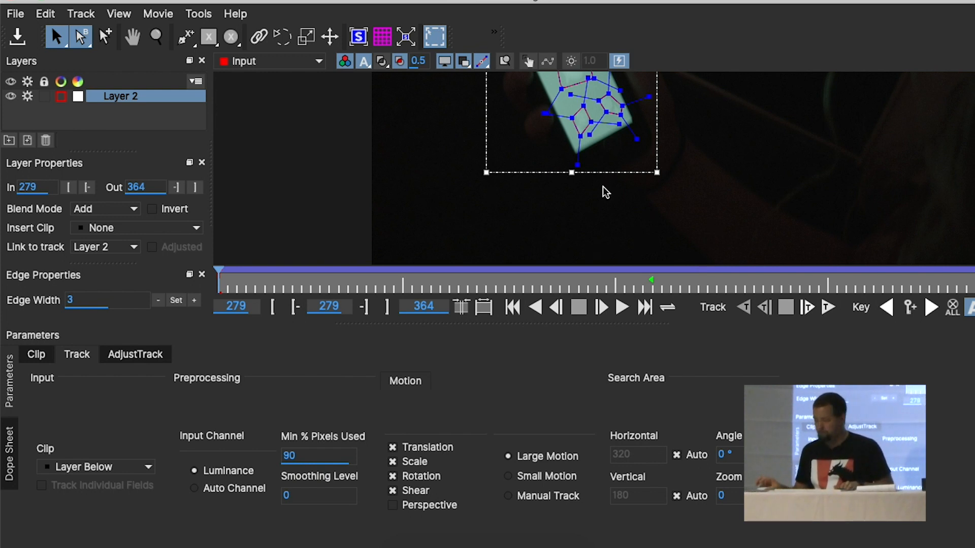
# Turn on the stabilised view and play back the clip to check how the marker splines hold to the phone screen
pyautogui.press('z')
pyautogui.moveTo(704, 223); pyautogui.dragTo(672, 176)
pyautogui.press('x')
pyautogui.moveTo(759, 139); pyautogui.dragTo(756, 214)
pyautogui.press('s')
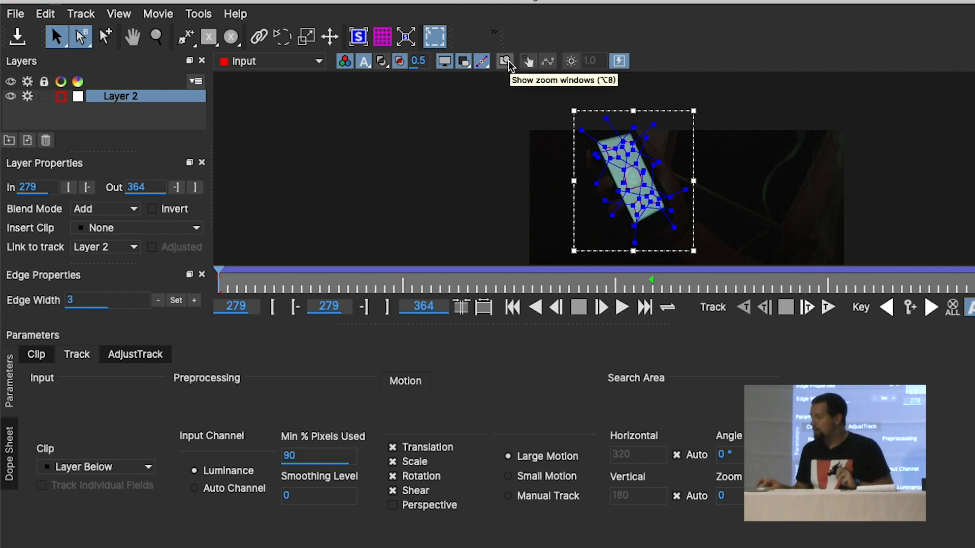
pyautogui.click(528, 62)
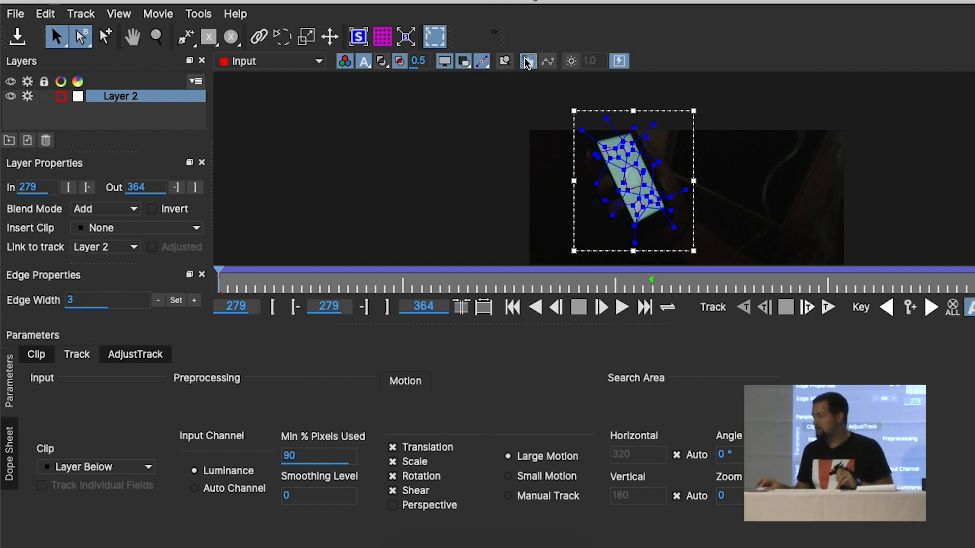
pyautogui.press('z')
pyautogui.moveTo(680, 211); pyautogui.dragTo(736, 113)
pyautogui.press('s')
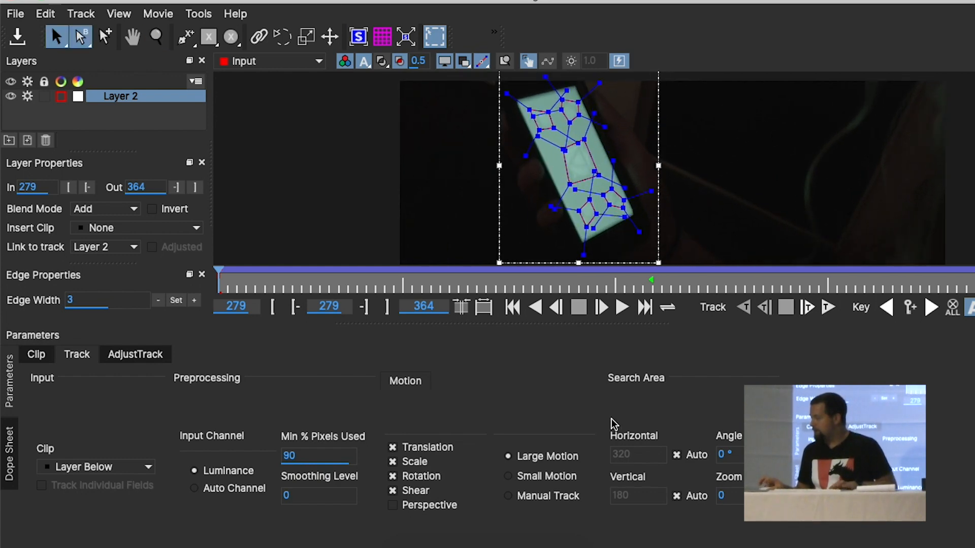
pyautogui.press('Right')
pyautogui.press('space')
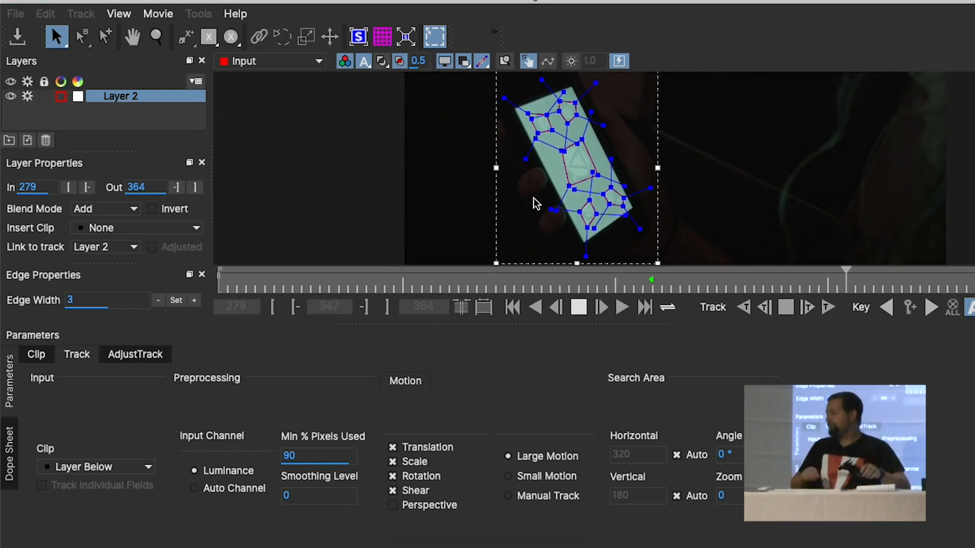
pyautogui.press('space')
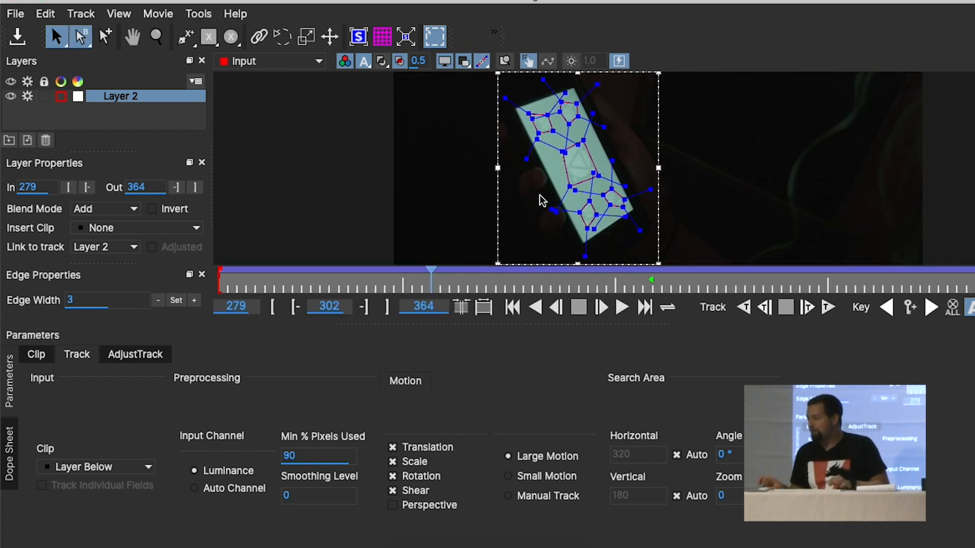
# Rename Layer 2 as Phone Track, and save the Mocha project before returning to After Effects
pyautogui.click(129, 101)
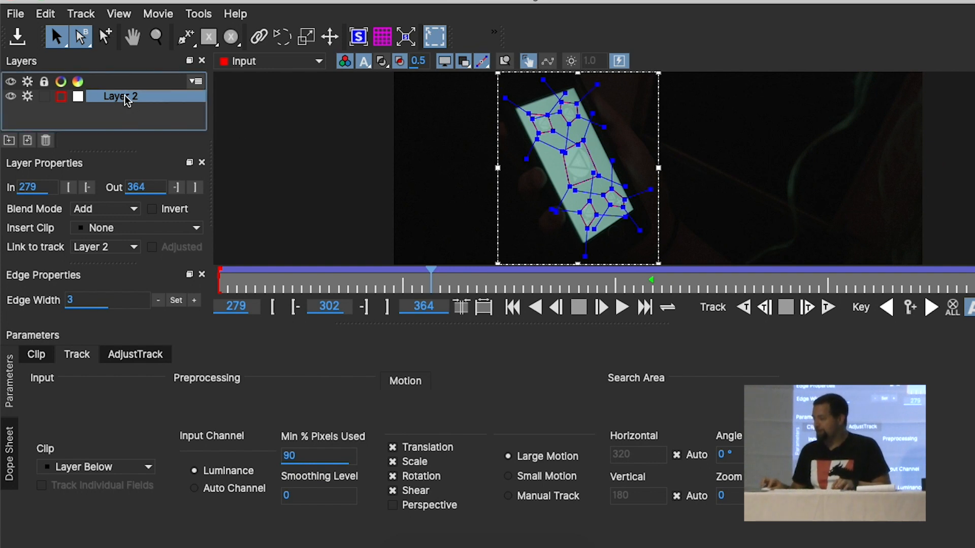
pyautogui.doubleClick(126, 97)
pyautogui.write('Phone Track')
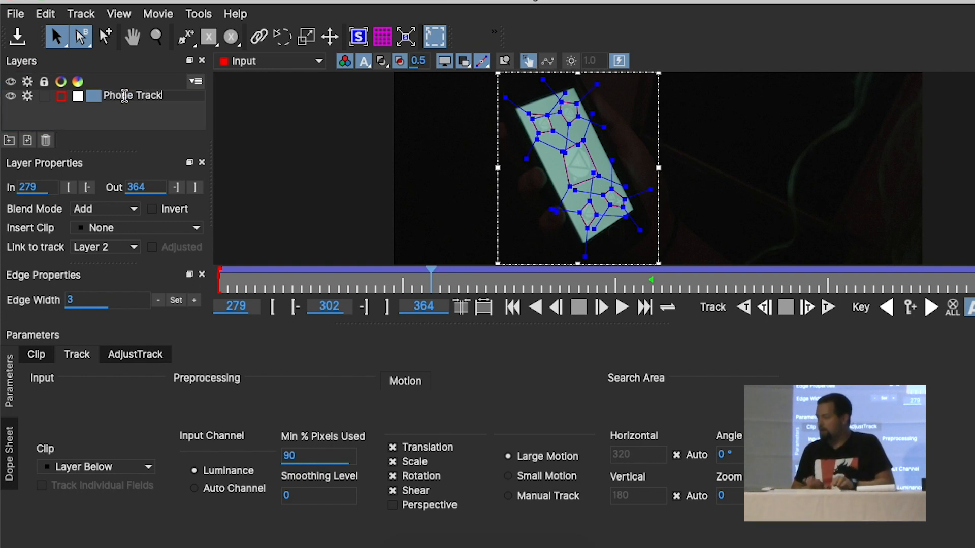
pyautogui.press('Return')
pyautogui.click(18, 35)
pyautogui.click(13, 0)
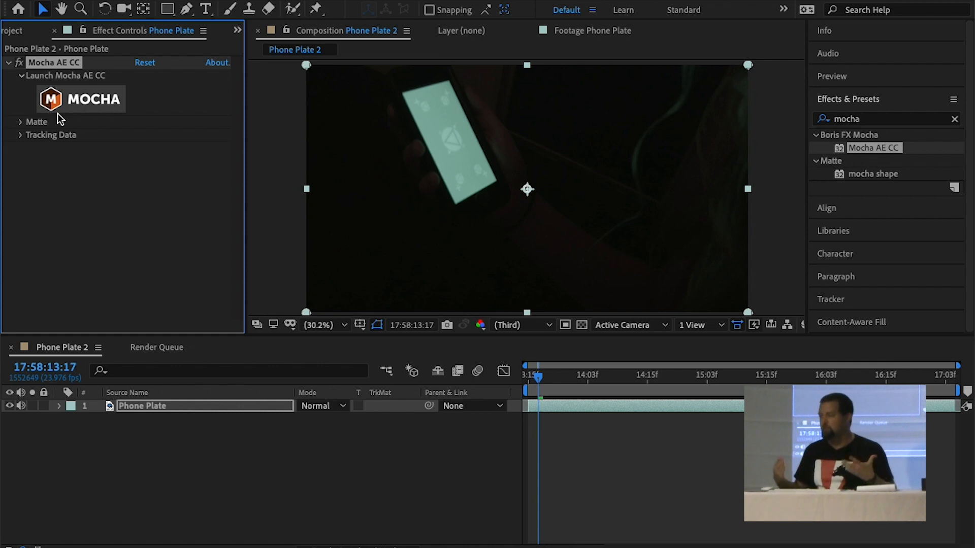
# Open the Phone Plate clip from the project's Footage folder in the footage viewer
pyautogui.click(7, 31)
pyautogui.click(73, 240)
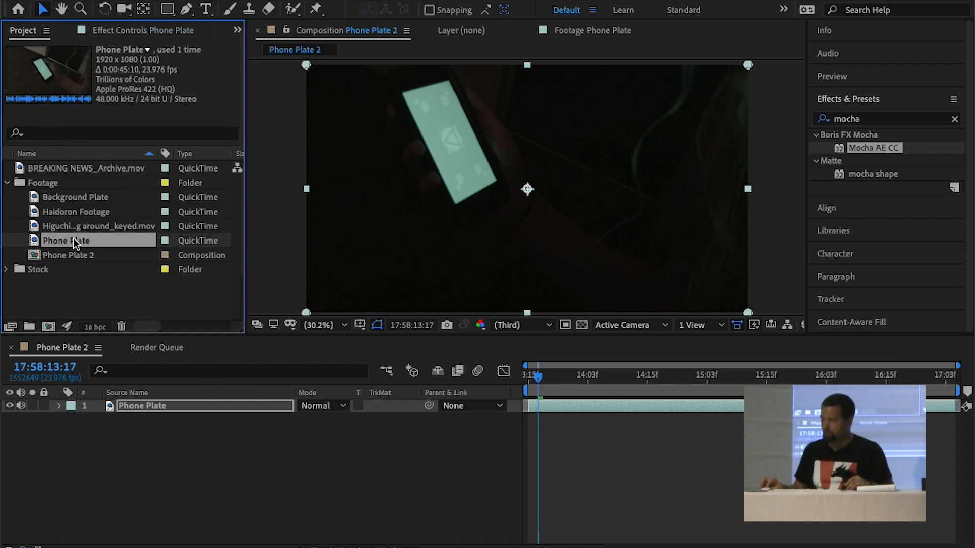
pyautogui.doubleClick(56, 242)
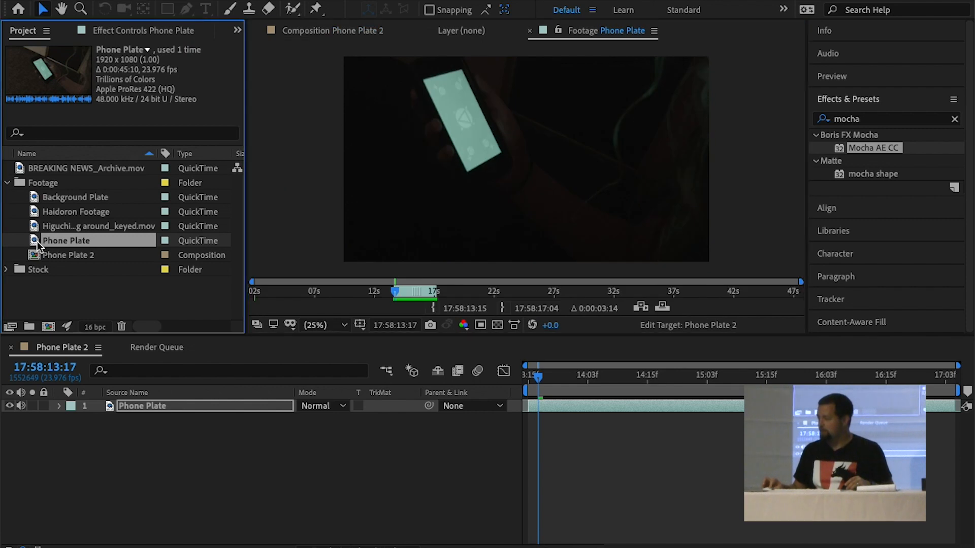
# Open the phone screen image IMG_1142.PNG from the project's Stock folder in the footage viewer
pyautogui.click(7, 270)
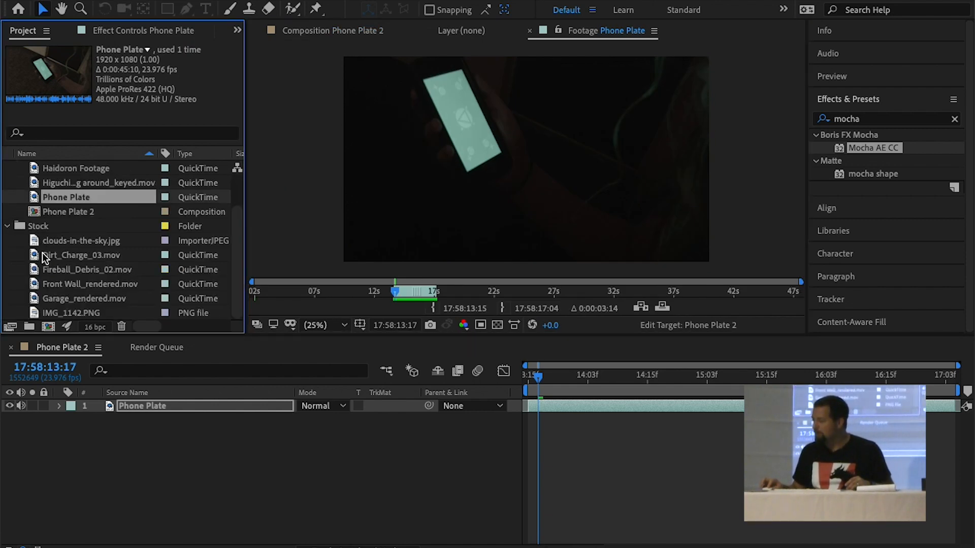
pyautogui.click(39, 318)
pyautogui.scroll(1, 38, 314)
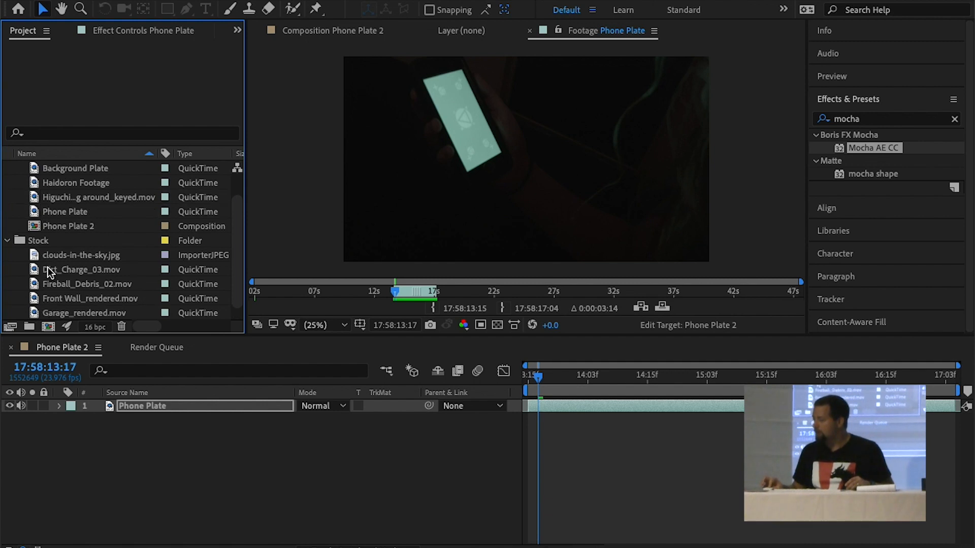
pyautogui.scroll(-1, 47, 276)
pyautogui.doubleClick(36, 312)
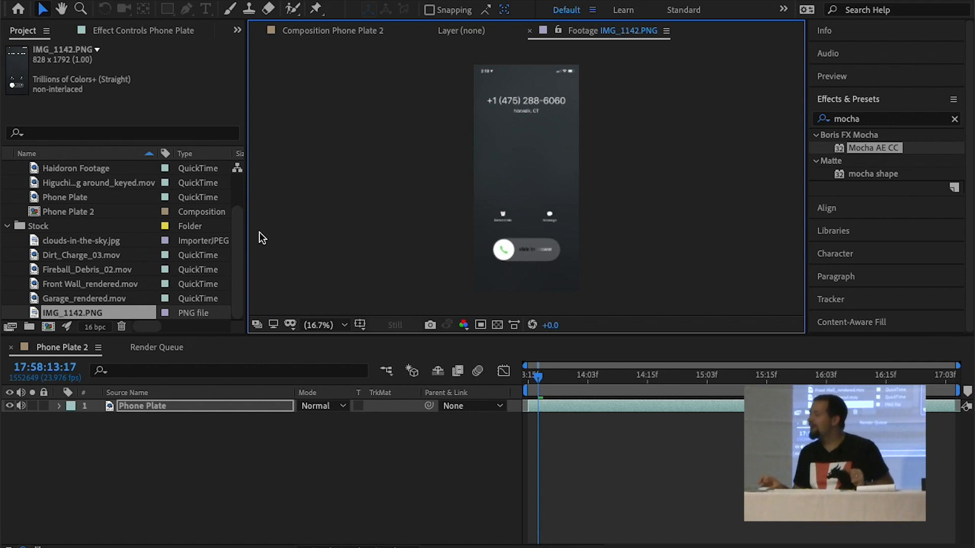
# Add IMG_1142.PNG from the Stock folder above Phone Plate in the Phone Plate 2 composition and hide it
pyautogui.moveTo(32, 312); pyautogui.dragTo(97, 405)
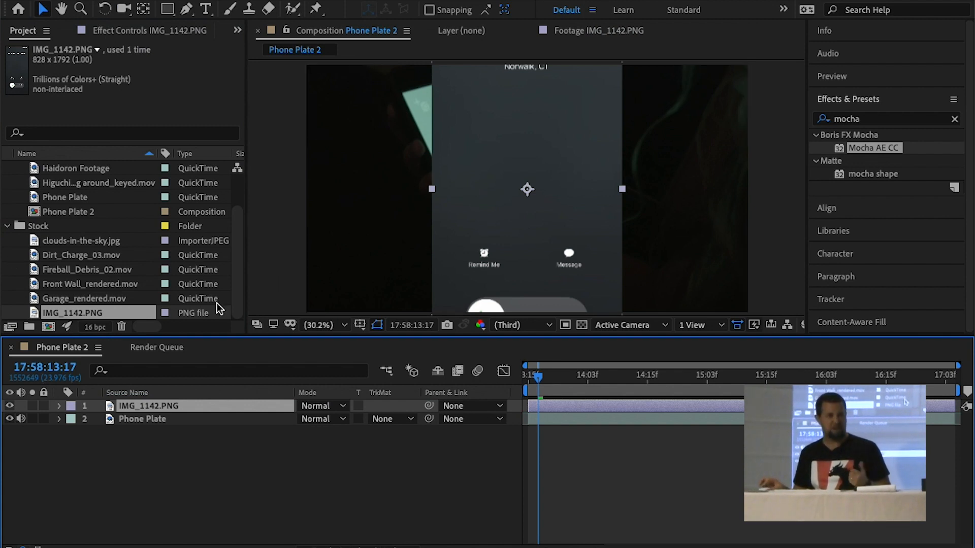
pyautogui.click(141, 418)
pyautogui.click(9, 406)
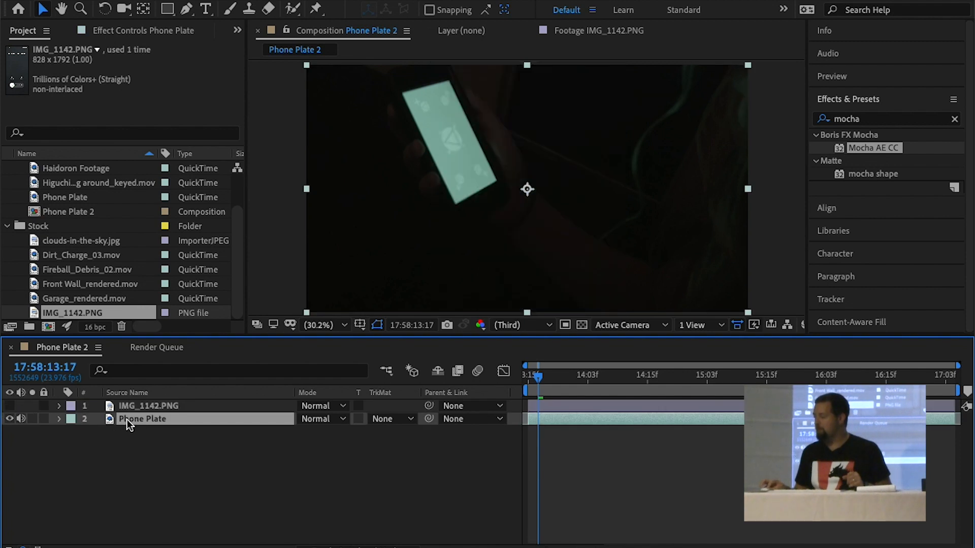
# Create track data from the Phone Track layer in Phone Plate's Mocha AE effect, with export option Corner Pin (Support Motion Blur)
pyautogui.click(107, 29)
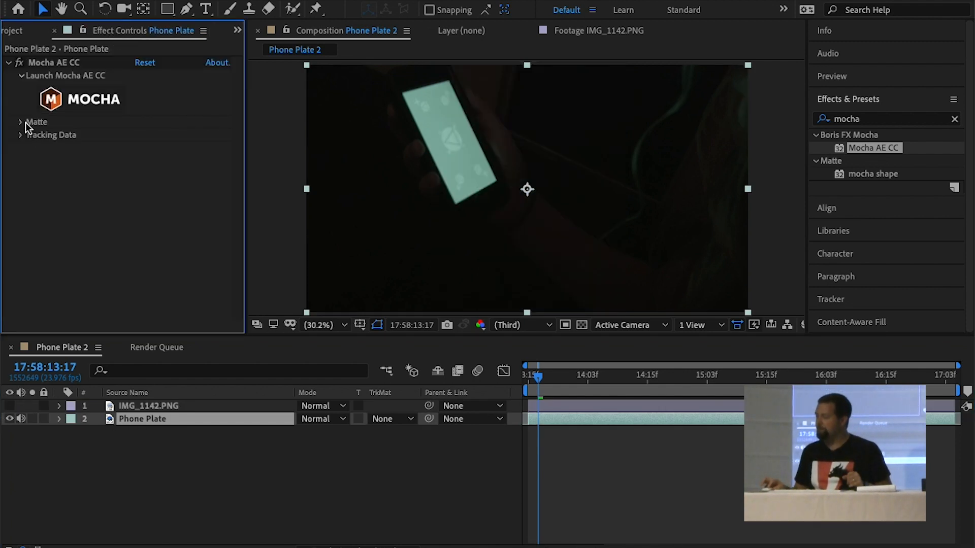
pyautogui.click(20, 135)
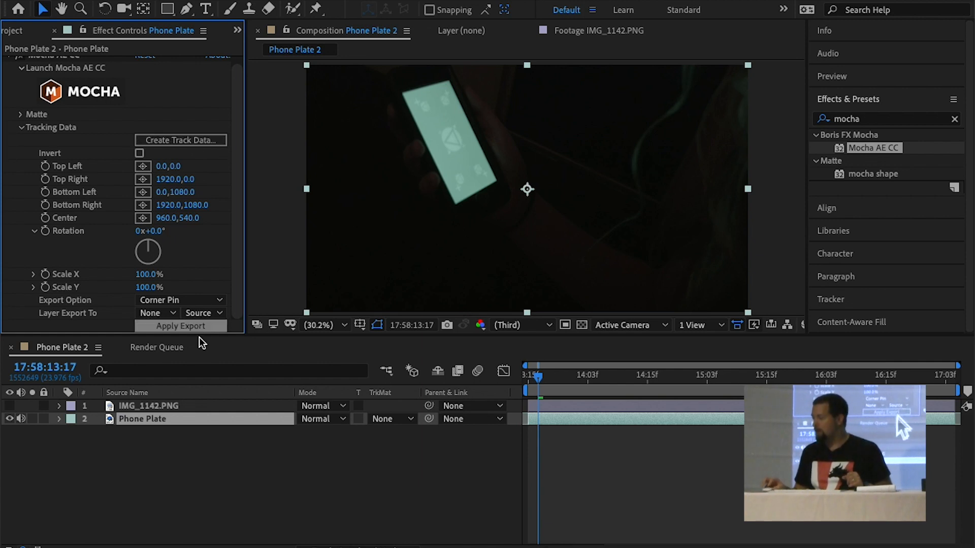
pyautogui.click(196, 142)
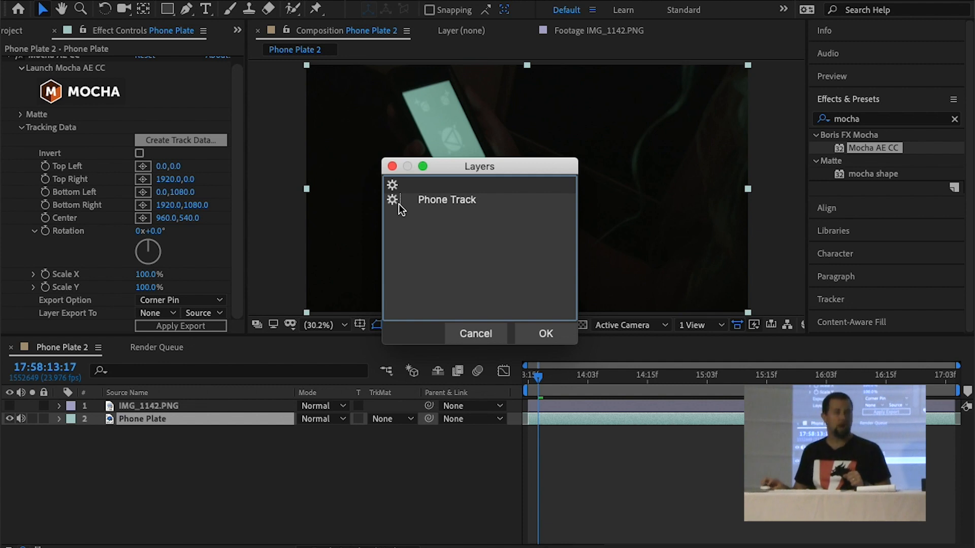
pyautogui.click(546, 333)
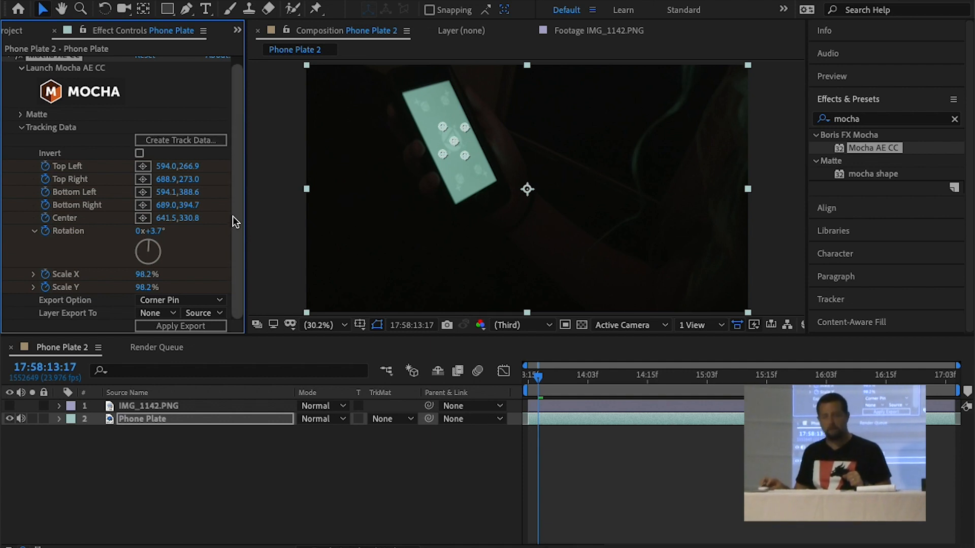
pyautogui.click(142, 300)
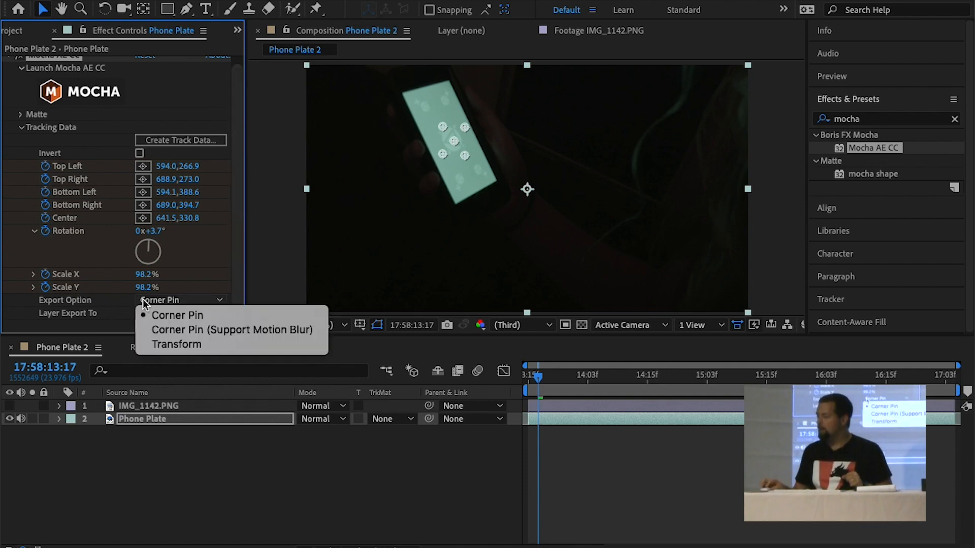
pyautogui.click(166, 330)
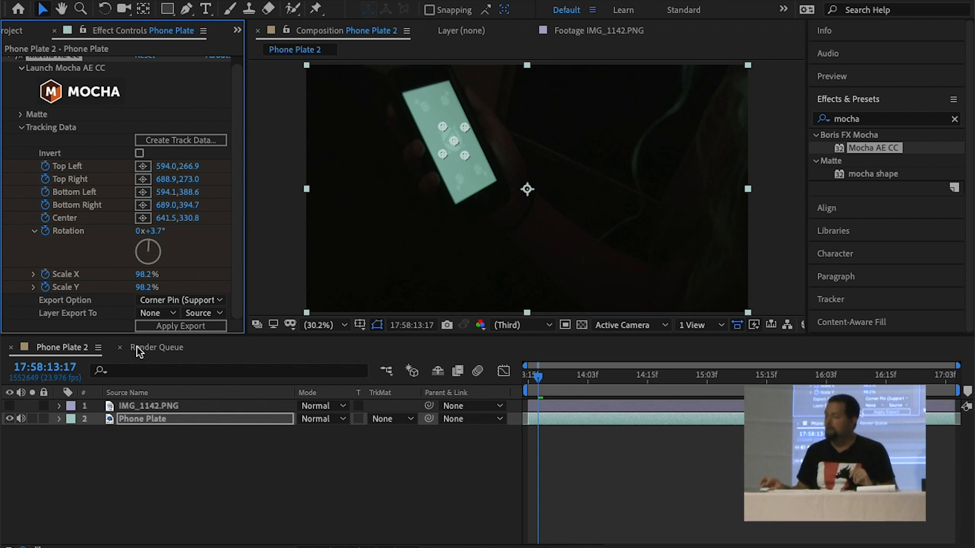
# Export Phone Plate's tracking data to the IMG_1142.PNG layer and apply it
pyautogui.click(148, 312)
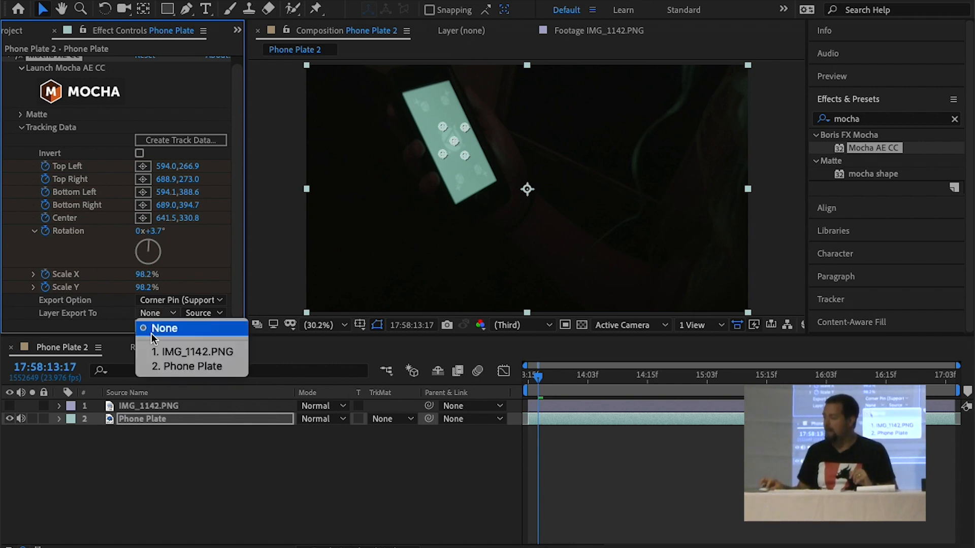
pyautogui.click(155, 351)
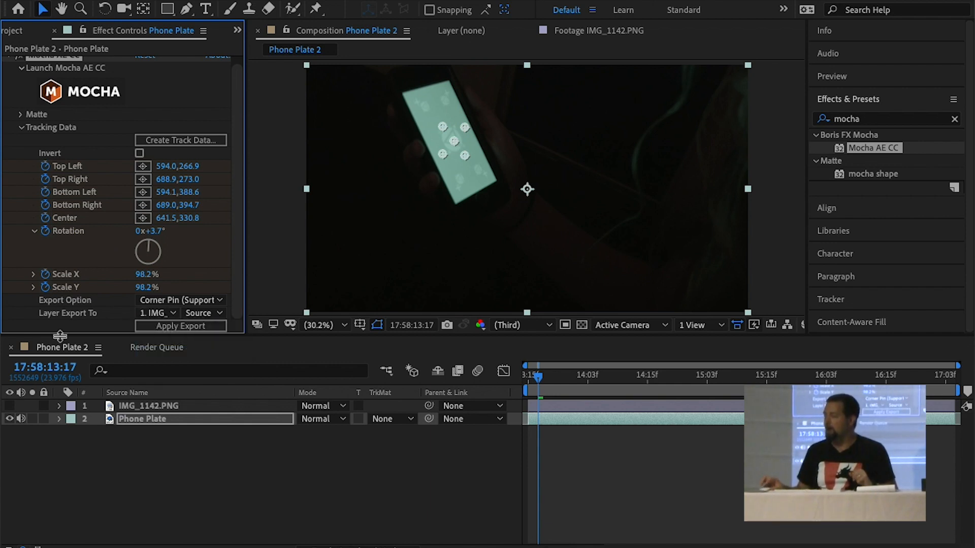
pyautogui.click(153, 312)
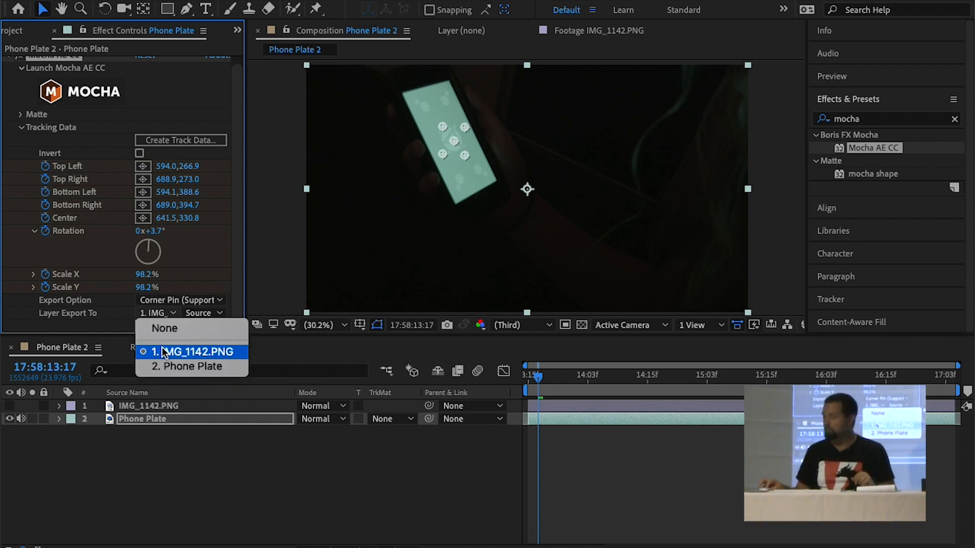
pyautogui.click(163, 351)
pyautogui.click(164, 326)
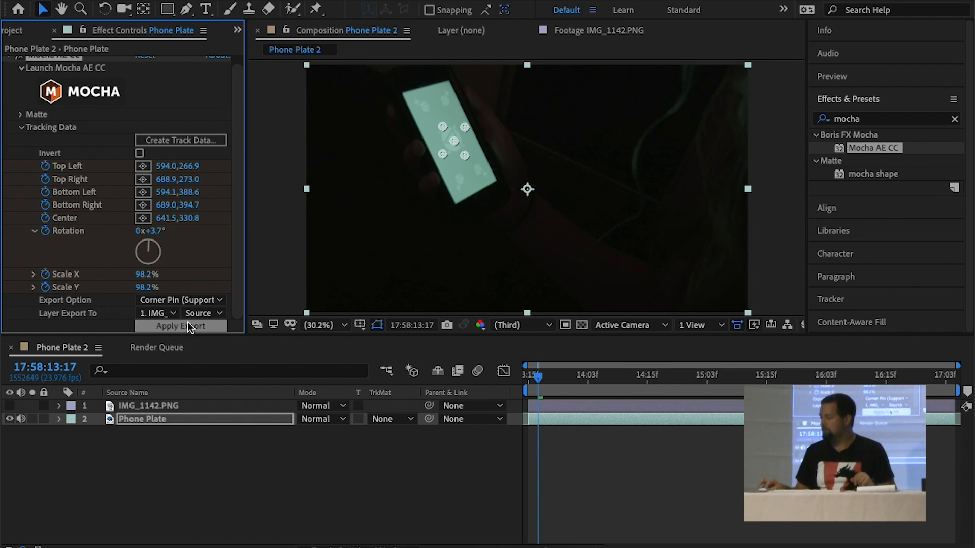
# Show the IMG_1142.PNG layer and move through the timeline to check its corner-pinned placement against the phone
pyautogui.click(9, 406)
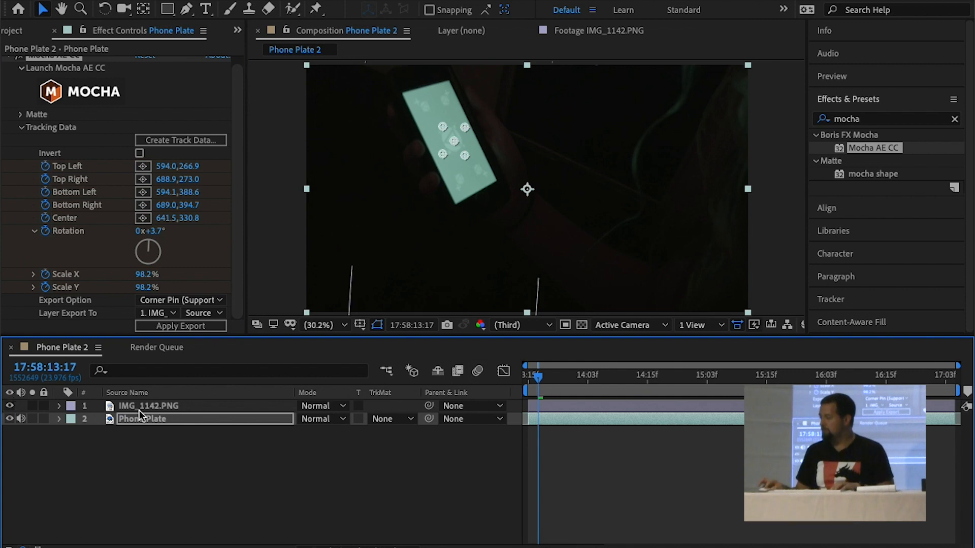
pyautogui.click(145, 406)
pyautogui.moveTo(538, 378); pyautogui.dragTo(801, 380)
pyautogui.click(31, 406)
pyautogui.click(31, 406)
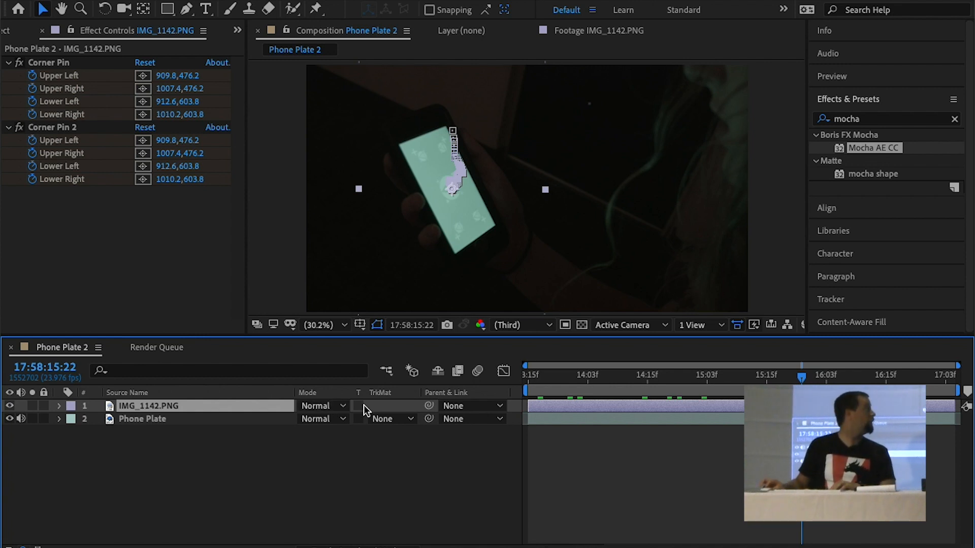
pyautogui.moveTo(562, 378); pyautogui.dragTo(523, 381)
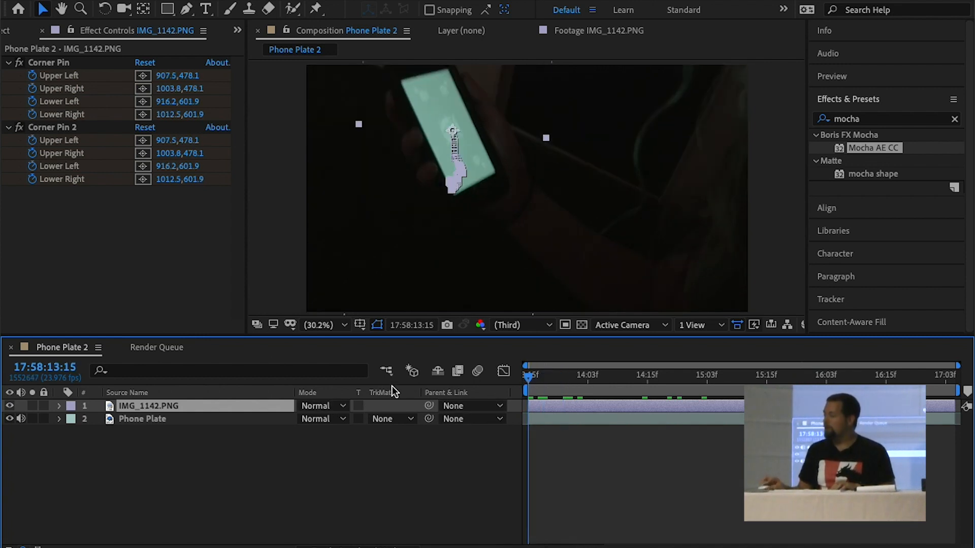
pyautogui.press('super+z')
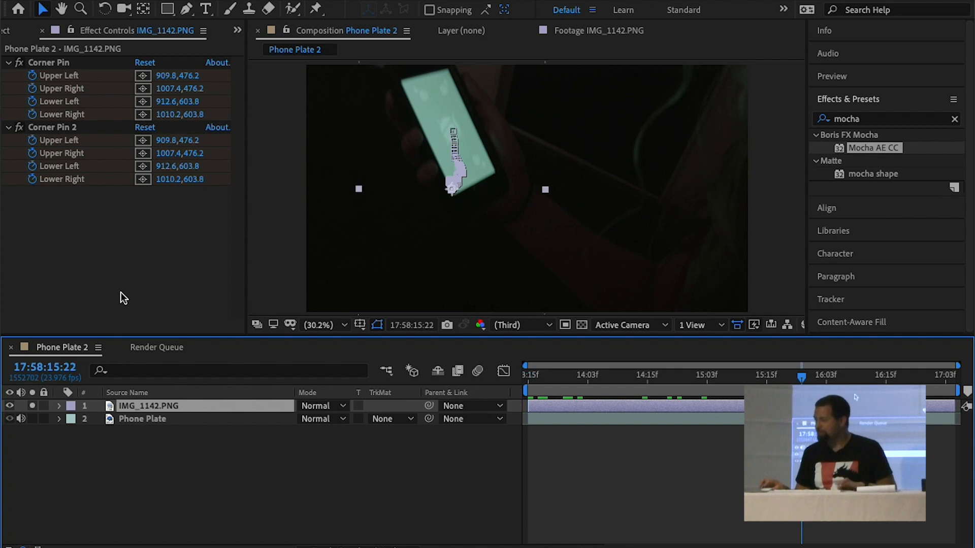
pyautogui.press('super+z')
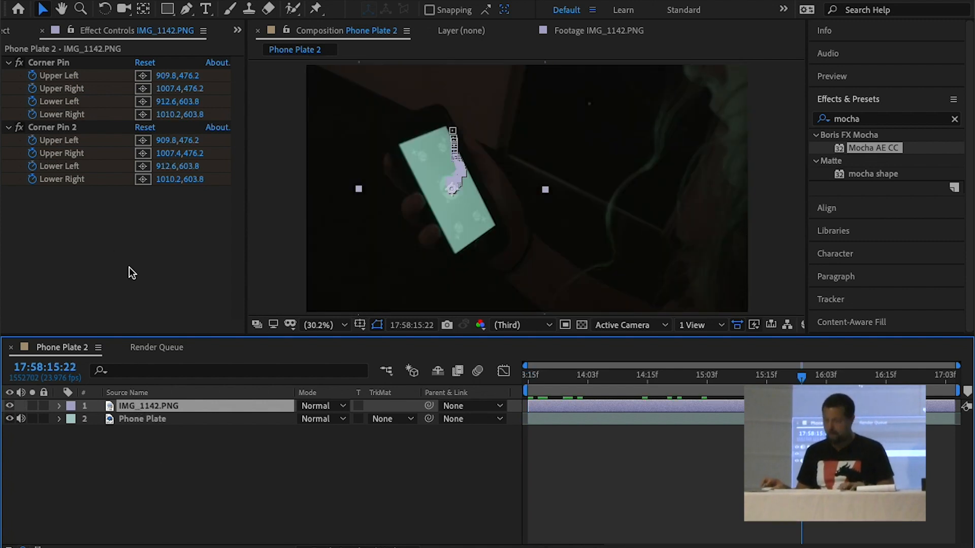
# Delete the corner-pinned IMG_1142.PNG layer and add a fresh copy from the Stock folder above Phone Plate
pyautogui.press('Delete')
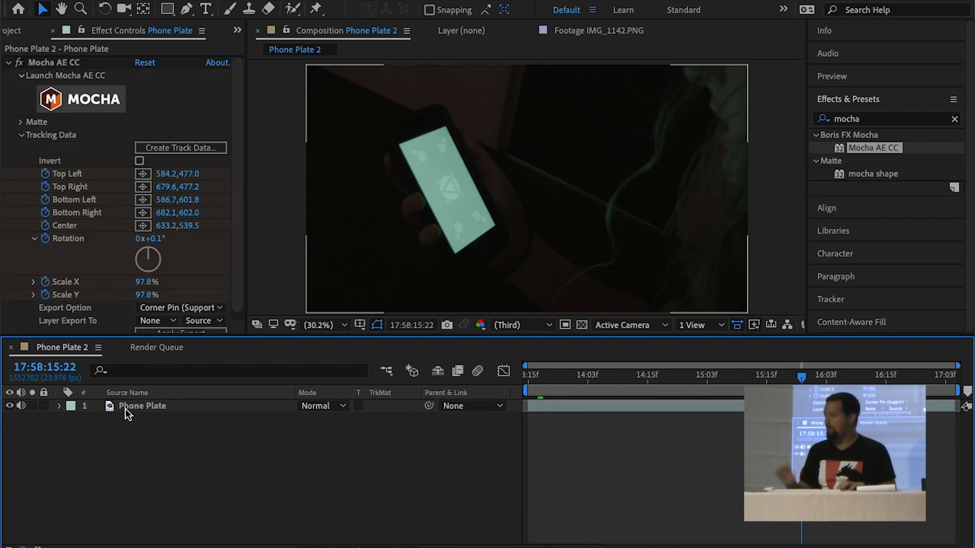
pyautogui.click(10, 32)
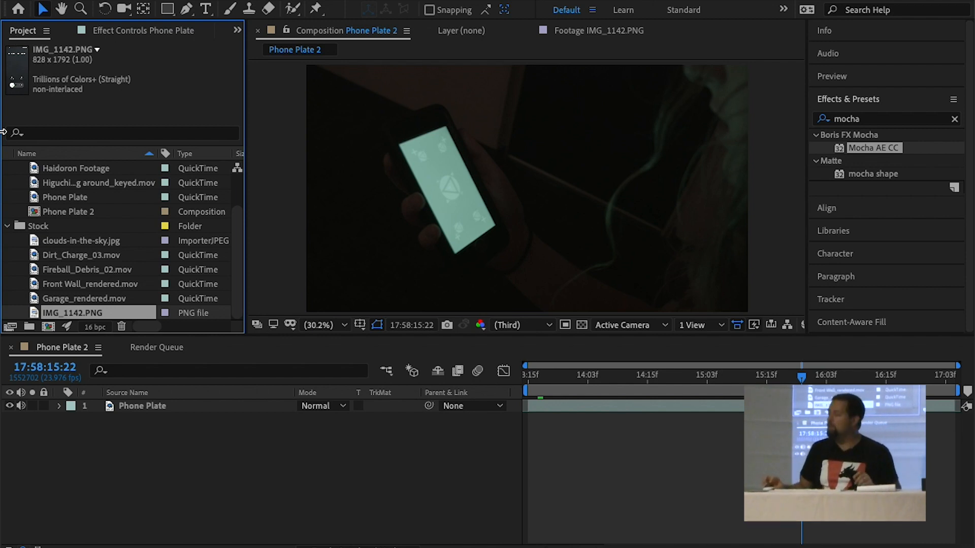
pyautogui.moveTo(35, 316); pyautogui.dragTo(95, 413)
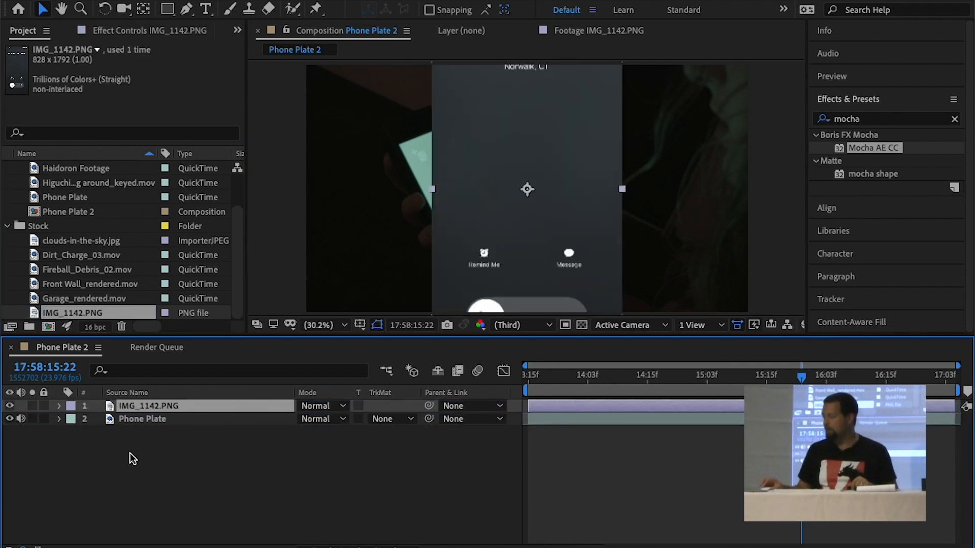
# Fit the IMG_1142.PNG layer to the full composition size
pyautogui.rightClick(148, 408)
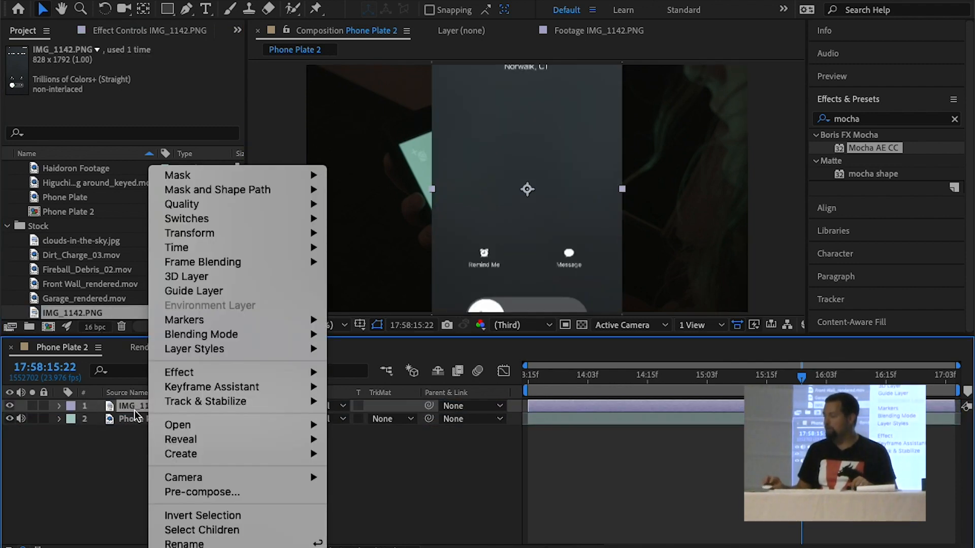
pyautogui.moveTo(234, 235)
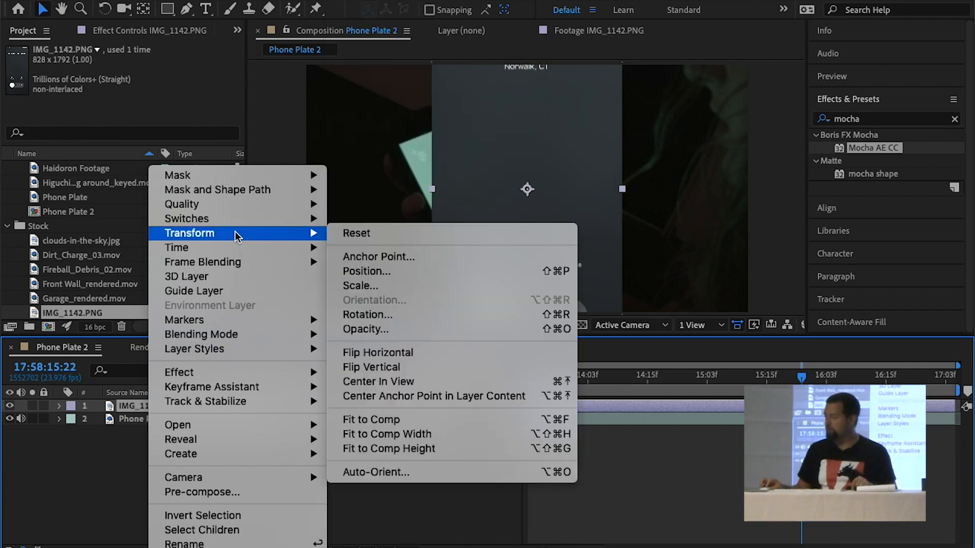
pyautogui.click(376, 421)
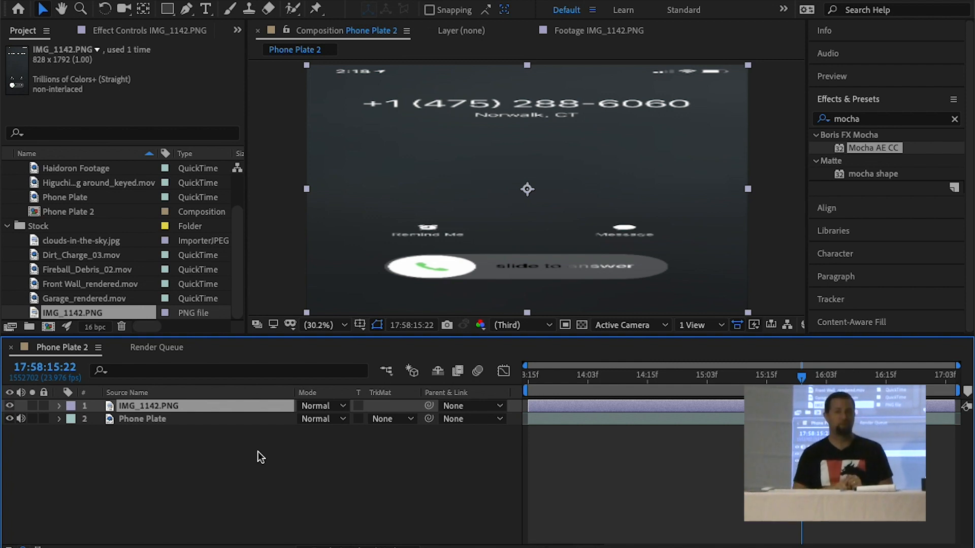
pyautogui.click(195, 418)
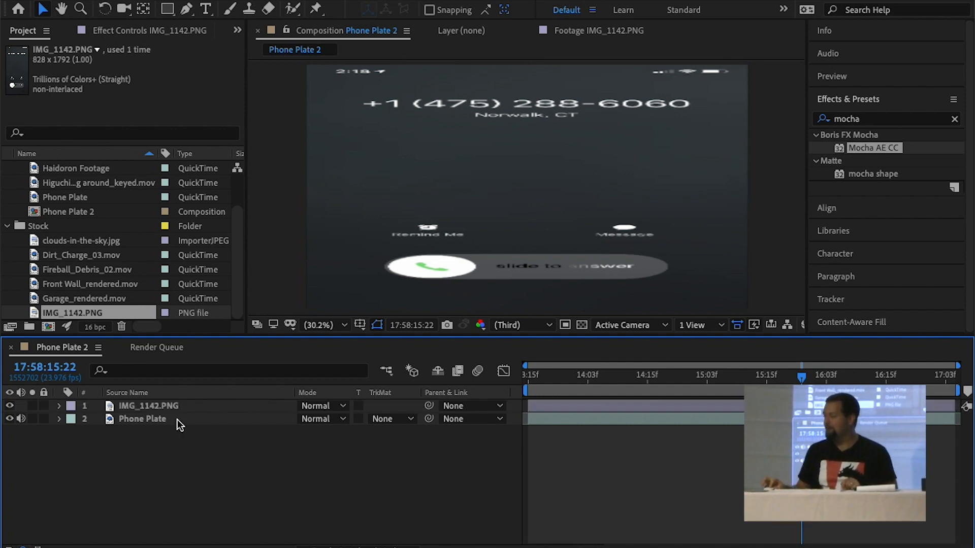
pyautogui.click(121, 29)
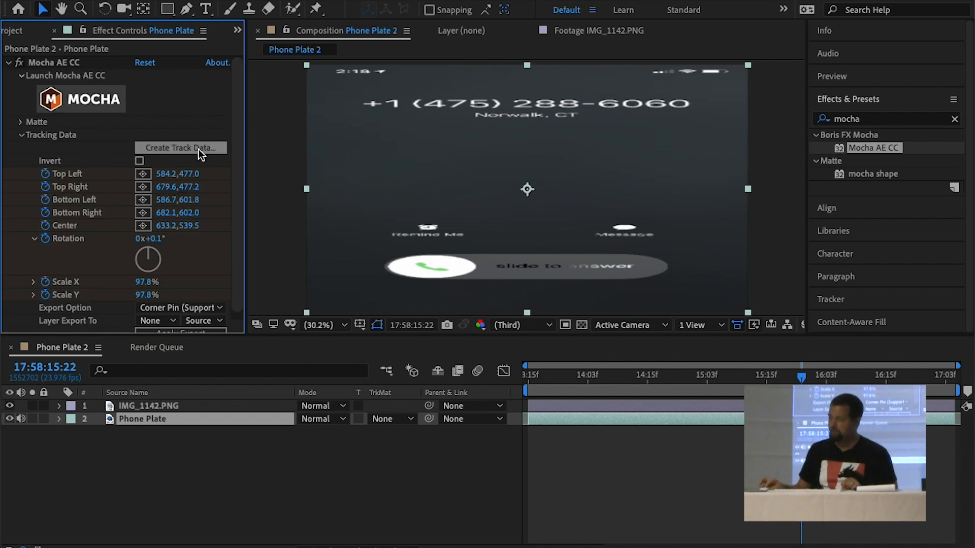
pyautogui.scroll(-2, 237, 270)
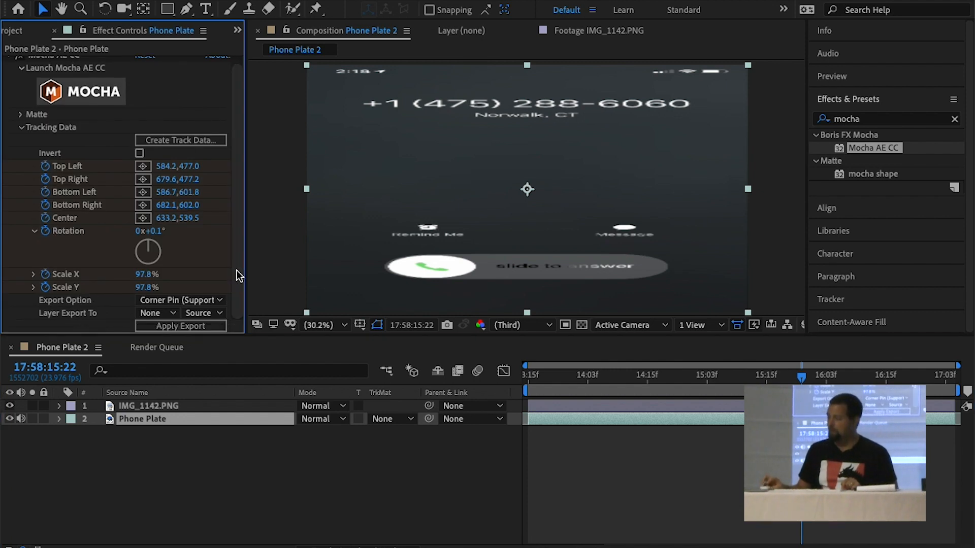
# Pre-compose the IMG_1142.PNG layer as Phone screen comp, moving all attributes into the new composition
pyautogui.click(147, 405)
pyautogui.rightClick(143, 406)
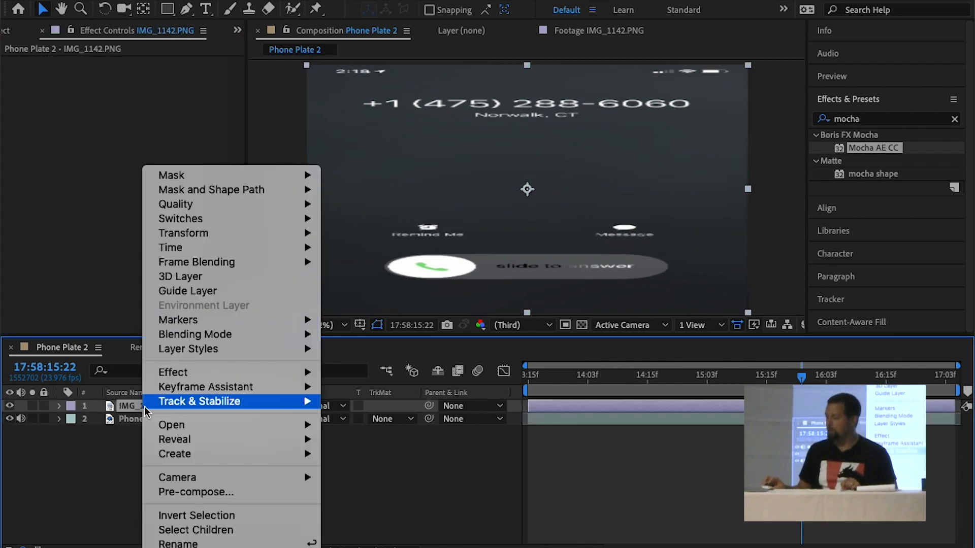
pyautogui.click(160, 496)
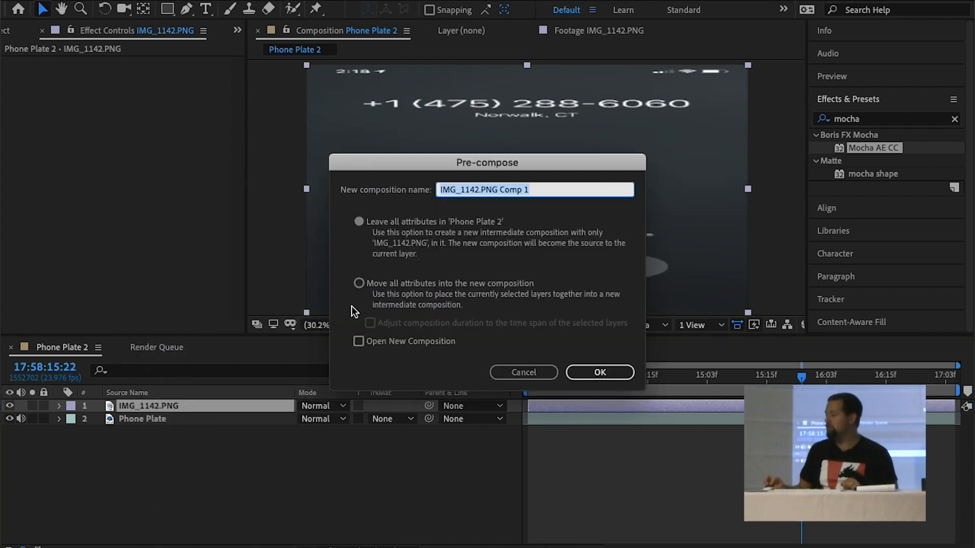
pyautogui.click(360, 283)
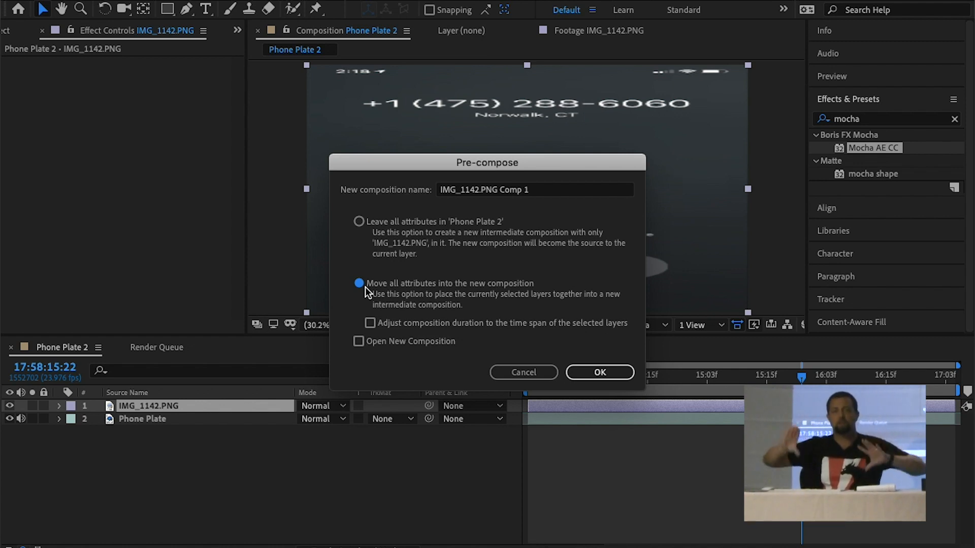
pyautogui.tripleClick(485, 189)
pyautogui.write('Phone screen comp')
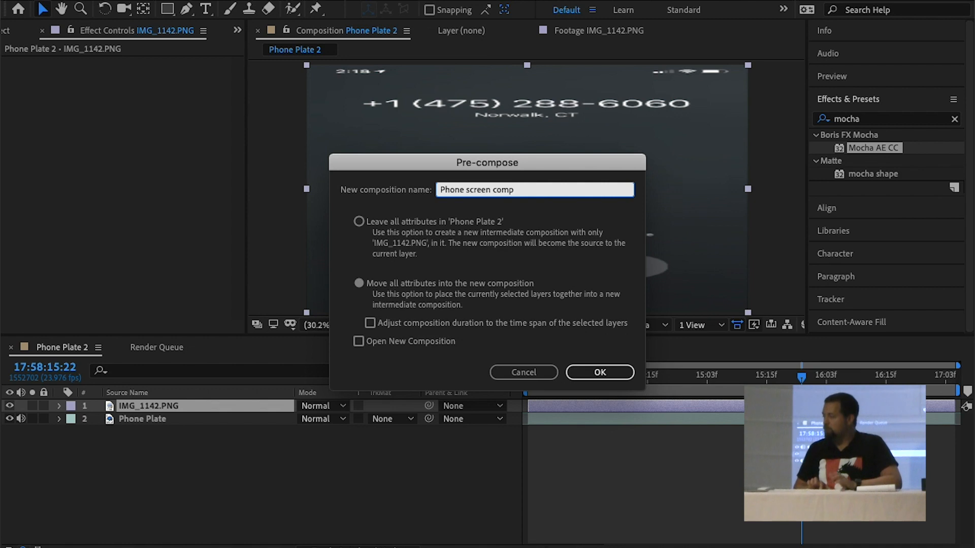
pyautogui.press('Return')
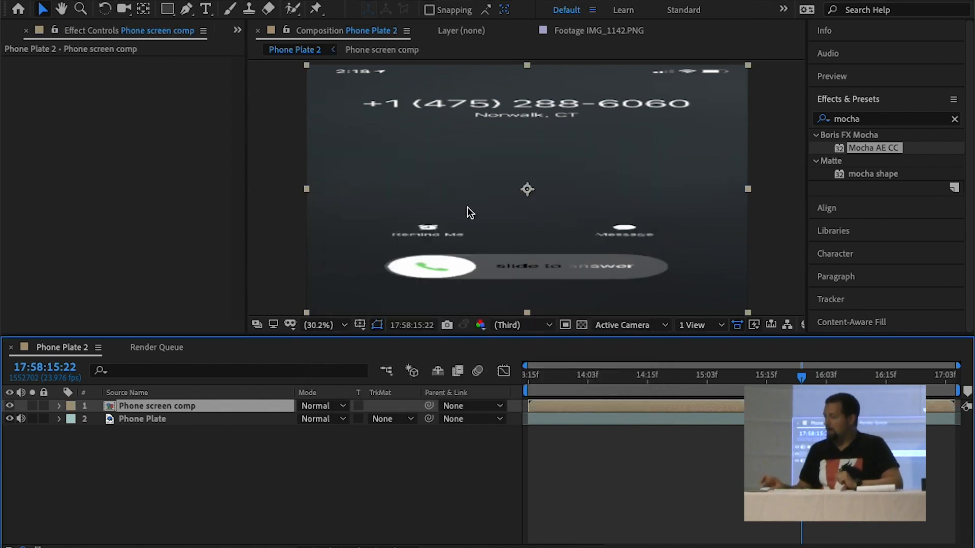
# Set Phone Plate's tracking data to export to the Phone screen comp layer and apply the export
pyautogui.click(178, 418)
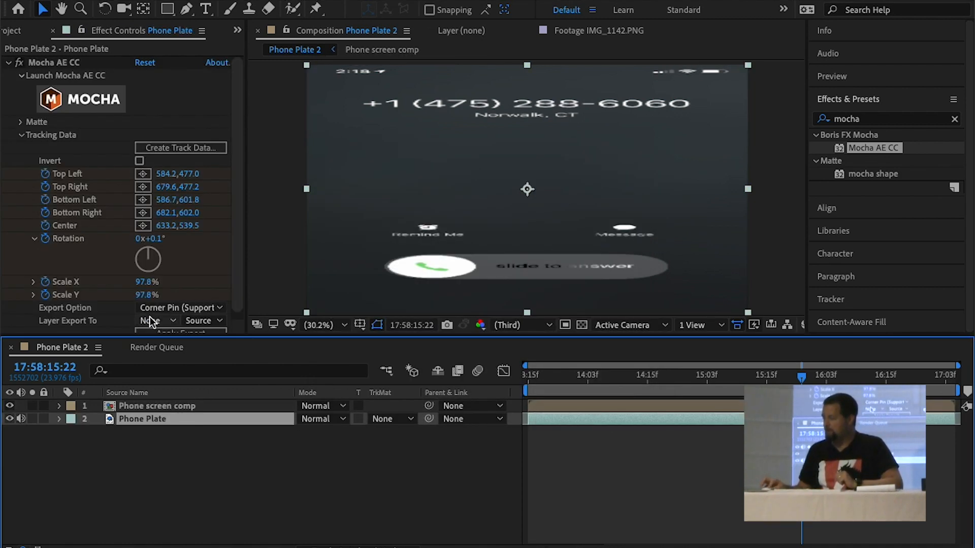
pyautogui.click(150, 318)
pyautogui.click(161, 359)
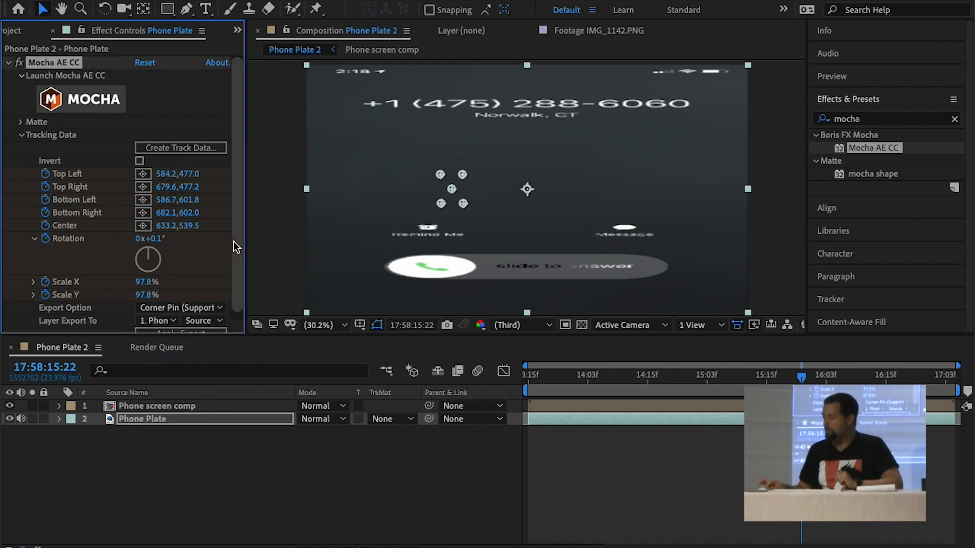
pyautogui.scroll(-1, 219, 279)
pyautogui.click(178, 327)
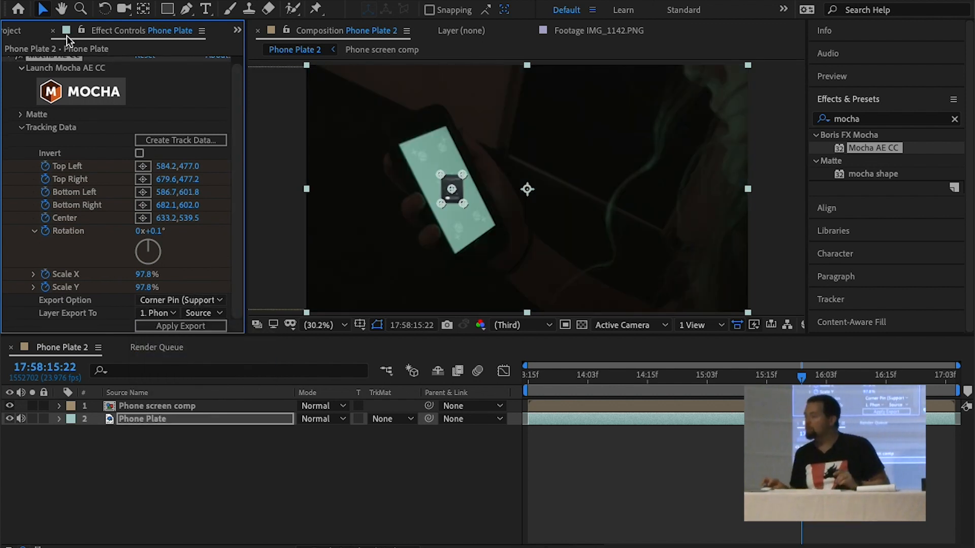
# Open Phone Plate's track in Mocha AE and move the Phone Track surface's two upper corners onto the phone screen's upper corners
pyautogui.click(56, 92)
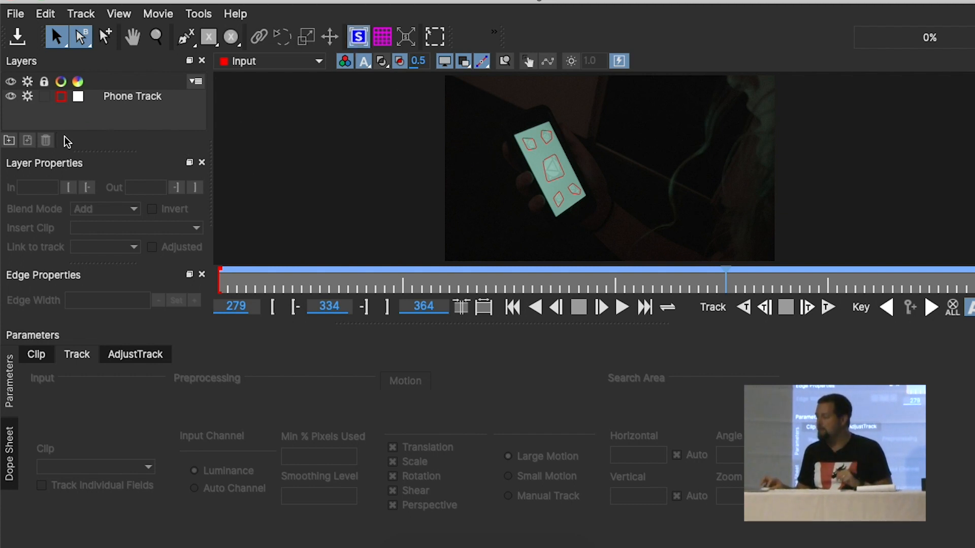
pyautogui.click(113, 97)
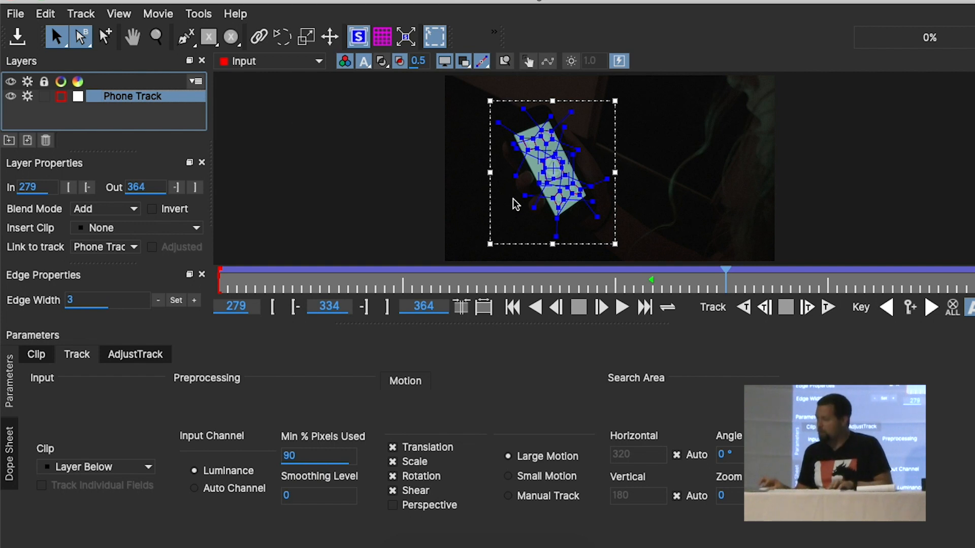
pyautogui.press('z')
pyautogui.moveTo(524, 209); pyautogui.dragTo(565, 1)
pyautogui.press('x')
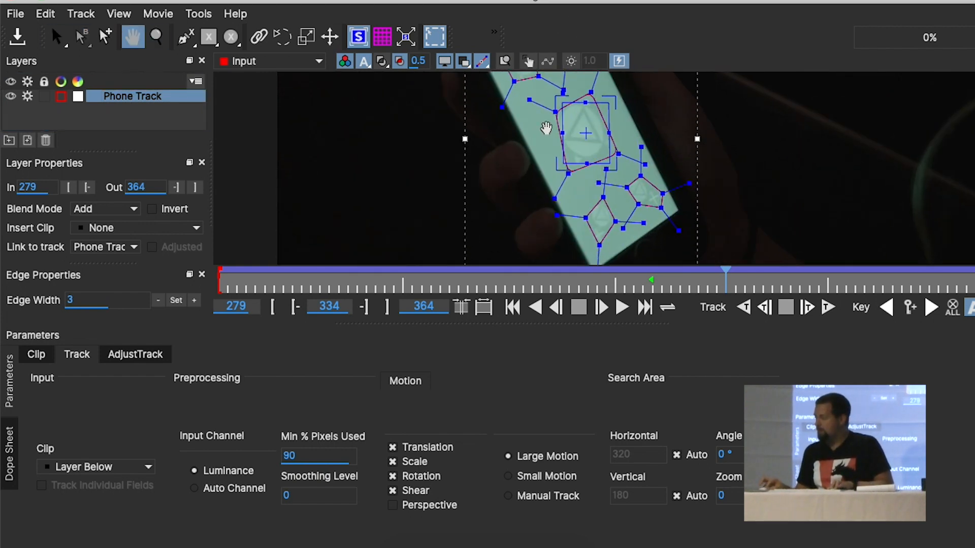
pyautogui.moveTo(547, 126); pyautogui.dragTo(542, 245)
pyautogui.moveTo(605, 219); pyautogui.dragTo(567, 124)
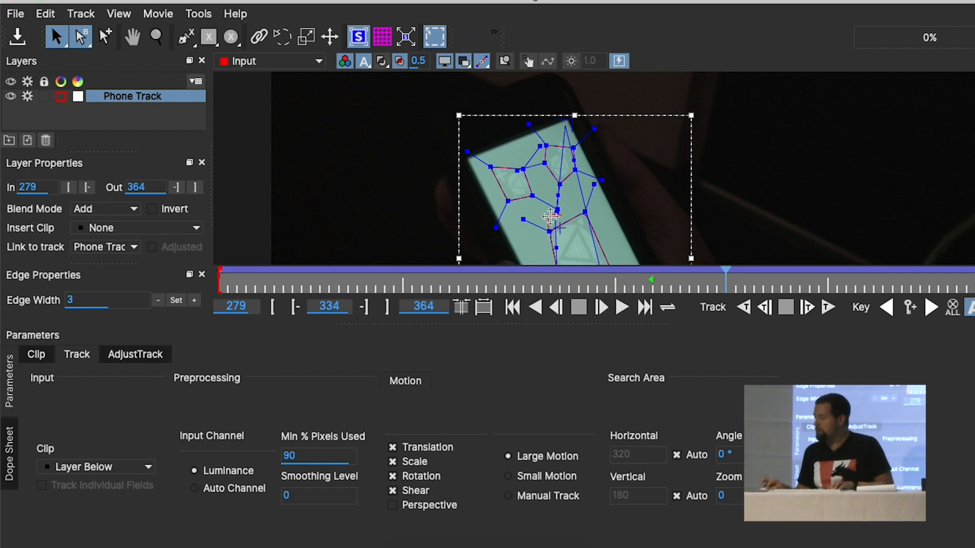
pyautogui.moveTo(555, 214); pyautogui.dragTo(462, 152)
# Move the Phone Track surface's two lower corners onto the phone screen's lower corners
pyautogui.press('x')
pyautogui.moveTo(614, 227); pyautogui.dragTo(488, 108)
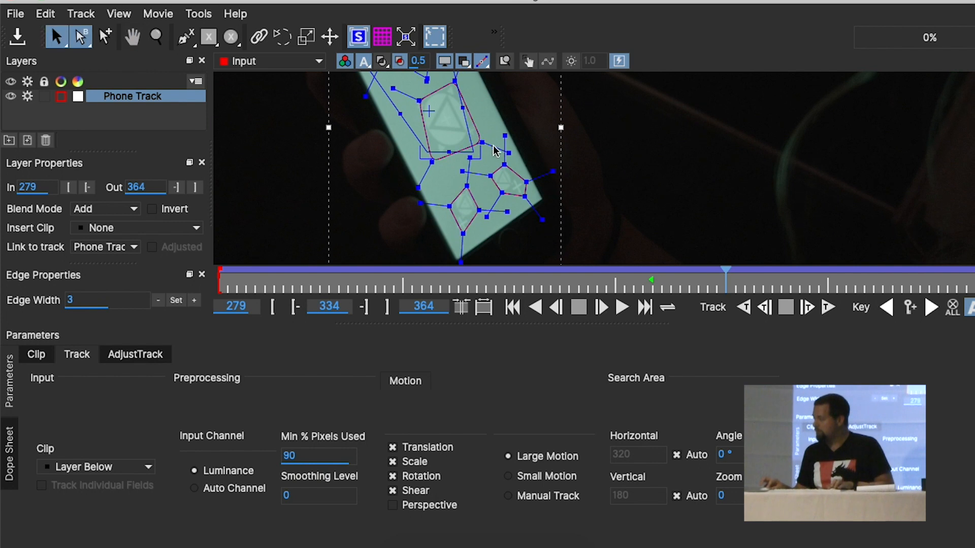
pyautogui.moveTo(423, 152); pyautogui.dragTo(449, 262)
pyautogui.moveTo(538, 193); pyautogui.dragTo(545, 199)
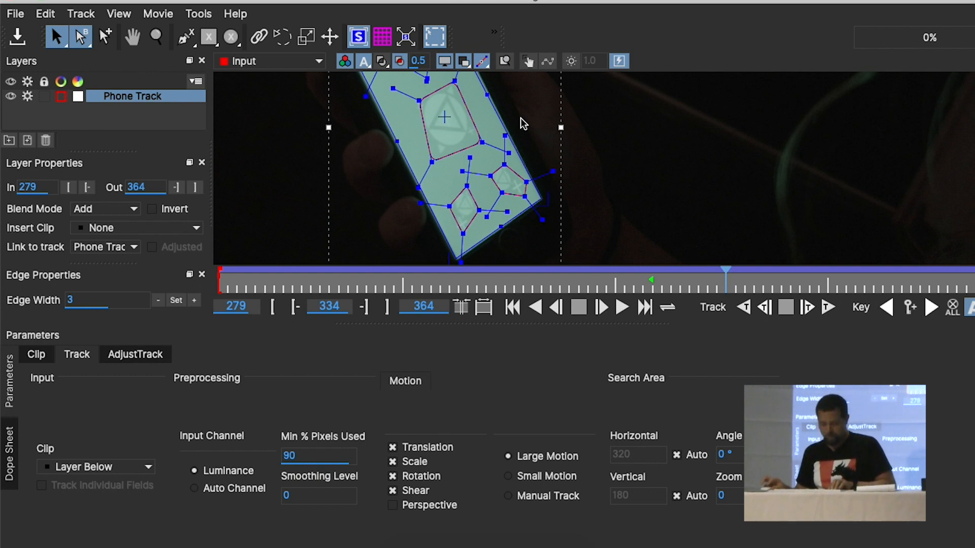
pyautogui.press('x')
pyautogui.moveTo(526, 90); pyautogui.dragTo(581, 202)
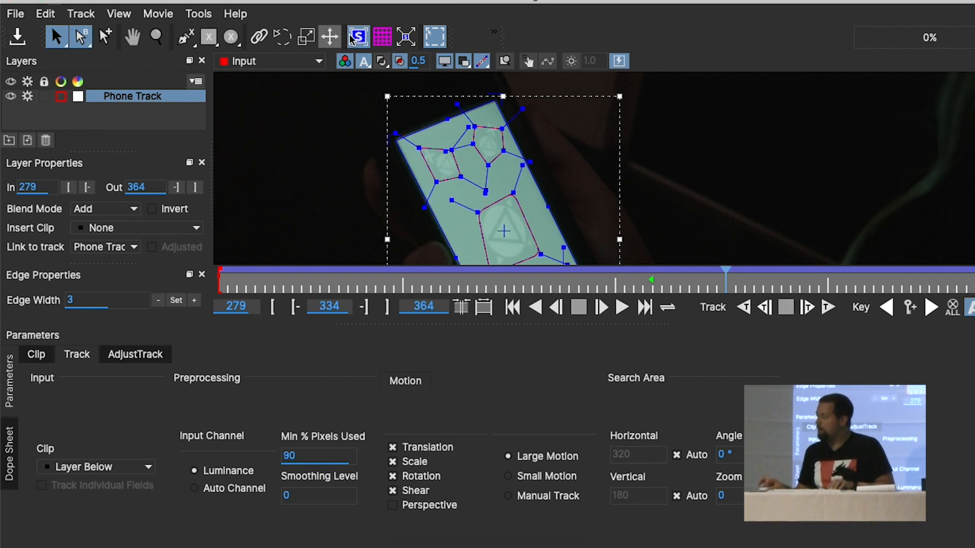
# Check the Phone Track surface with the planar grid during playback, and save the Mocha project and return to After Effects
pyautogui.click(378, 44)
pyautogui.press('z')
pyautogui.moveTo(467, 138); pyautogui.dragTo(484, 272)
pyautogui.moveTo(461, 176); pyautogui.dragTo(464, 218)
pyautogui.moveTo(456, 157); pyautogui.dragTo(457, 180)
pyautogui.press('Right')
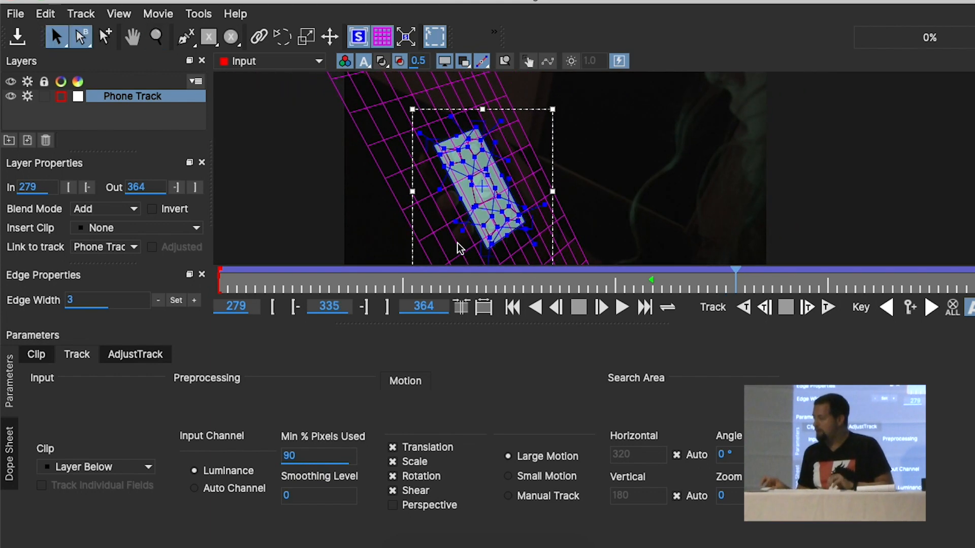
pyautogui.hotkey('ctrl', 't')
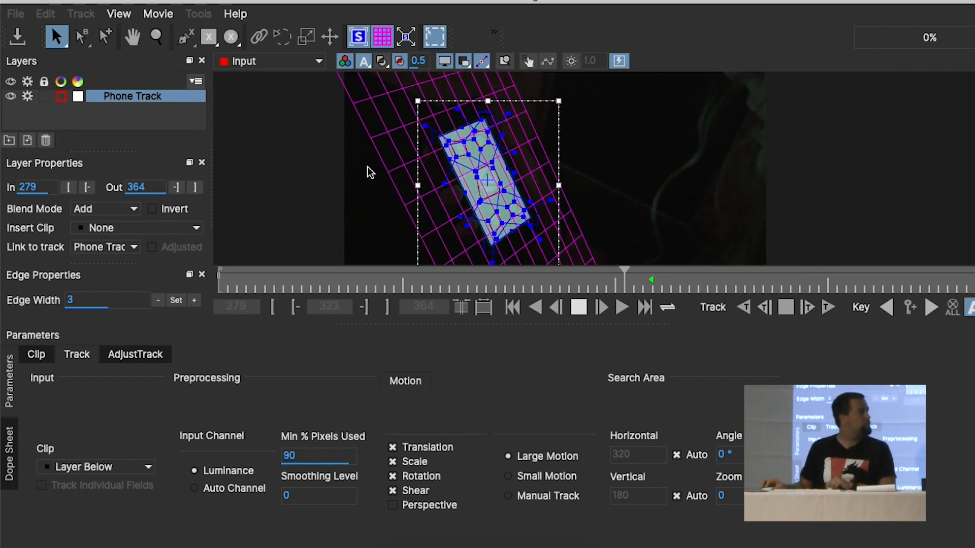
pyautogui.press('space')
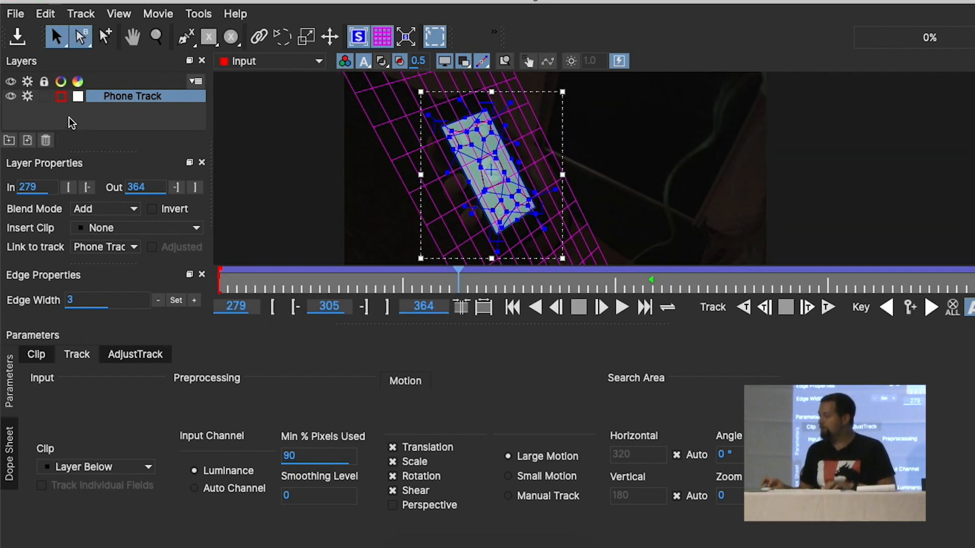
pyautogui.click(17, 39)
pyautogui.click(11, 0)
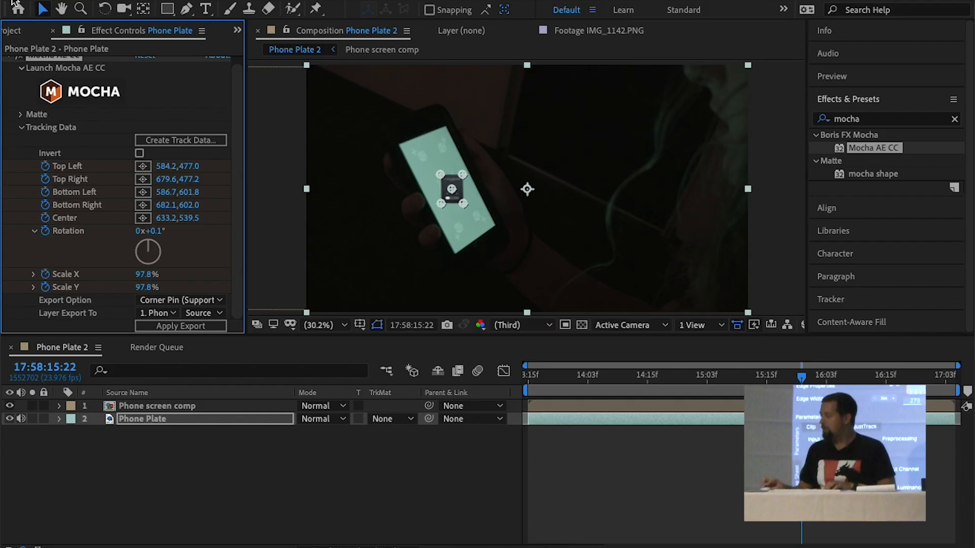
# Delete the Corner Pin effect from the Phone screen comp layer
pyautogui.click(148, 406)
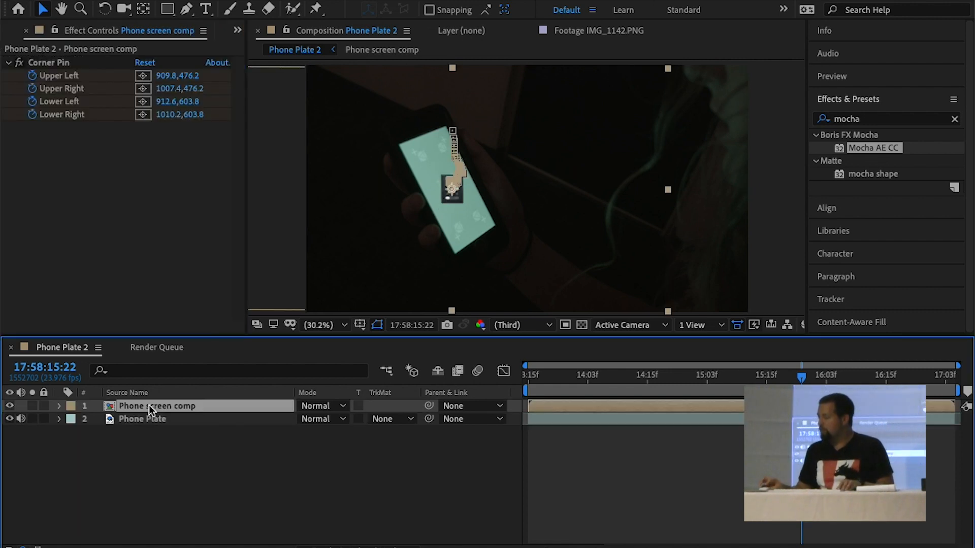
pyautogui.click(68, 63)
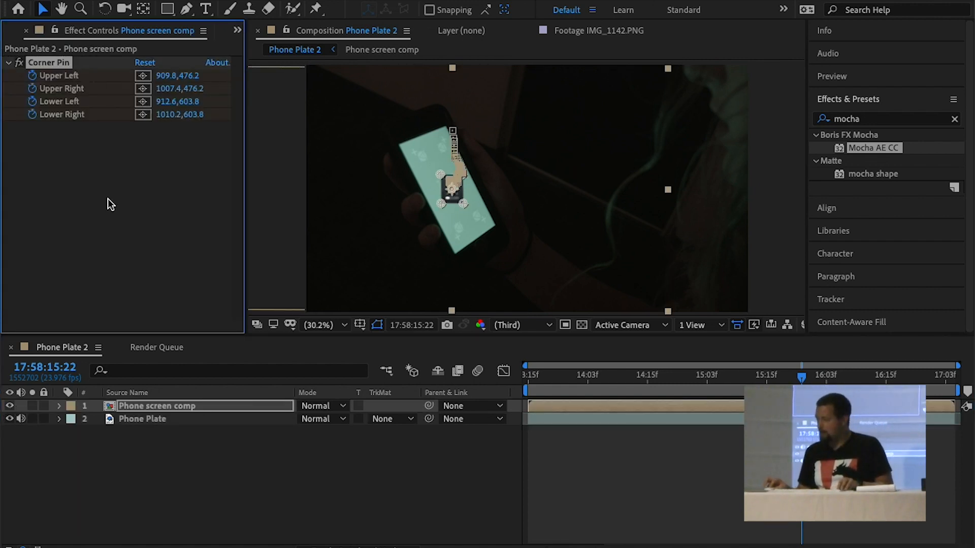
pyautogui.press('Delete')
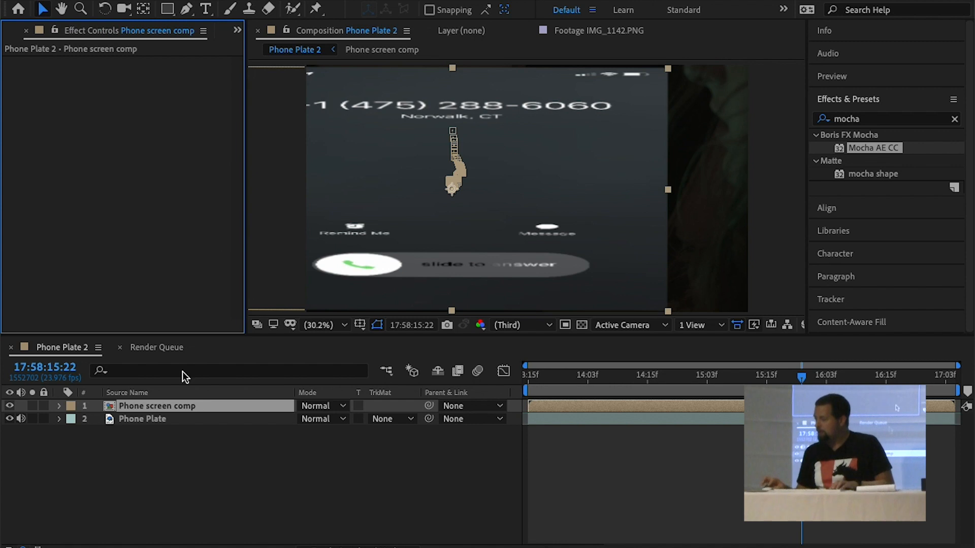
# Remove all Position, Scale and Rotation keyframes from the Phone screen comp layer and reset its transform
pyautogui.press('a')
pyautogui.press('u')
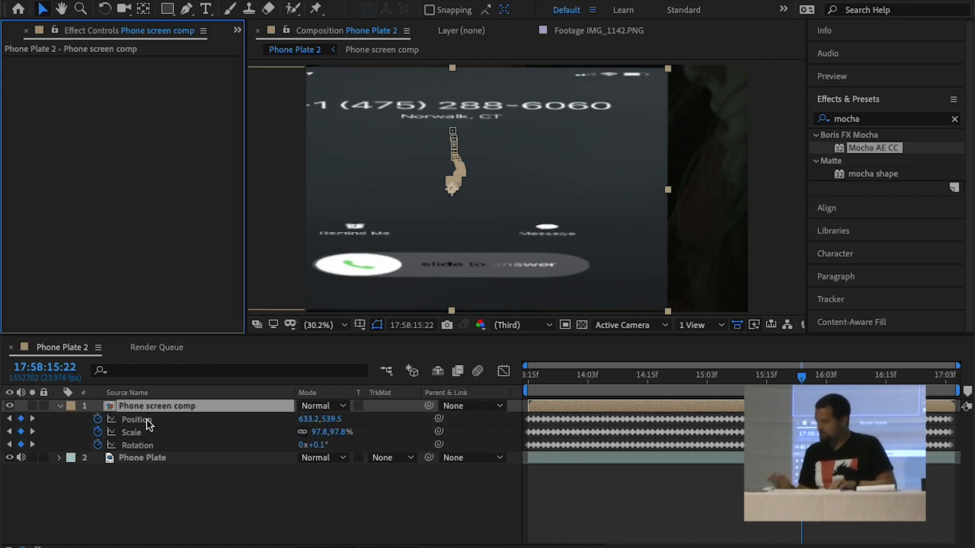
pyautogui.click(148, 419)
pyautogui.keyDown('shift'); pyautogui.click(144, 441); pyautogui.keyUp('shift')
pyautogui.press('Delete')
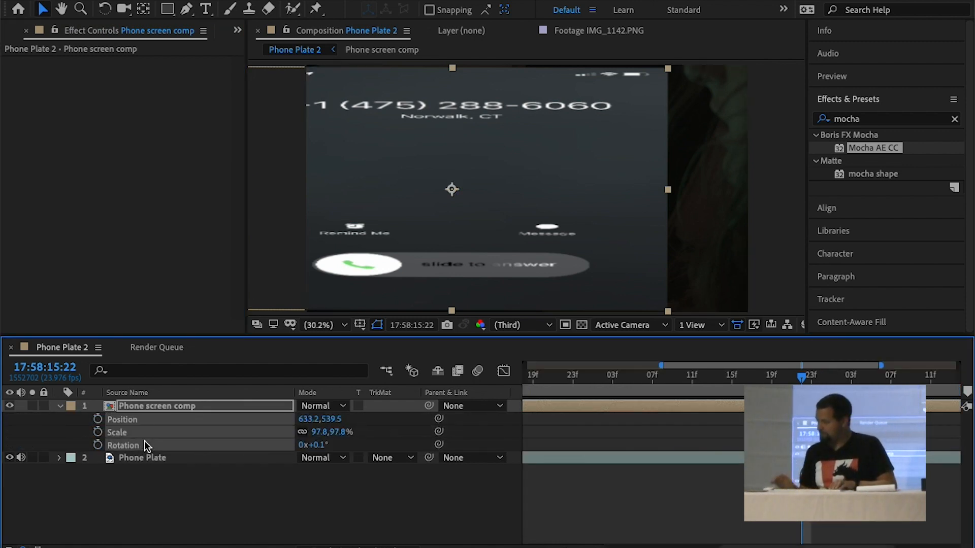
pyautogui.click(59, 406)
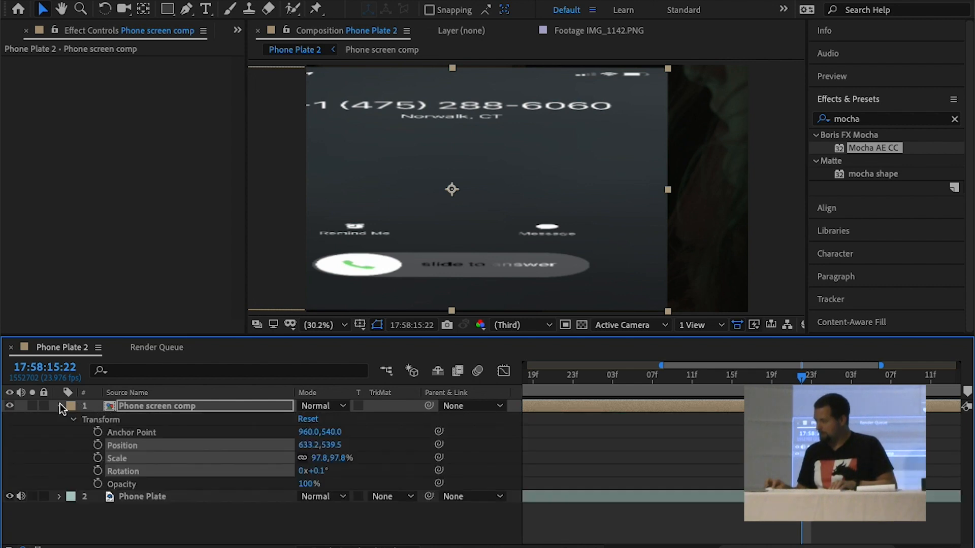
pyautogui.click(308, 420)
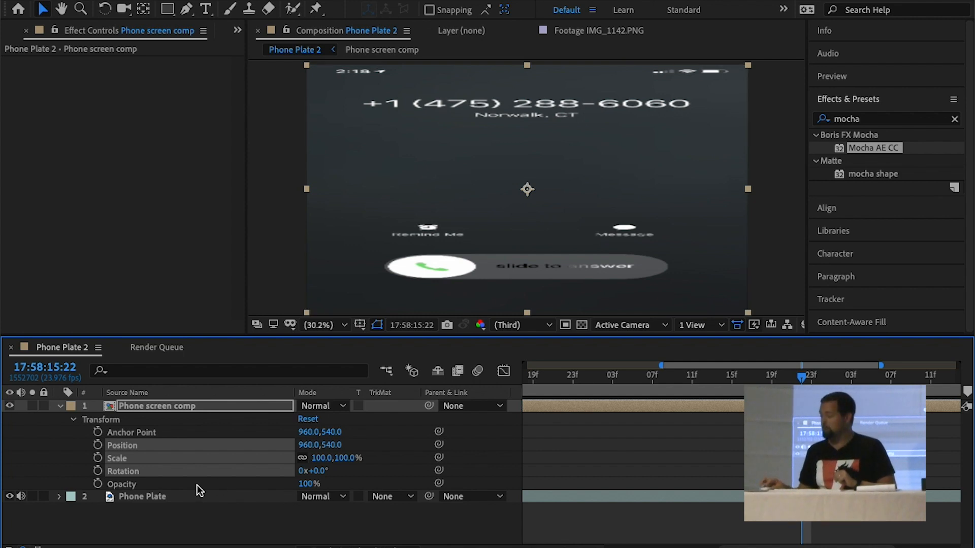
# Recreate Phone Plate's tracking data from the Phone Track layer and apply the corner pin export to Phone screen comp
pyautogui.click(184, 496)
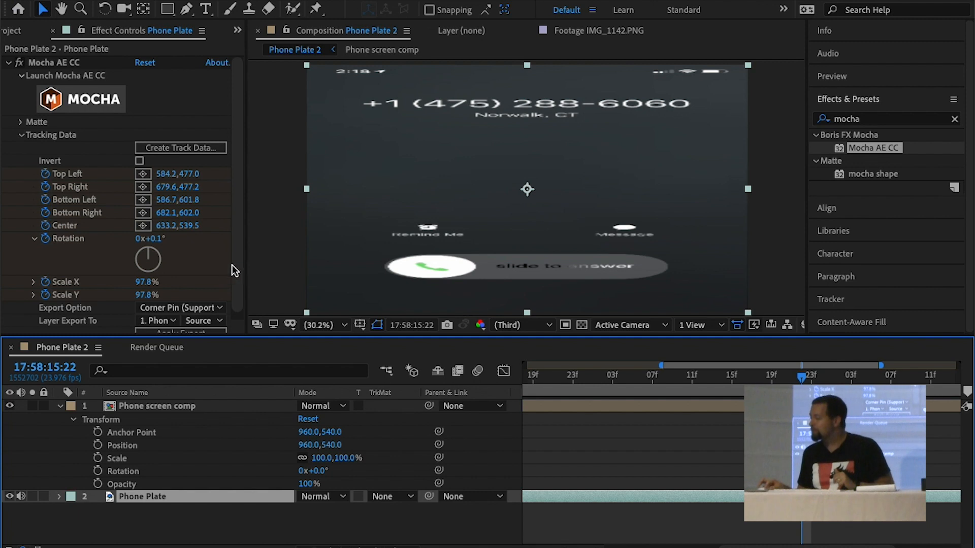
pyautogui.scroll(-1, 234, 267)
pyautogui.click(151, 141)
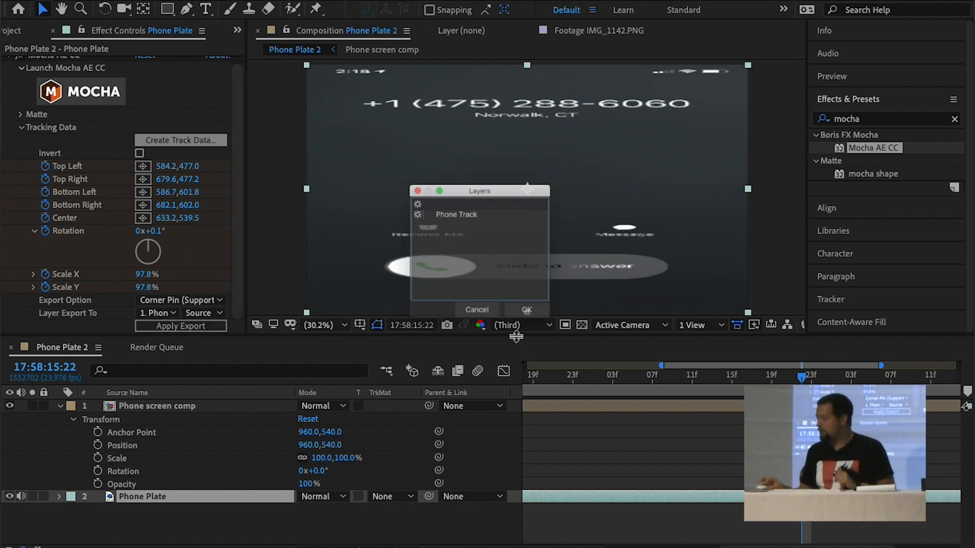
pyautogui.click(538, 333)
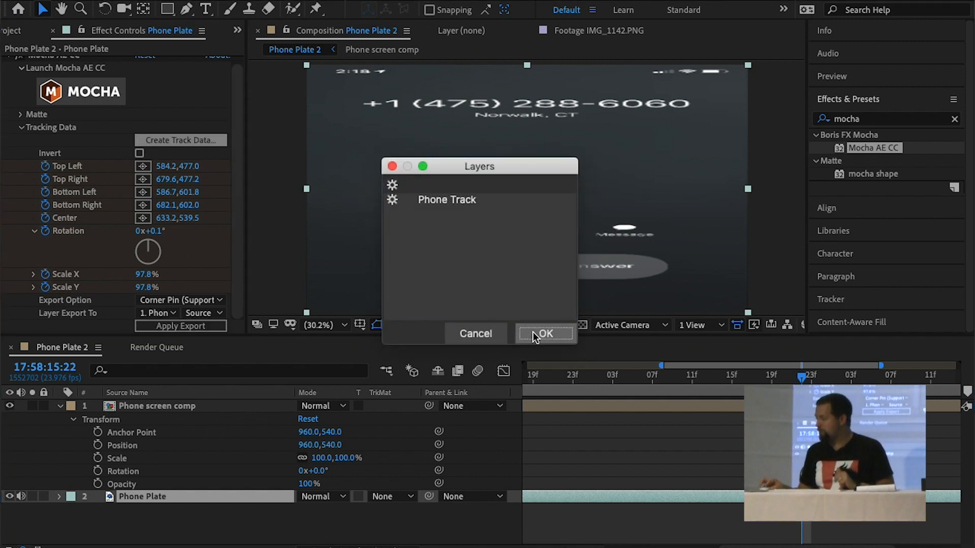
pyautogui.click(178, 325)
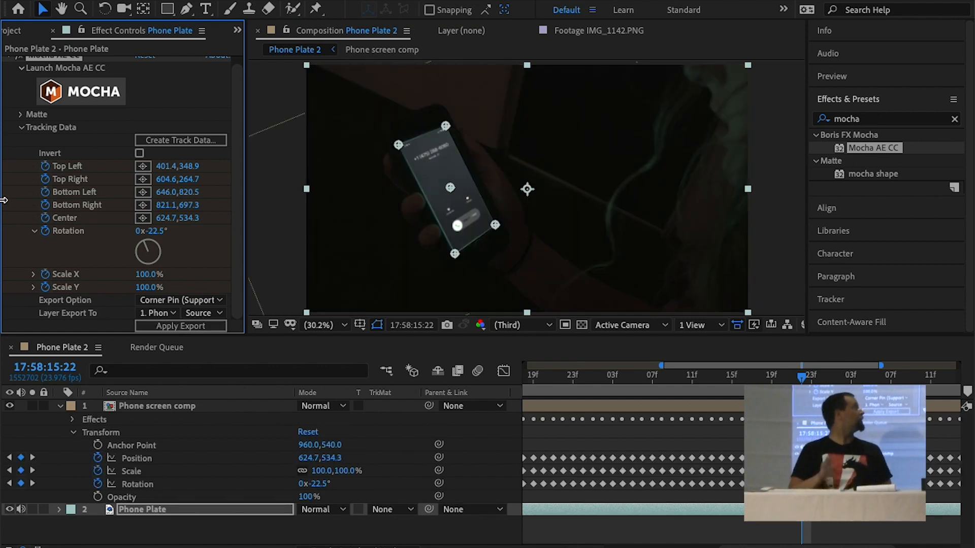
# Preview the corner-pinned call screen in the enlarged composition view, checking how it follows the phone
pyautogui.press('space')
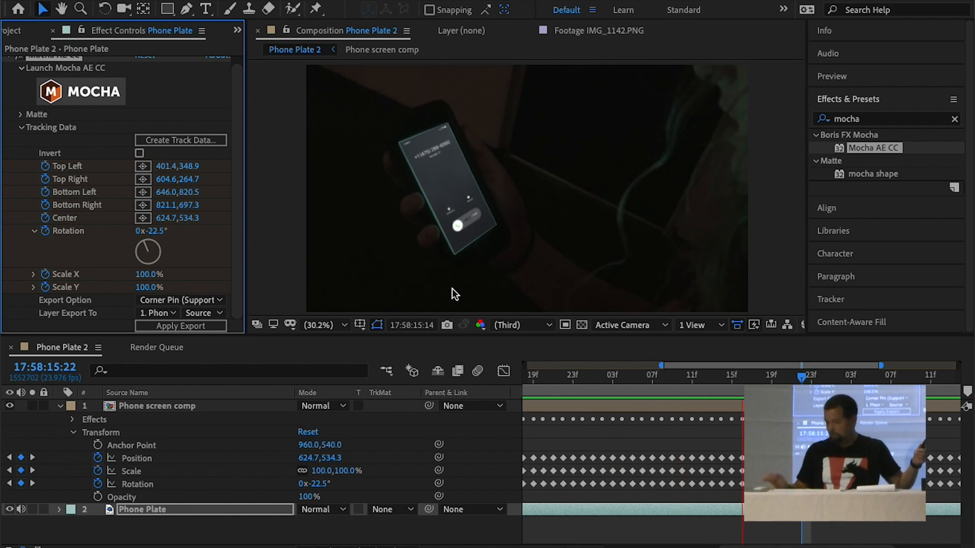
pyautogui.press('`')
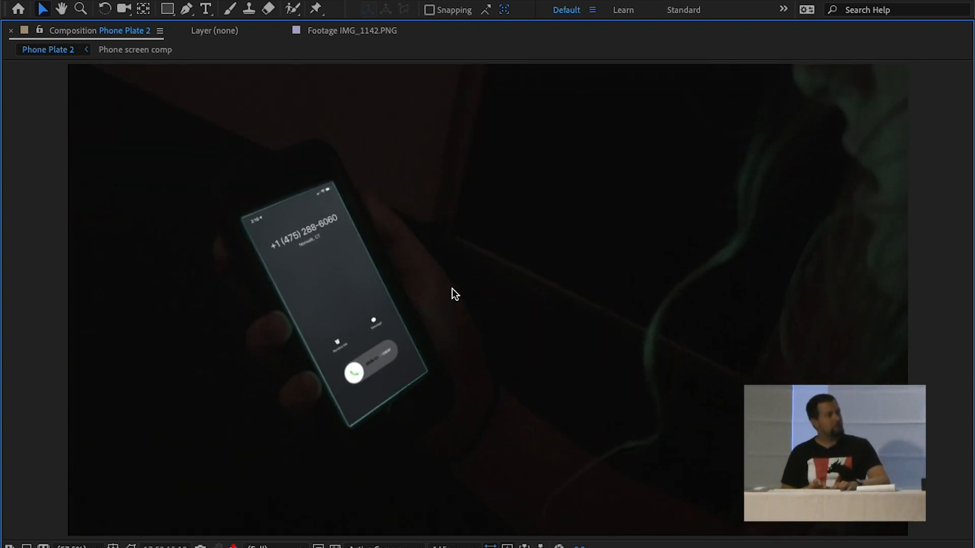
pyautogui.press('space')
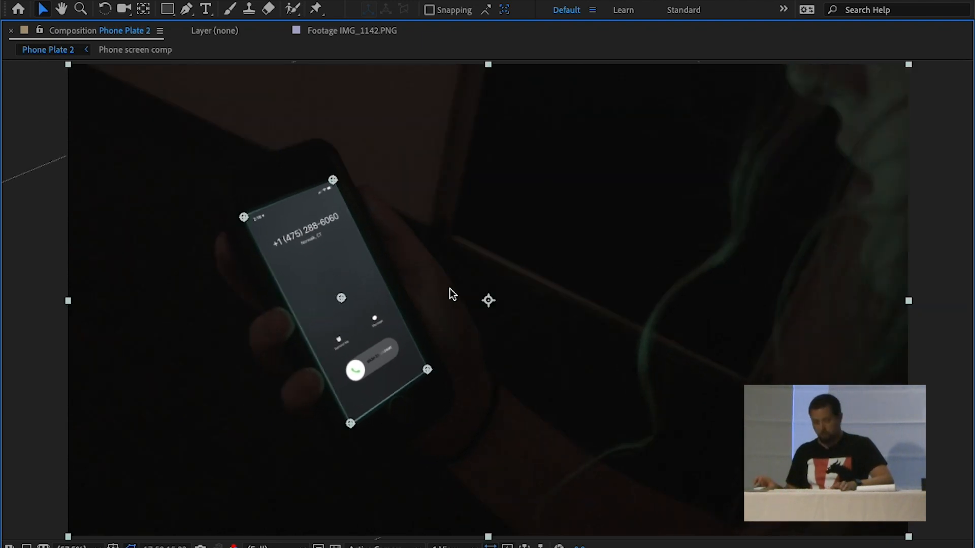
pyautogui.press('`')
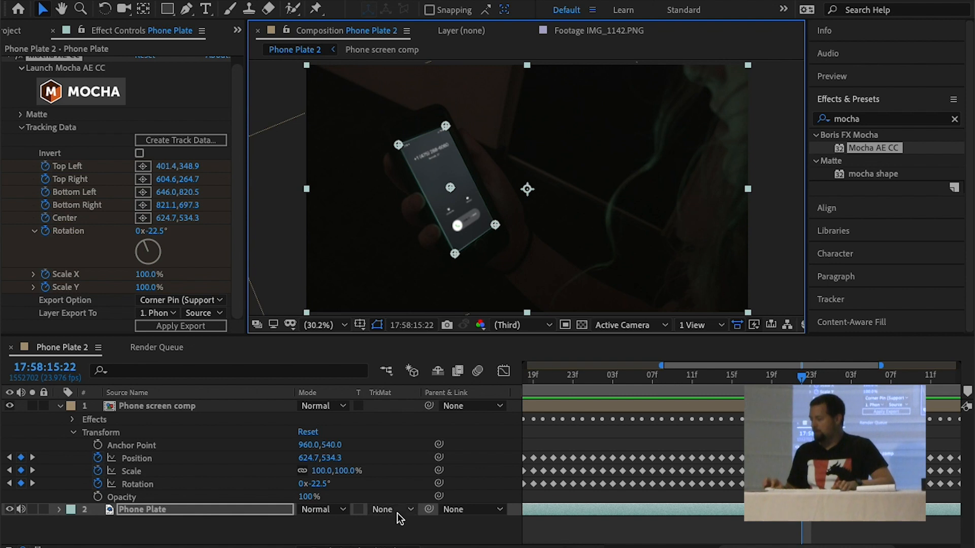
# Enable motion blur for the composition and the Phone screen comp layer, and preview the result
pyautogui.click(174, 406)
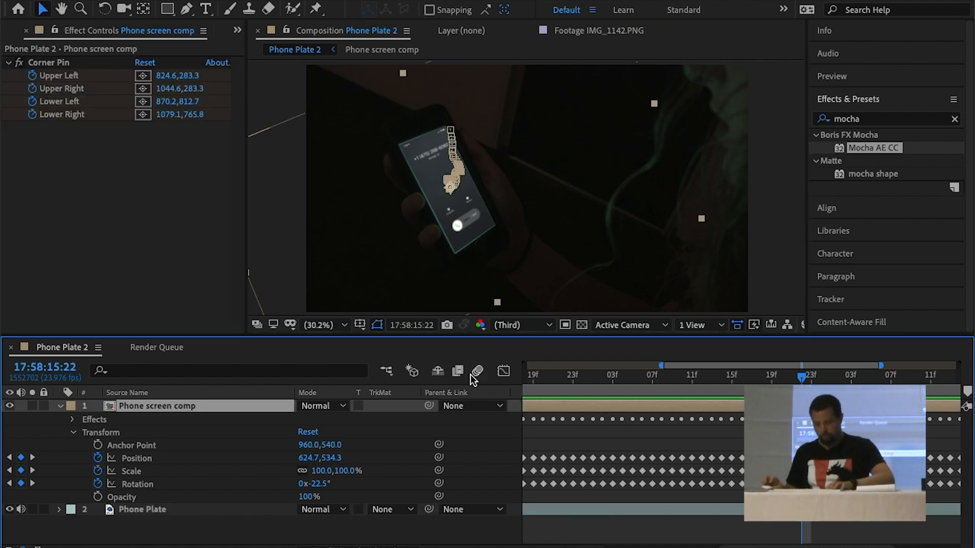
pyautogui.press('F4')
pyautogui.click(361, 406)
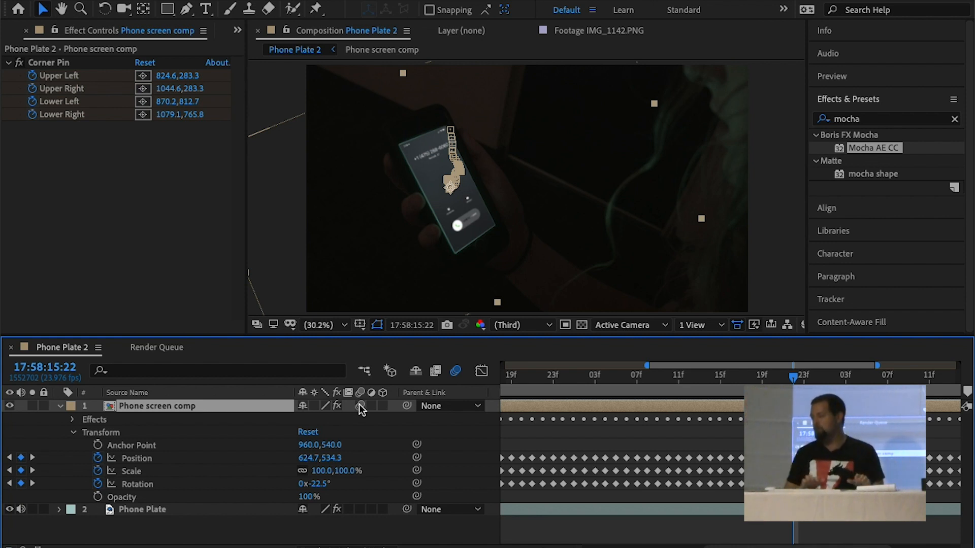
pyautogui.press('space')
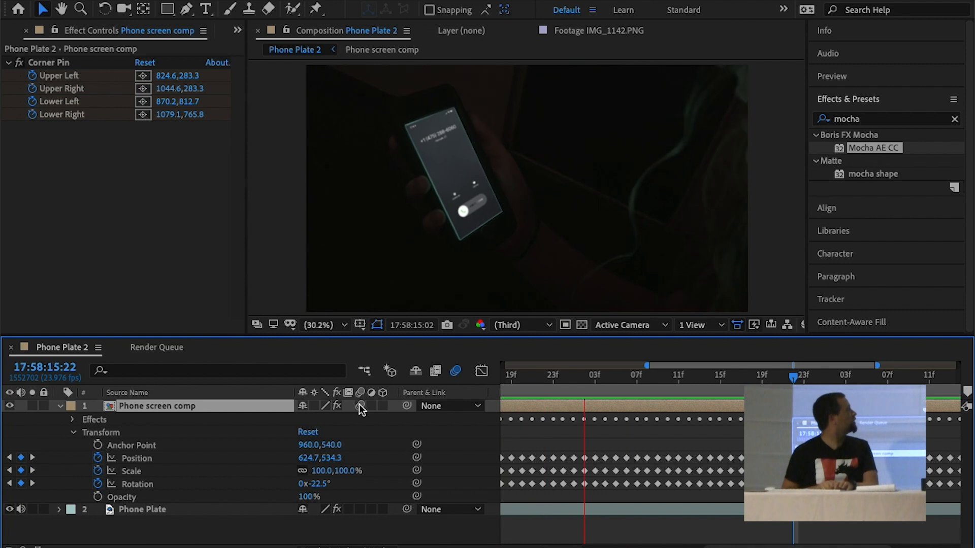
pyautogui.press('space')
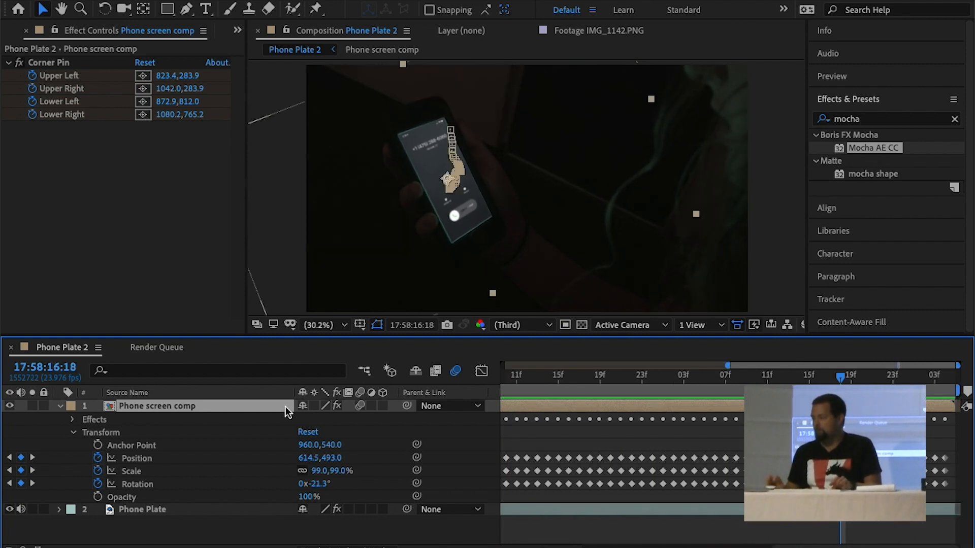
# Hide the Phone screen comp layer and apply Keylight (1.2) to the Phone Plate layer
pyautogui.click(9, 406)
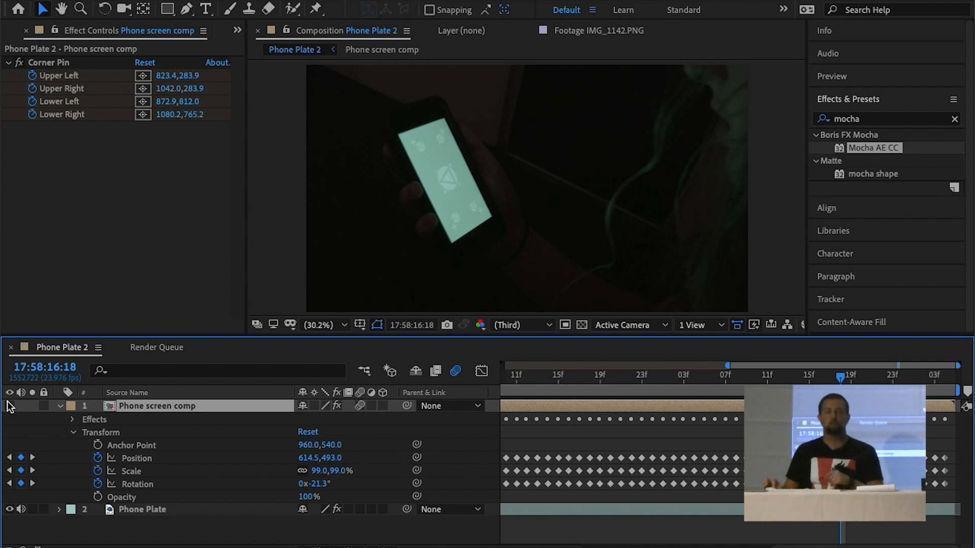
pyautogui.click(154, 511)
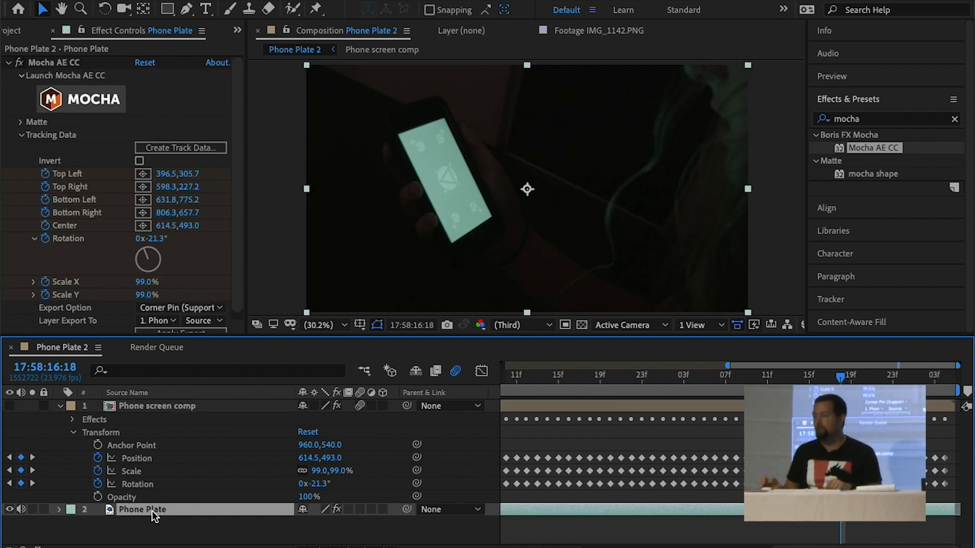
pyautogui.click(10, 62)
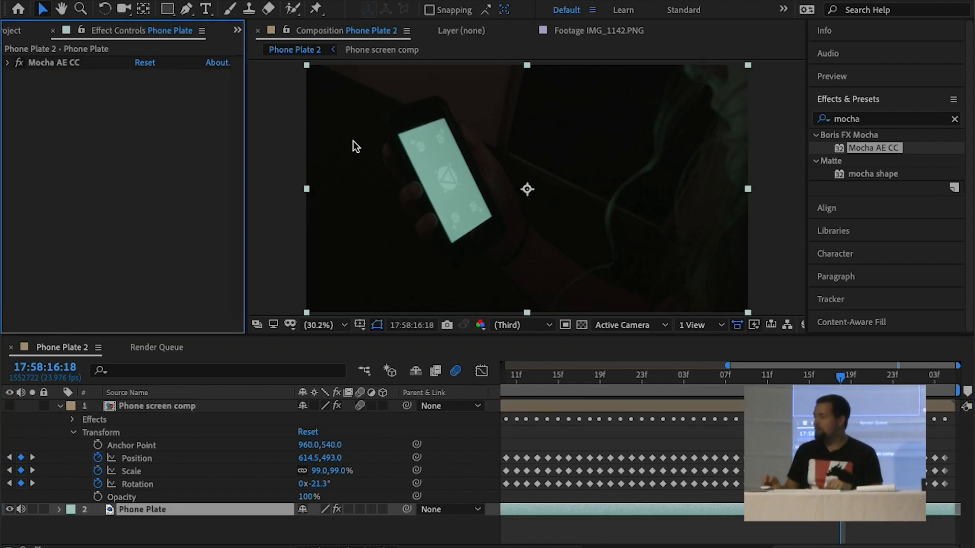
pyautogui.click(895, 119)
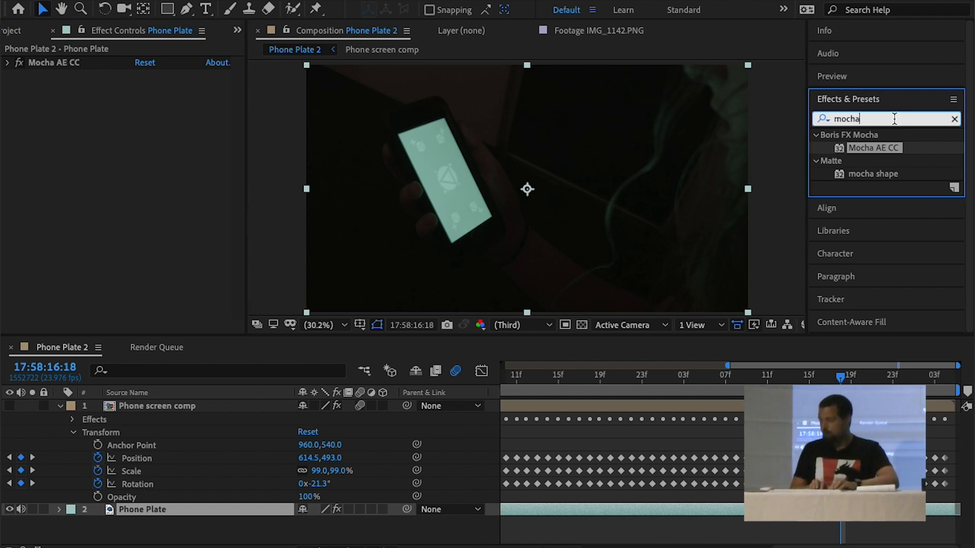
pyautogui.doubleClick(895, 119)
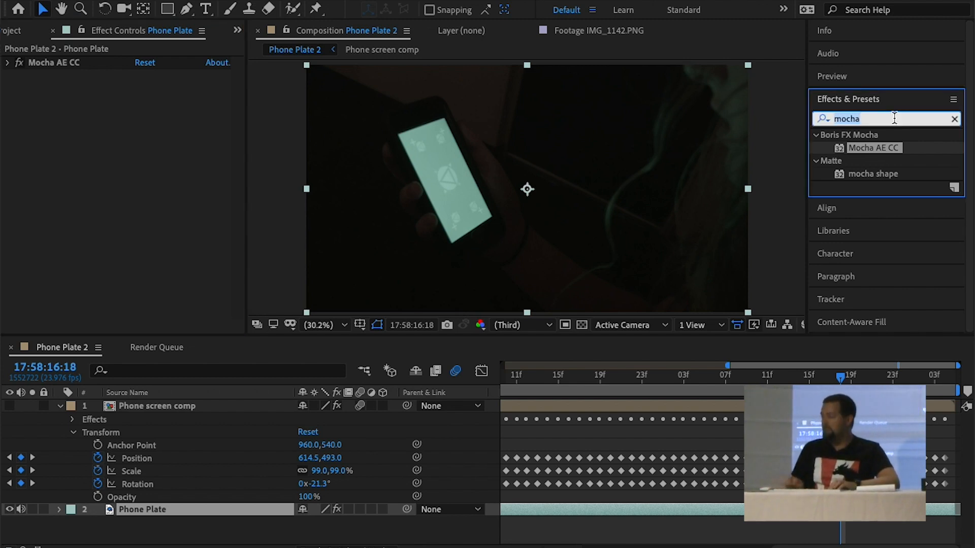
pyautogui.write('keyli')
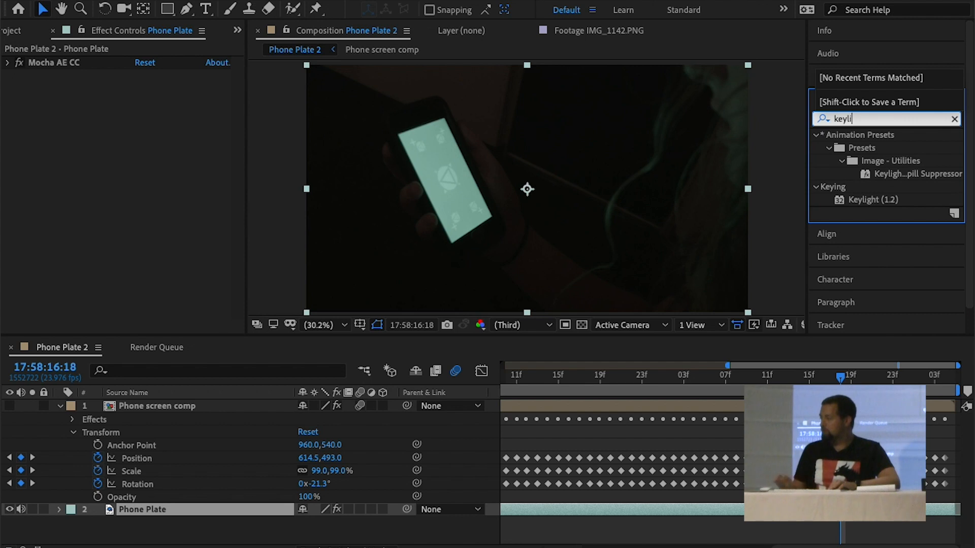
pyautogui.doubleClick(872, 173)
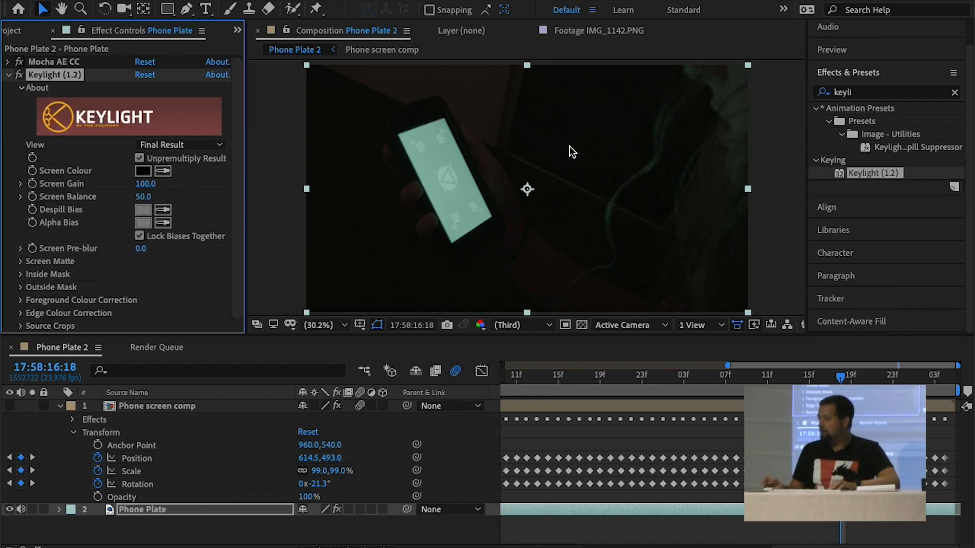
# Try keying out the phone's green screen colour with Keylight, inspect the enlarged composition, and remove the effect from Phone Plate
pyautogui.click(163, 171)
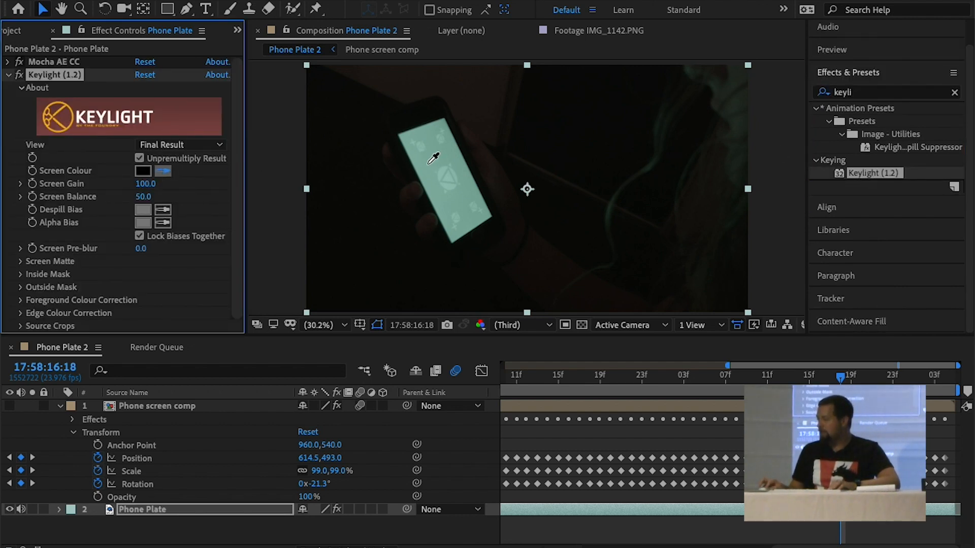
pyautogui.click(432, 159)
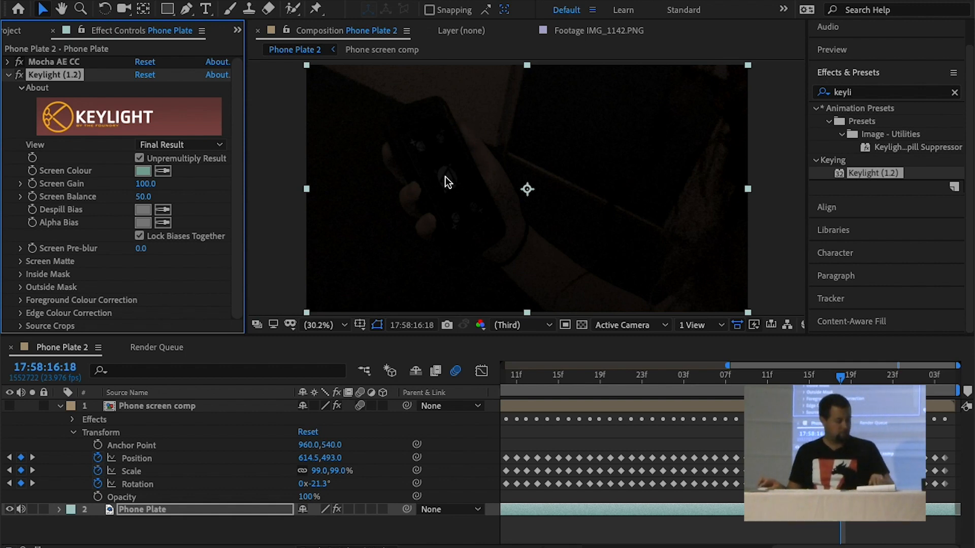
pyautogui.press('`')
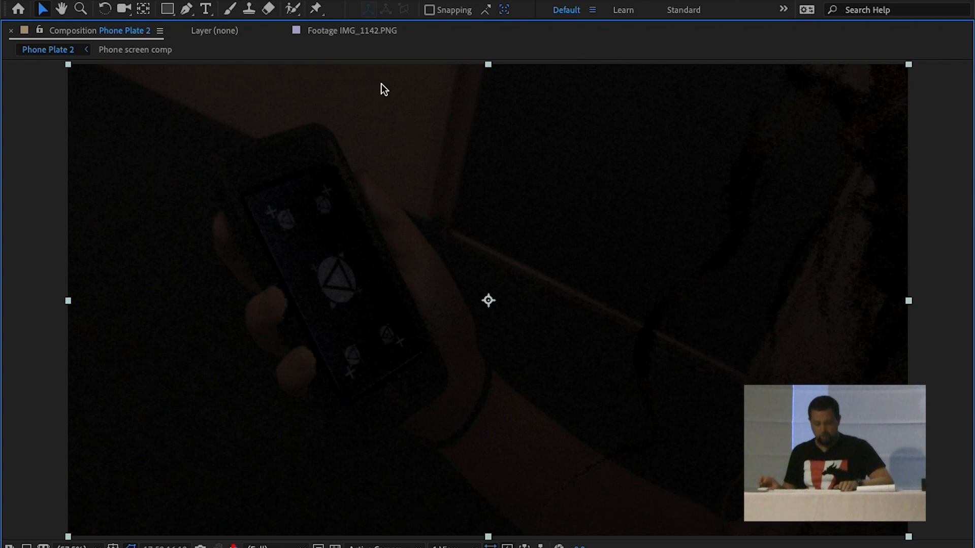
pyautogui.press('`')
pyautogui.click(39, 74)
pyautogui.press('Delete')
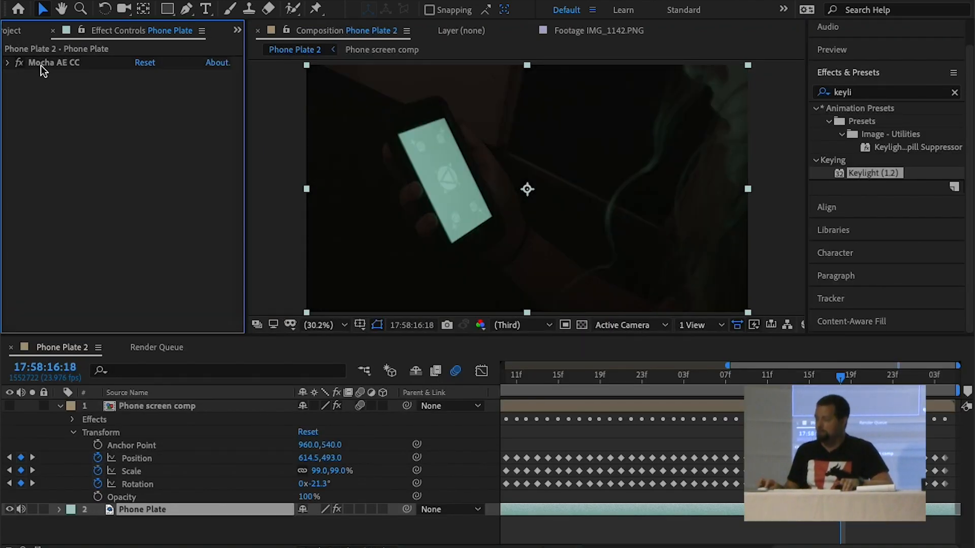
# Launch Mocha AE from the existing Mocha AE CC effect on the Phone Plate layer
pyautogui.click(40, 66)
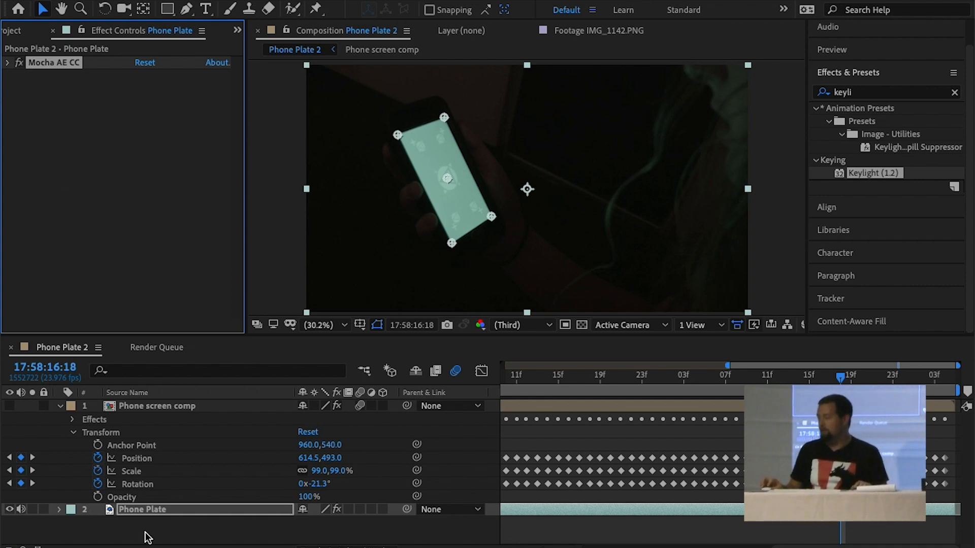
pyautogui.click(133, 509)
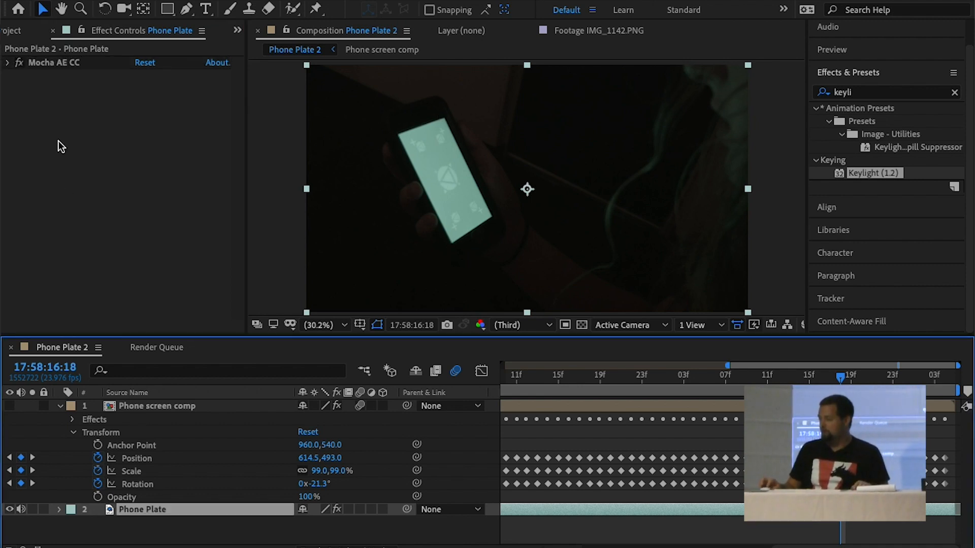
pyautogui.click(6, 63)
pyautogui.click(60, 95)
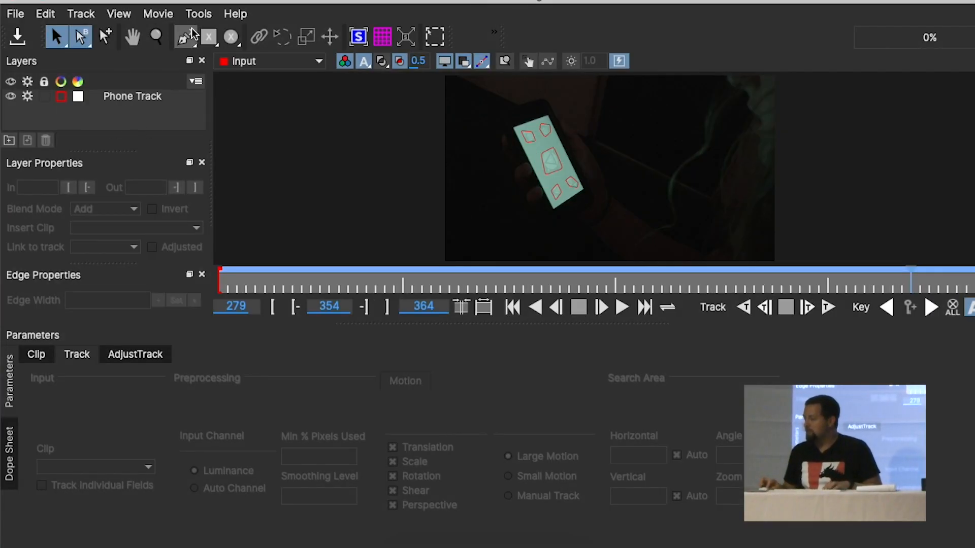
# Draw a four-point X-spline around the corners of the phone's screen and sharpen its corners to match the edges
pyautogui.press('z')
pyautogui.moveTo(575, 217); pyautogui.dragTo(583, 206)
pyautogui.press('x')
pyautogui.moveTo(572, 122); pyautogui.dragTo(581, 209)
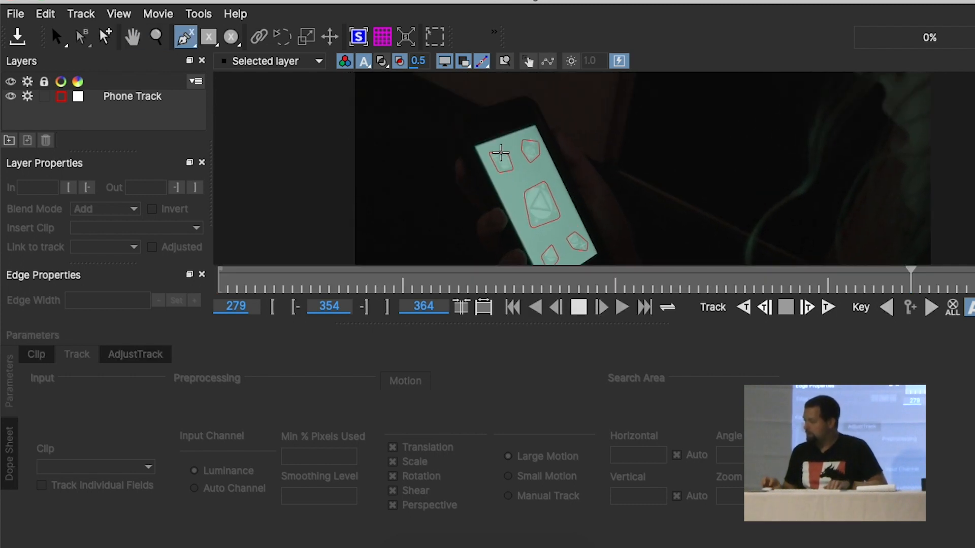
pyautogui.click(474, 146)
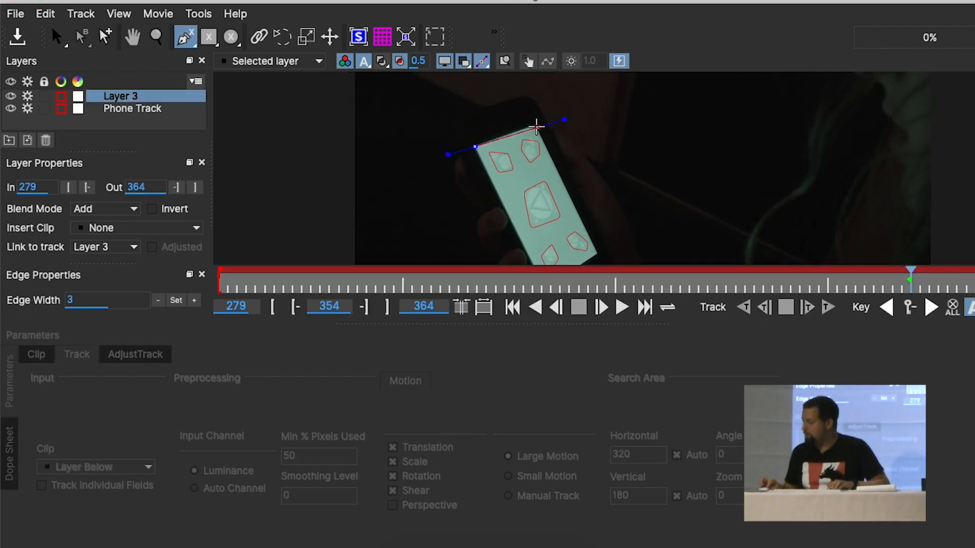
pyautogui.click(538, 124)
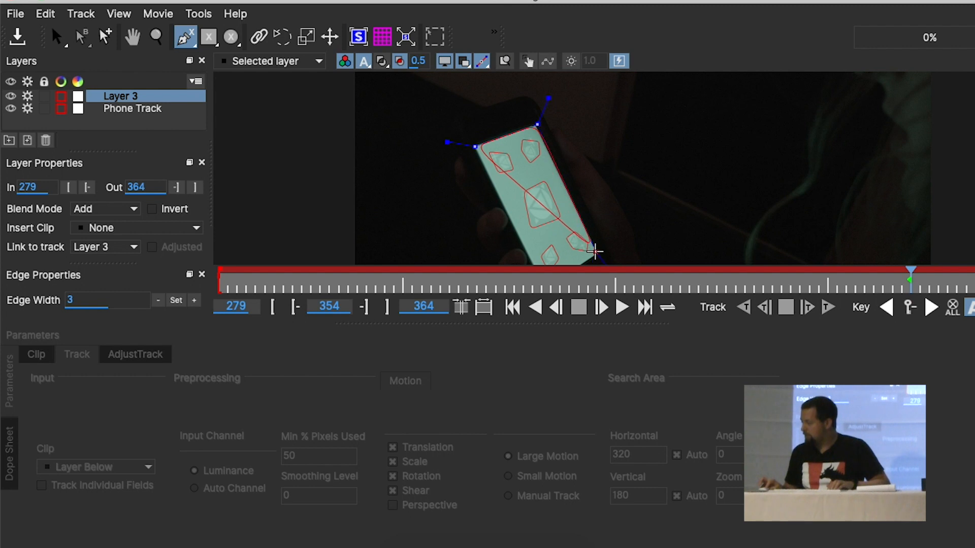
pyautogui.click(594, 252)
pyautogui.press('x')
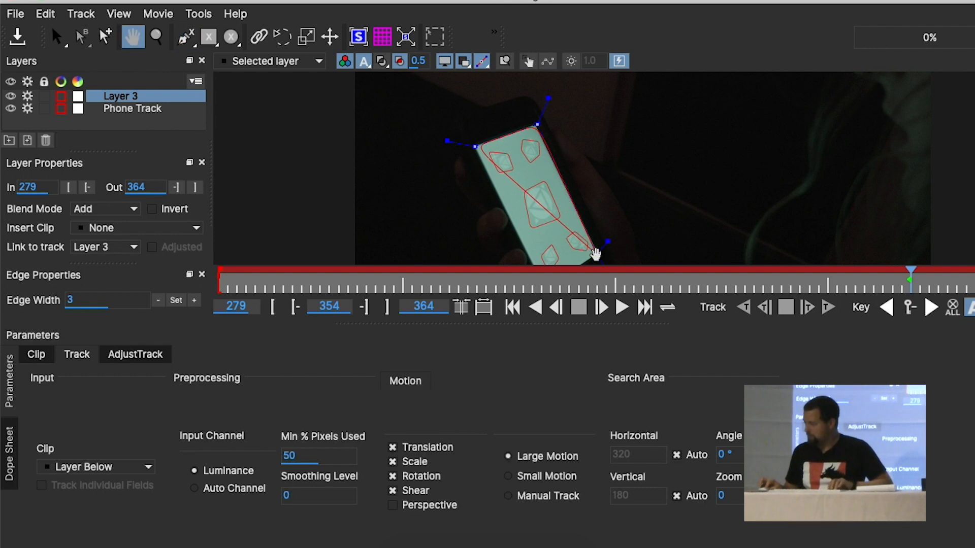
pyautogui.moveTo(596, 253); pyautogui.dragTo(615, 218)
pyautogui.click(562, 251)
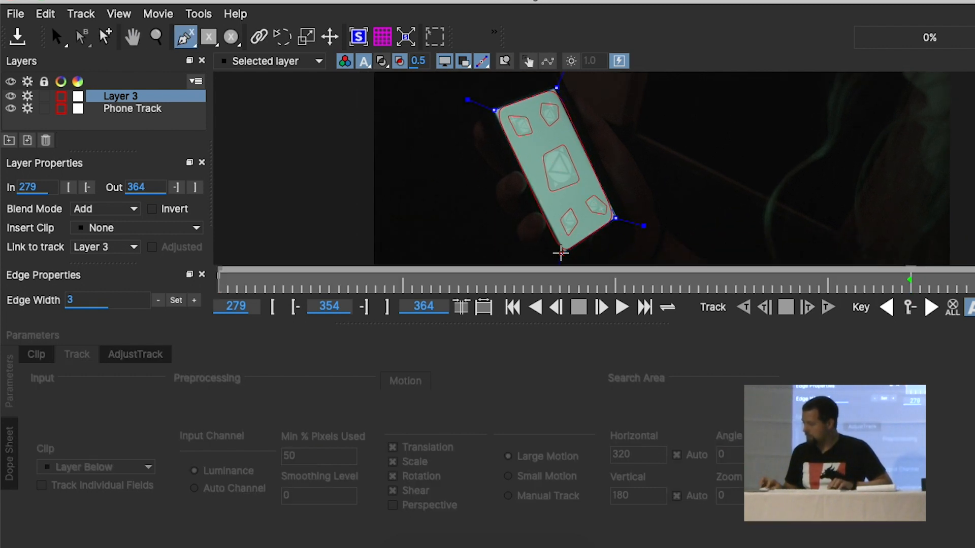
pyautogui.rightClick(562, 253)
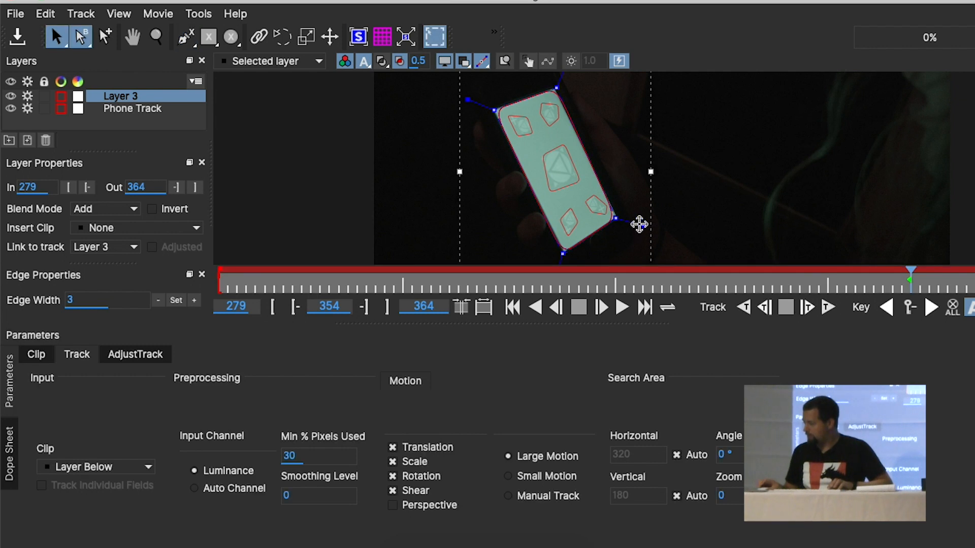
pyautogui.moveTo(642, 225); pyautogui.dragTo(649, 228)
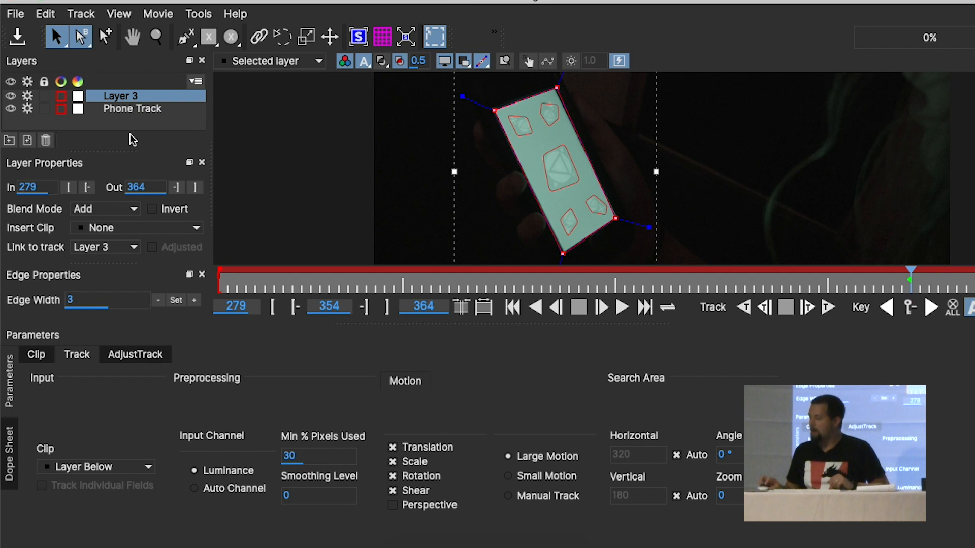
# Link Layer 3 to the Phone Track motion and turn off track processing for both layers
pyautogui.click(123, 246)
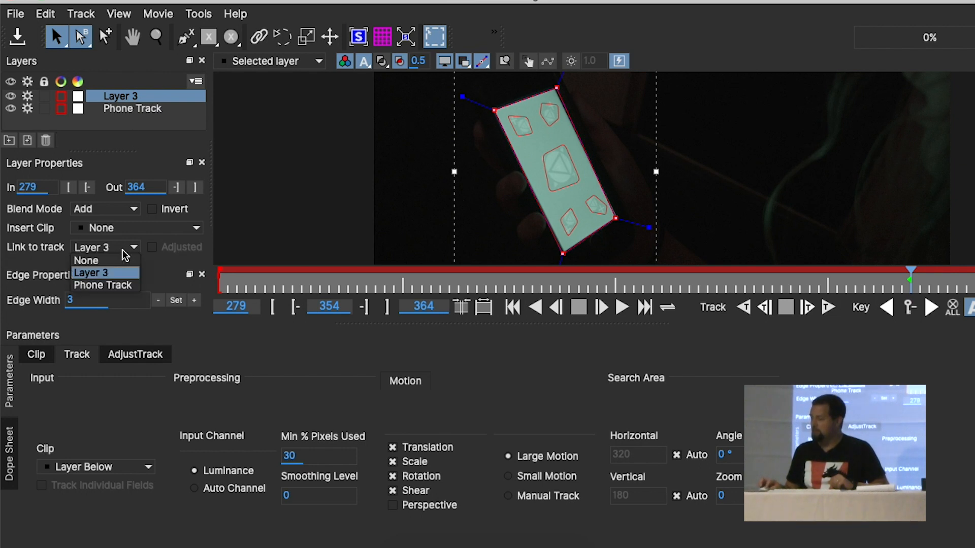
pyautogui.click(112, 286)
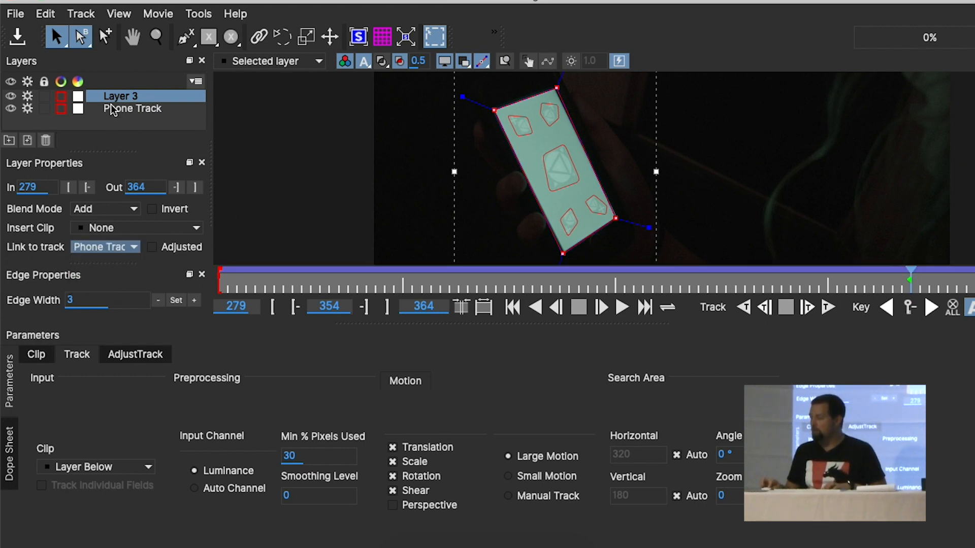
pyautogui.keyDown('super'); pyautogui.click(27, 108); pyautogui.keyUp('super')
# Play back the linked screen shape to check how it follows the phone, and close Mocha with the planar surface hidden
pyautogui.press('space')
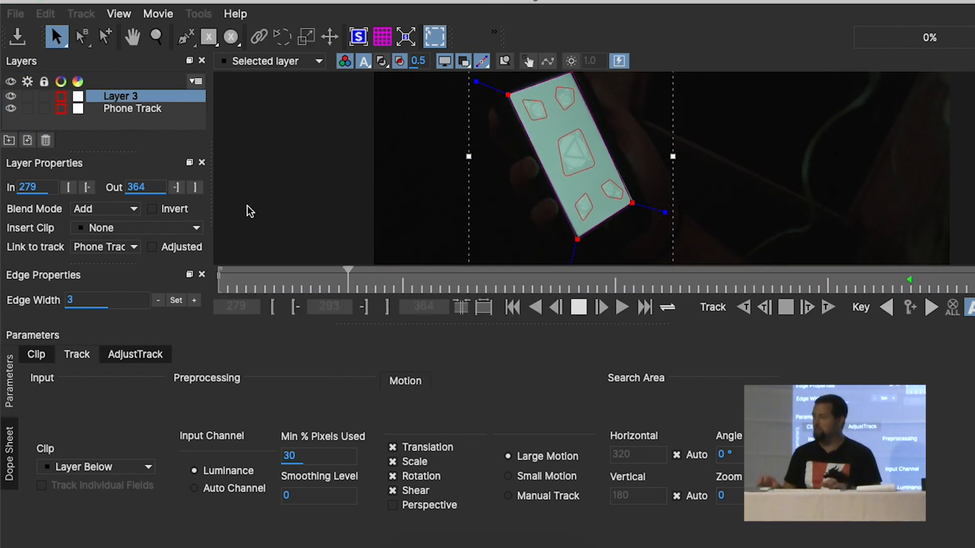
pyautogui.press('space')
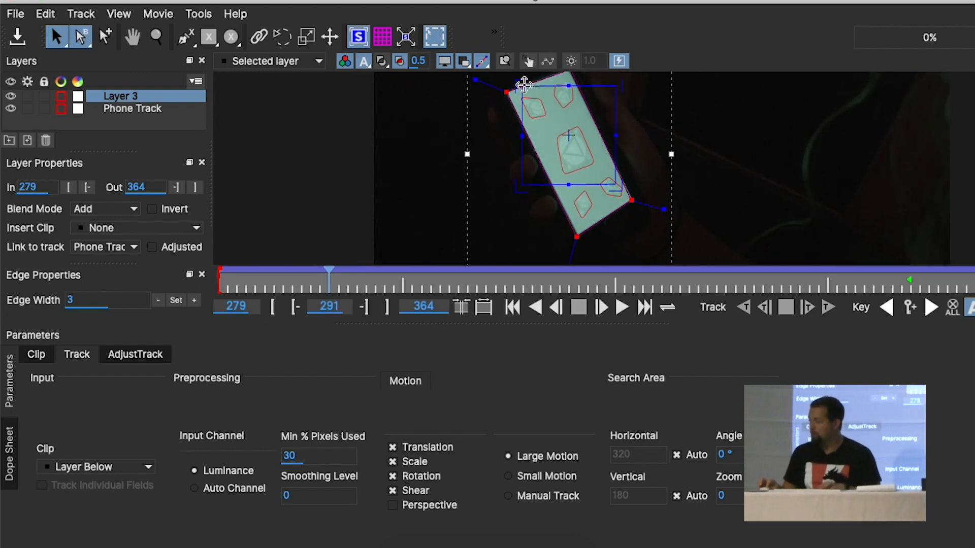
pyautogui.click(357, 41)
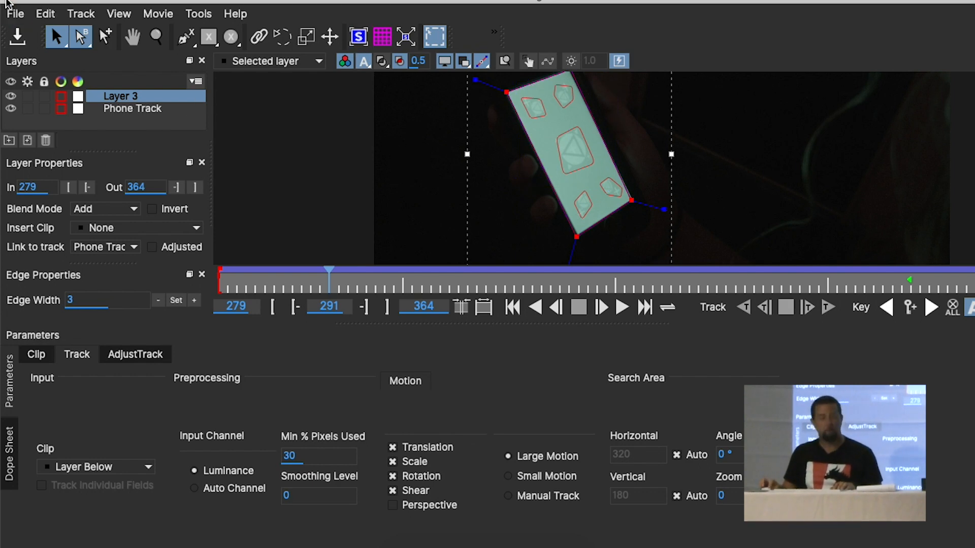
pyautogui.click(6, 1)
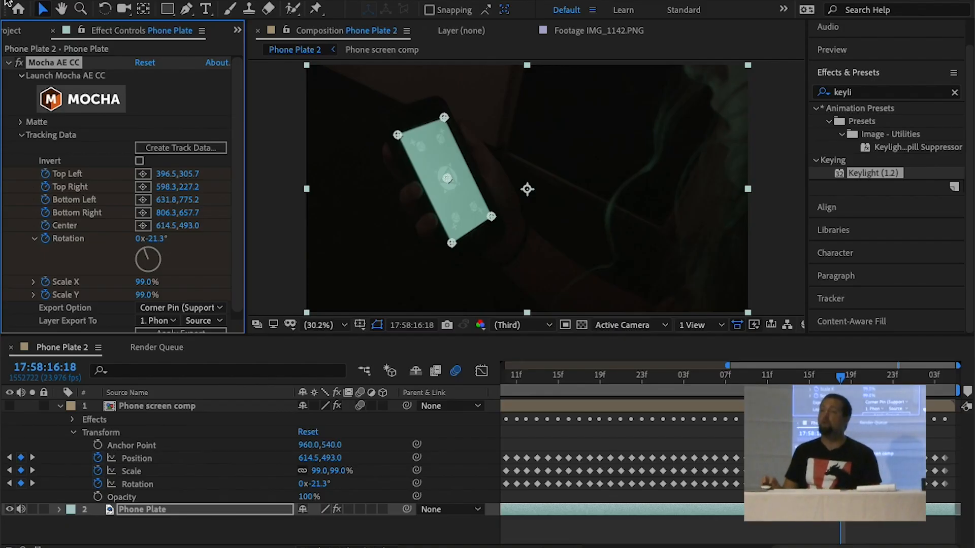
# Save the project and place a duplicate of the Phone Plate layer above Phone screen comp
pyautogui.click(8, 63)
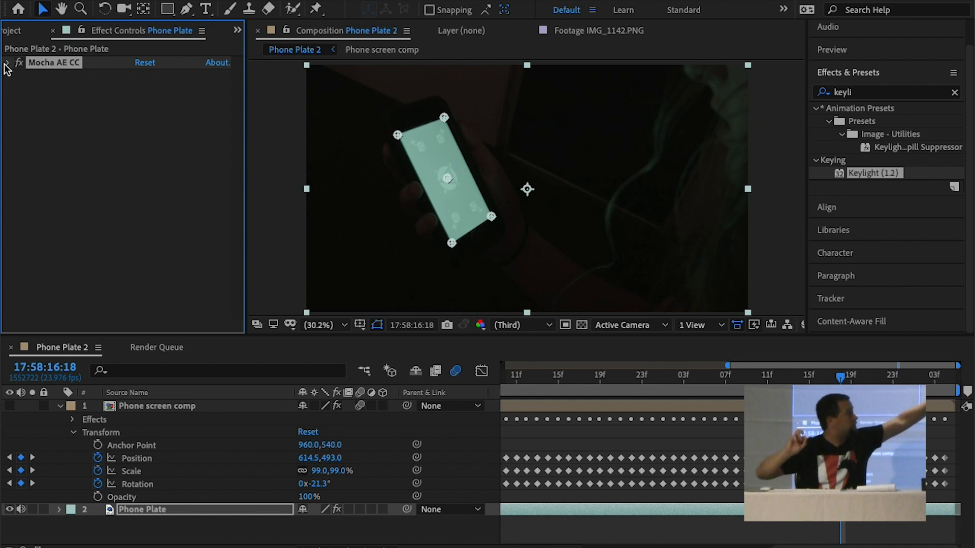
pyautogui.click(7, 63)
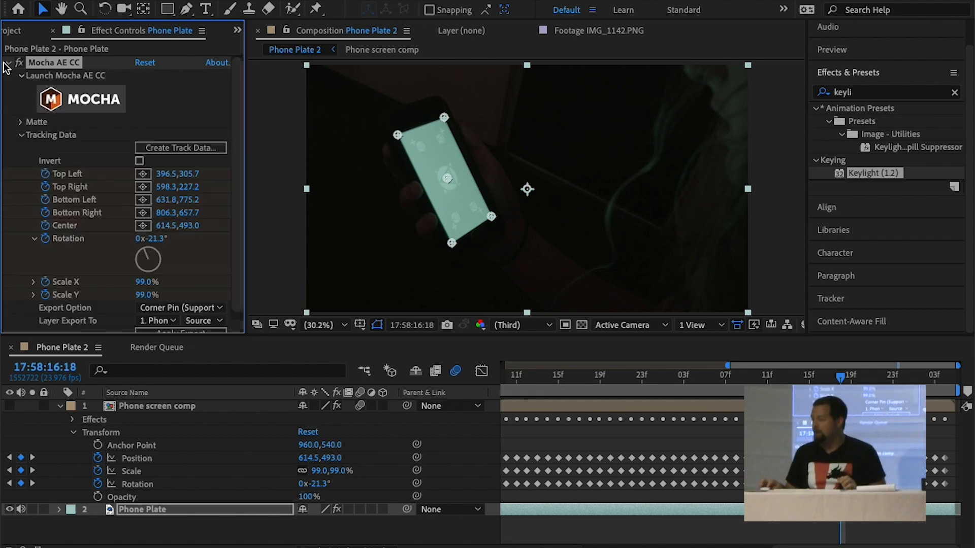
pyautogui.click(133, 511)
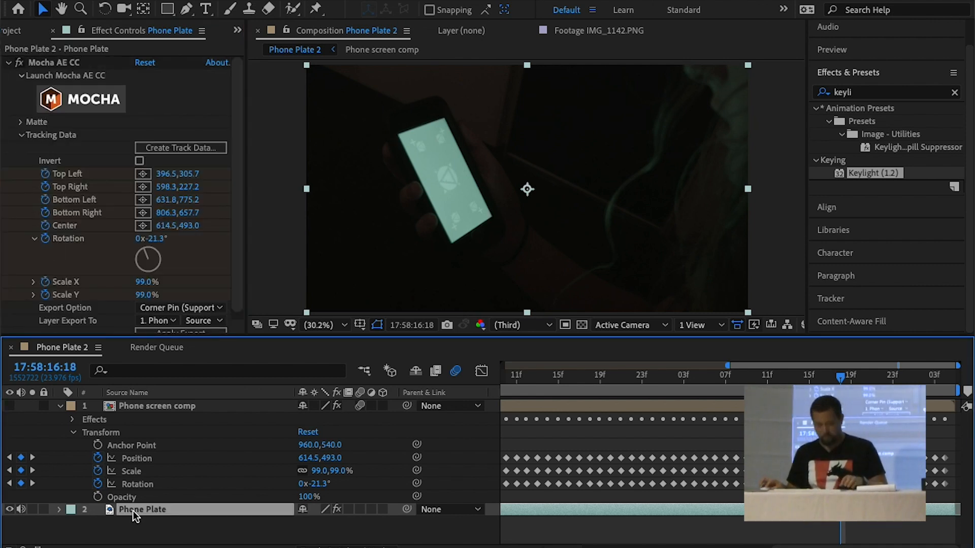
pyautogui.hotkey('ctrl', 's')
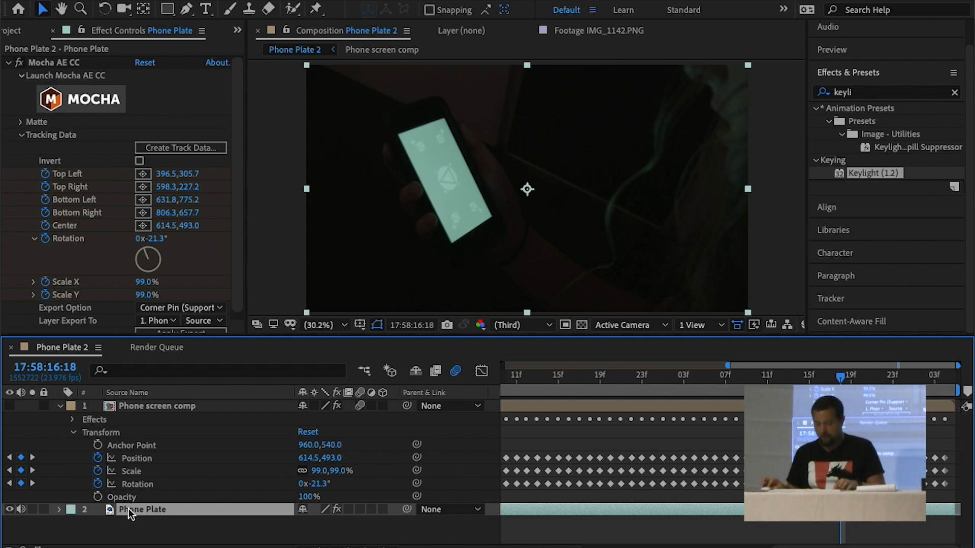
pyautogui.hotkey('ctrl', 'd')
pyautogui.moveTo(136, 509); pyautogui.dragTo(131, 406)
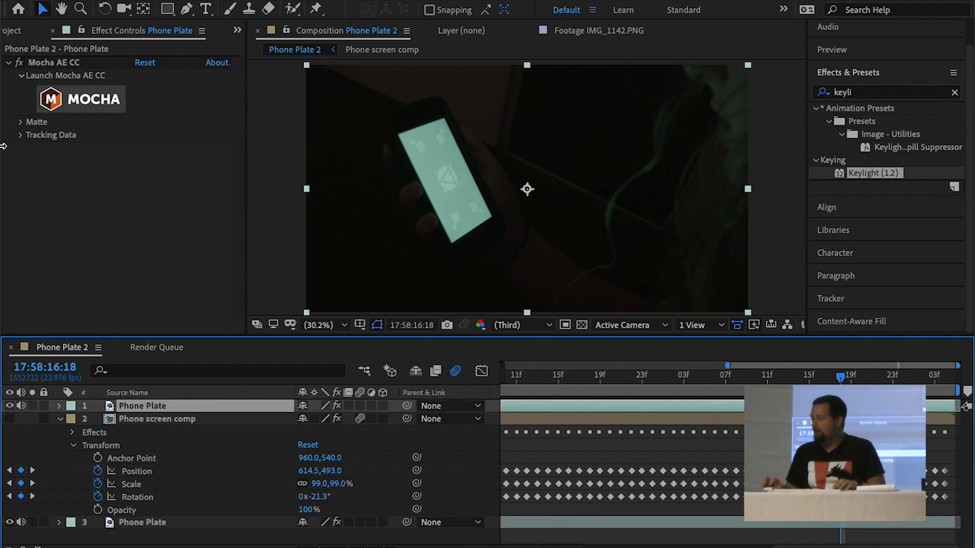
# Show the Phone screen comp layer, check the Mocha matte's visible layers, and apply the matte to the top Phone Plate
pyautogui.click(11, 419)
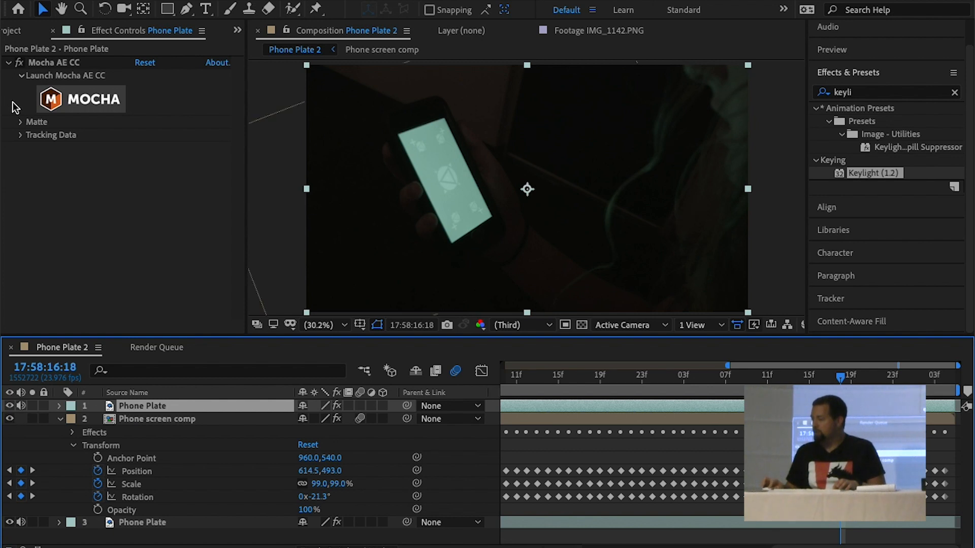
pyautogui.click(21, 123)
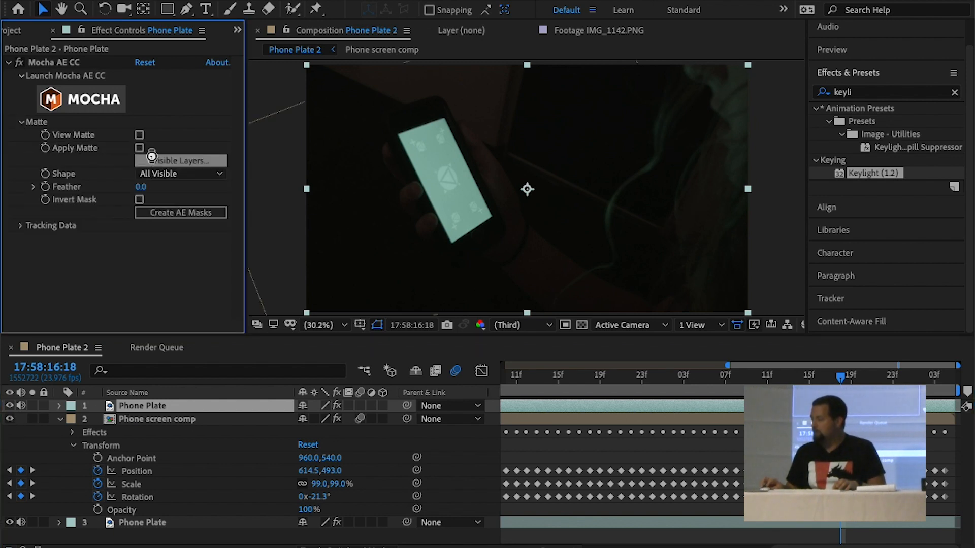
pyautogui.click(177, 160)
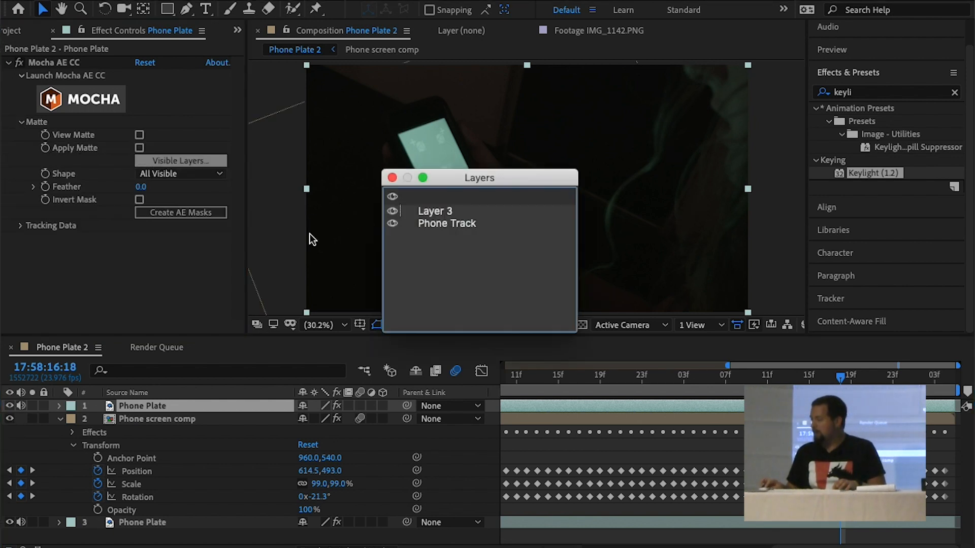
pyautogui.click(392, 178)
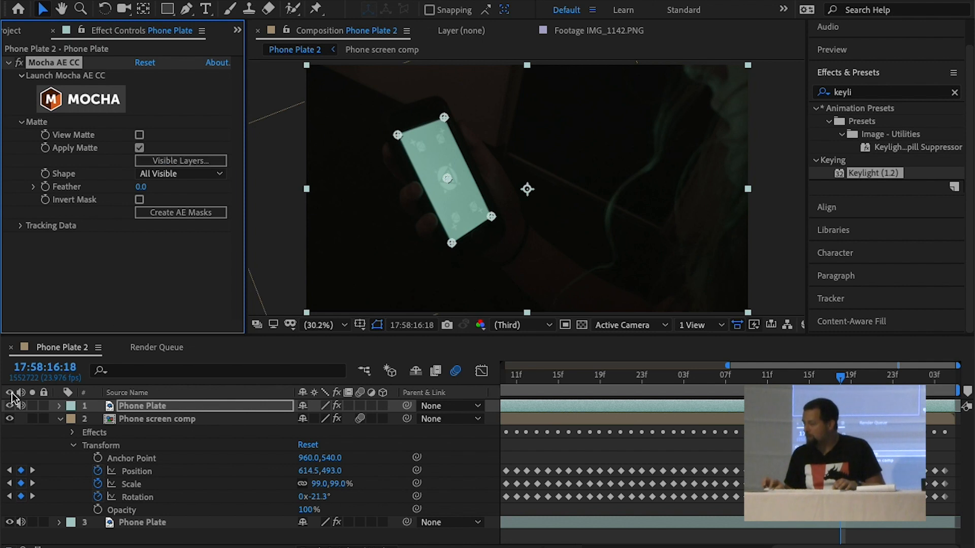
# Solo the top Phone Plate layer and play back the tracked matte cutting out the phone's screen
pyautogui.click(32, 406)
pyautogui.click(32, 406)
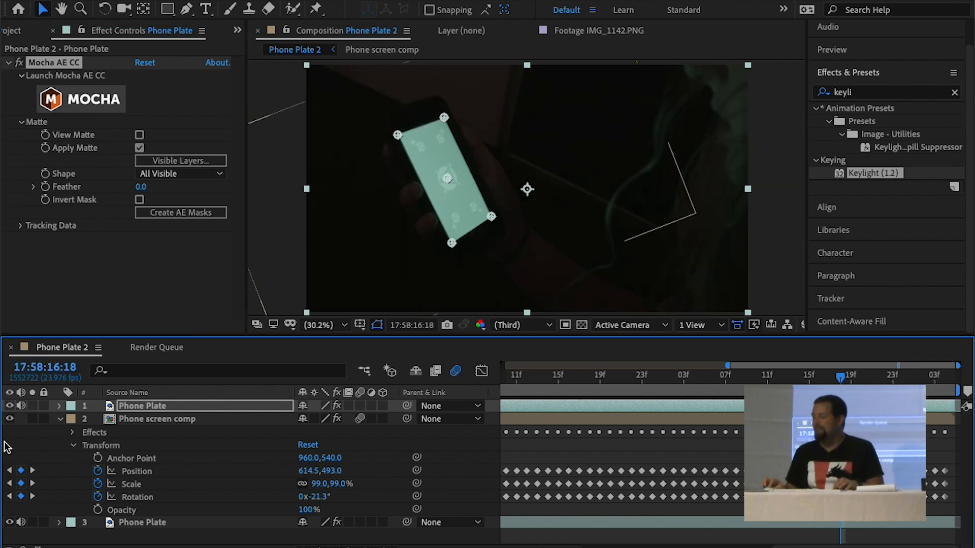
pyautogui.click(32, 406)
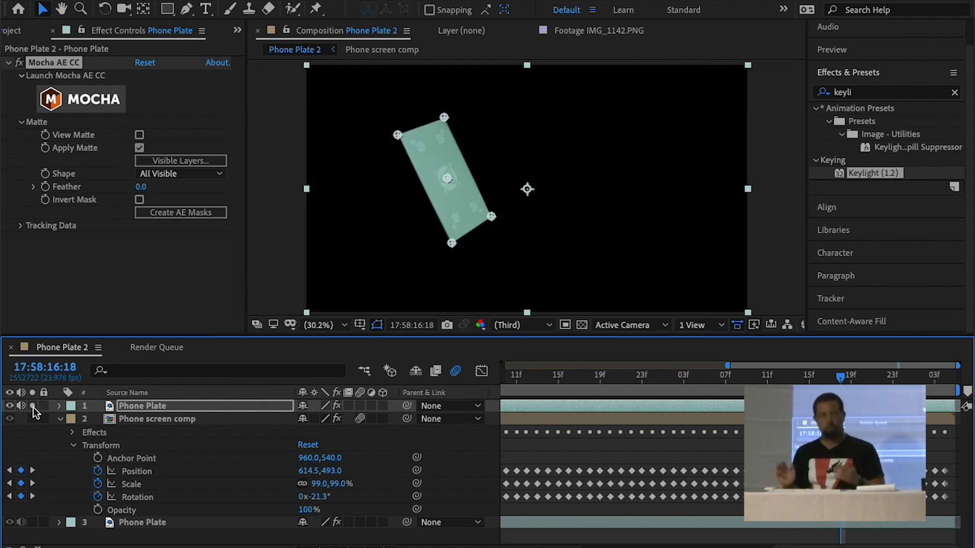
pyautogui.press('space')
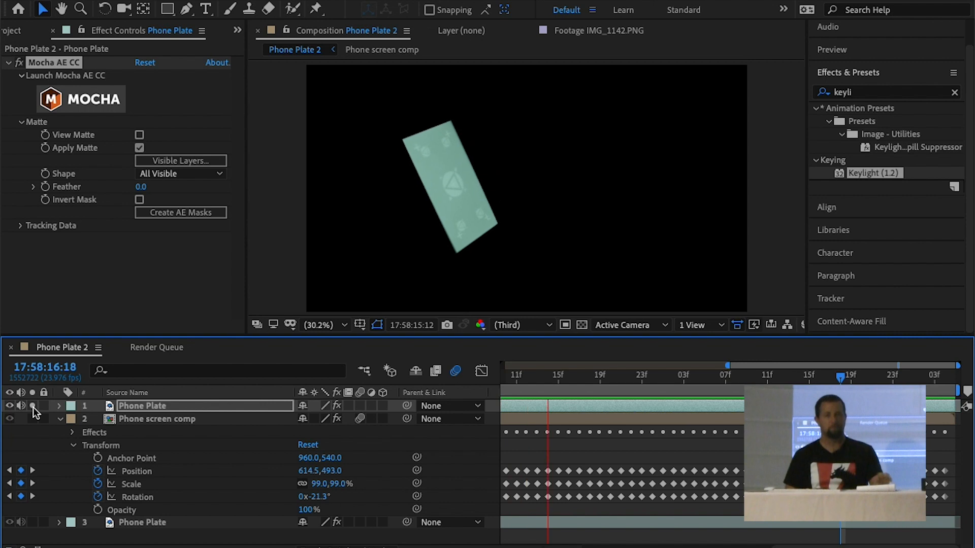
pyautogui.press('space')
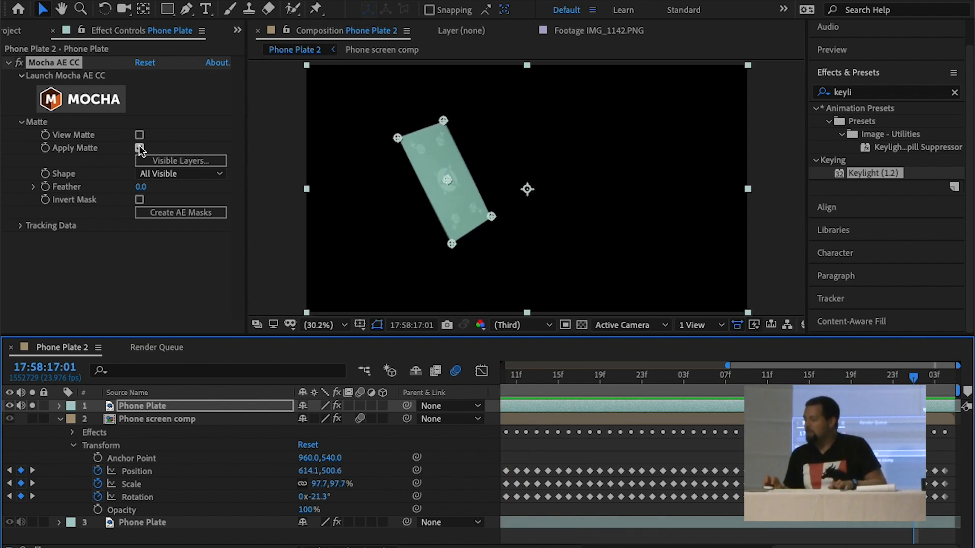
# Invert the Mocha matte on the top Phone Plate, unsolo that layer and hide the bottom Phone Plate
pyautogui.click(139, 200)
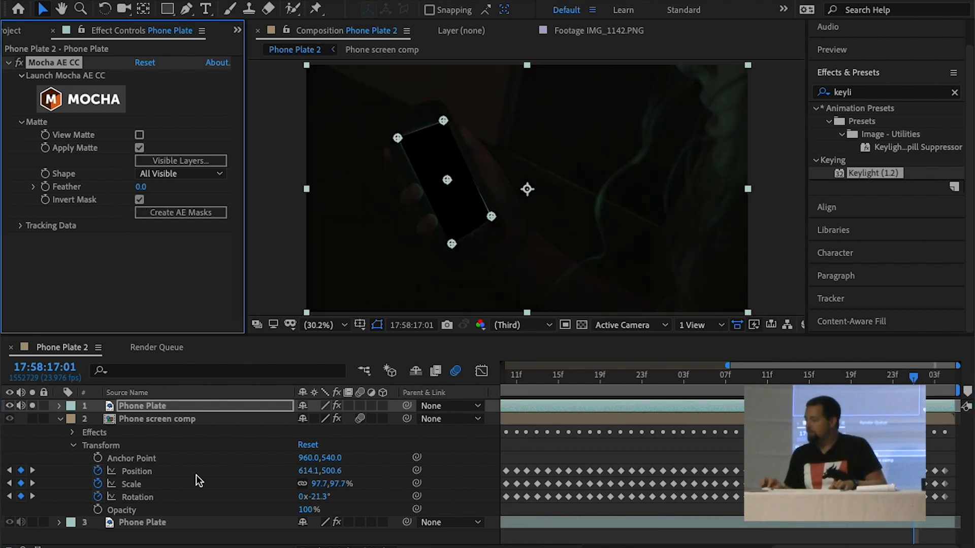
pyautogui.click(203, 497)
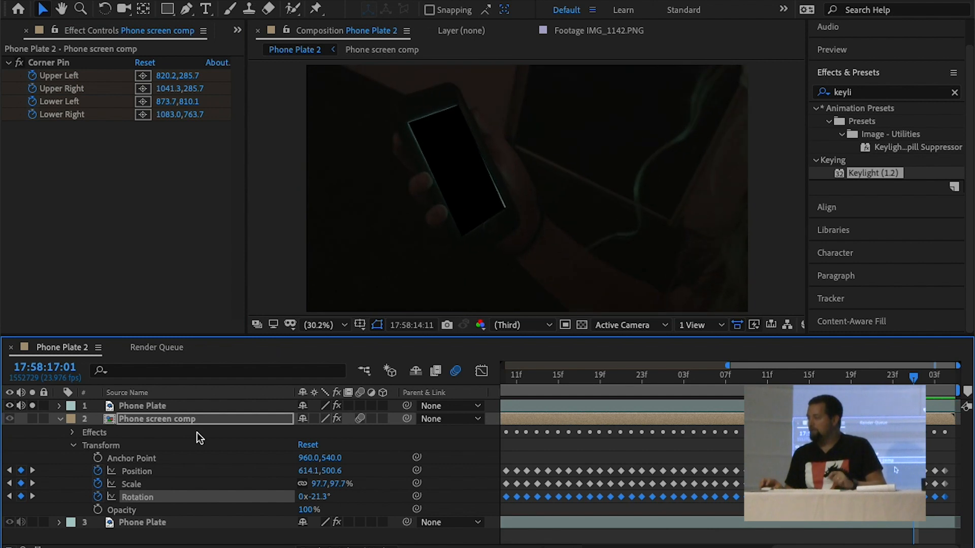
pyautogui.click(32, 406)
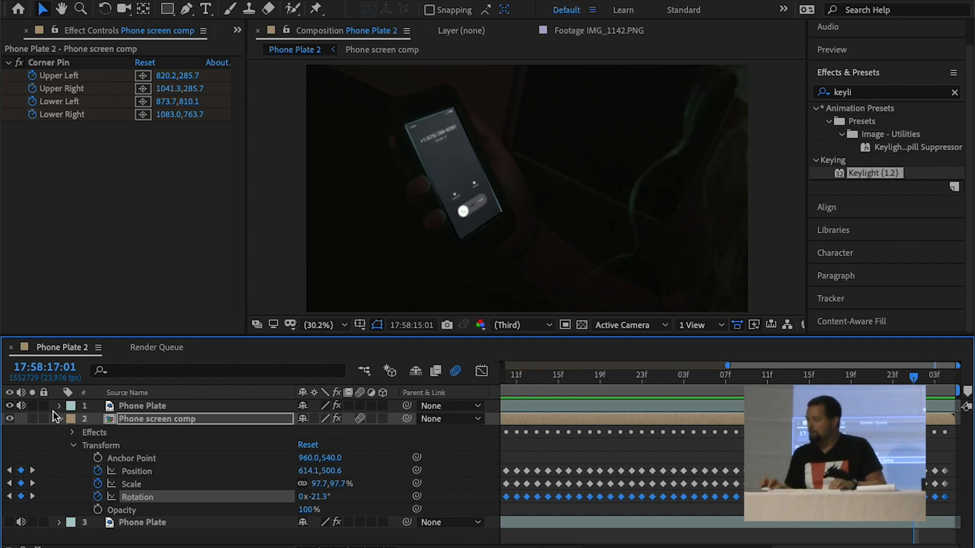
pyautogui.click(147, 419)
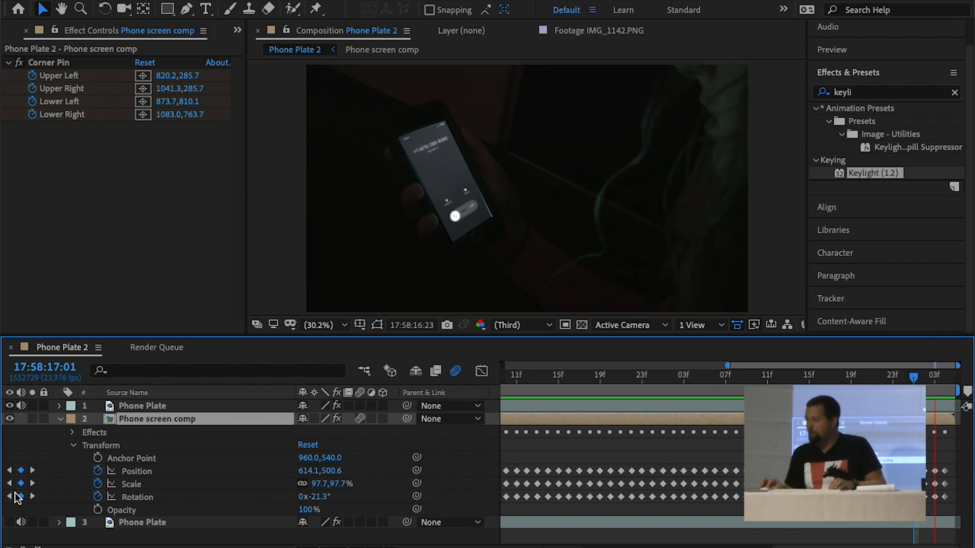
# Set the Mocha matte feather on the top Phone Plate to 4 and play back the composite
pyautogui.click(140, 405)
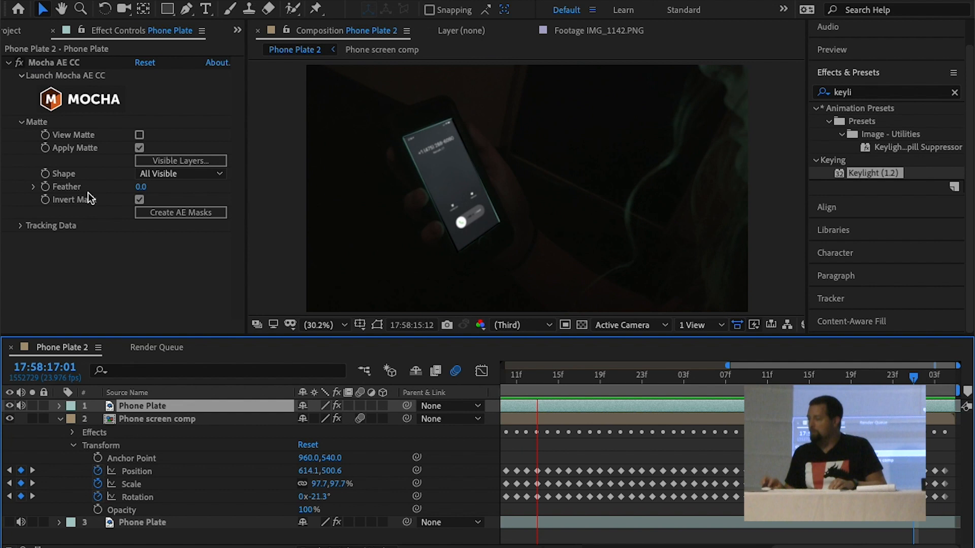
pyautogui.click(139, 188)
pyautogui.write('4')
pyautogui.press('Return')
pyautogui.press('space')
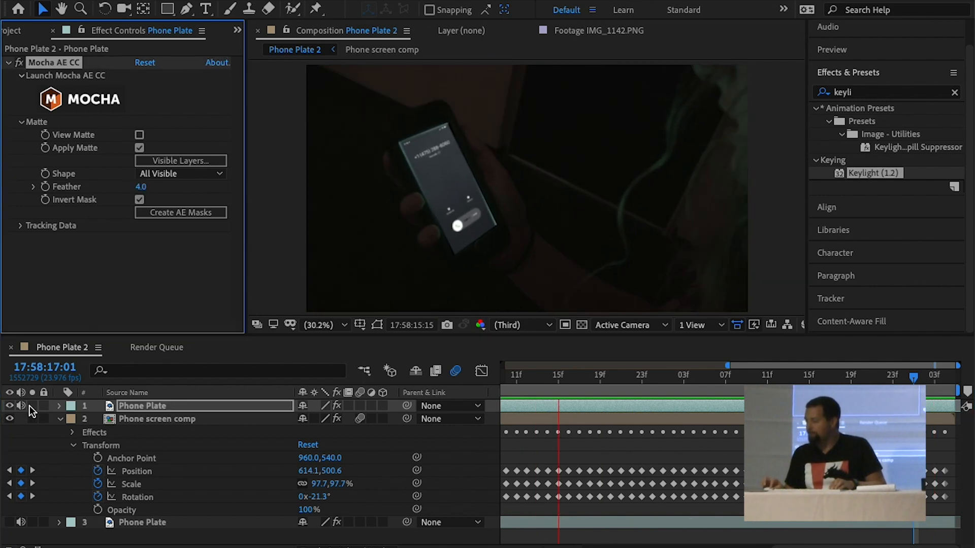
pyautogui.click(30, 407)
pyautogui.click(30, 406)
pyautogui.press('space')
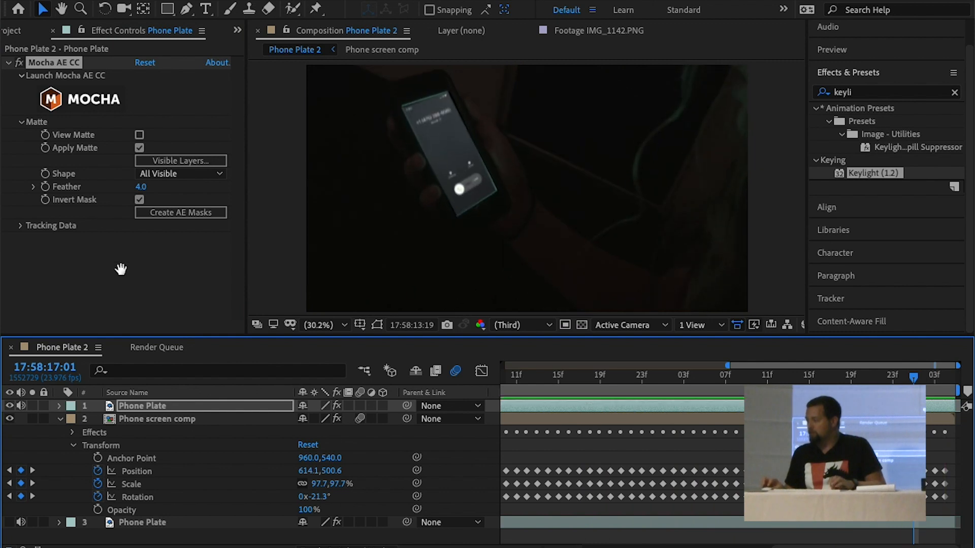
# Create After Effects masks from the Mocha shape on the top Phone Plate and expand its Masks group
pyautogui.click(124, 406)
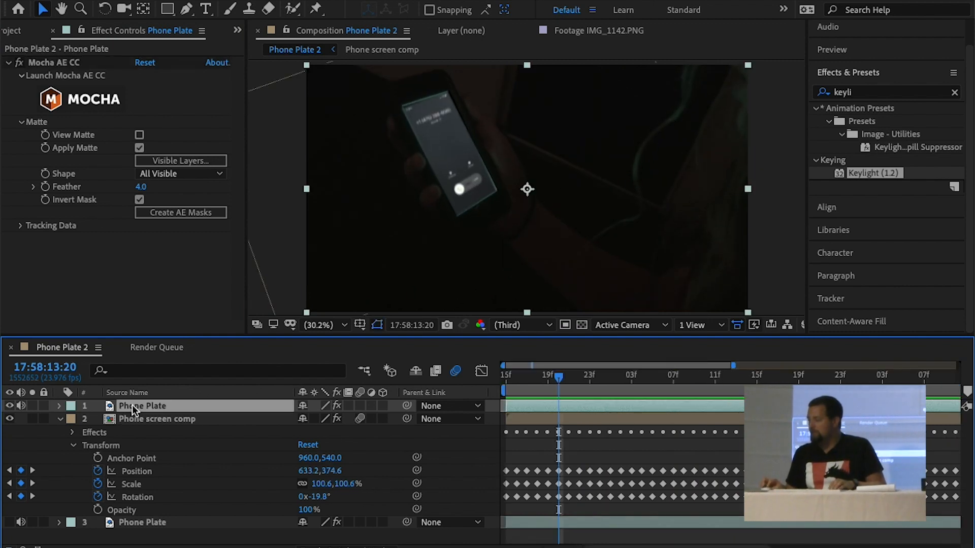
pyautogui.click(160, 213)
pyautogui.click(59, 406)
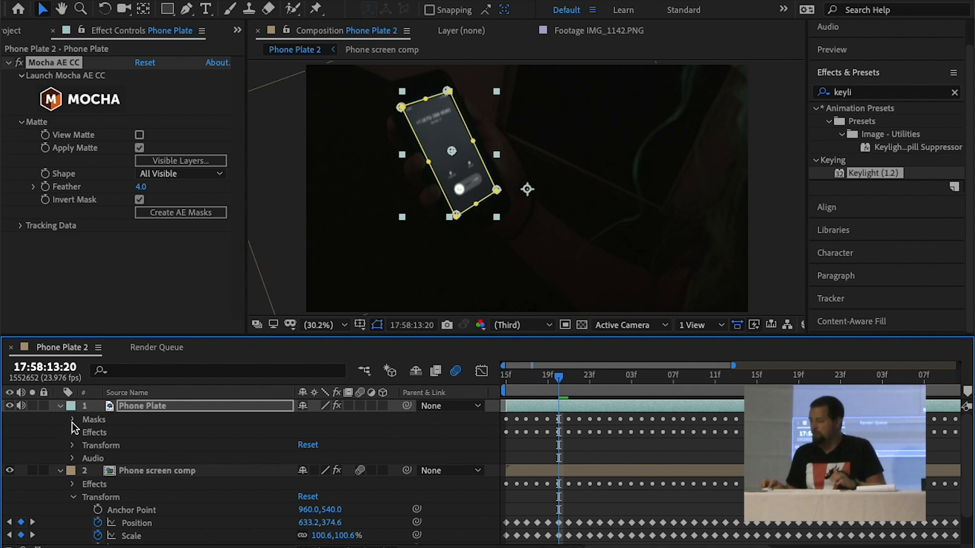
pyautogui.click(72, 421)
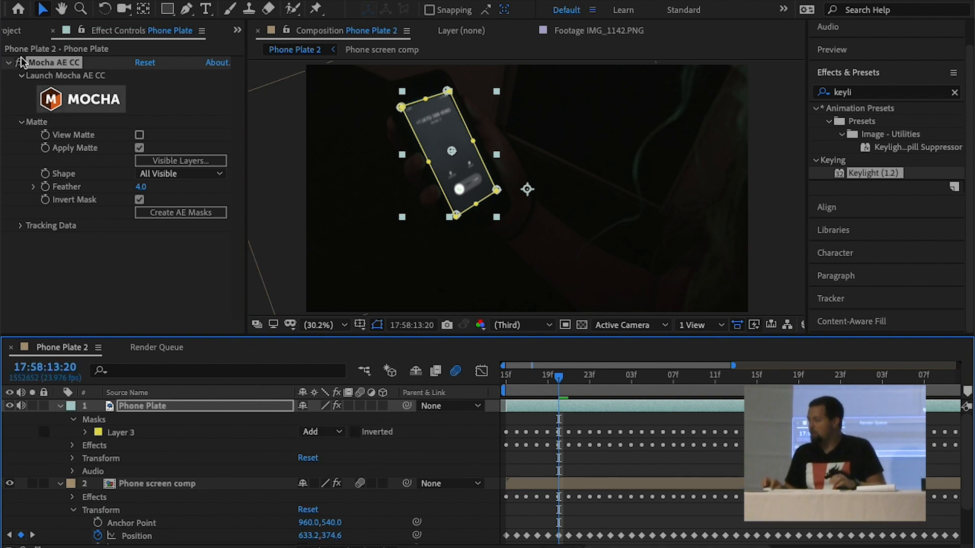
# Disable the Mocha effect on the top Phone Plate and set its Layer 3 mask mode to Subtract
pyautogui.click(21, 62)
pyautogui.click(136, 432)
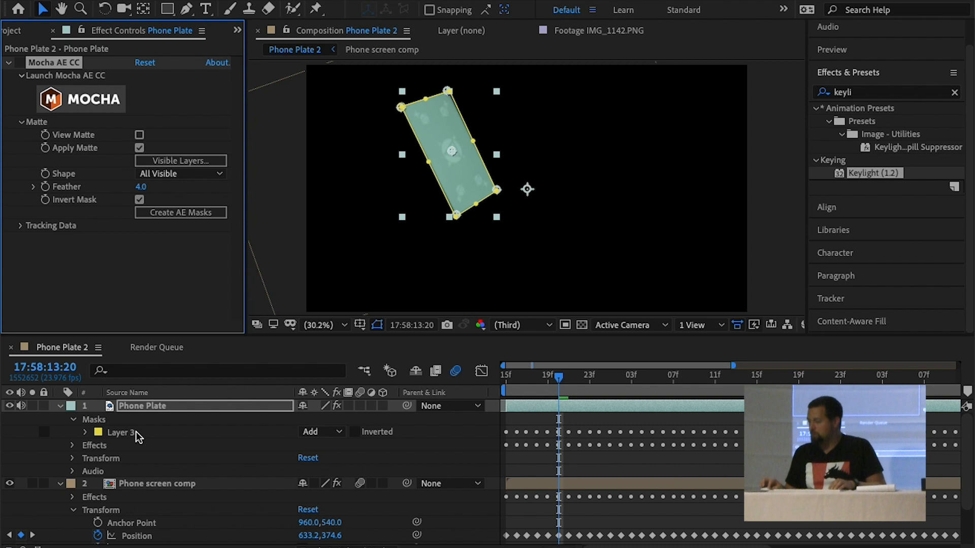
pyautogui.click(321, 433)
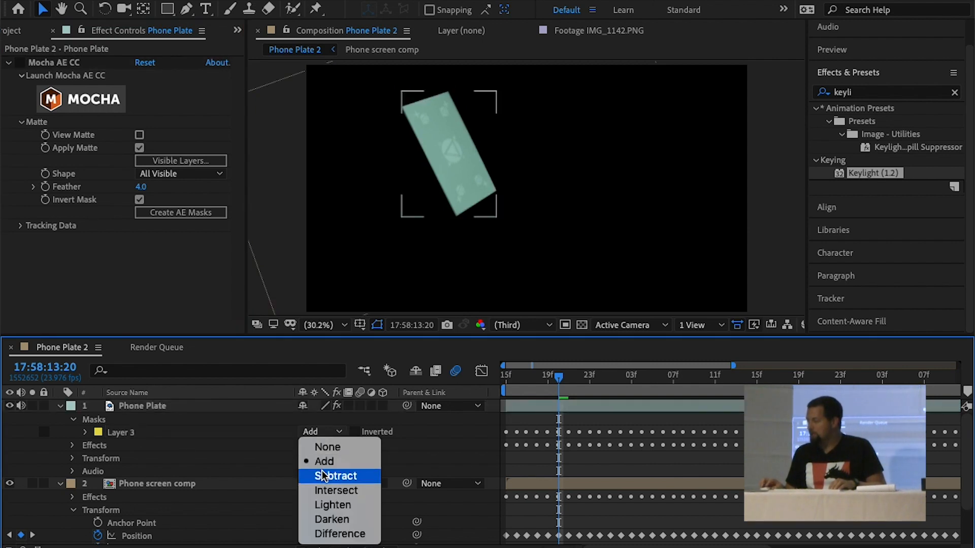
pyautogui.click(322, 474)
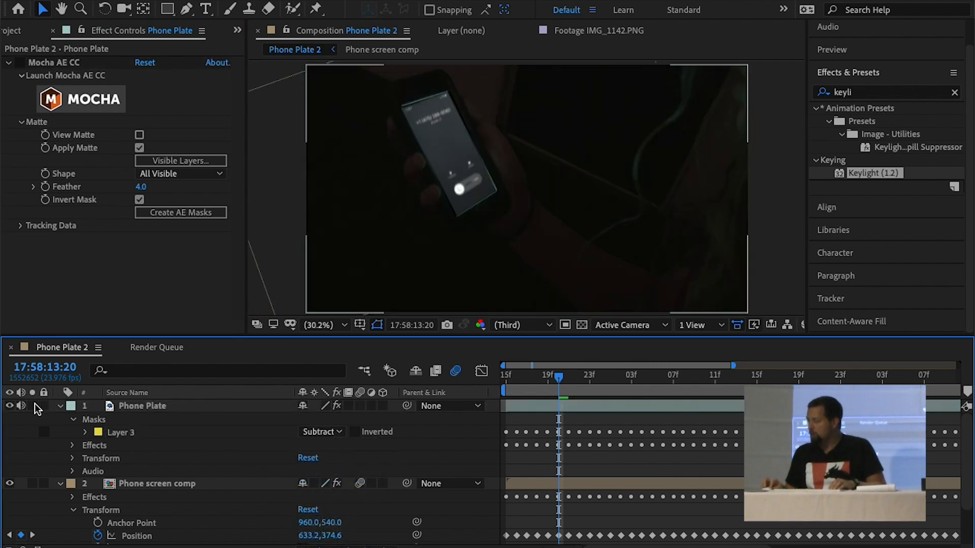
# Solo the top Phone Plate, set its Layer 3 mask expansion to 6 pixels and feather to 7 pixels with outlines hidden, and unsolo it
pyautogui.click(147, 408)
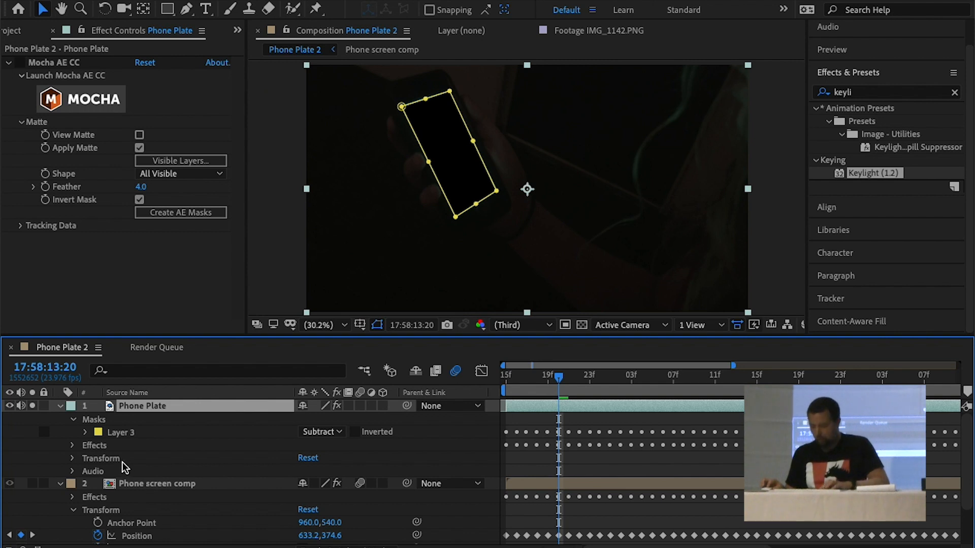
pyautogui.press('m')
pyautogui.press('m')
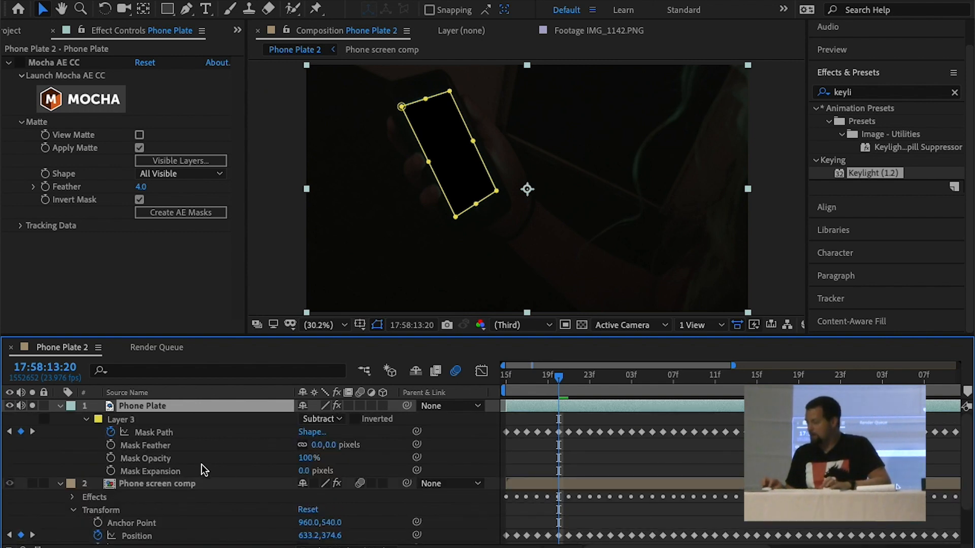
pyautogui.moveTo(302, 471); pyautogui.dragTo(301, 473)
pyautogui.click(377, 325)
pyautogui.moveTo(303, 470); pyautogui.dragTo(324, 446)
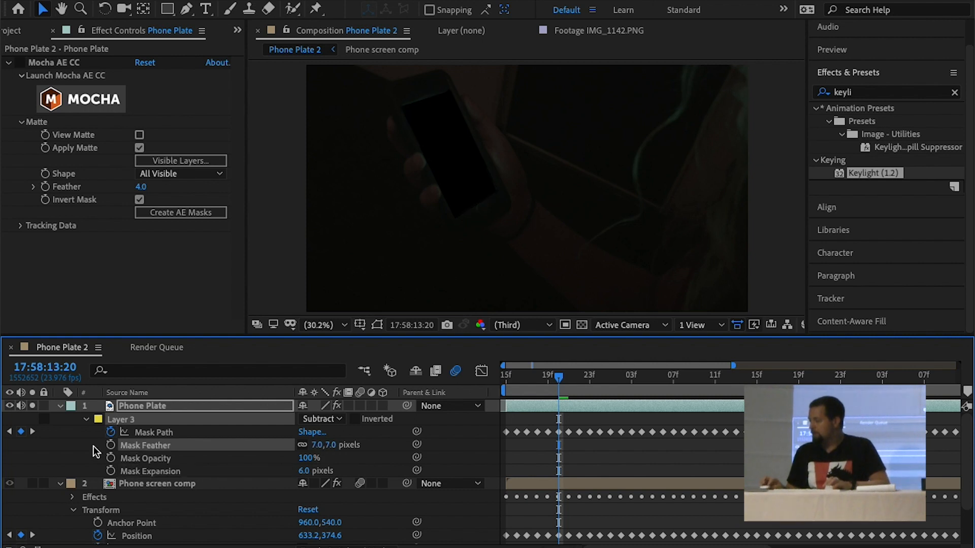
pyautogui.click(32, 406)
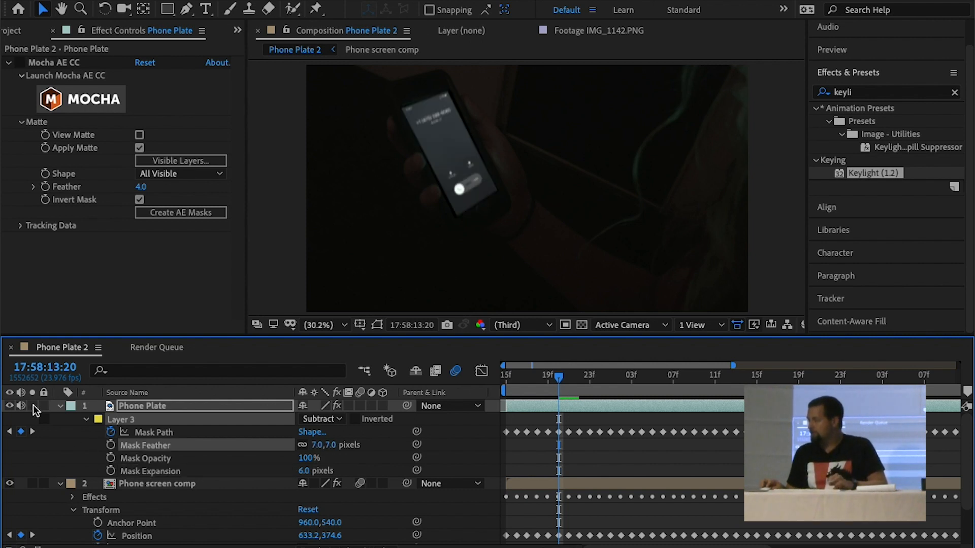
# Apply the Transform distort effect to Phone screen comp and play back the composite
pyautogui.click(152, 485)
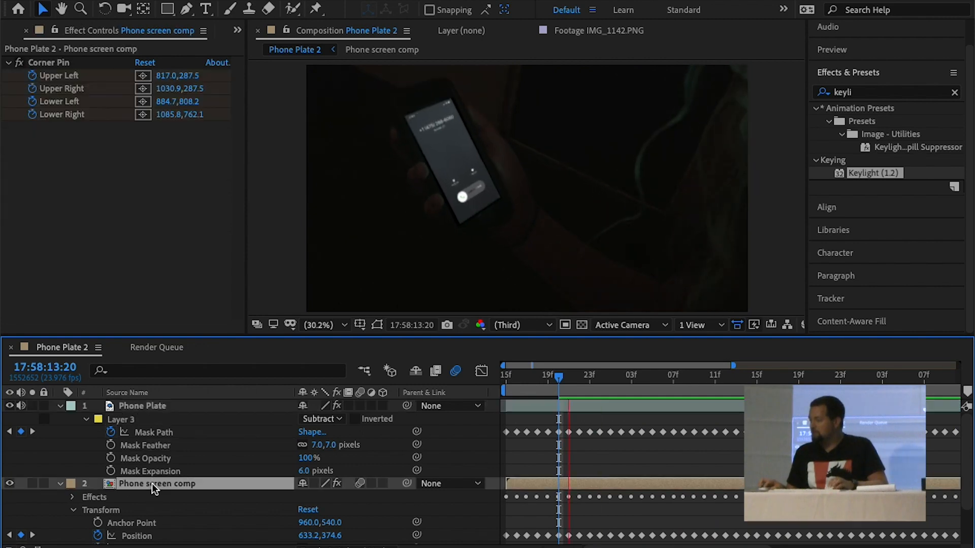
pyautogui.click(923, 93)
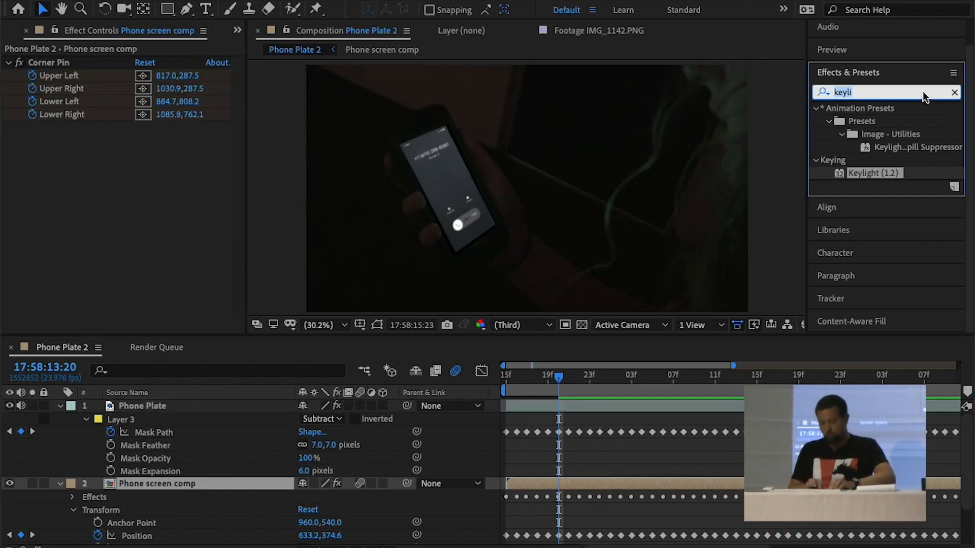
pyautogui.write('t')
pyautogui.write('rans')
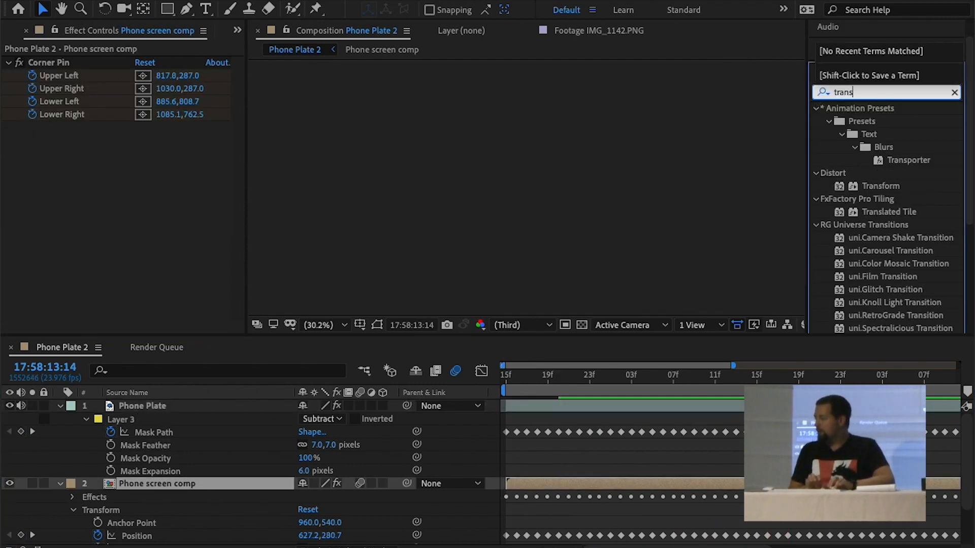
pyautogui.doubleClick(891, 186)
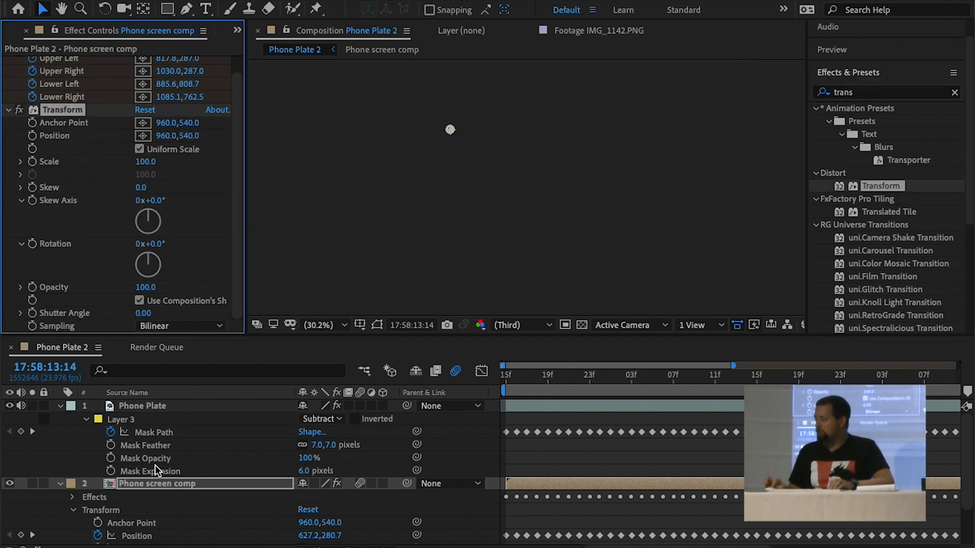
pyautogui.click(156, 483)
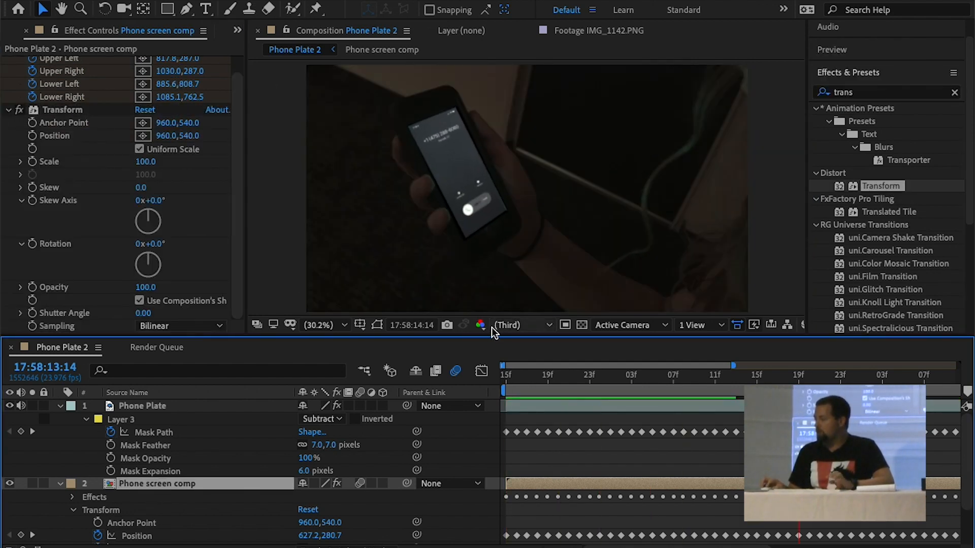
pyautogui.press('space')
pyautogui.scroll(1, 93, 168)
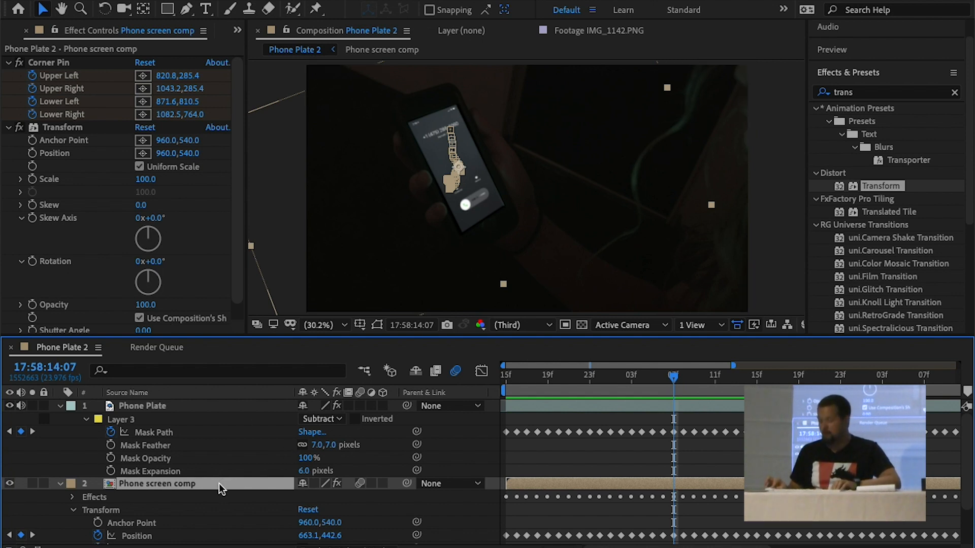
# Try resizing Phone screen comp with its keyframed layer Scale and undo the change
pyautogui.press('s')
pyautogui.moveTo(316, 499)
pyautogui.mouseDown()
pyautogui.moveTo(300, 495)
pyautogui.moveTo(326, 498)
pyautogui.mouseUp()
pyautogui.hotkey('ctrl', 'z')
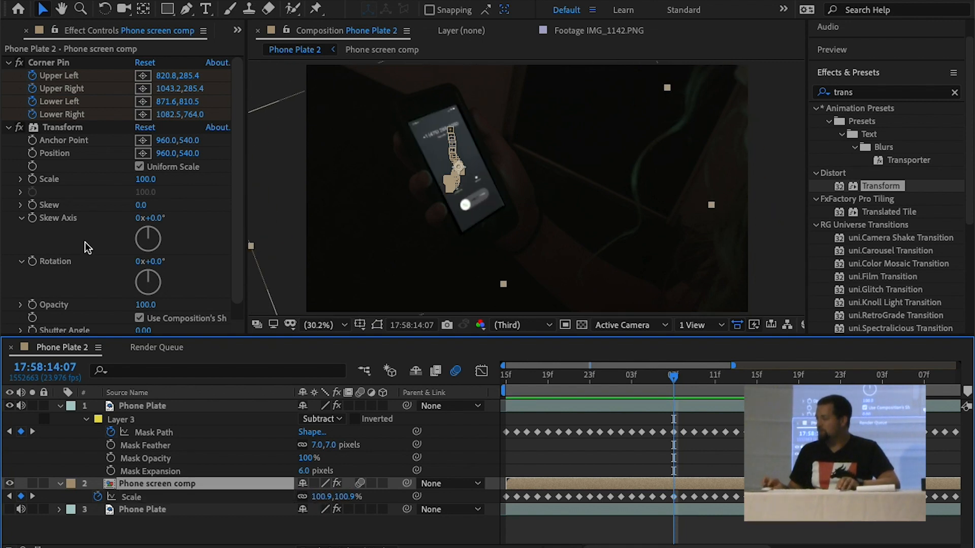
# Set Phone screen comp's Transform effect scale to 110 and anchor point to 960, 523, and play back the result
pyautogui.moveTo(153, 179); pyautogui.dragTo(158, 177)
pyautogui.moveTo(188, 140)
pyautogui.mouseDown()
pyautogui.moveTo(172, 143)
pyautogui.moveTo(182, 143)
pyautogui.mouseUp()
pyautogui.press('space')
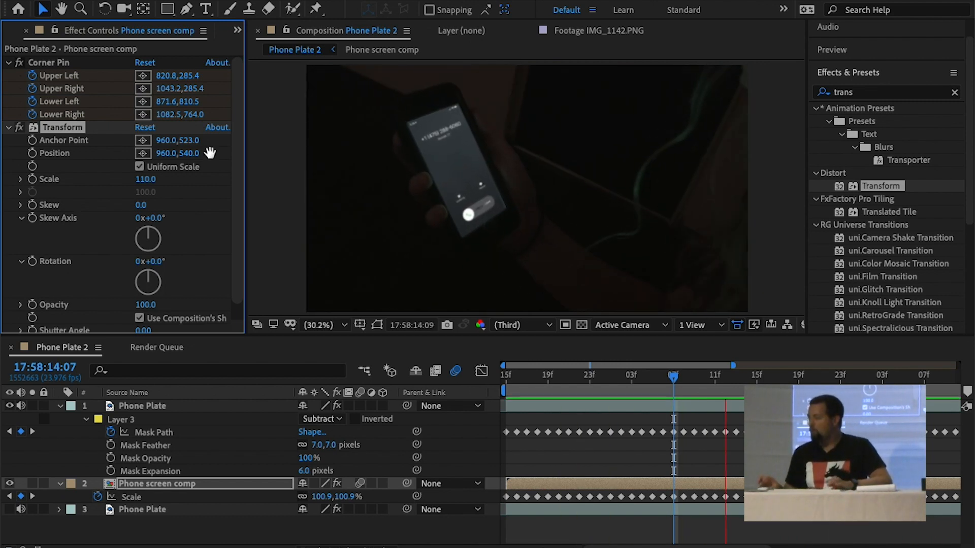
pyautogui.press('space')
# Select the top Phone Plate layer and search the effects for "spill"
pyautogui.click(171, 407)
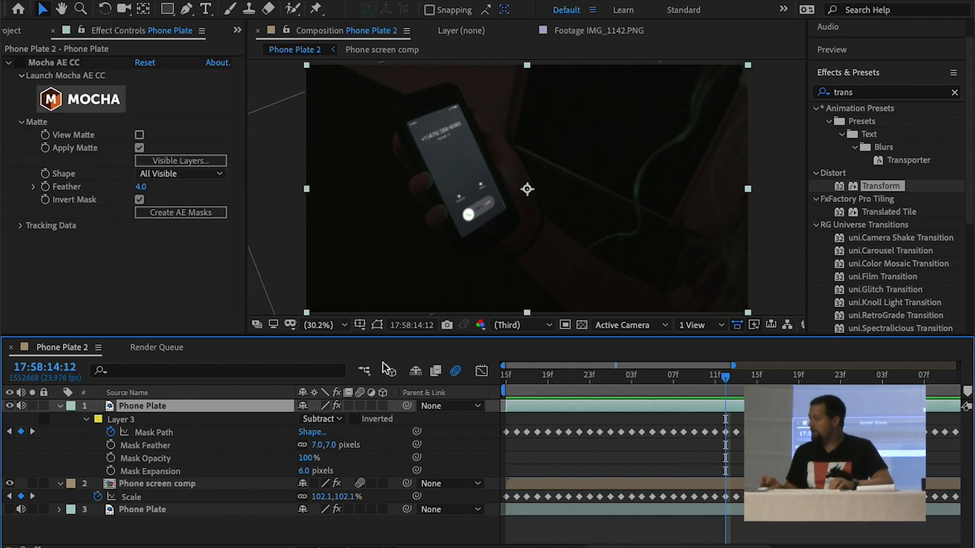
pyautogui.click(903, 92)
pyautogui.write('sp')
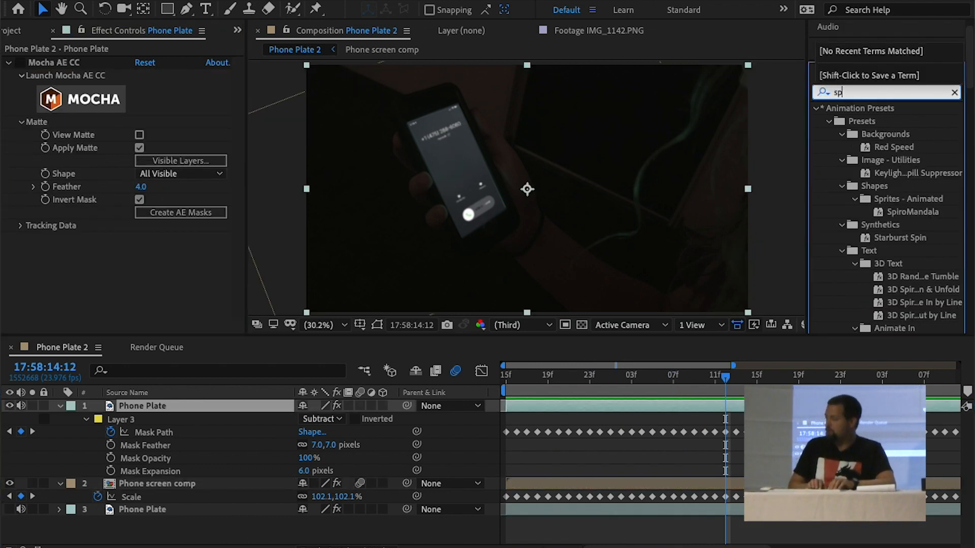
pyautogui.write('ill')
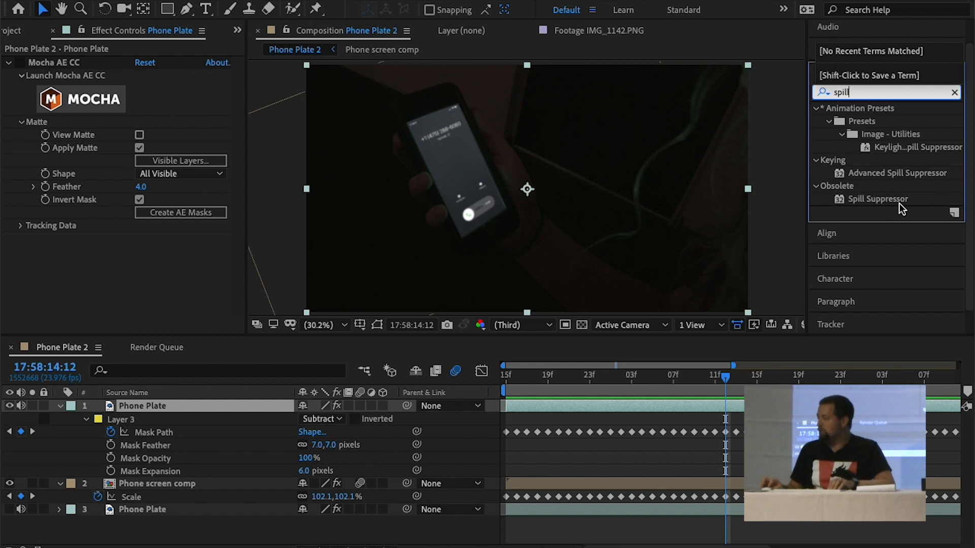
# Try the obsolete Spill Suppressor effect on the top Phone Plate and delete it
pyautogui.click(888, 196)
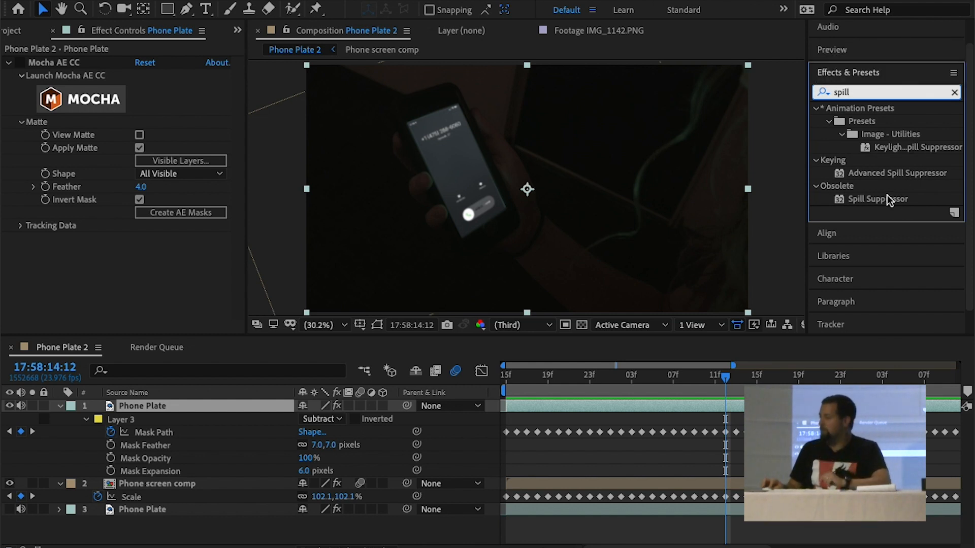
pyautogui.doubleClick(888, 195)
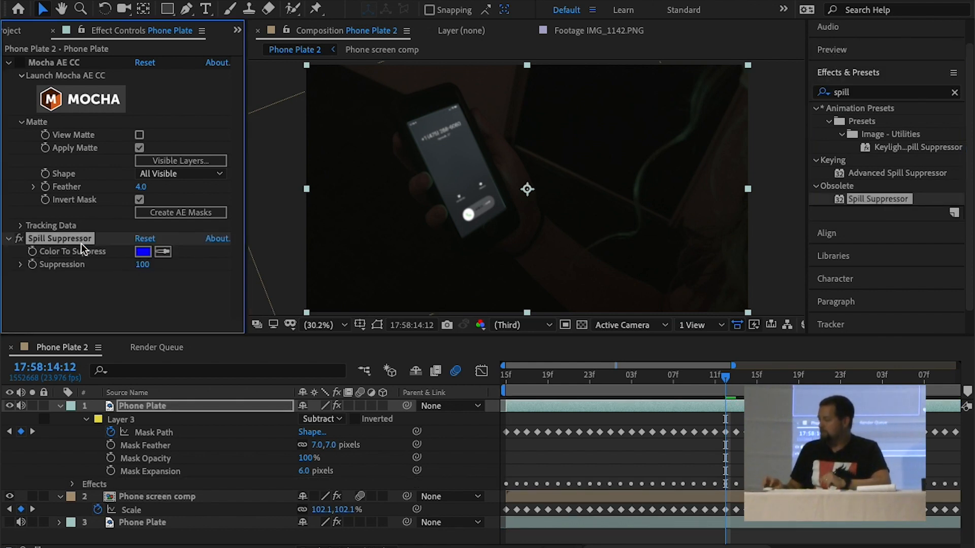
pyautogui.press('Delete')
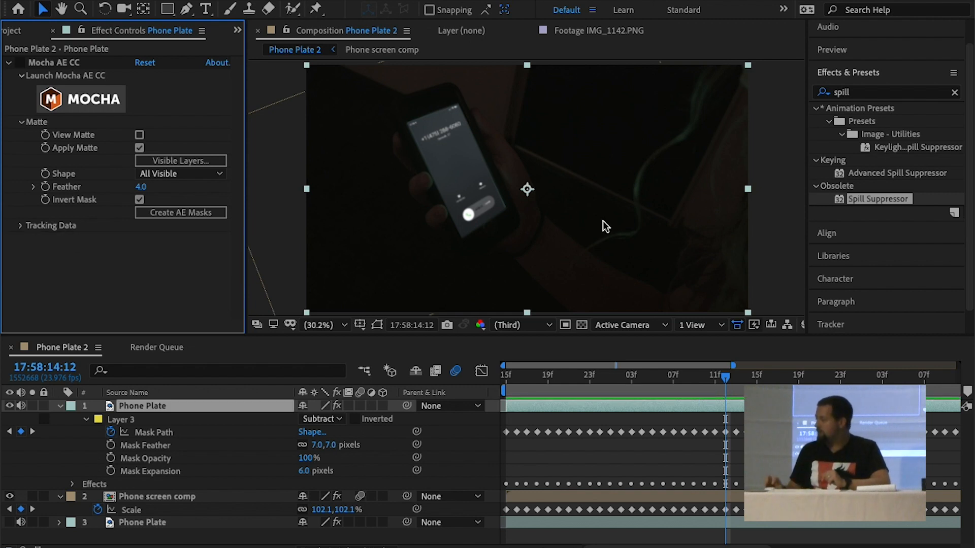
# Apply Advanced Spill Suppressor to the top Phone Plate, compare it on and off, and play back the composite
pyautogui.doubleClick(840, 174)
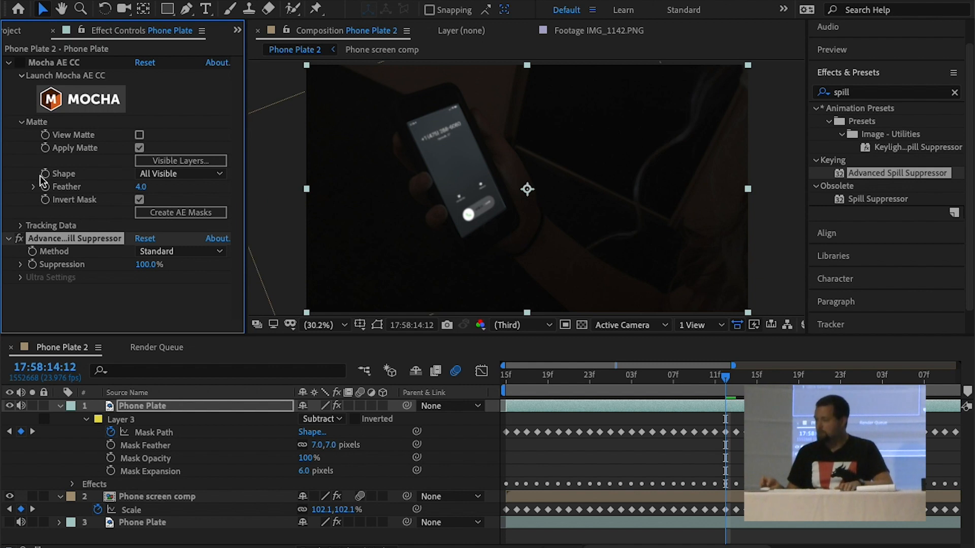
pyautogui.click(21, 238)
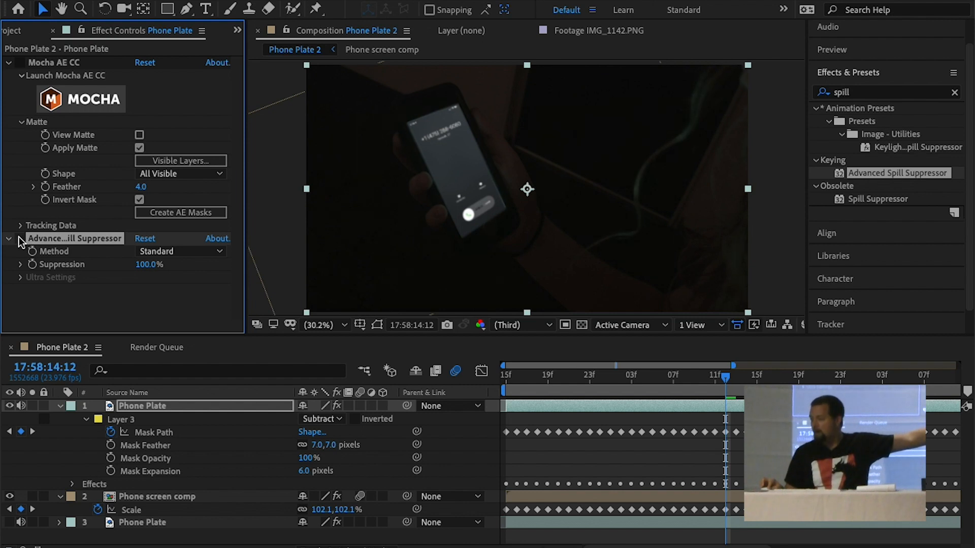
pyautogui.click(20, 238)
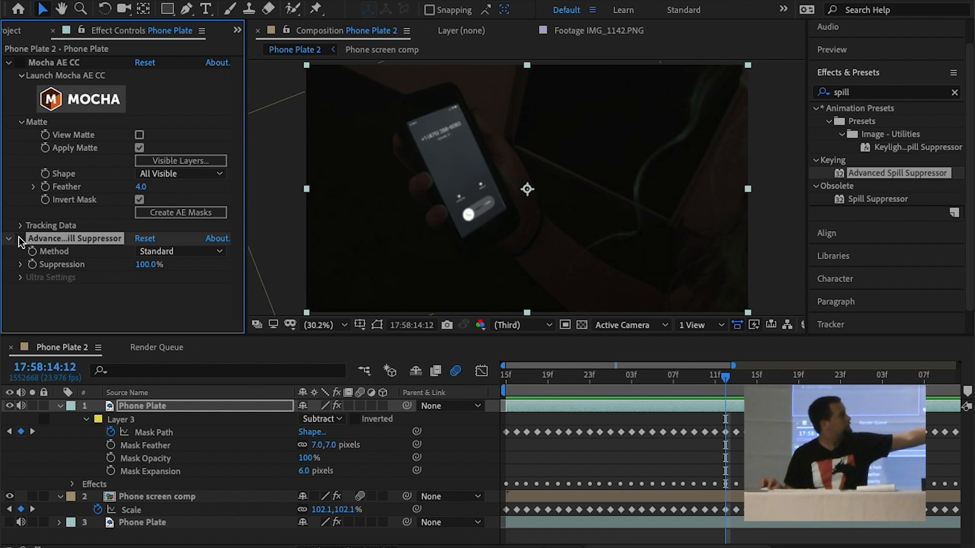
pyautogui.click(20, 238)
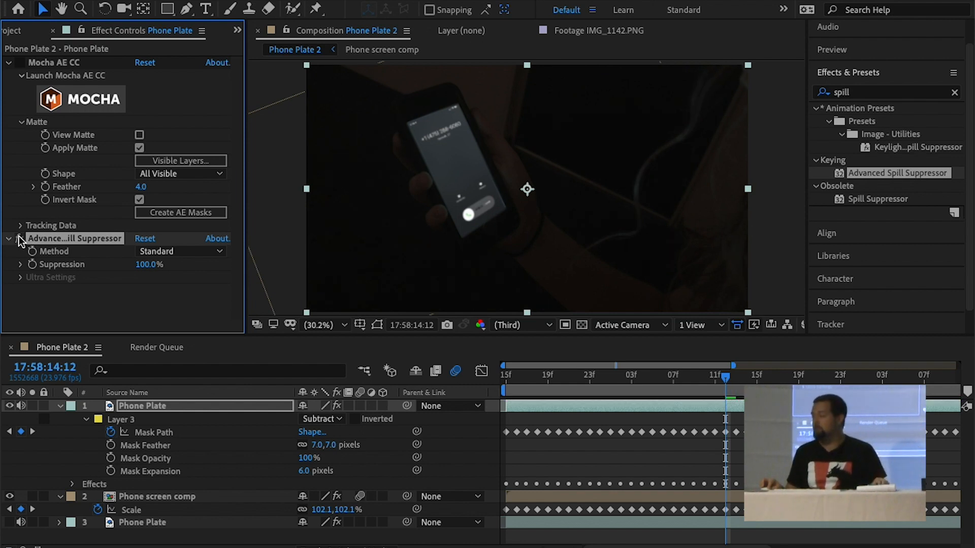
pyautogui.press('space')
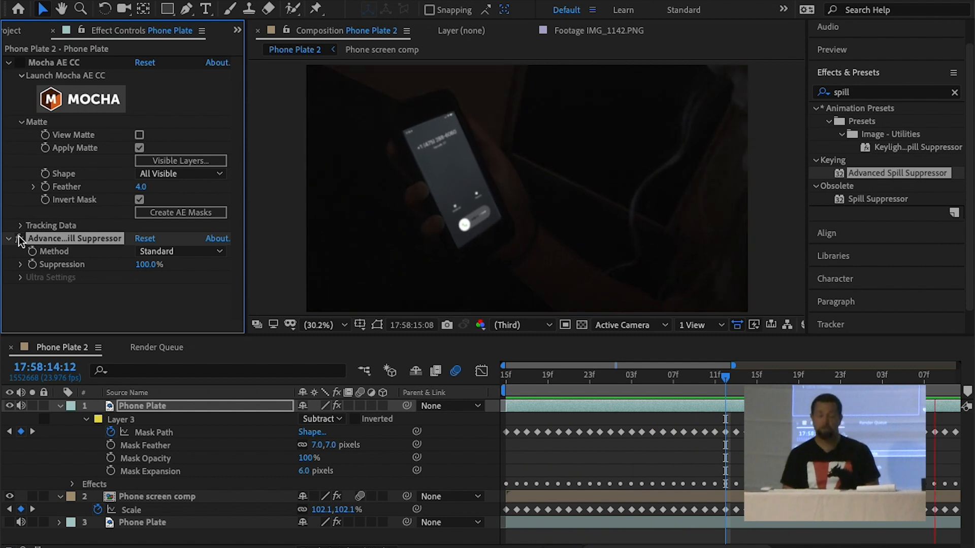
pyautogui.press('space')
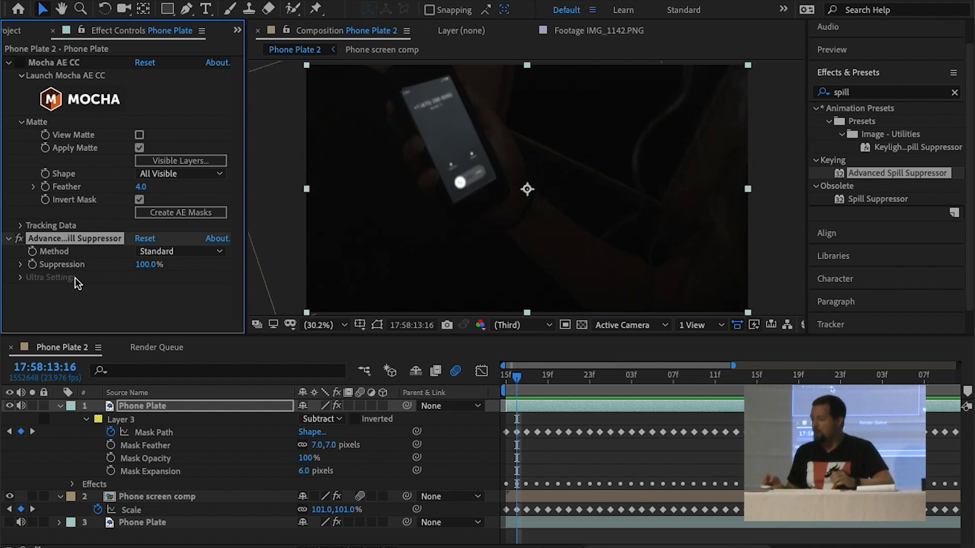
# Open the BREAKING NEWS_Archive.mov footage at maximized size and scrub through it to the finished phone shot
pyautogui.click(60, 95)
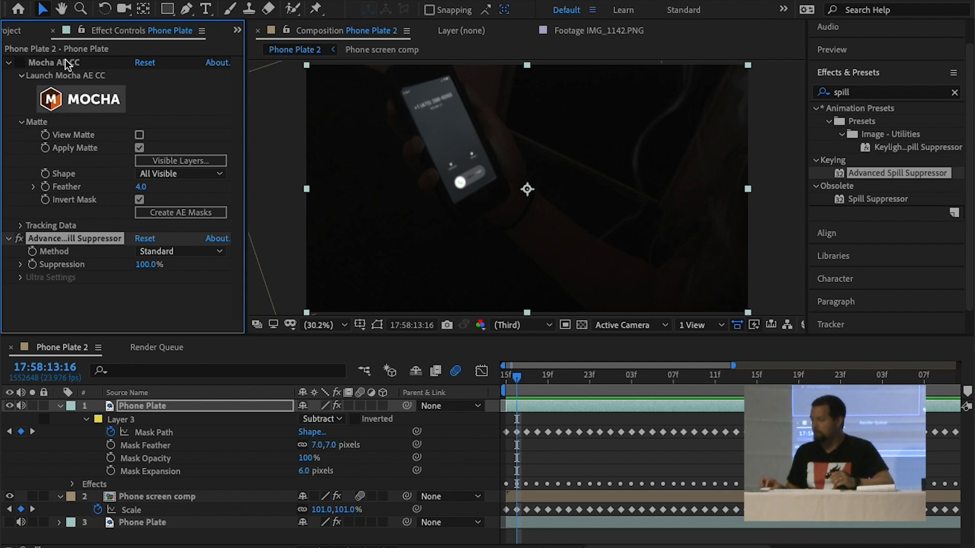
pyautogui.click(20, 32)
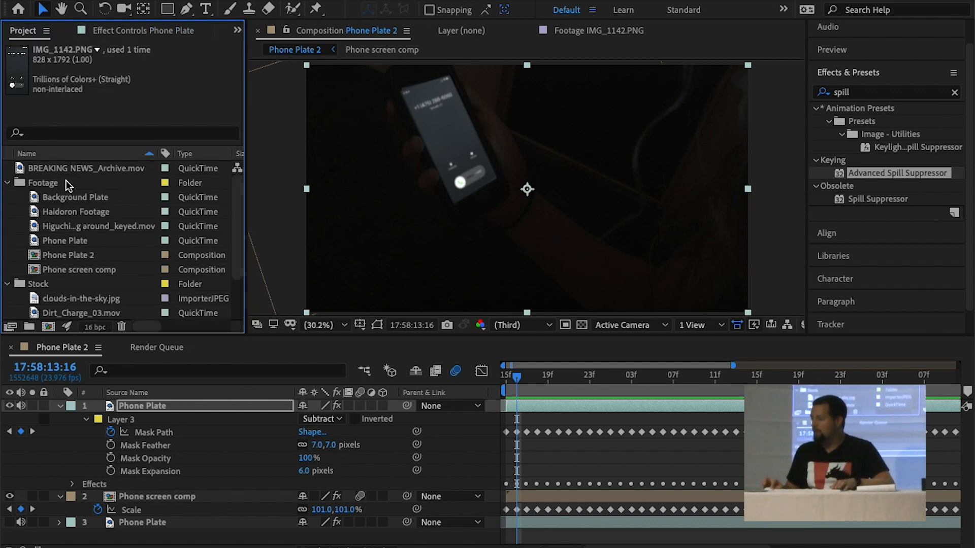
pyautogui.doubleClick(18, 169)
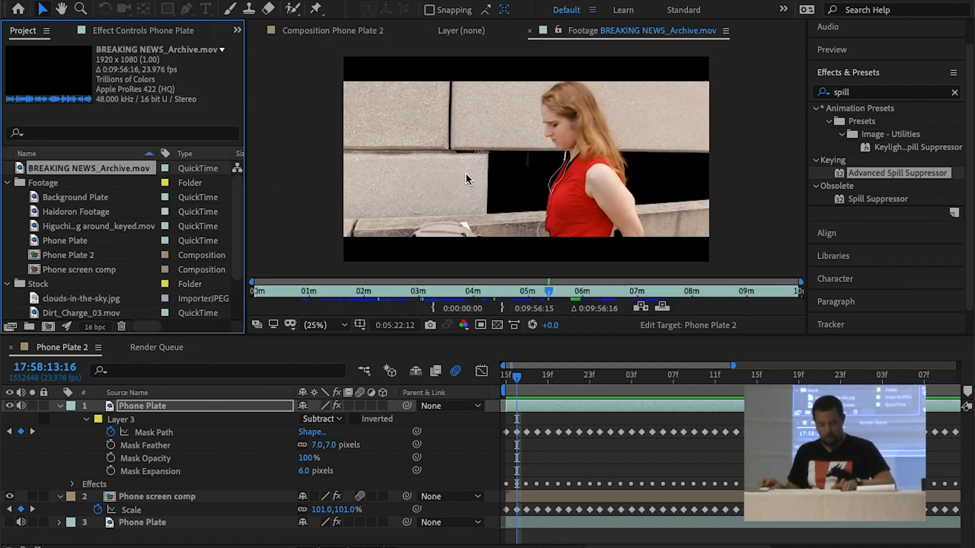
pyautogui.press('`')
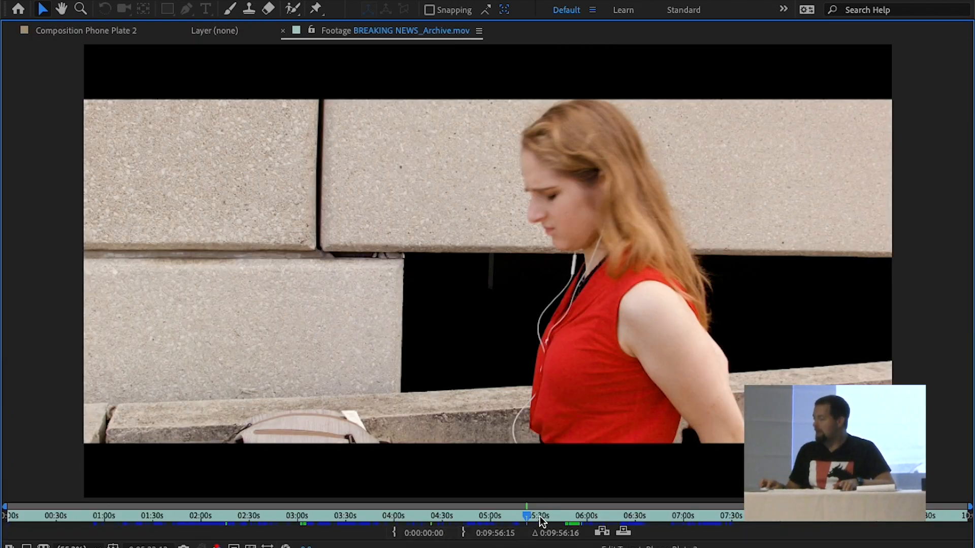
pyautogui.moveTo(540, 516); pyautogui.dragTo(556, 516)
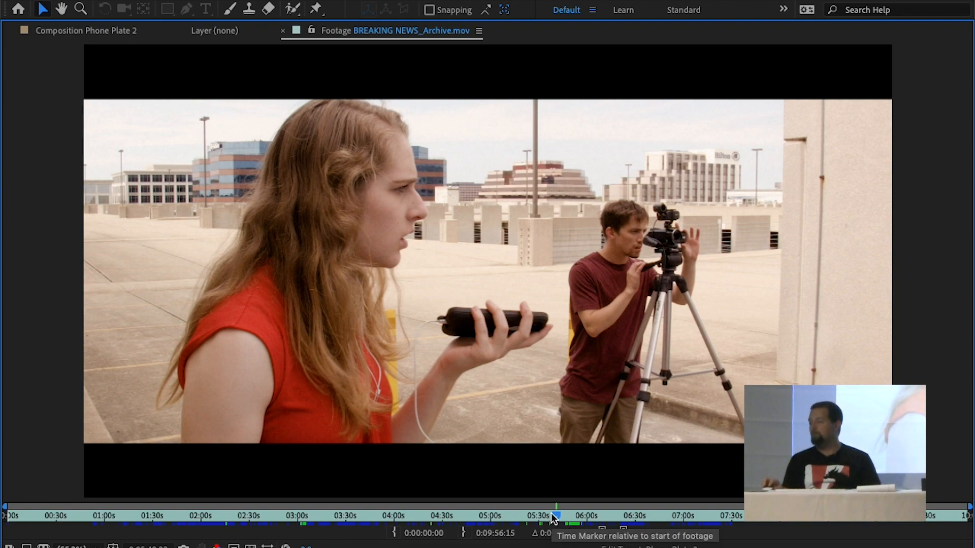
pyautogui.moveTo(551, 513); pyautogui.dragTo(668, 517)
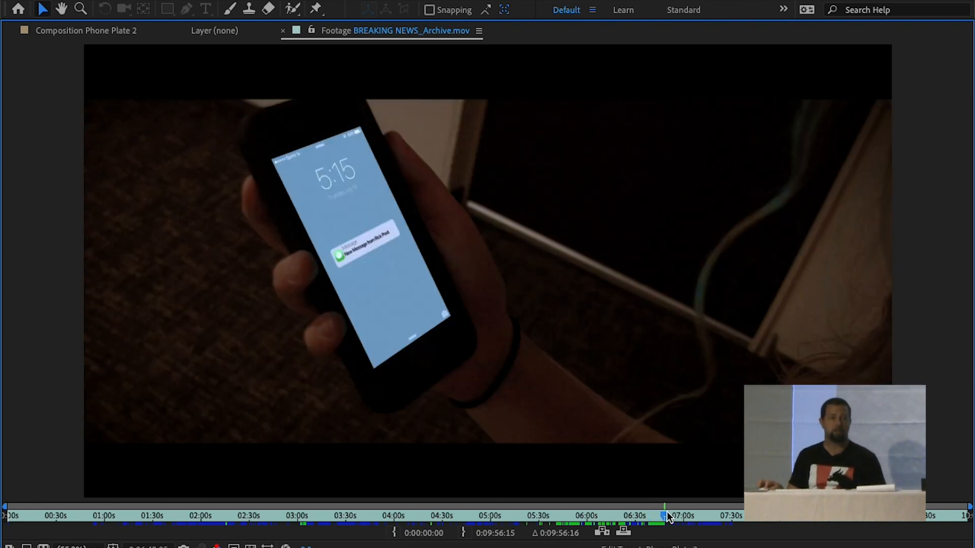
# Review the red monster shot around 07:20 in BREAKING NEWS_Archive.mov several times, and restore the normal workspace layout
pyautogui.moveTo(666, 511); pyautogui.dragTo(714, 510)
pyautogui.press('space')
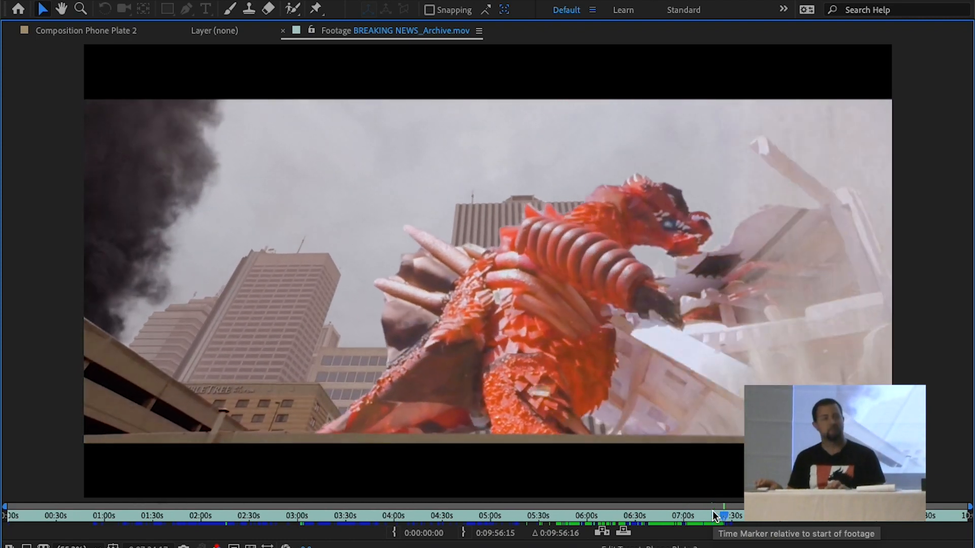
pyautogui.press('space')
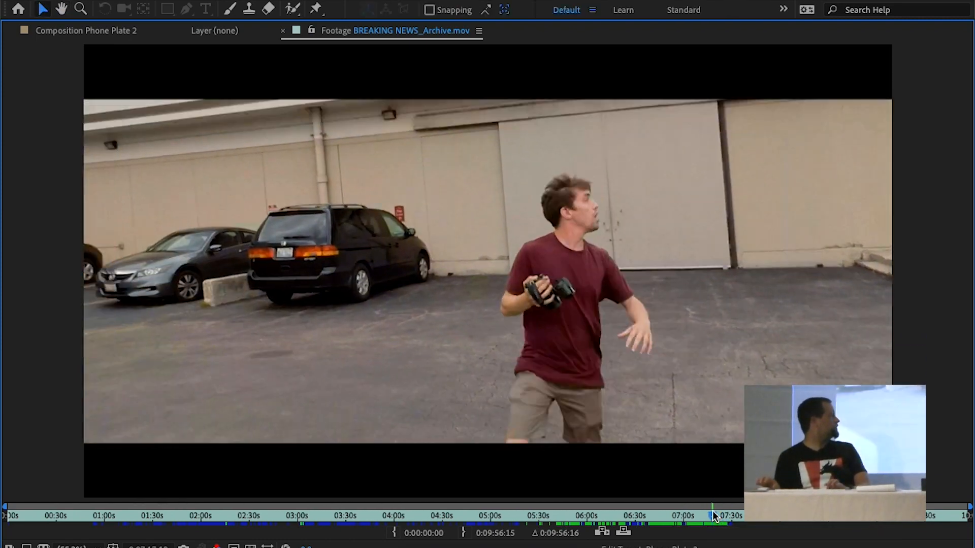
pyautogui.press('space')
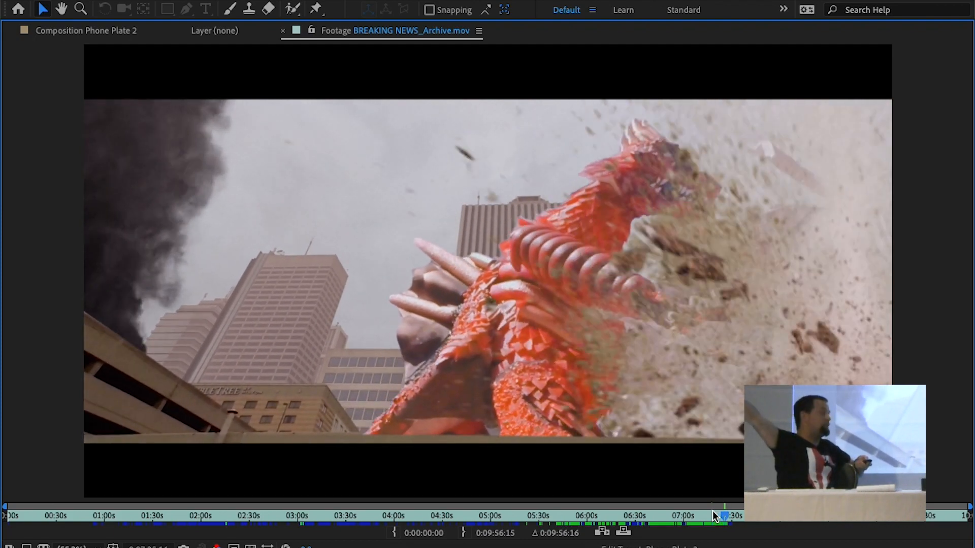
pyautogui.click(712, 511)
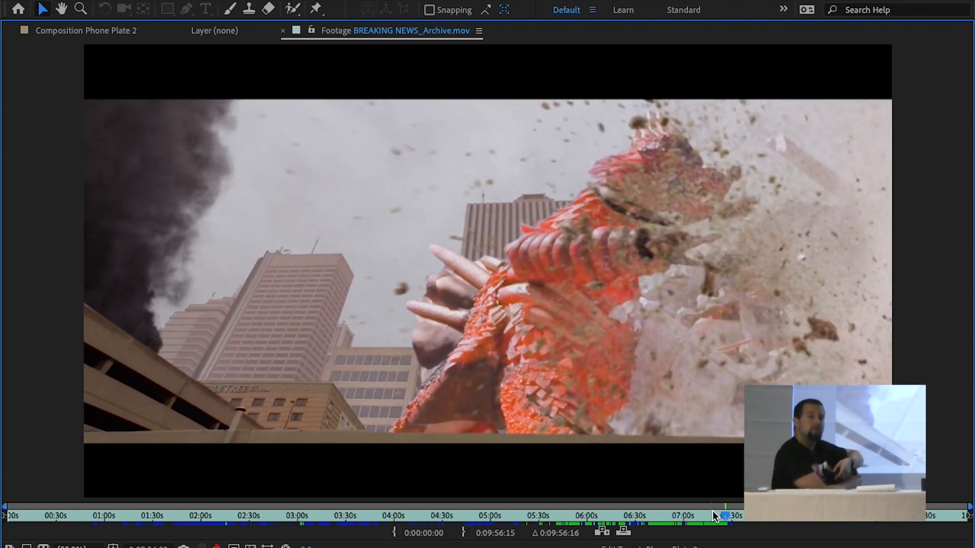
pyautogui.click(712, 512)
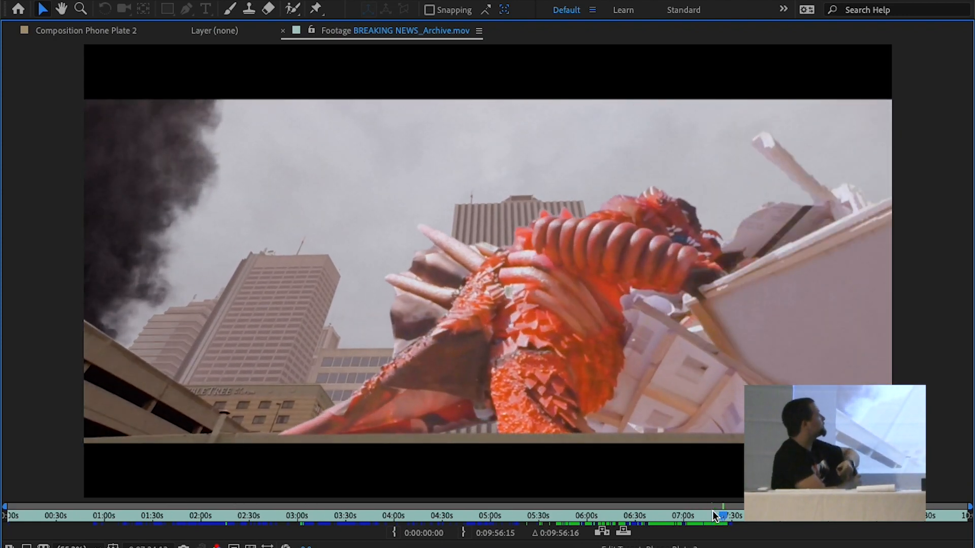
pyautogui.click(713, 512)
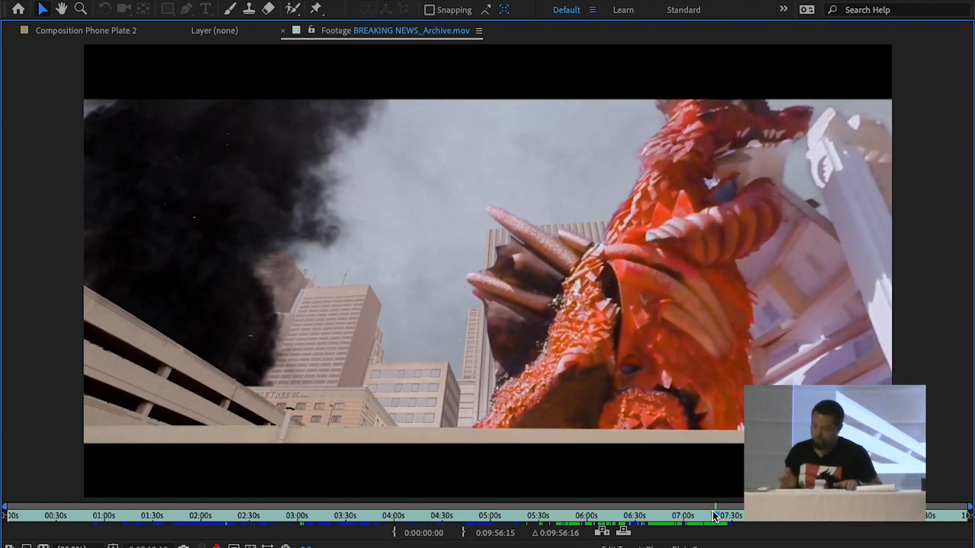
pyautogui.press('`')
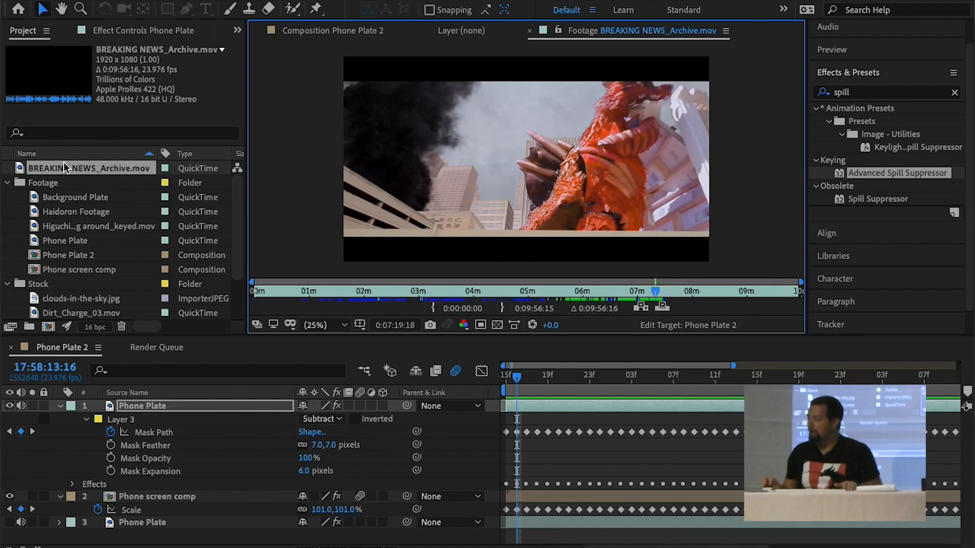
# Close the Render Queue, preview the Background Plate footage, and create a new composition from it
pyautogui.click(99, 348)
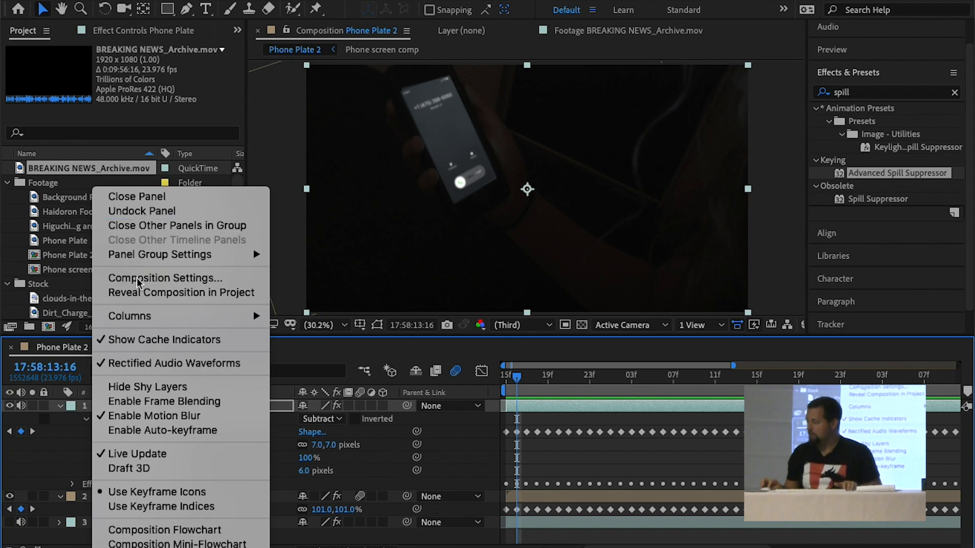
pyautogui.click(137, 228)
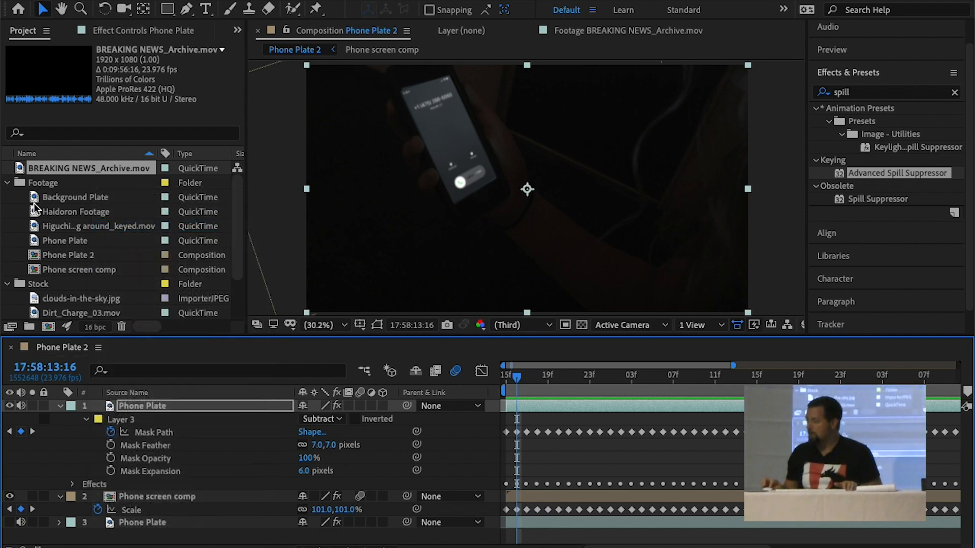
pyautogui.doubleClick(35, 199)
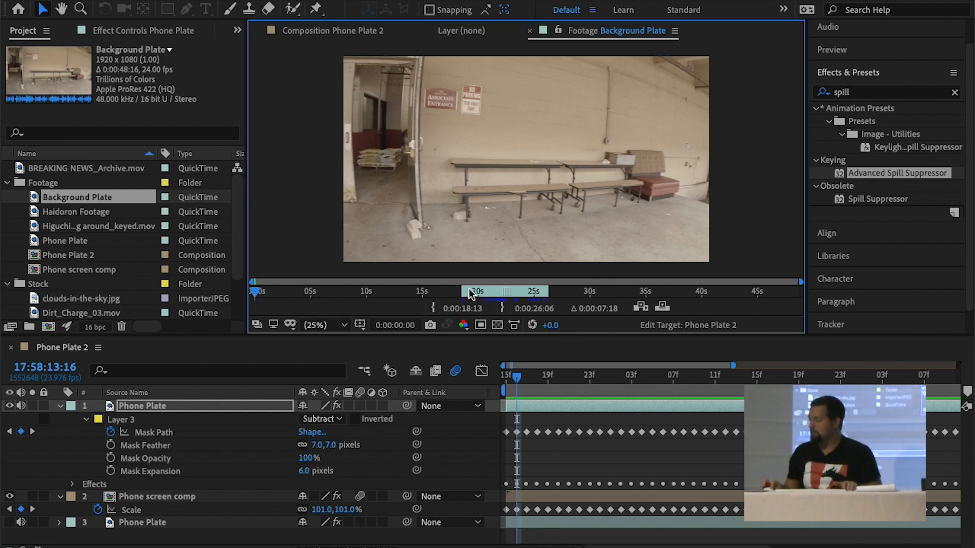
pyautogui.press('space')
pyautogui.moveTo(35, 199); pyautogui.dragTo(48, 327)
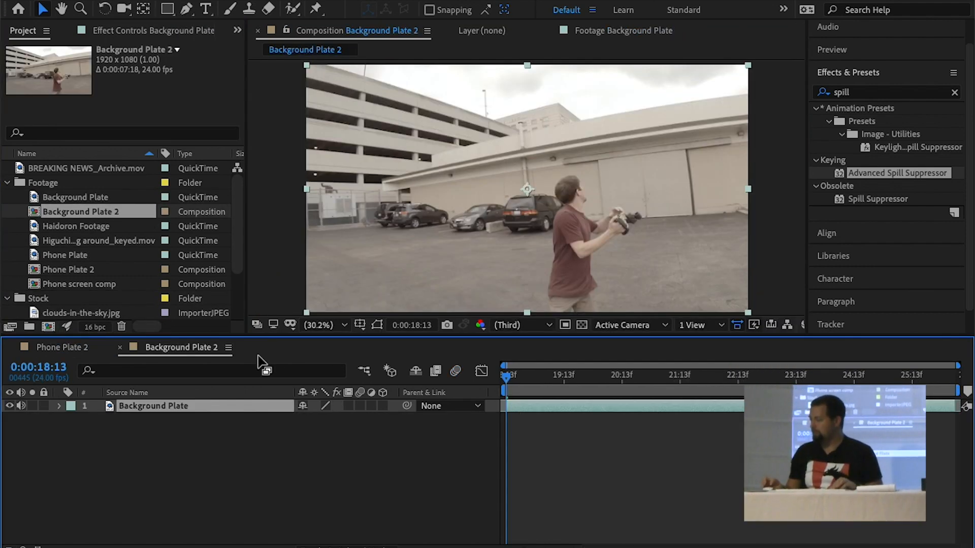
# Play back the Background Plate 2 composition and examine the shot in a maximized view
pyautogui.moveTo(538, 372); pyautogui.dragTo(487, 367)
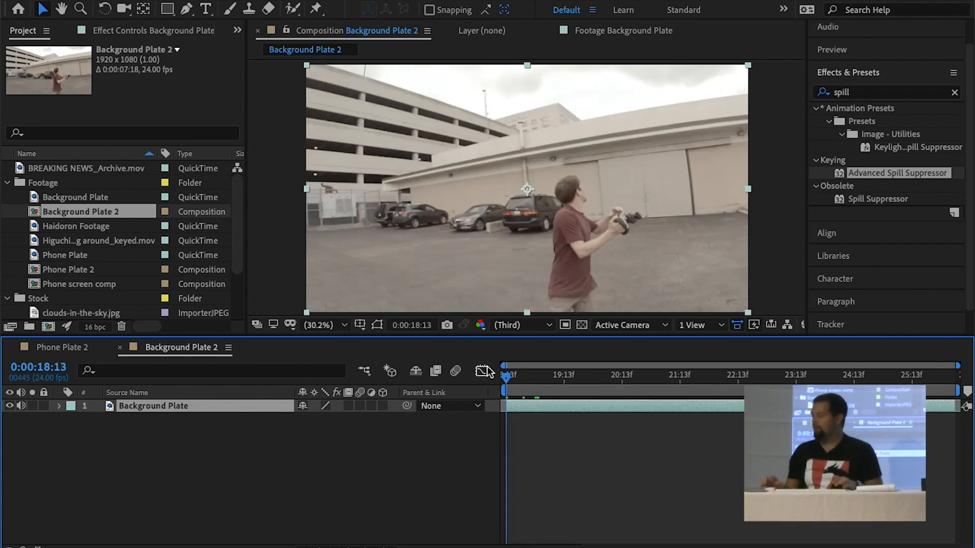
pyautogui.press('space')
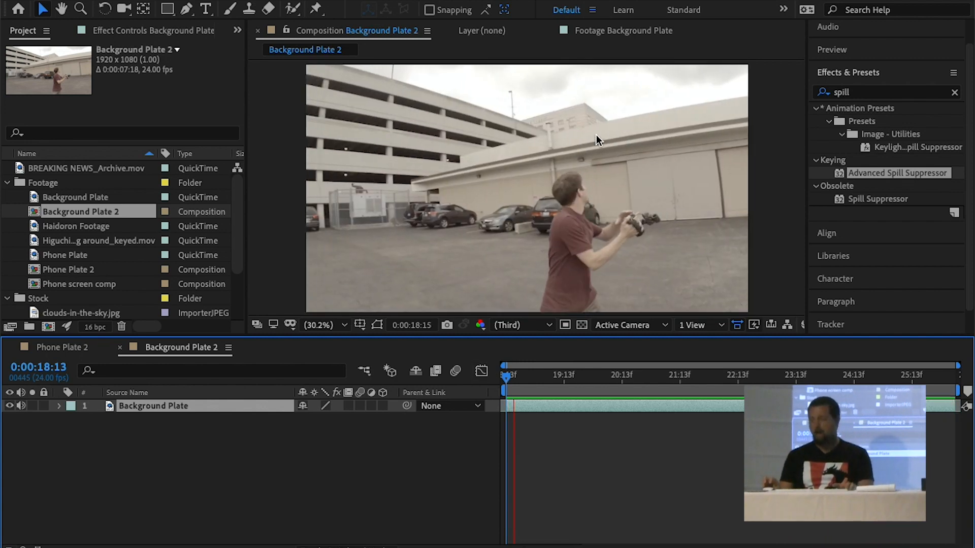
pyautogui.press('`')
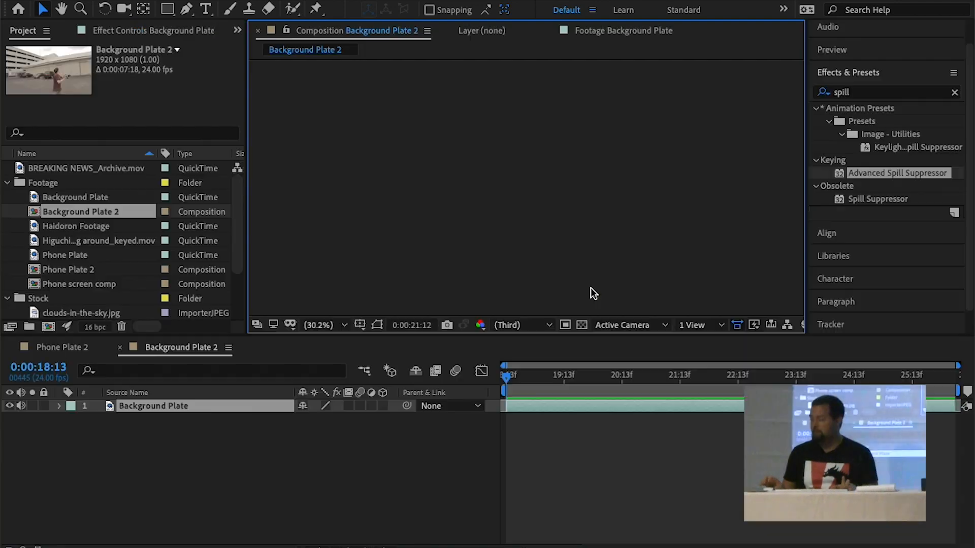
pyautogui.press('`')
# Run Track Camera on the Background Plate layer to analyze and solve its 3D camera motion
pyautogui.click(552, 410)
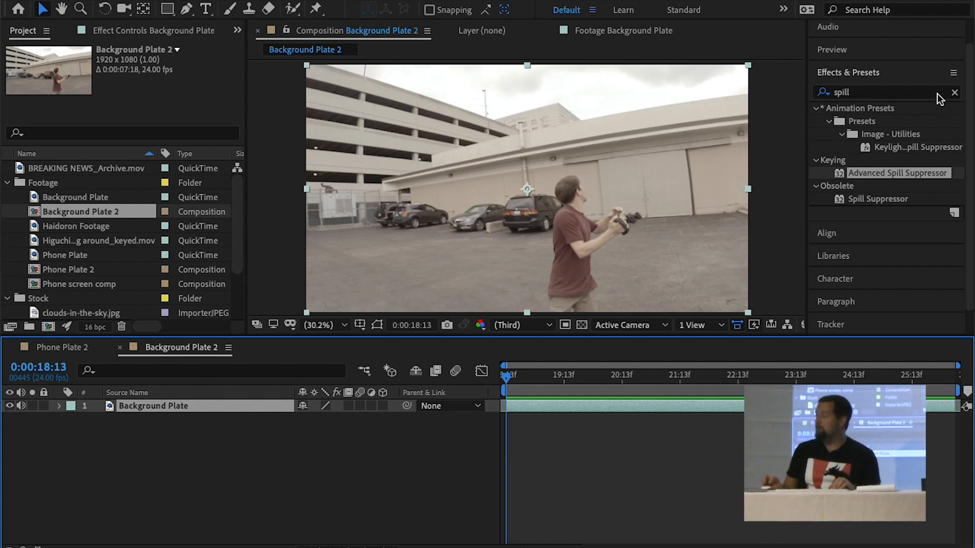
pyautogui.scroll(-1, 846, 303)
pyautogui.click(846, 303)
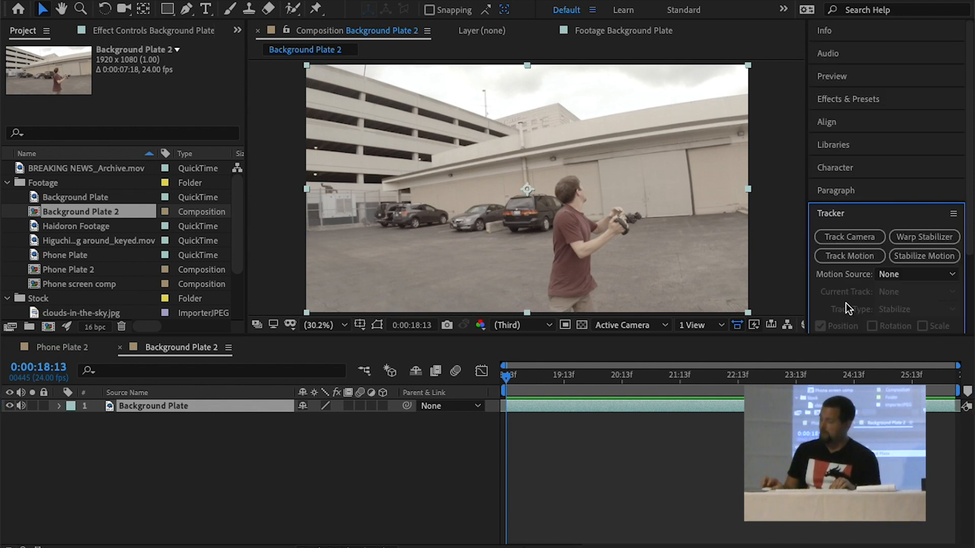
pyautogui.click(850, 236)
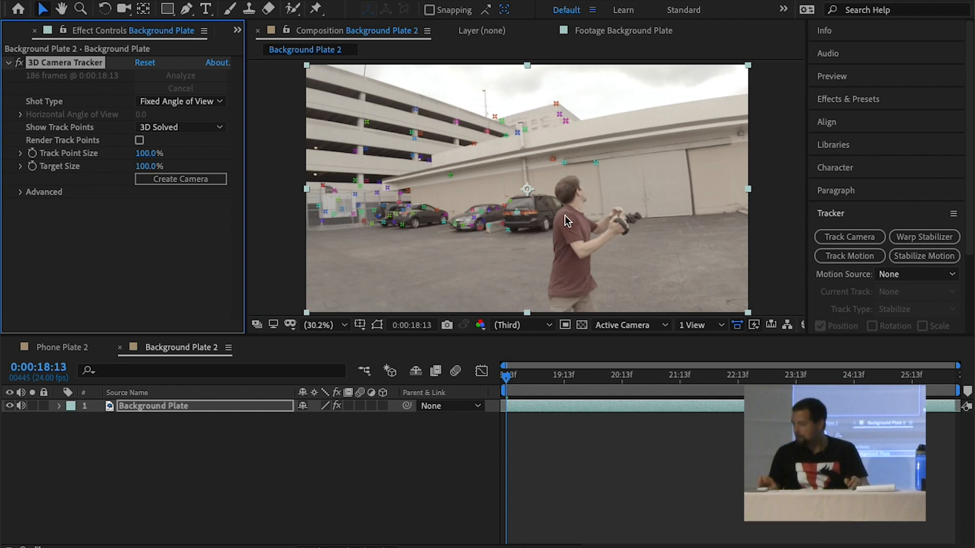
# Examine the solved track points frame by frame across the Background Plate shot in a maximized view
pyautogui.press('`')
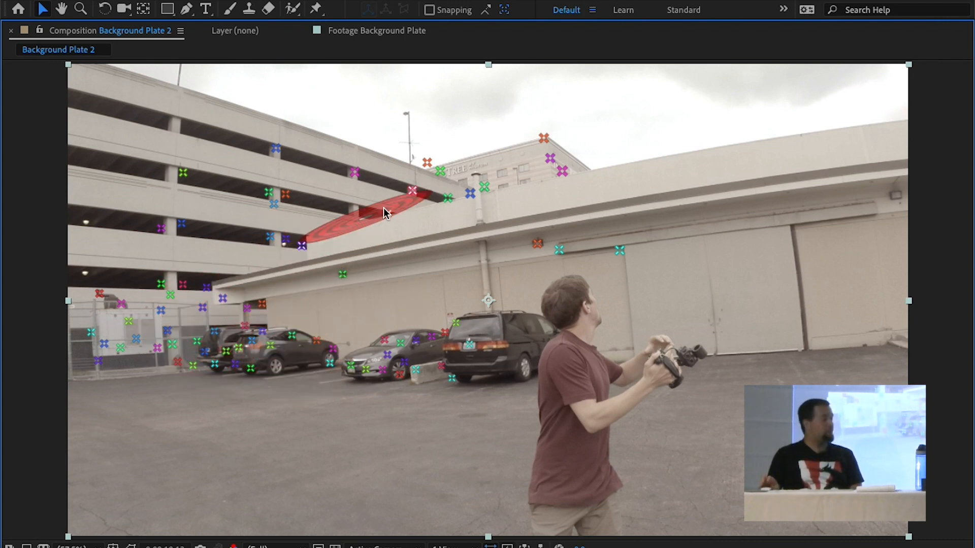
pyautogui.press('pagedown')
pyautogui.press('pagedown')
pyautogui.press('pagedown')
pyautogui.press('pagedown')
pyautogui.press('pagedown')
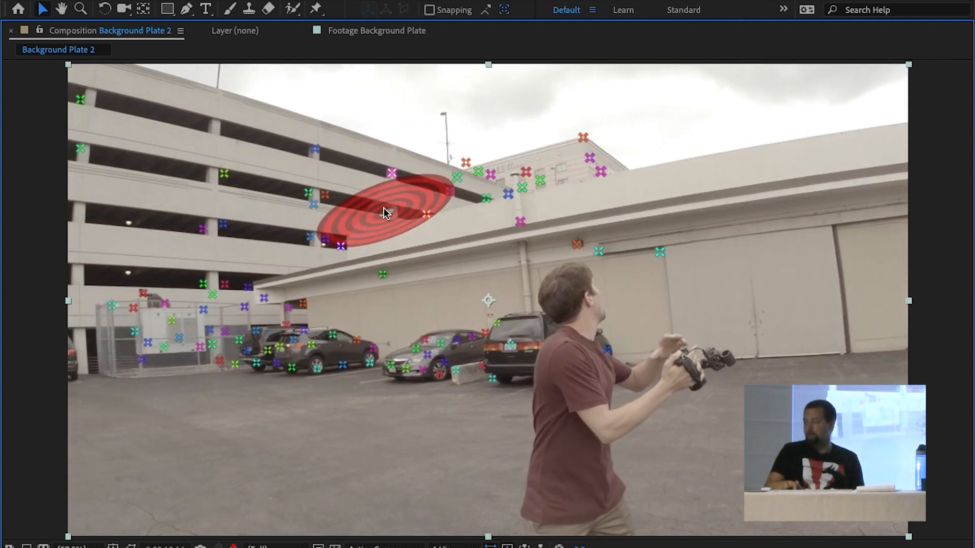
pyautogui.press('pagedown')
pyautogui.press('pagedown')
pyautogui.press('pagedown')
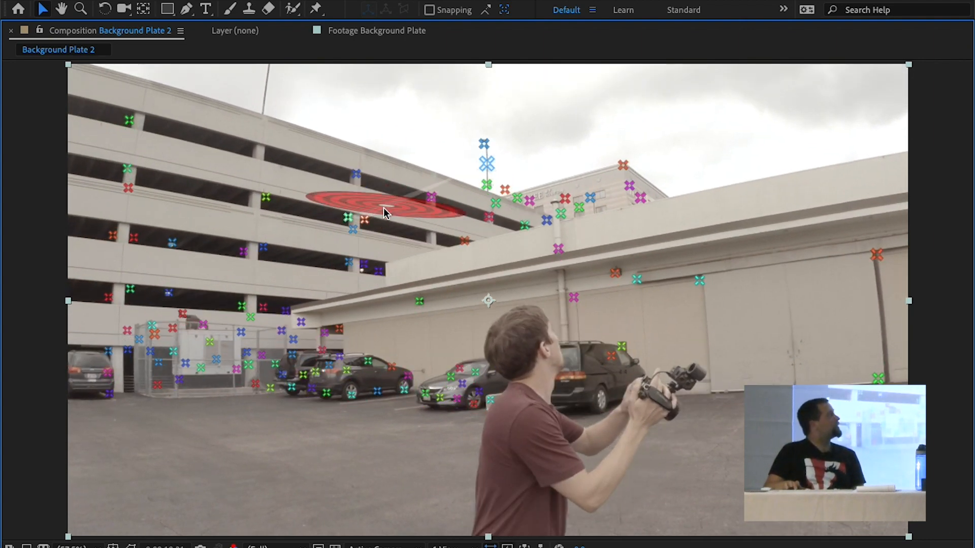
pyautogui.press('pagedown')
pyautogui.press('pagedown')
pyautogui.press('pagedown')
pyautogui.press('pagedown')
pyautogui.press('pagedown')
pyautogui.press('pagedown')
pyautogui.press('pagedown')
pyautogui.press('pagedown')
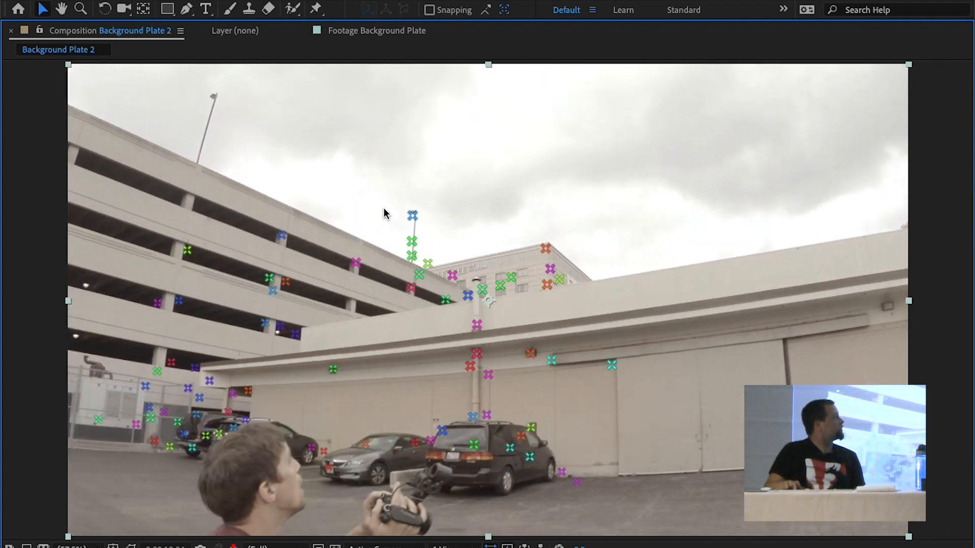
pyautogui.press('pagedown')
pyautogui.press('pagedown')
pyautogui.press('pagedown')
pyautogui.press('pagedown')
pyautogui.press('pagedown')
pyautogui.press('pagedown')
pyautogui.press('pagedown')
pyautogui.press('pagedown')
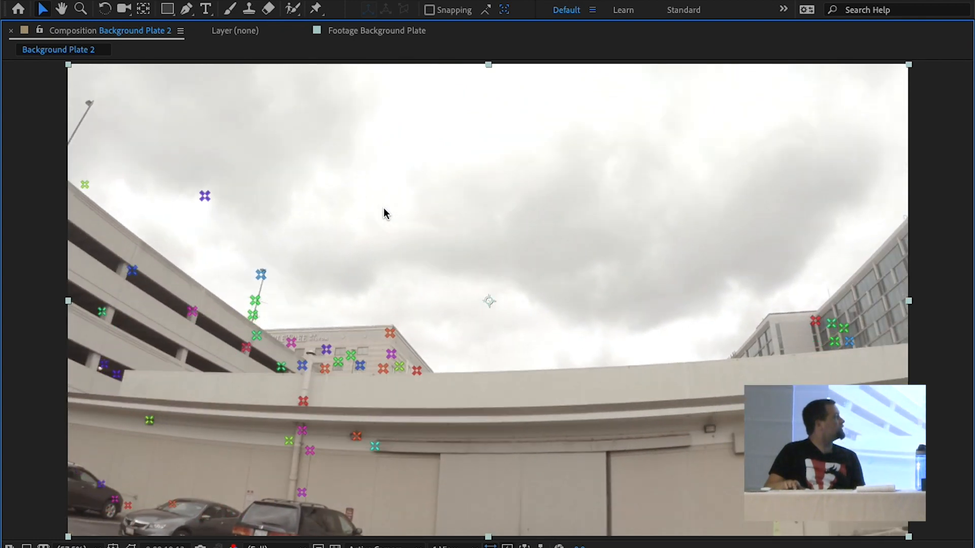
pyautogui.press('pagedown')
pyautogui.press('pagedown')
pyautogui.press('pagedown')
pyautogui.press('pagedown')
pyautogui.press('pagedown')
pyautogui.press('pagedown')
pyautogui.press('pagedown')
pyautogui.press('pagedown')
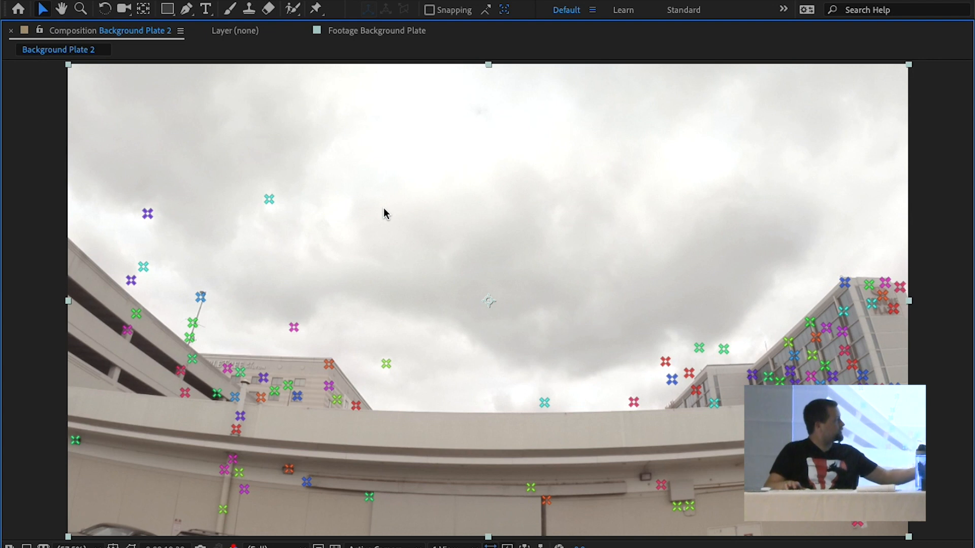
pyautogui.press('pagedown')
pyautogui.press('pagedown')
pyautogui.press('pagedown')
pyautogui.press('pagedown')
pyautogui.press('pagedown')
pyautogui.press('pagedown')
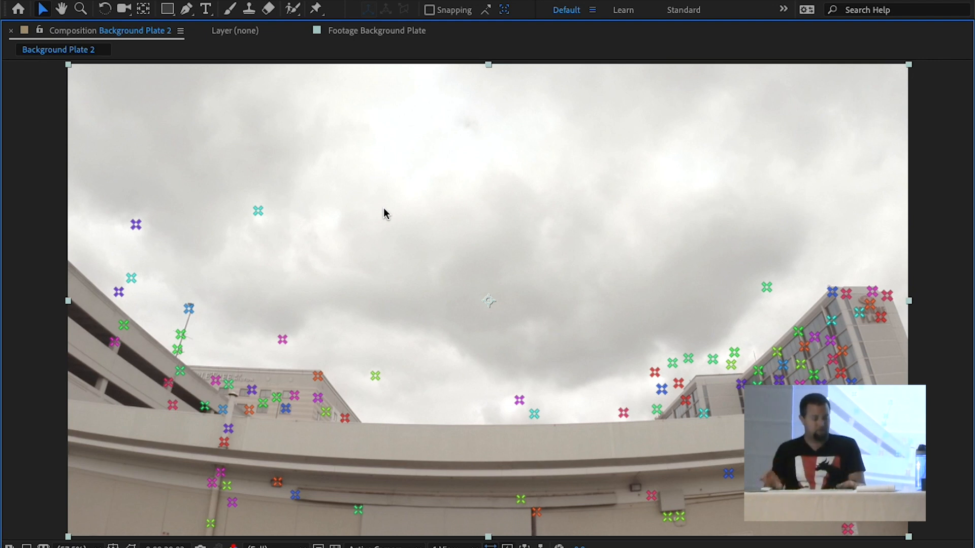
pyautogui.press('`')
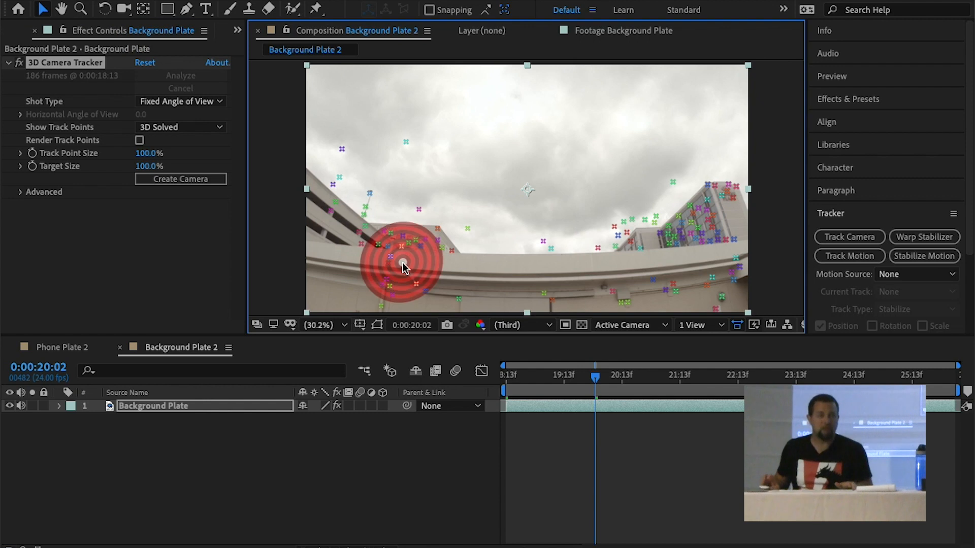
# Remove the 3D Camera Tracker from Background Plate and pre-compose the layer as Background Plate Comp 1, moving all attributes and opening the new composition
pyautogui.click(40, 65)
pyautogui.press('Delete')
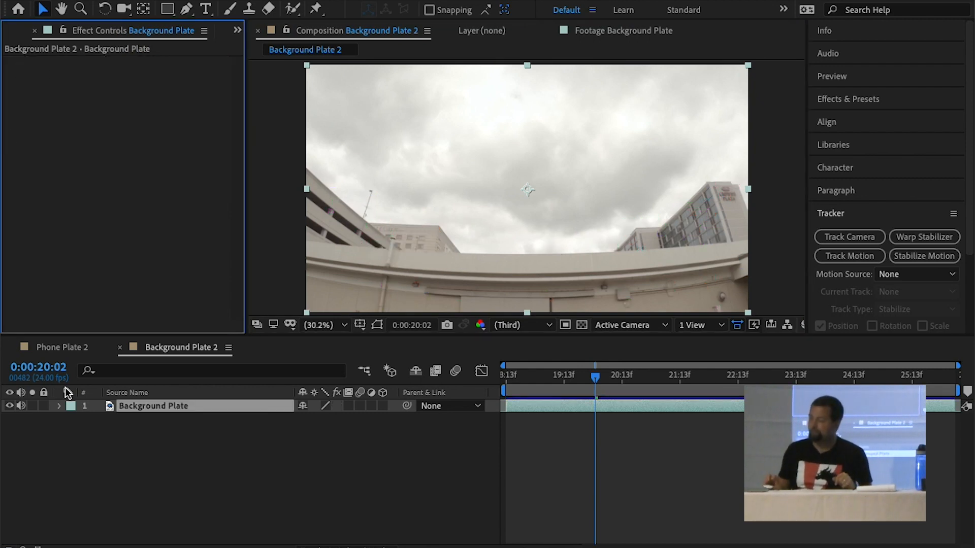
pyautogui.rightClick(121, 409)
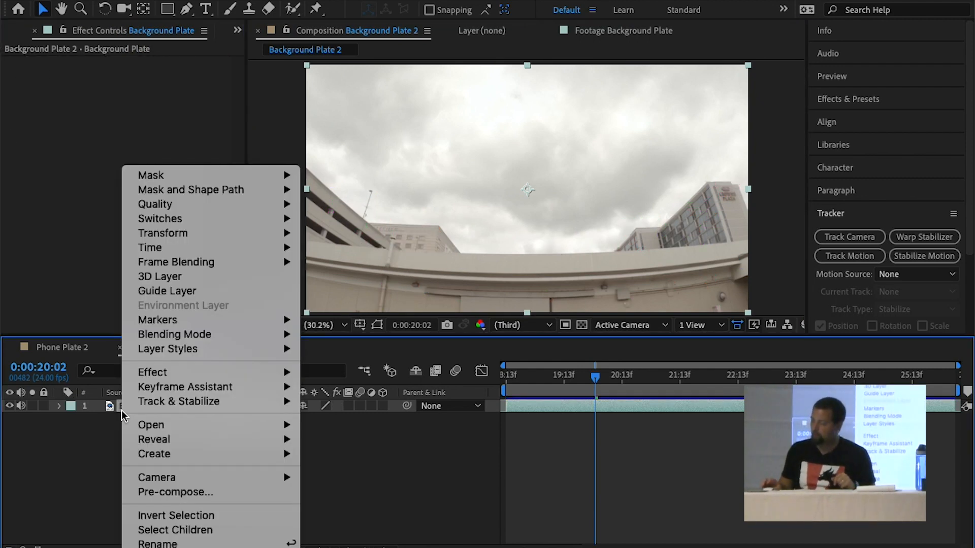
pyautogui.click(163, 494)
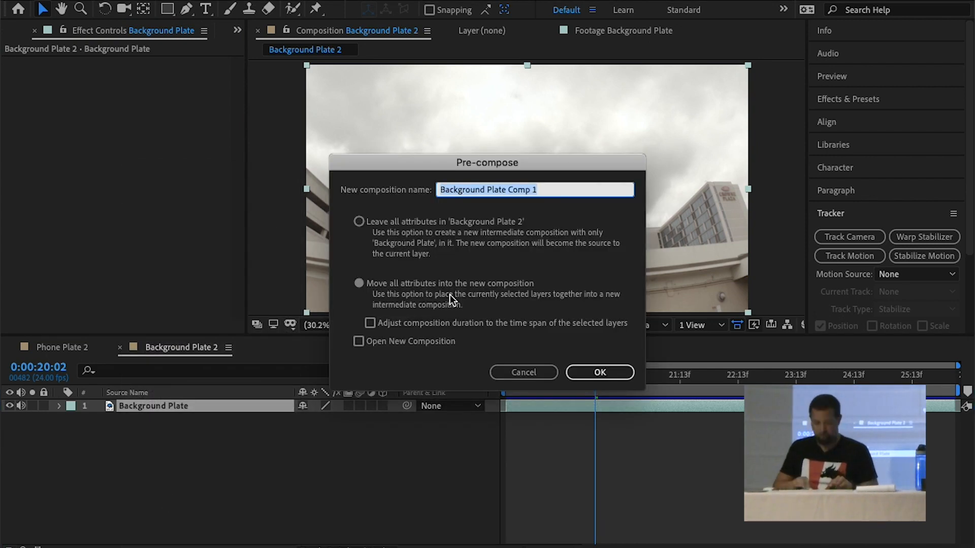
pyautogui.click(409, 344)
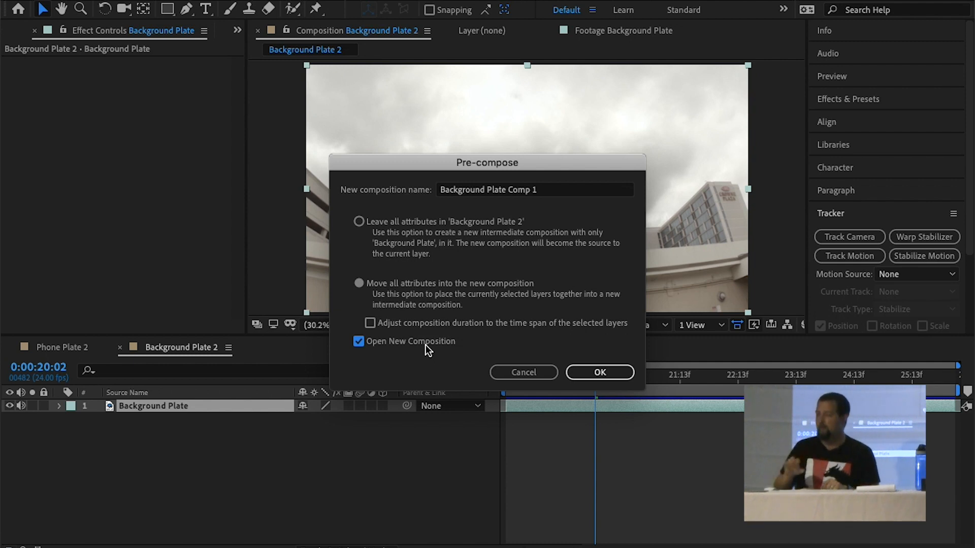
pyautogui.click(630, 372)
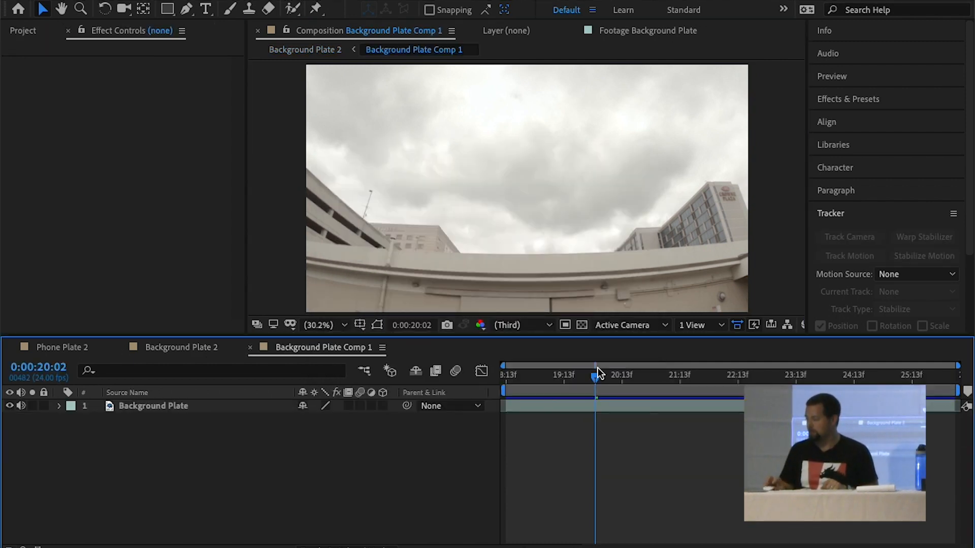
# Apply Optics Compensation to the Background Plate layer with Reverse Lens Distortion enabled
pyautogui.click(193, 407)
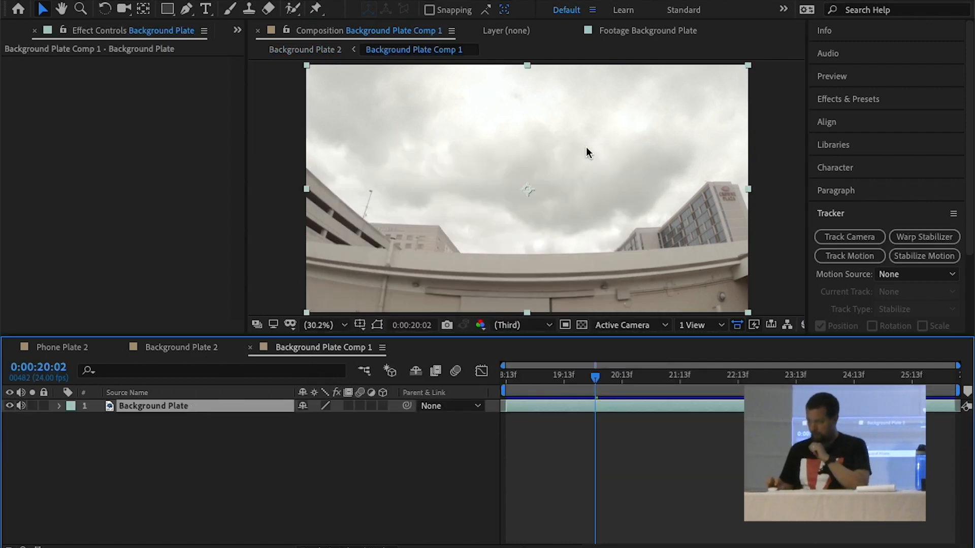
pyautogui.click(846, 101)
pyautogui.doubleClick(860, 118)
pyautogui.write('optics')
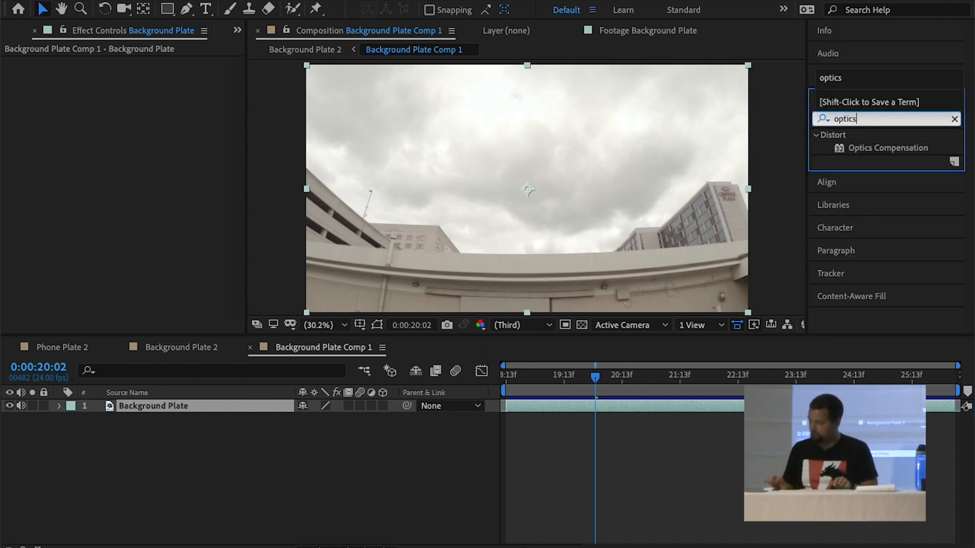
pyautogui.doubleClick(845, 148)
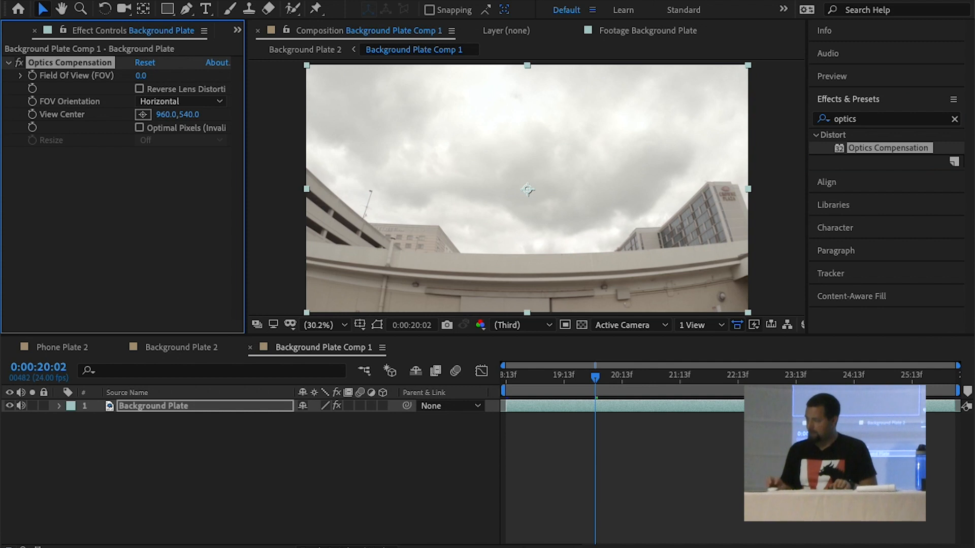
pyautogui.click(138, 88)
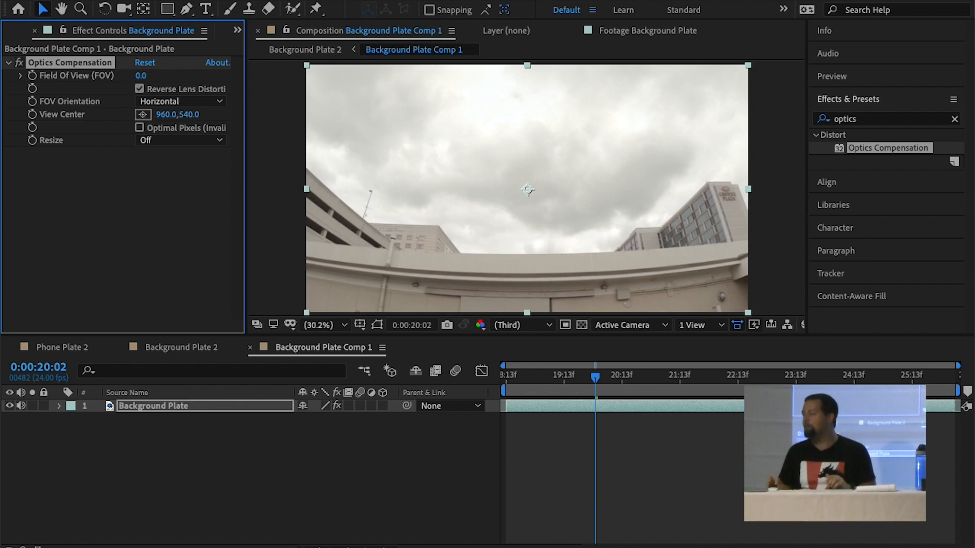
# Create a solid named grid above the footage and apply the Grid effect to it as a straightness reference
pyautogui.click(470, 14)
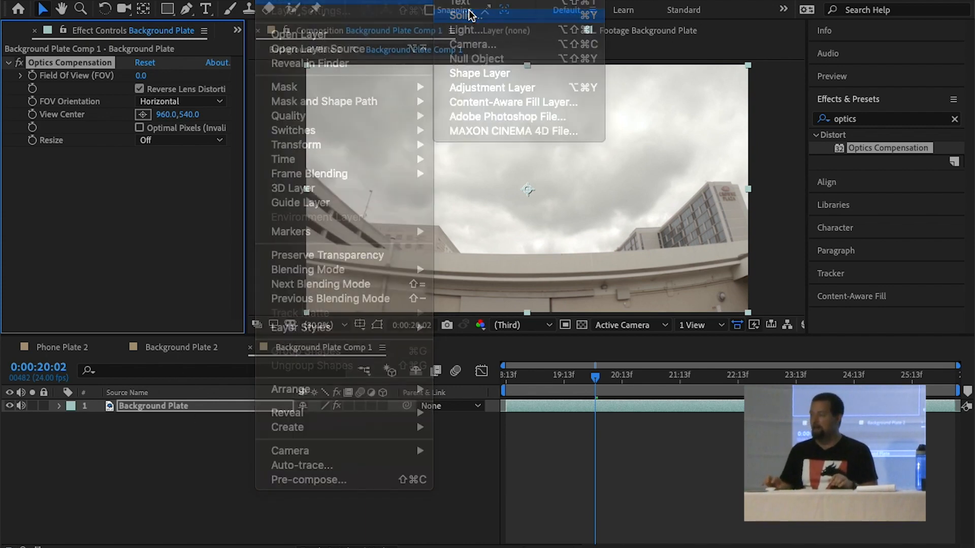
pyautogui.write('grid')
pyautogui.press('Return')
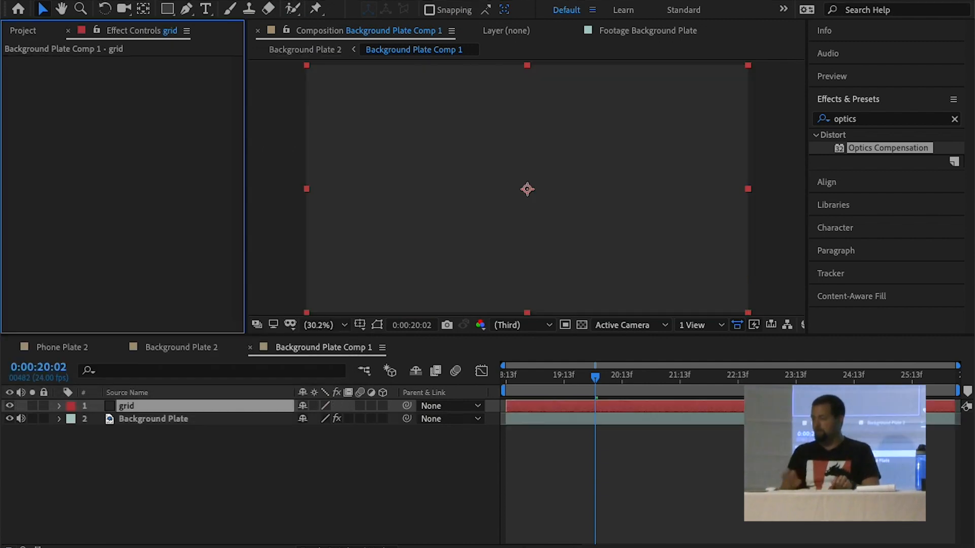
pyautogui.click(898, 121)
pyautogui.write('grid')
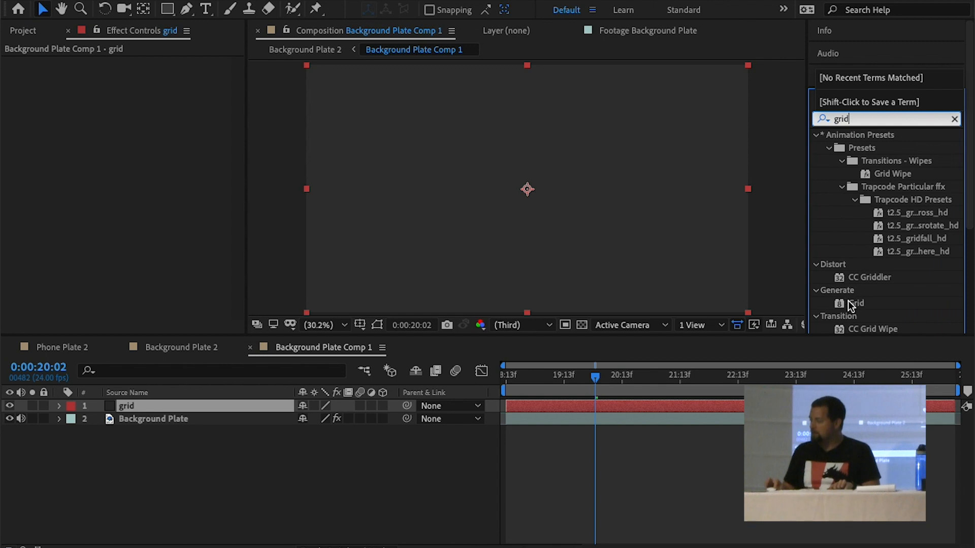
pyautogui.doubleClick(856, 303)
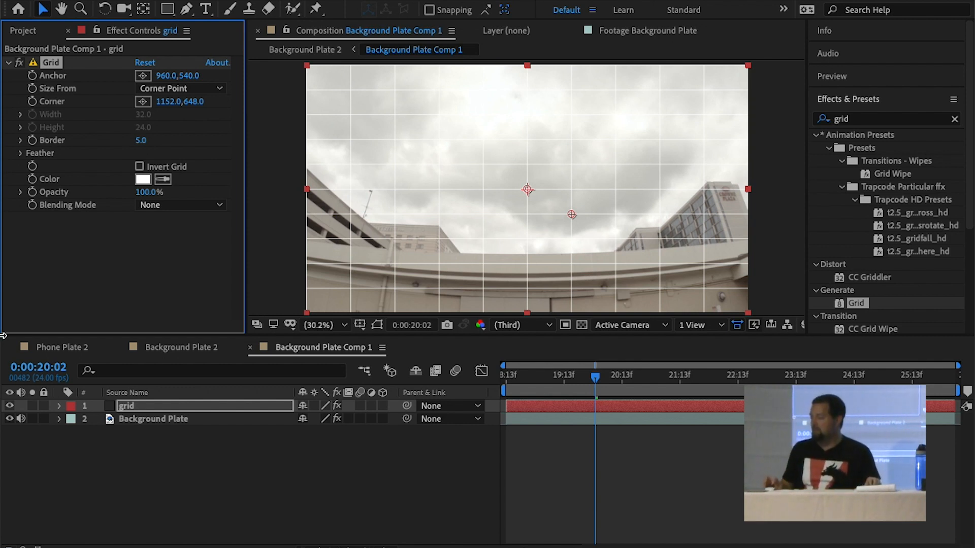
# Set the Background Plate's Optics Compensation field of view to 64.8 to straighten the wall against the grid, and delete the grid layer
pyautogui.click(133, 419)
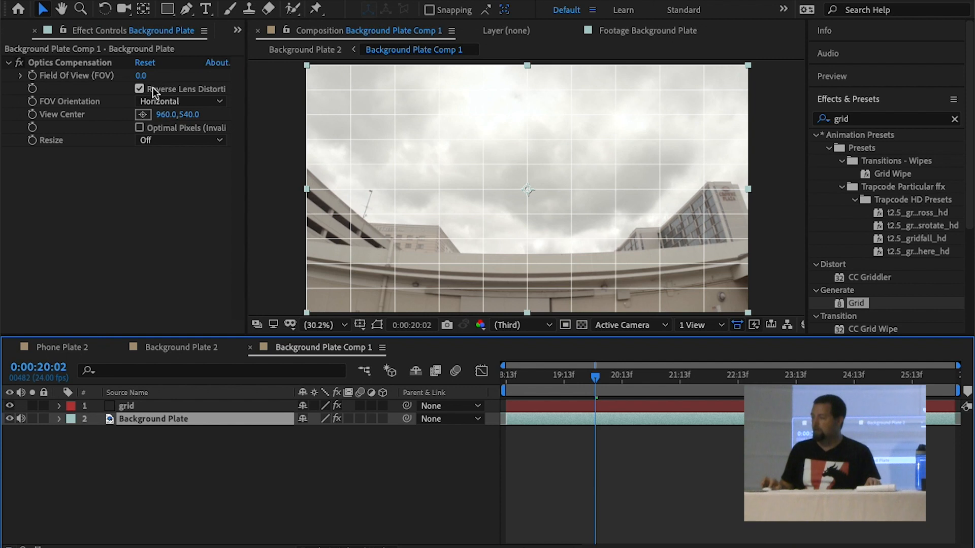
pyautogui.moveTo(142, 79); pyautogui.dragTo(693, 135)
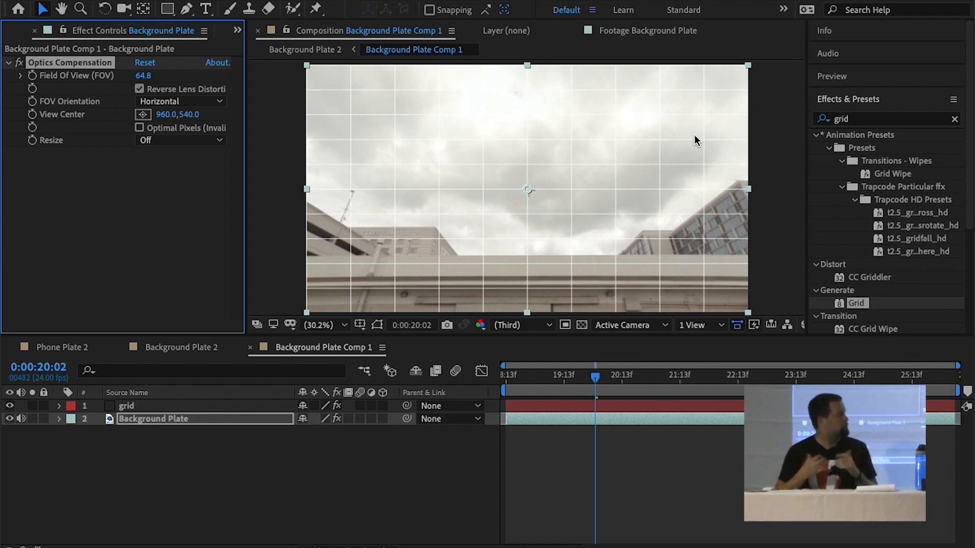
pyautogui.click(139, 404)
pyautogui.press('Delete')
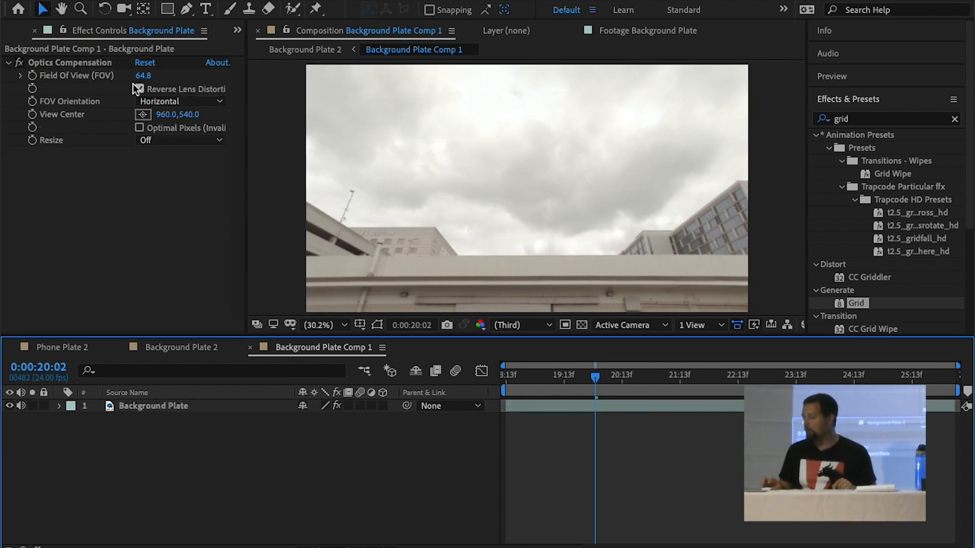
# Run Track Camera on Background Plate Comp 1 in the Background Plate 2 composition with Detailed Analysis enabled
pyautogui.click(168, 346)
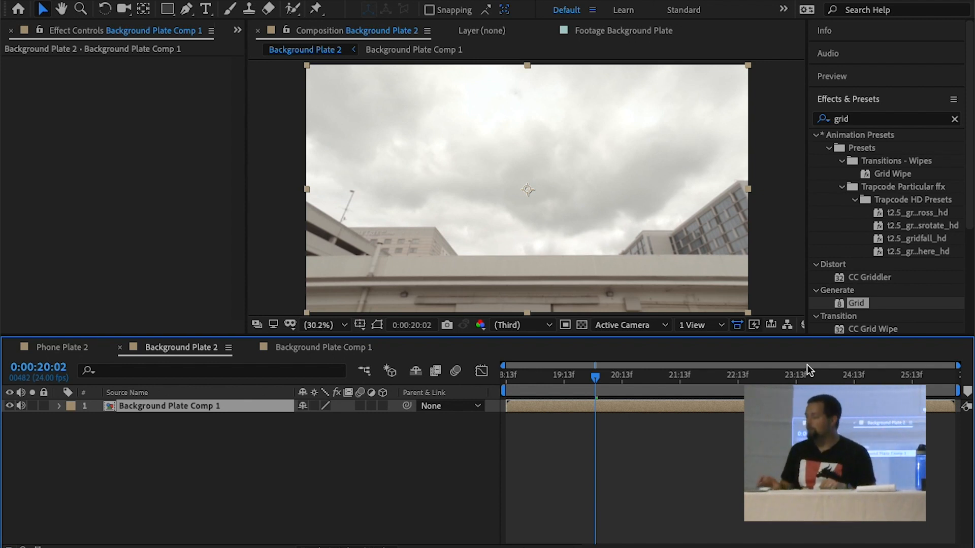
pyautogui.scroll(-3, 858, 295)
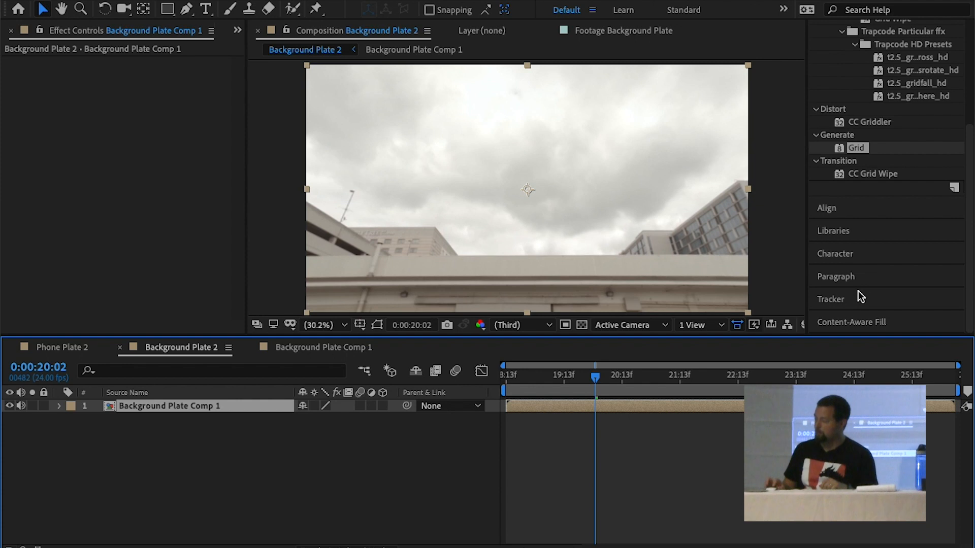
pyautogui.click(857, 296)
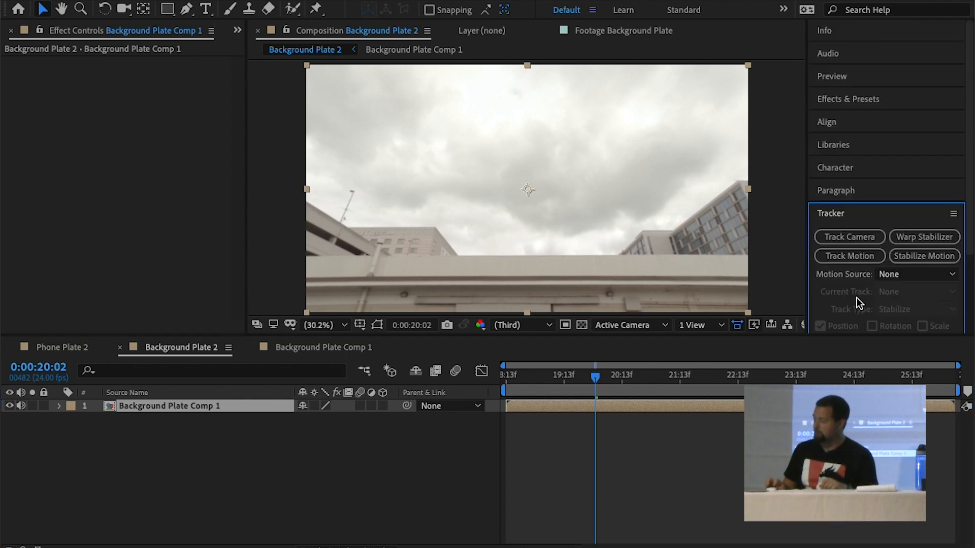
pyautogui.click(845, 239)
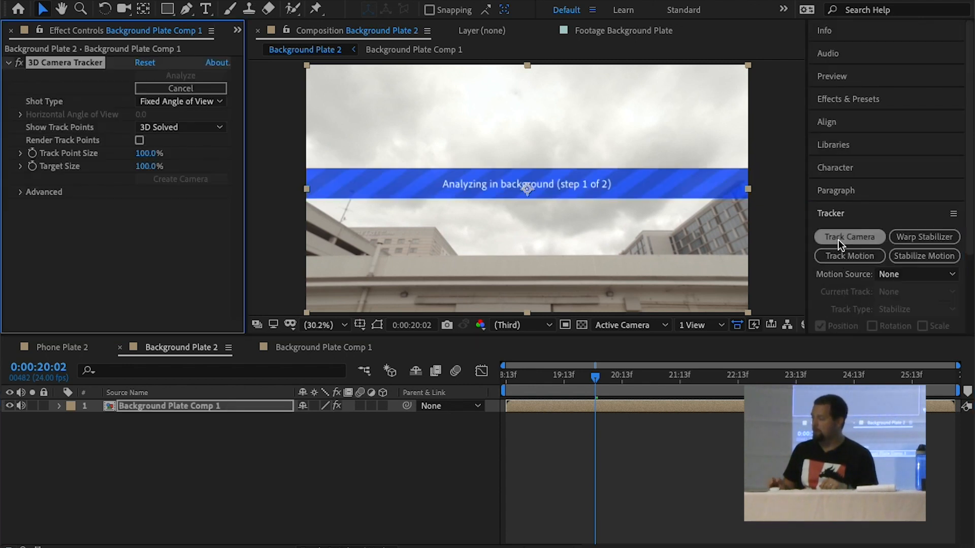
pyautogui.click(19, 192)
pyautogui.click(139, 244)
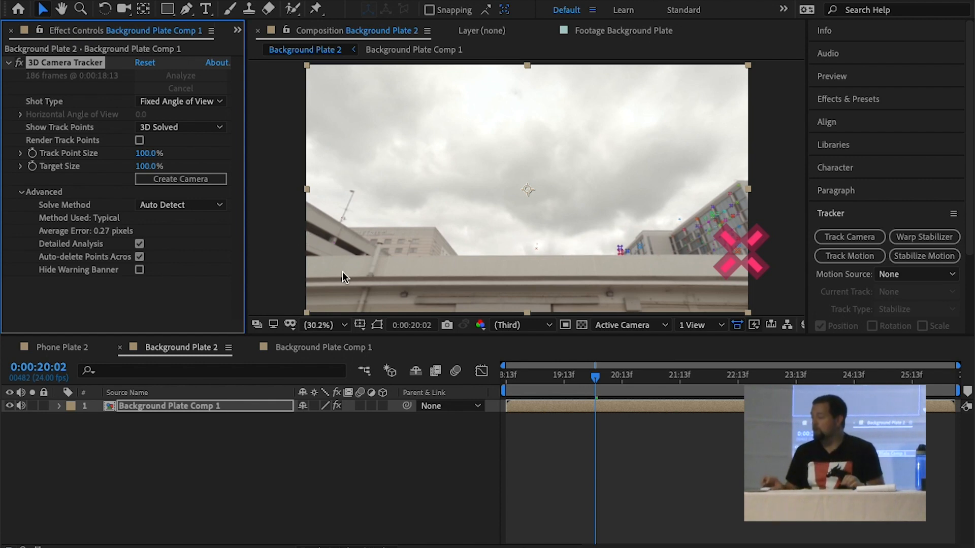
# Set the Track Point Size to 342% and scrub the shot to 0:00:20:11 to check the track points
pyautogui.moveTo(543, 378); pyautogui.dragTo(702, 313)
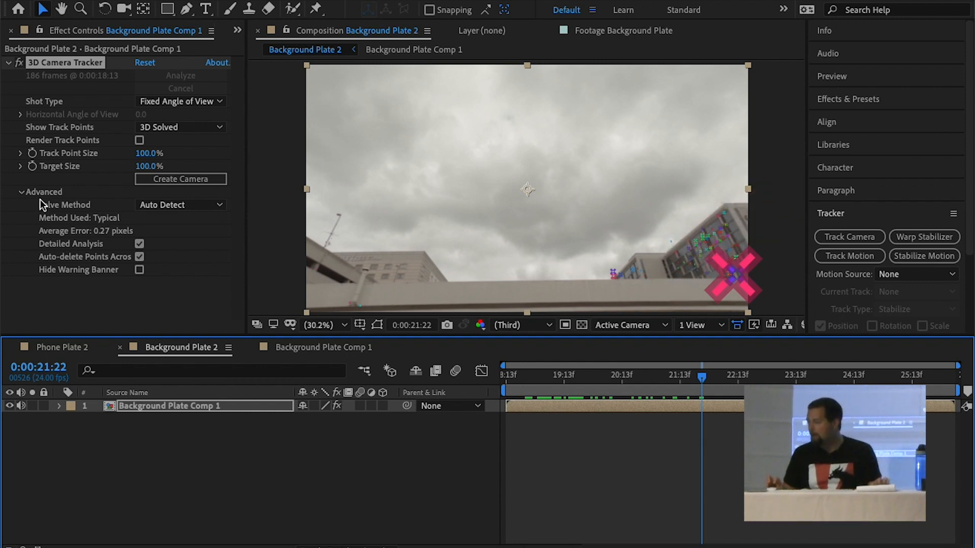
pyautogui.moveTo(145, 153); pyautogui.dragTo(501, 338)
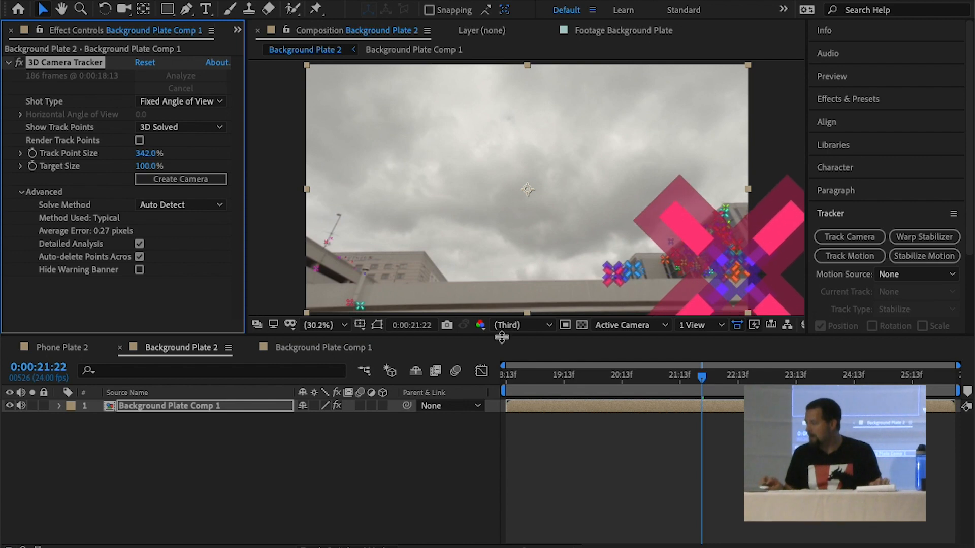
pyautogui.moveTo(579, 378); pyautogui.dragTo(616, 382)
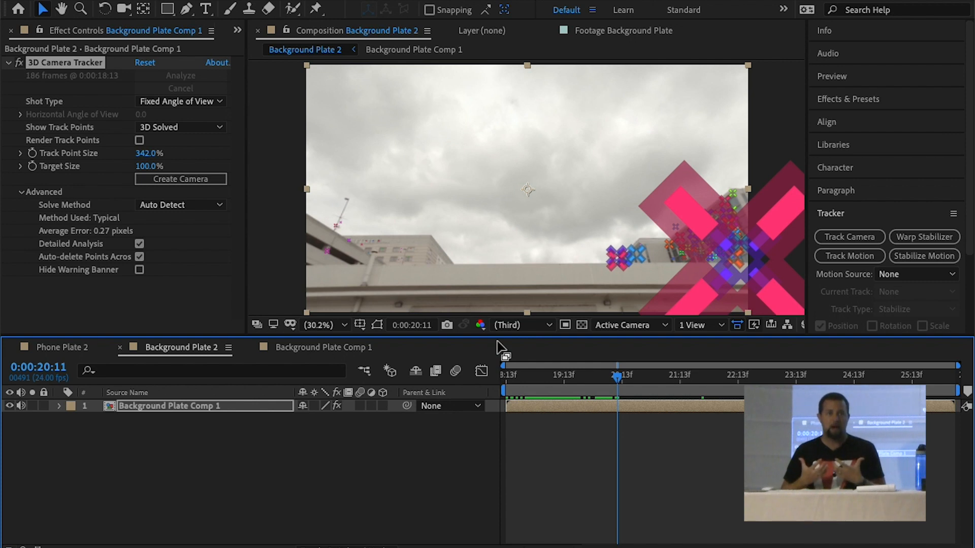
# Create a null and camera from the large track point near the hotel building, and turn off the 3D Camera Tracker effect
pyautogui.rightClick(734, 285)
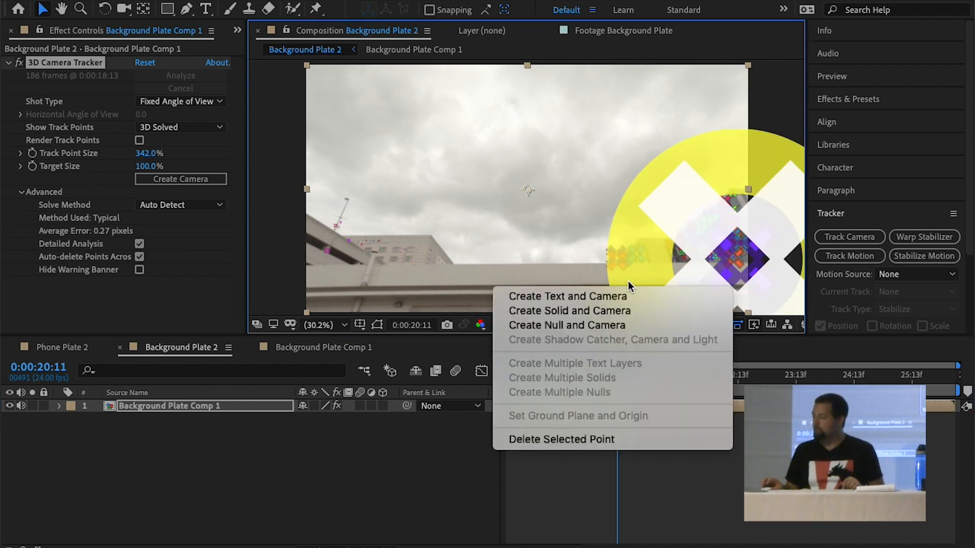
pyautogui.click(601, 326)
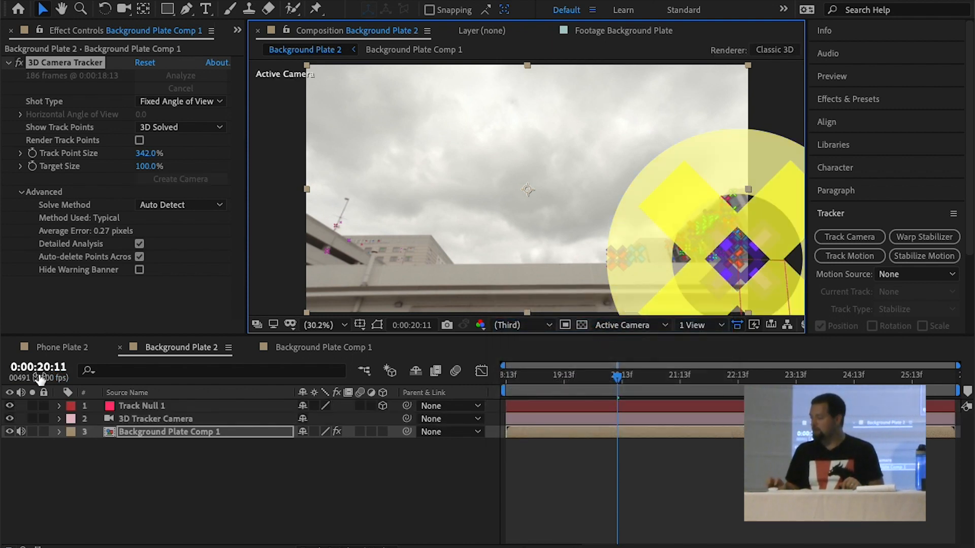
pyautogui.click(18, 63)
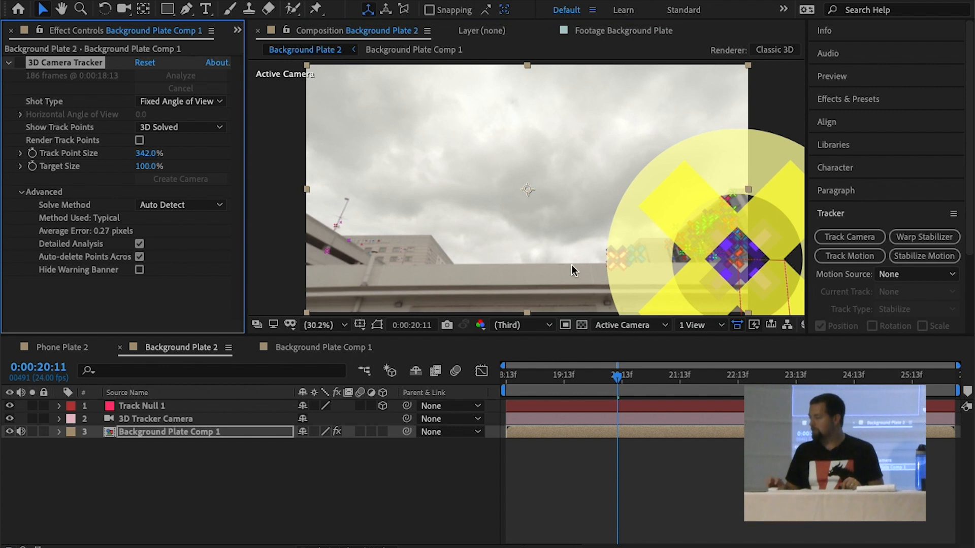
# Deselect all layers and preview the Background Plate 2 composition to check how the track null follows the camera movement
pyautogui.click(108, 526)
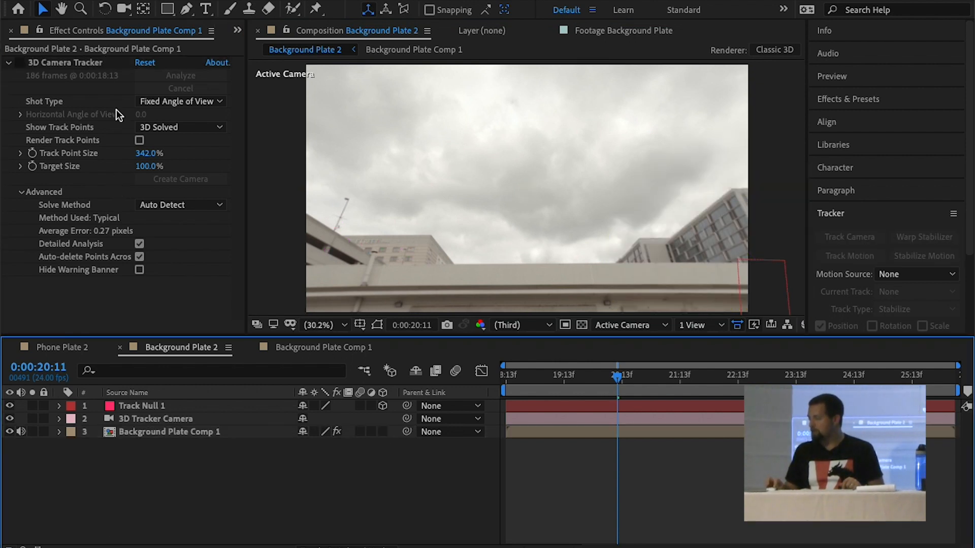
pyautogui.click(148, 436)
pyautogui.click(153, 488)
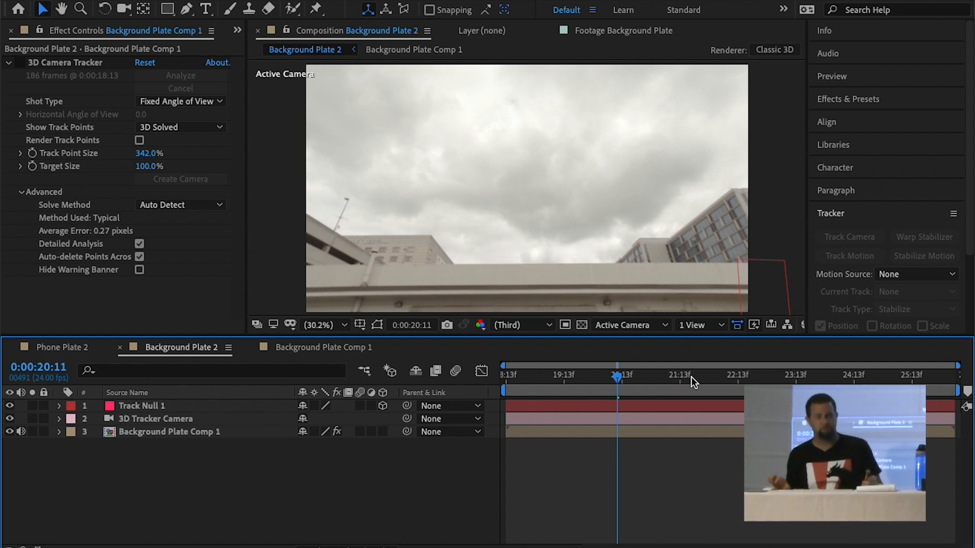
pyautogui.moveTo(567, 374); pyautogui.dragTo(576, 351)
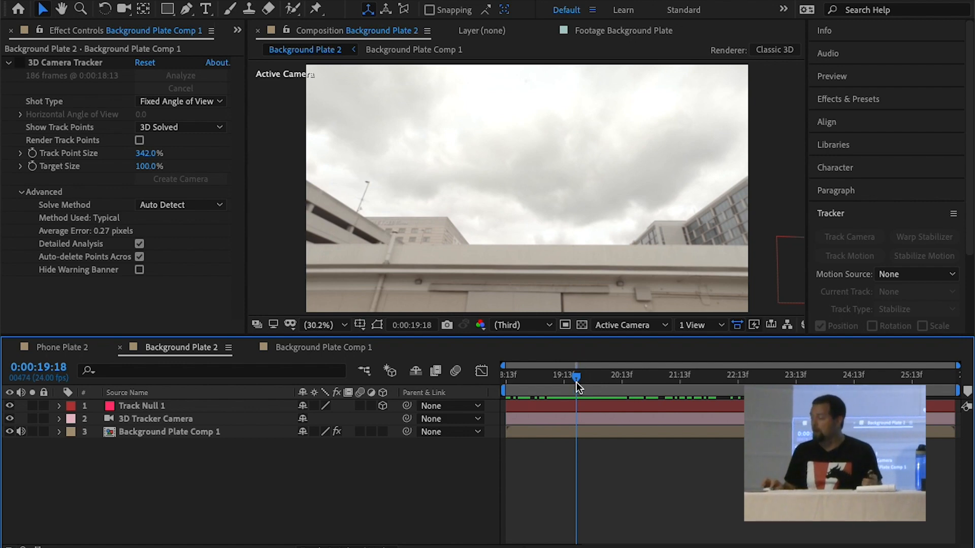
pyautogui.press('space')
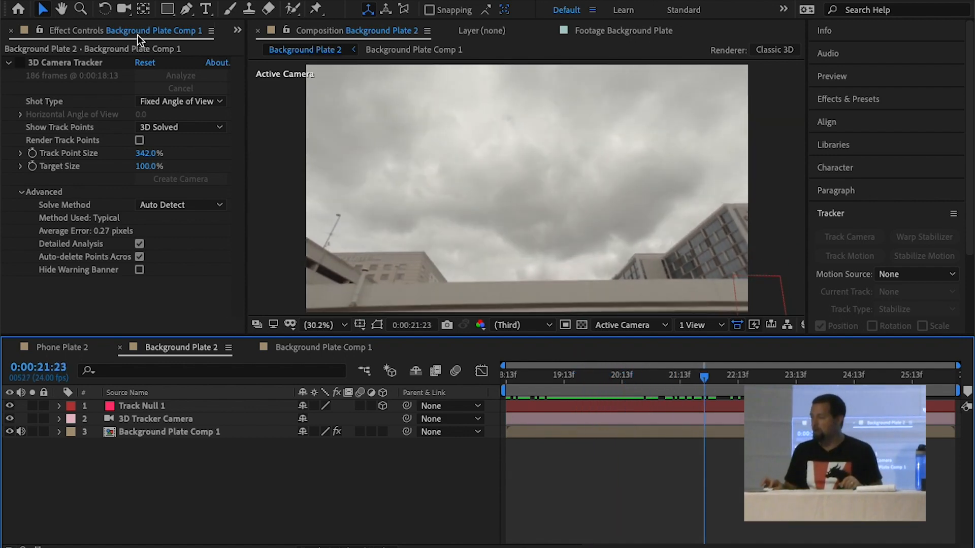
# Open the Haidoron Footage from the project's Footage folder and scrub through its trimmed range to review the monster's action
pyautogui.hotkey('ctrl', '0')
pyautogui.doubleClick(39, 242)
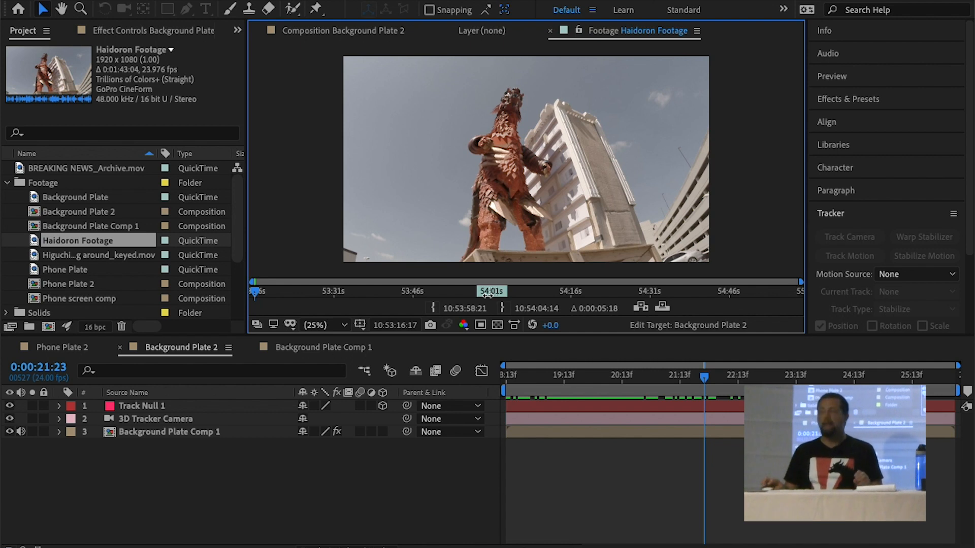
pyautogui.moveTo(482, 297); pyautogui.dragTo(499, 296)
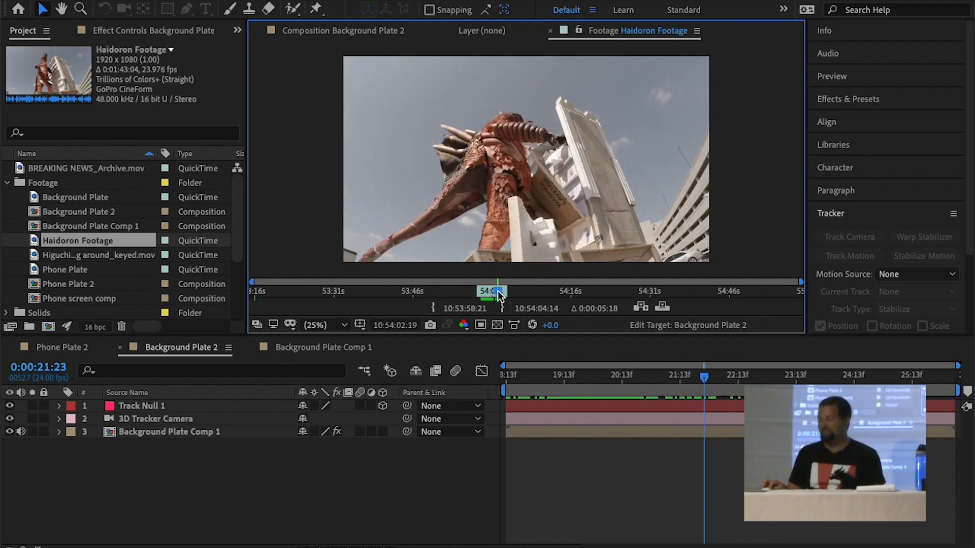
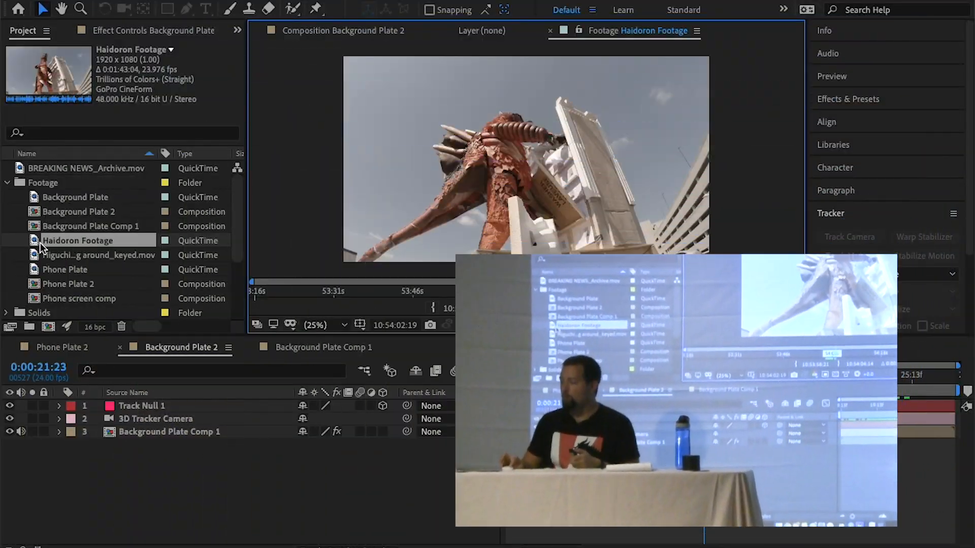
# Add the Haidoron Footage above the track null in Background Plate 2 and pre-compose it as Haidoron Footage Comp 1, moving all attributes
pyautogui.moveTo(76, 241); pyautogui.dragTo(69, 400)
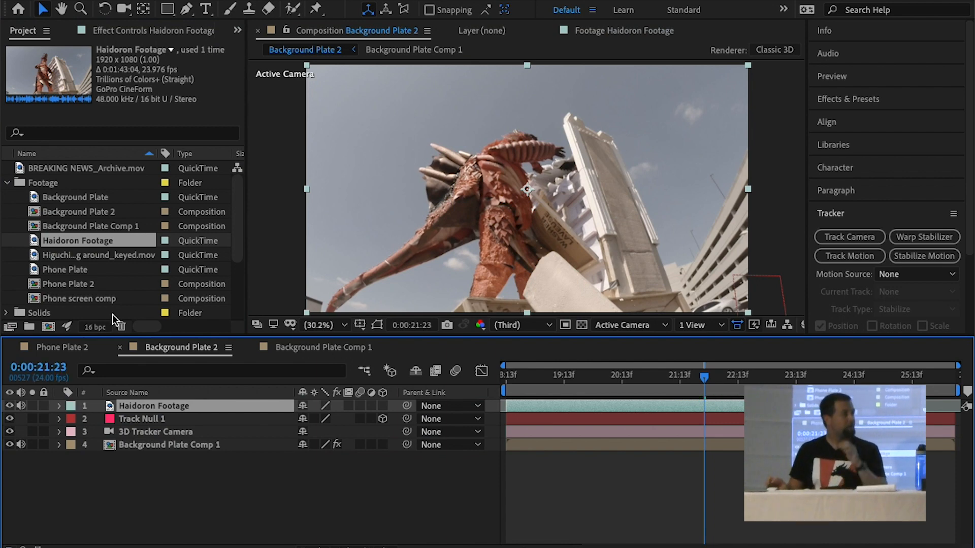
pyautogui.rightClick(147, 401)
pyautogui.click(177, 492)
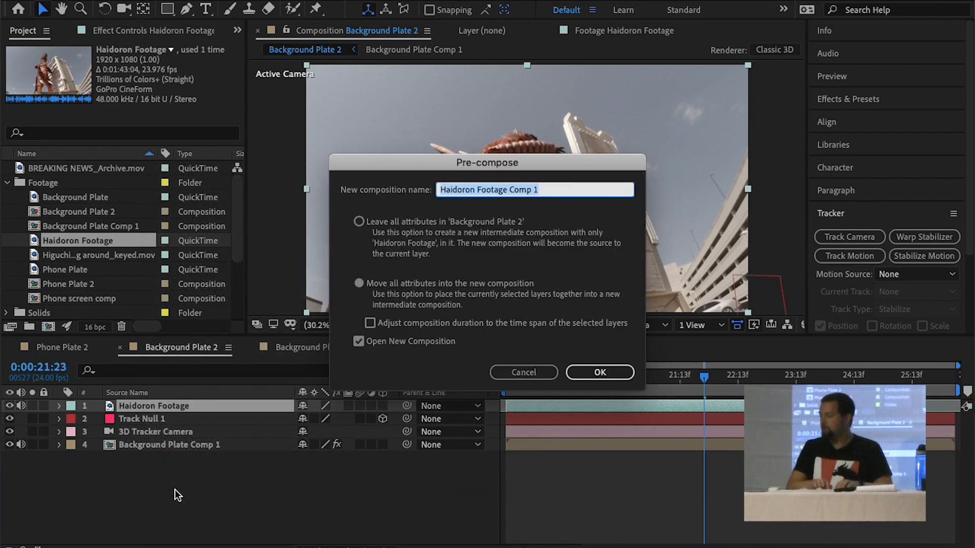
pyautogui.press('Return')
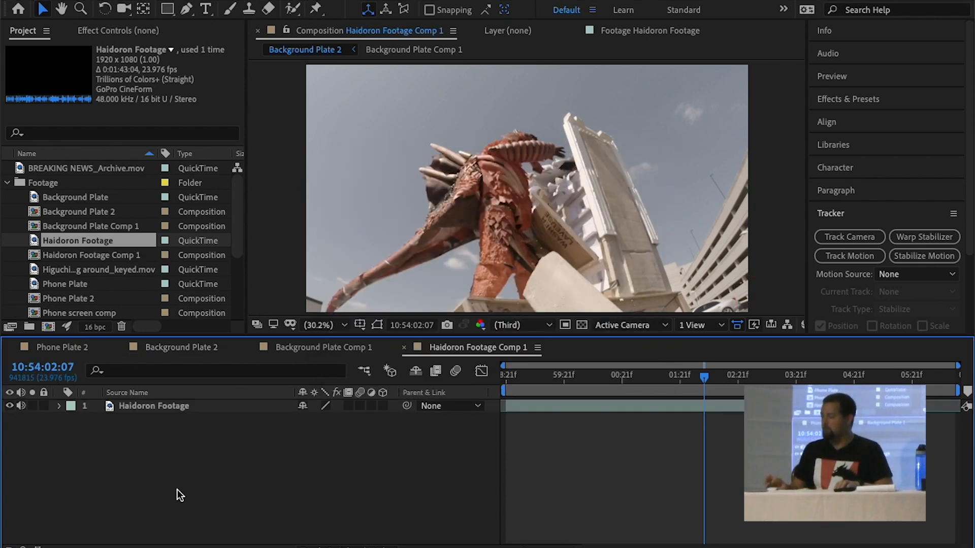
# Apply Optics Compensation to the Haidoron Footage layer with a Field Of View of 65 and Reverse Lens Distortion enabled
pyautogui.click(162, 401)
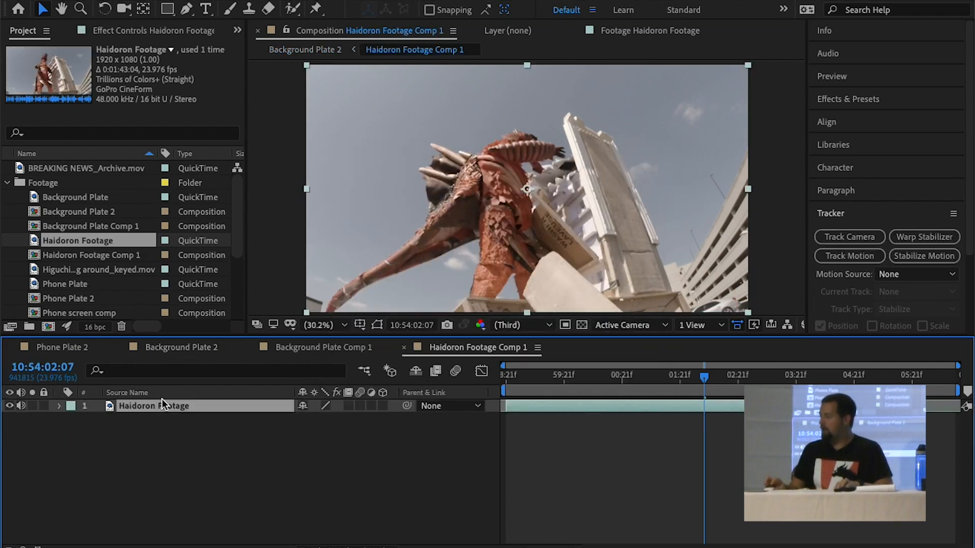
pyautogui.click(870, 108)
pyautogui.click(869, 117)
pyautogui.write('optics')
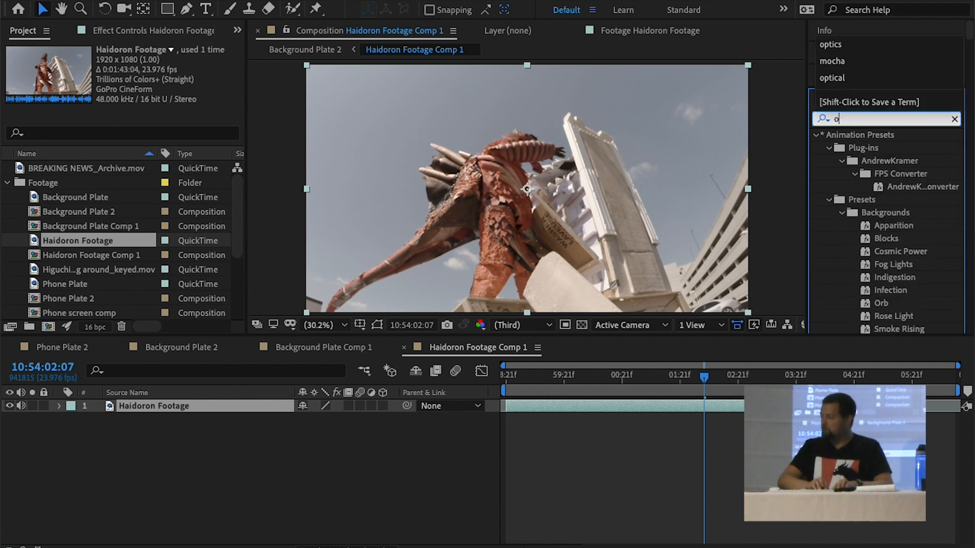
pyautogui.doubleClick(870, 147)
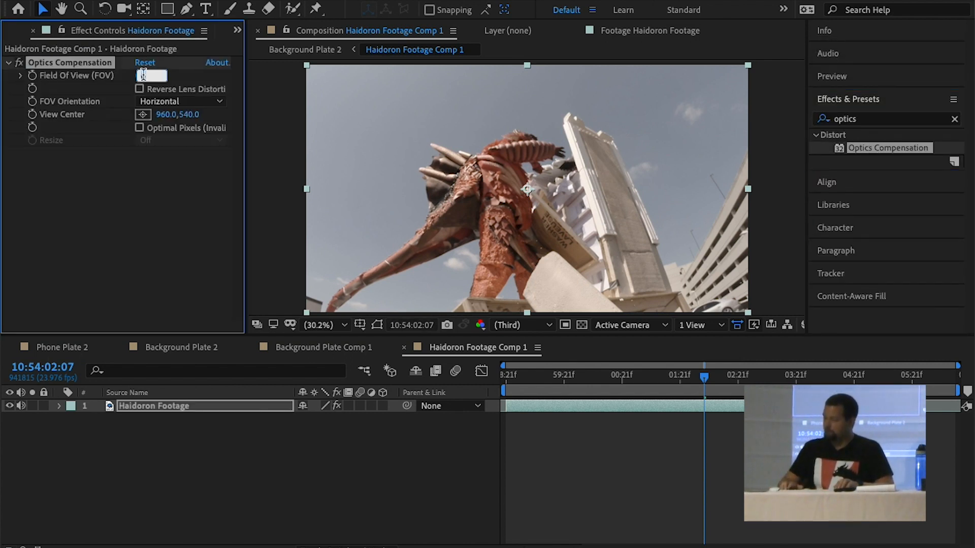
pyautogui.write('65')
pyautogui.press('Return')
pyautogui.click(139, 85)
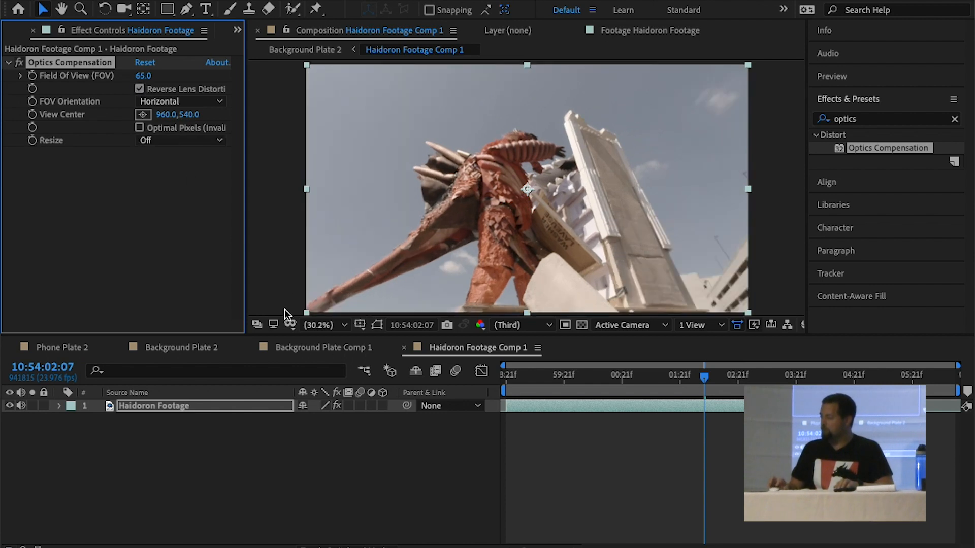
# Toggle the Optics Compensation effect off and on to compare the distorted and corrected Haidoron Footage
pyautogui.click(20, 63)
pyautogui.click(20, 63)
pyautogui.click(21, 63)
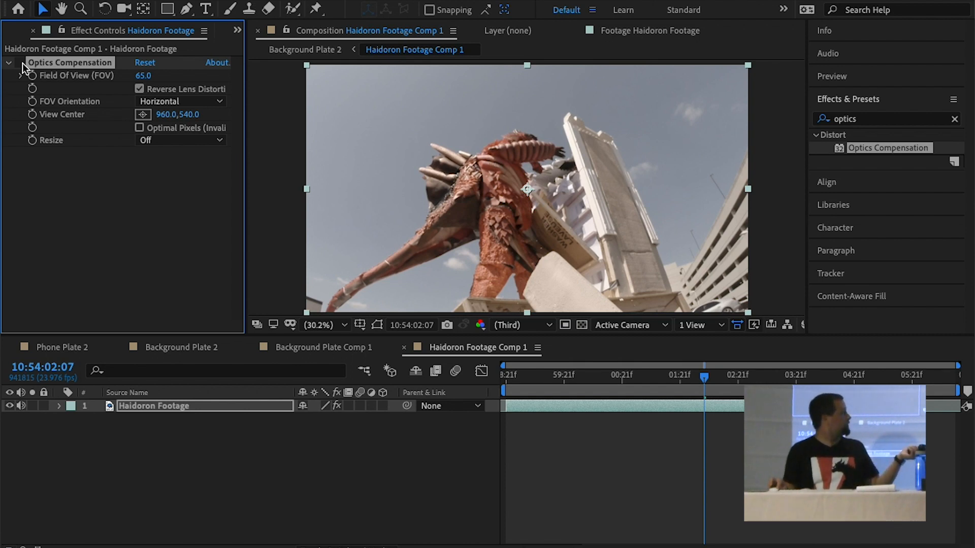
pyautogui.click(20, 63)
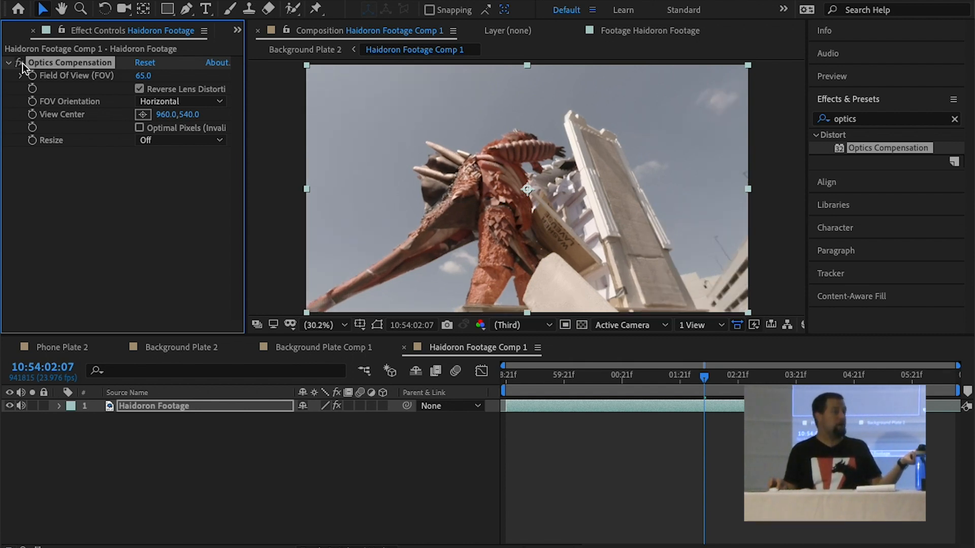
pyautogui.click(20, 63)
pyautogui.click(20, 63)
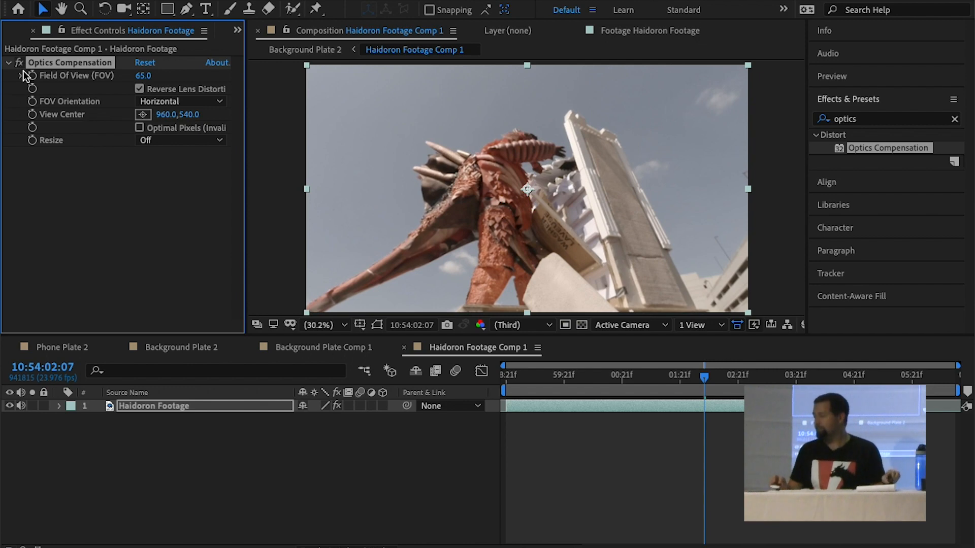
# Return to Background Plate 2, make Haidoron Footage Comp 1 a 3D layer, and scrub the start of the shot to 0:00:18:18
pyautogui.click(330, 354)
pyautogui.click(190, 344)
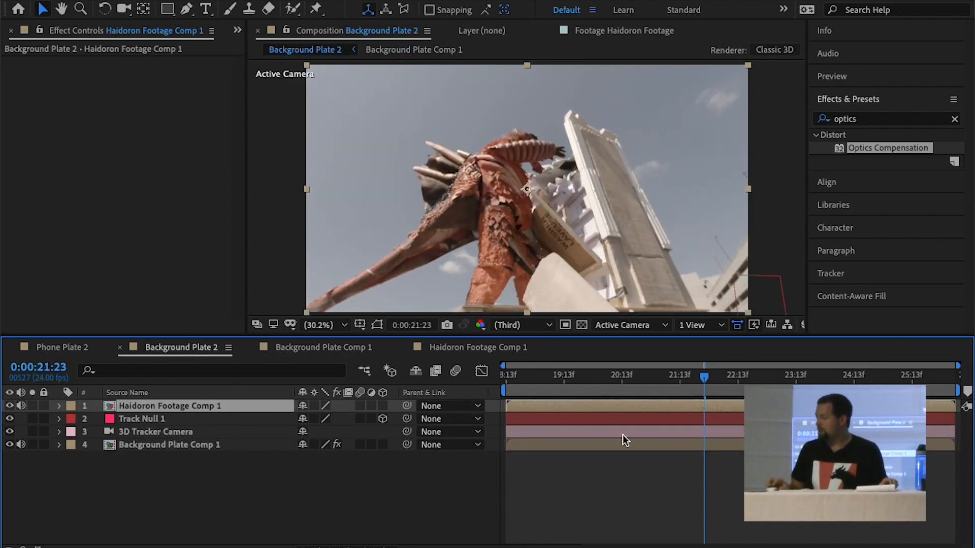
pyautogui.moveTo(544, 378); pyautogui.dragTo(506, 379)
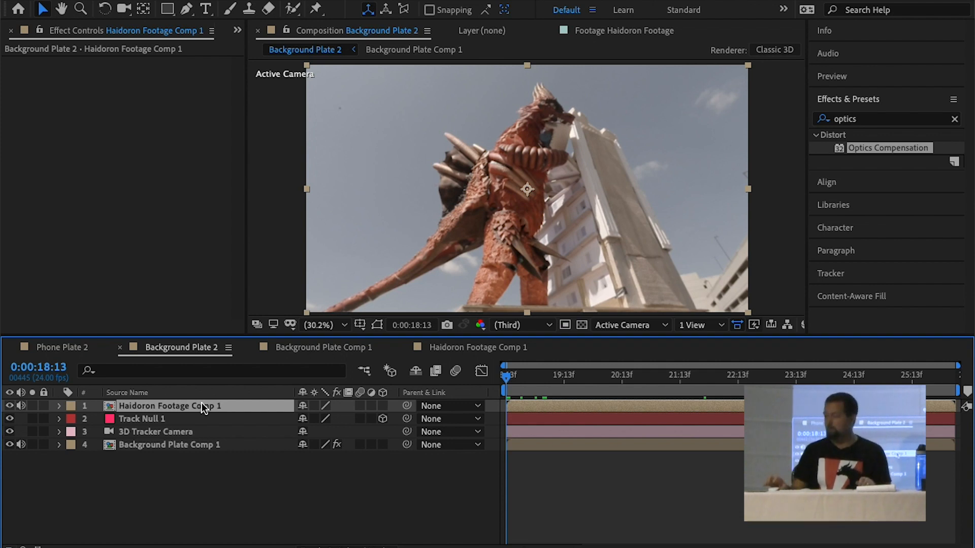
pyautogui.click(383, 406)
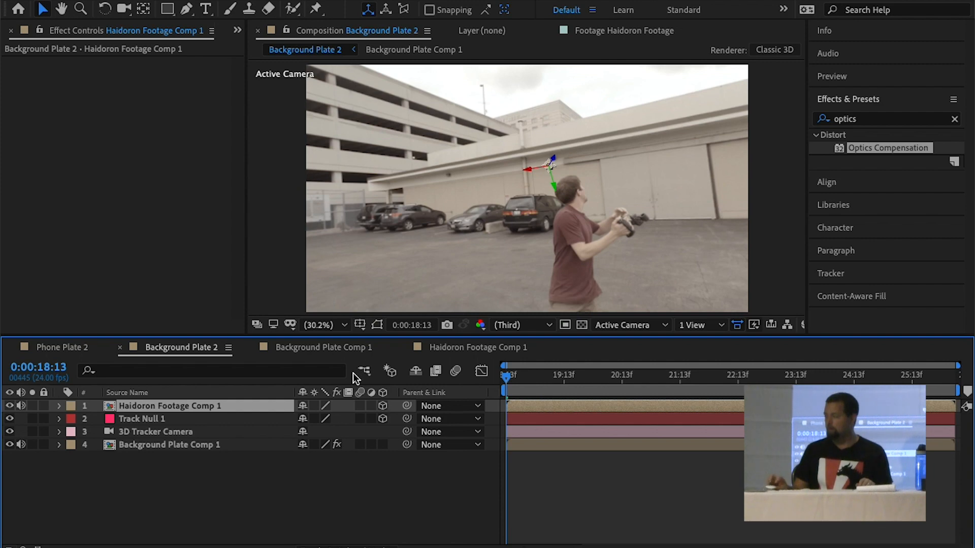
pyautogui.moveTo(529, 378)
pyautogui.mouseDown()
pyautogui.moveTo(550, 376)
pyautogui.moveTo(518, 377)
pyautogui.mouseUp()
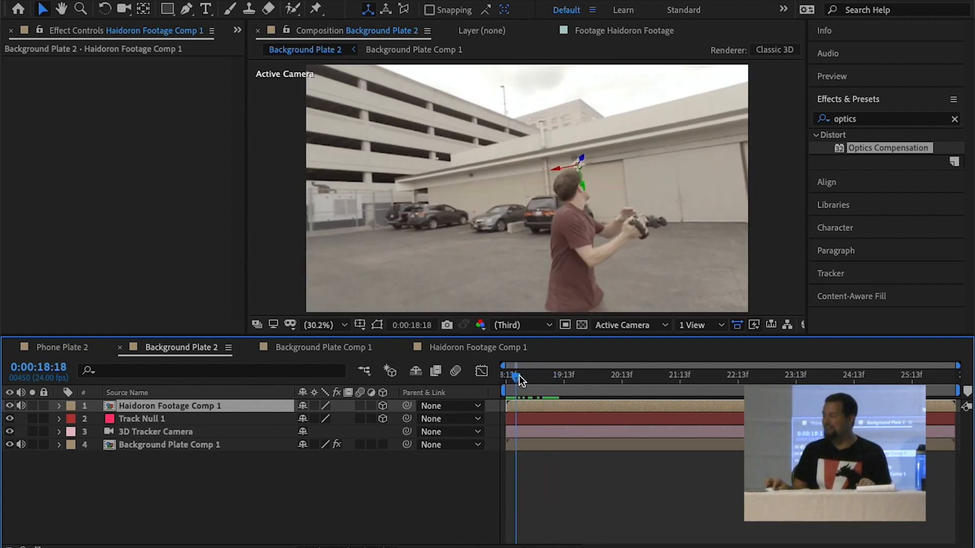
# Copy the Position value of Track Null 1 onto the Haidoron Footage Comp 1 layer
pyautogui.click(179, 419)
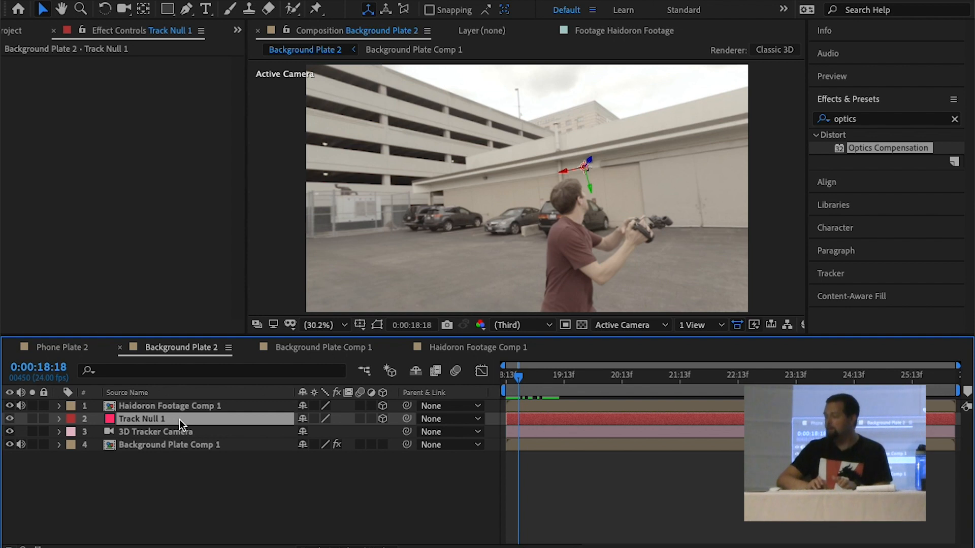
pyautogui.press('p')
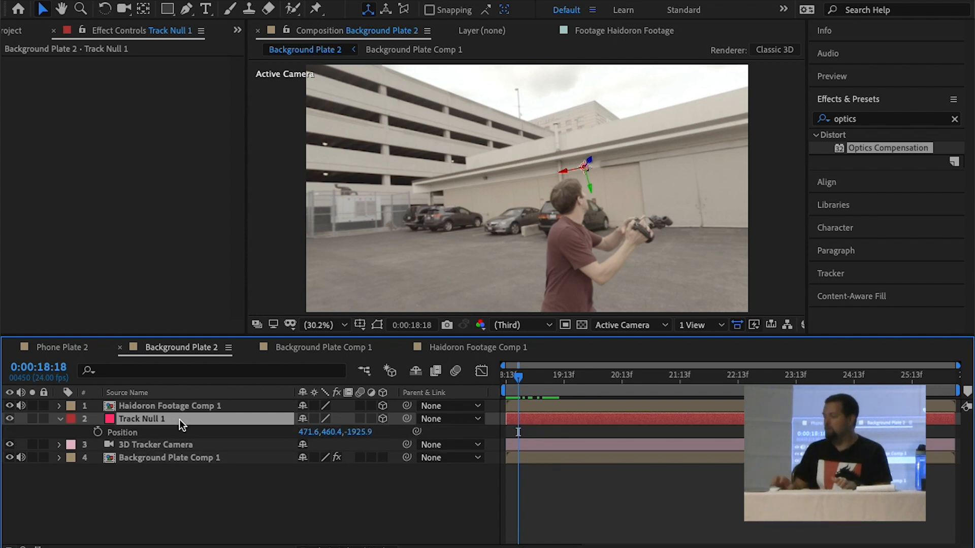
pyautogui.click(131, 436)
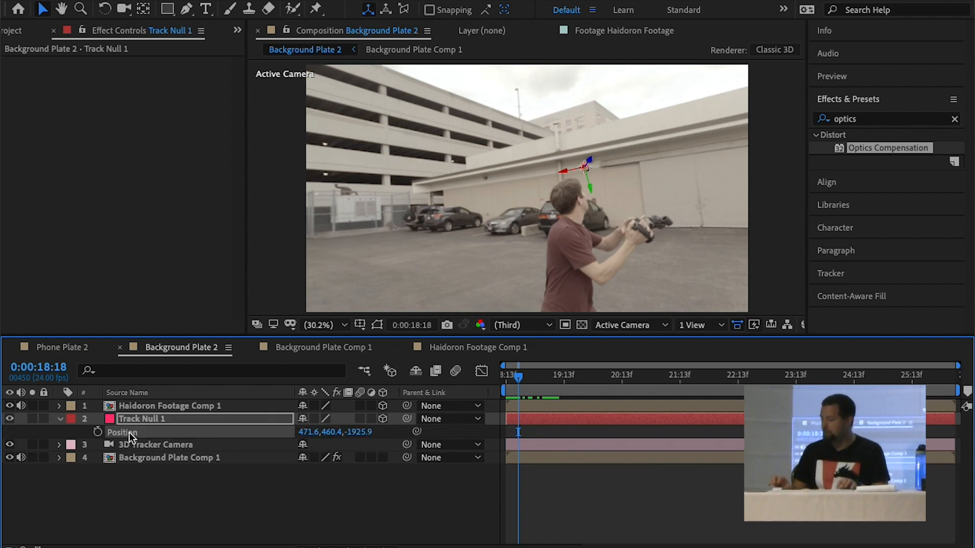
pyautogui.click(141, 404)
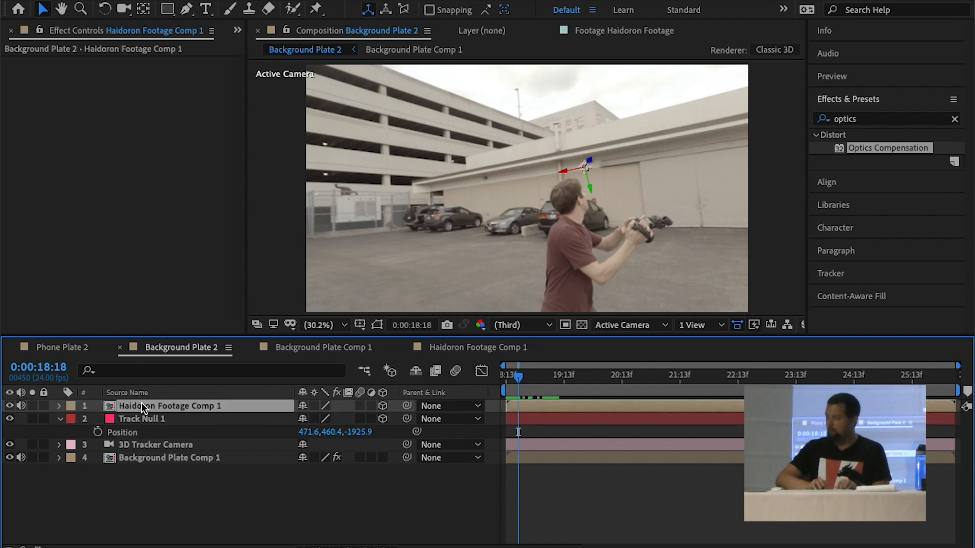
pyautogui.press('p')
pyautogui.click(143, 418)
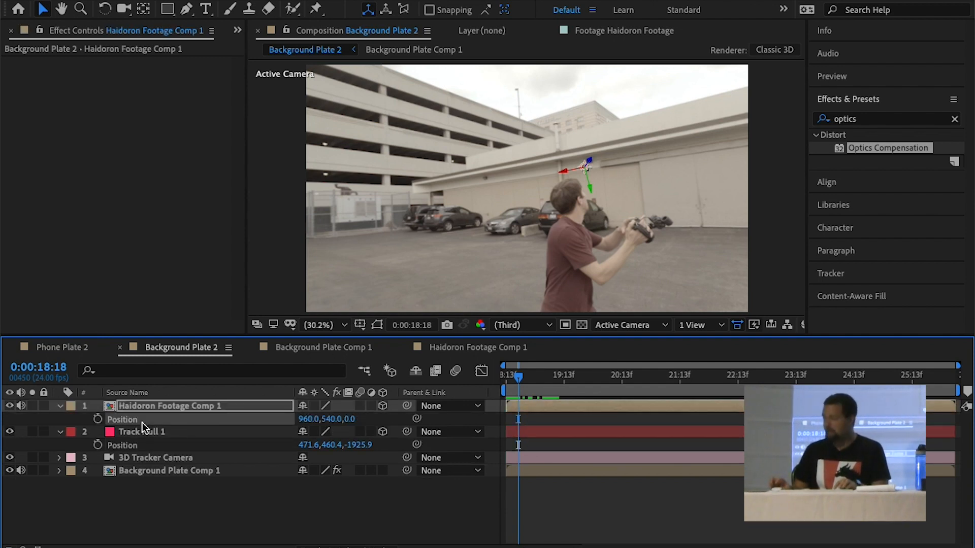
pyautogui.hotkey('ctrl', 'v')
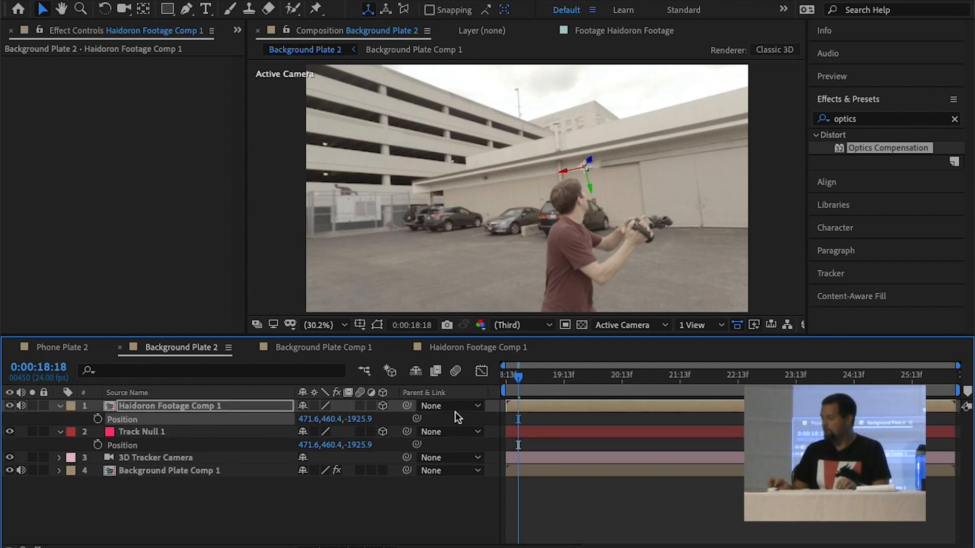
# Advance the shot to 0:00:23:00 and scale the Haidoron Footage Comp 1 layer down to 8%
pyautogui.moveTo(518, 378); pyautogui.dragTo(699, 382)
pyautogui.press('space')
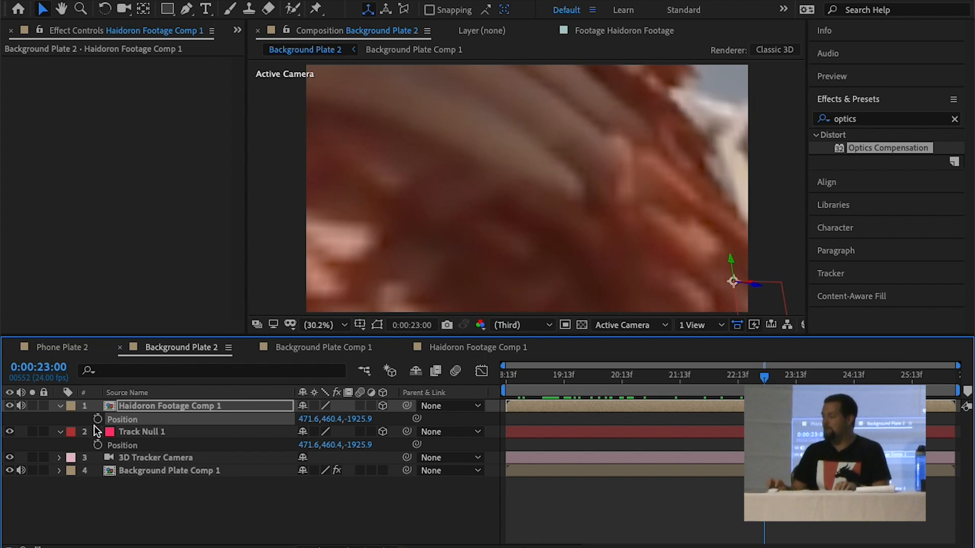
pyautogui.click(151, 405)
pyautogui.press('s')
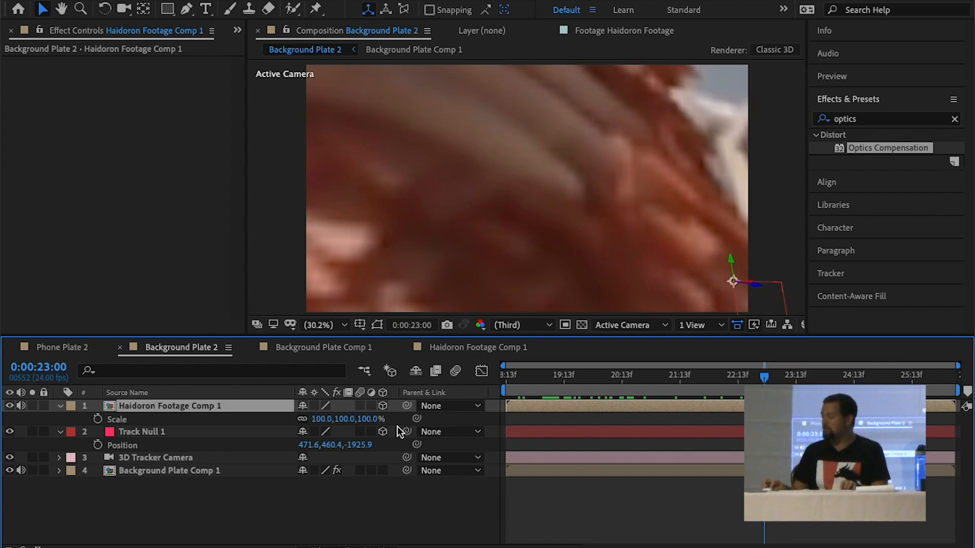
pyautogui.moveTo(374, 423); pyautogui.dragTo(301, 420)
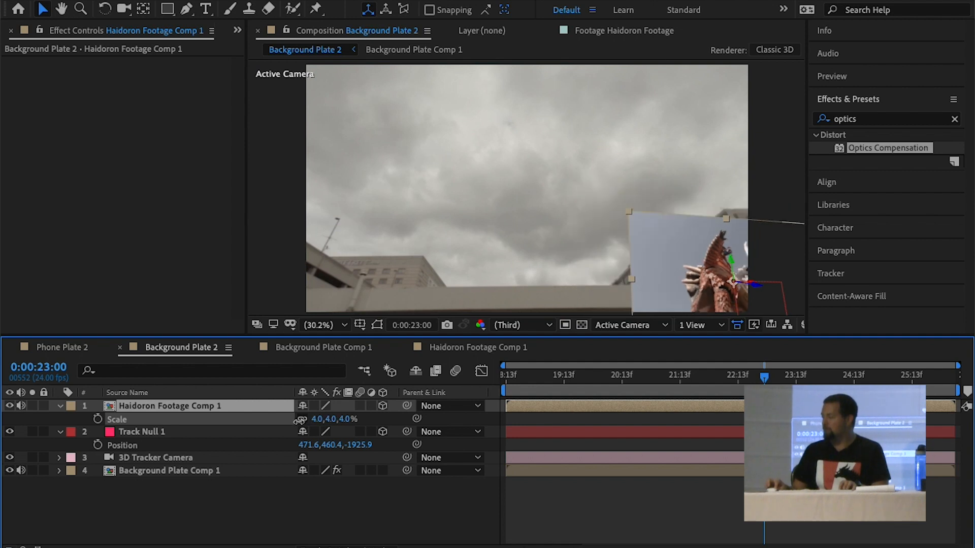
pyautogui.moveTo(301, 420); pyautogui.dragTo(304, 421)
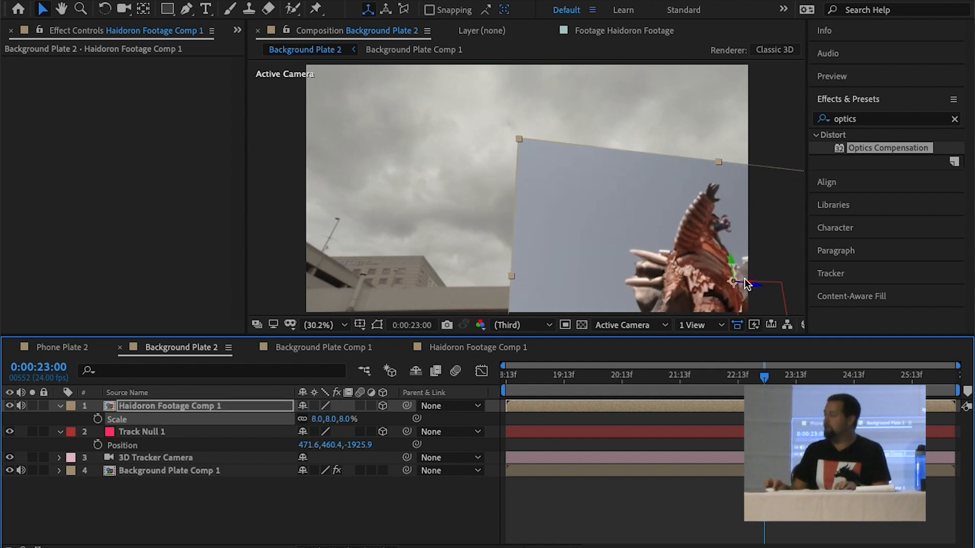
# Move the monster layer left and up above the roofline and rotate its orientation so that it faces the camera upright
pyautogui.moveTo(753, 285); pyautogui.dragTo(662, 273)
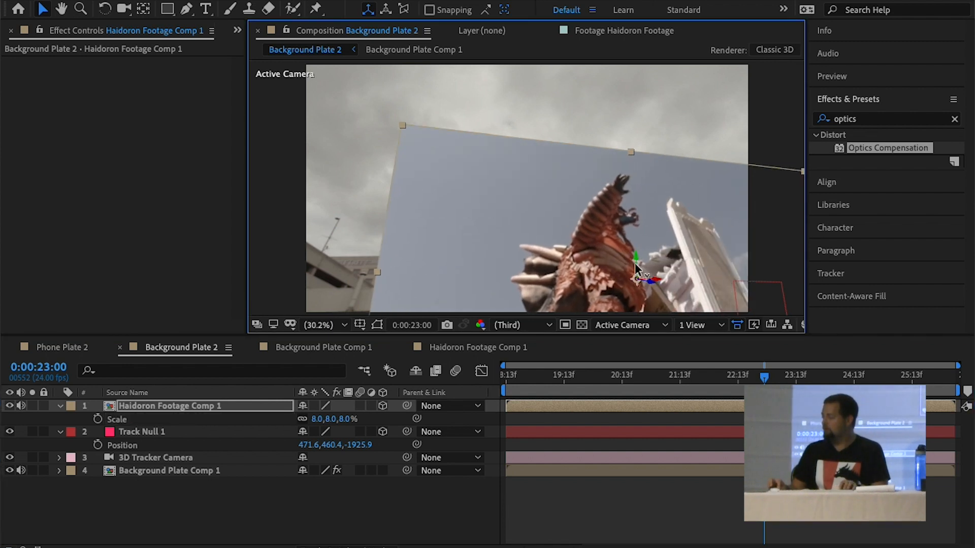
pyautogui.moveTo(636, 260); pyautogui.dragTo(635, 257)
pyautogui.press('w')
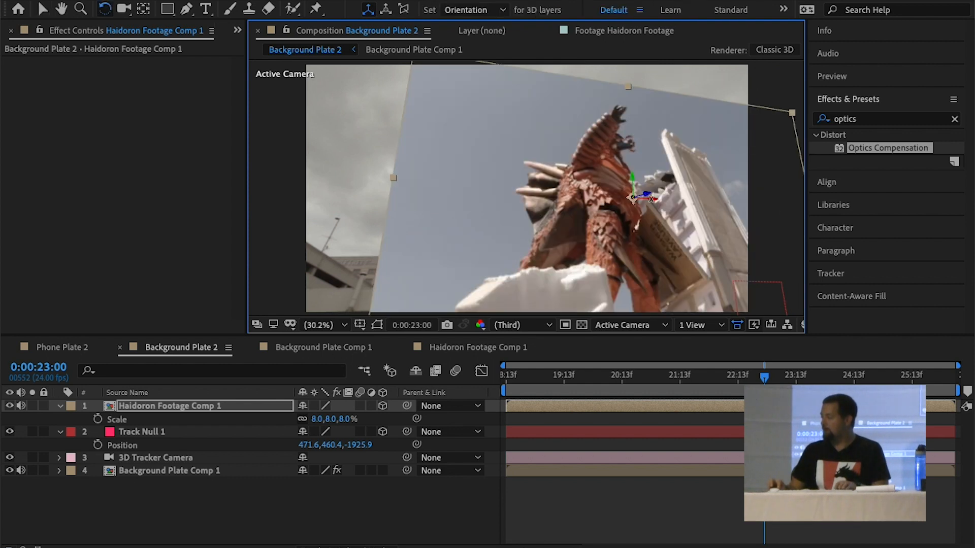
pyautogui.moveTo(650, 200)
pyautogui.mouseDown()
pyautogui.moveTo(631, 190)
pyautogui.moveTo(633, 200)
pyautogui.mouseUp()
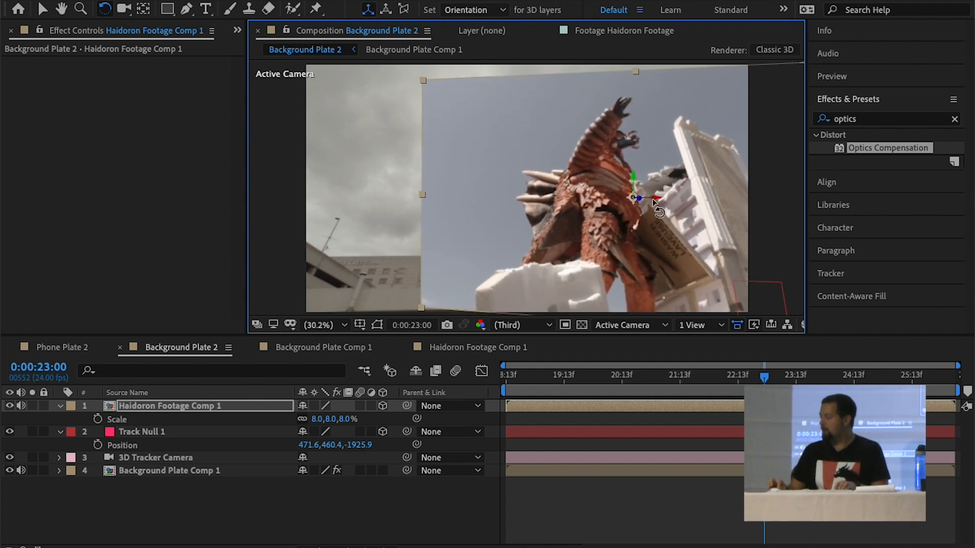
pyautogui.press('v')
pyautogui.moveTo(654, 197); pyautogui.dragTo(650, 196)
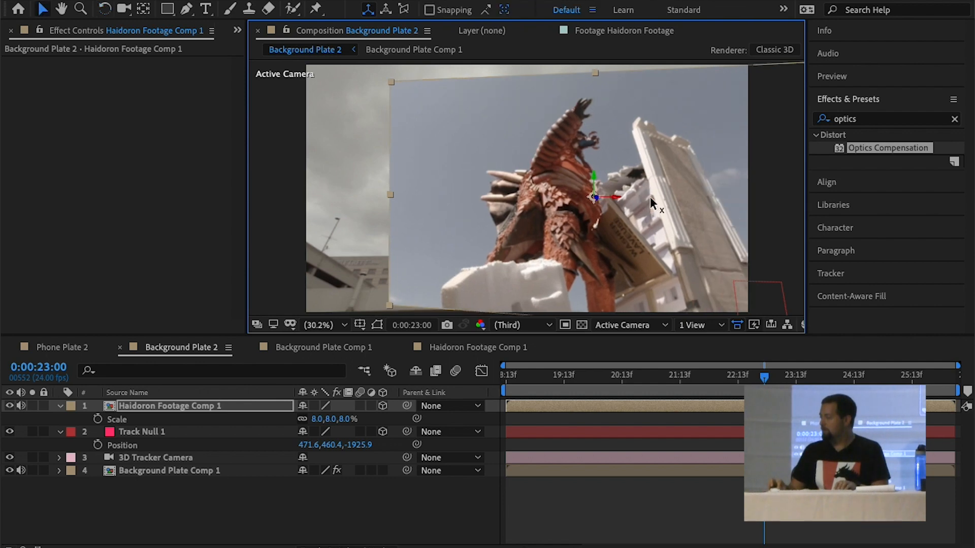
# Preview Background Plate 2 from the beginning to check how the placed monster layer follows the camera move
pyautogui.click(517, 377)
pyautogui.press('space')
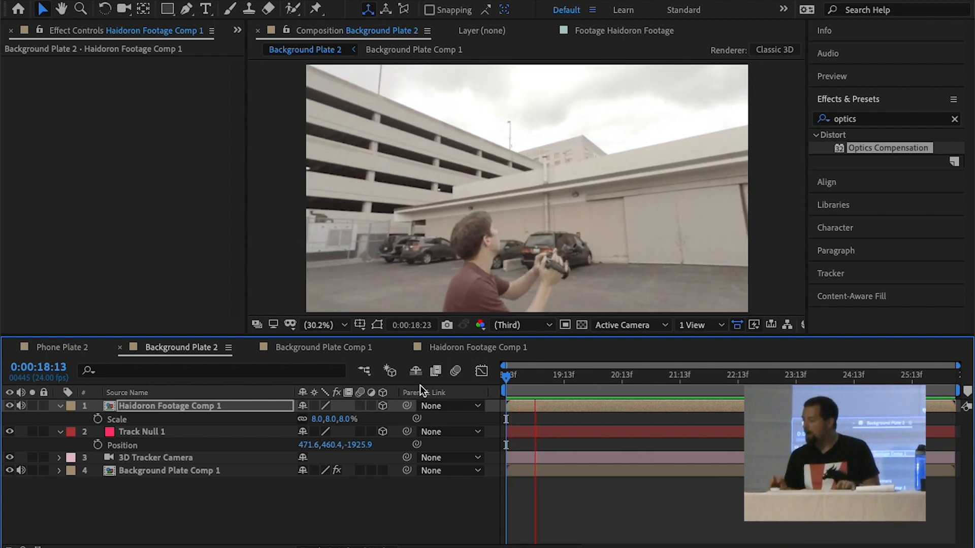
pyautogui.press('space')
# Compare Haidoron Footage Comp 1 with Background Plate 2, and scrub the shot to 0:00:21:05 to check the monster's placement
pyautogui.doubleClick(132, 410)
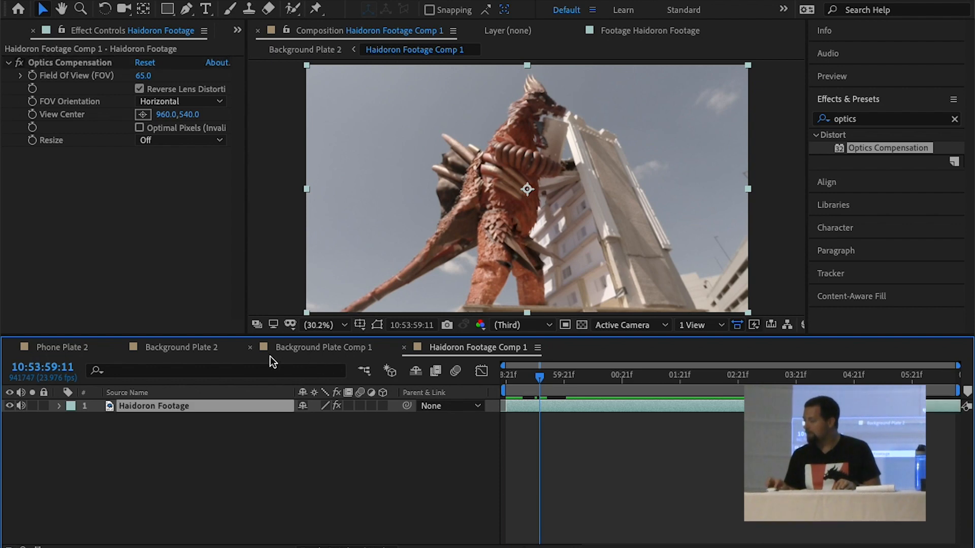
pyautogui.click(167, 347)
pyautogui.click(74, 346)
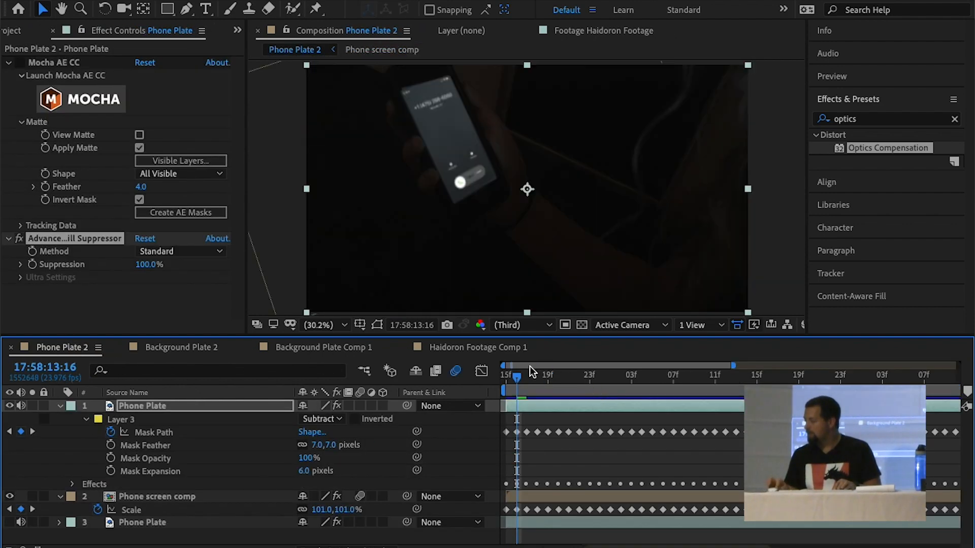
pyautogui.click(178, 349)
pyautogui.moveTo(548, 377); pyautogui.dragTo(514, 377)
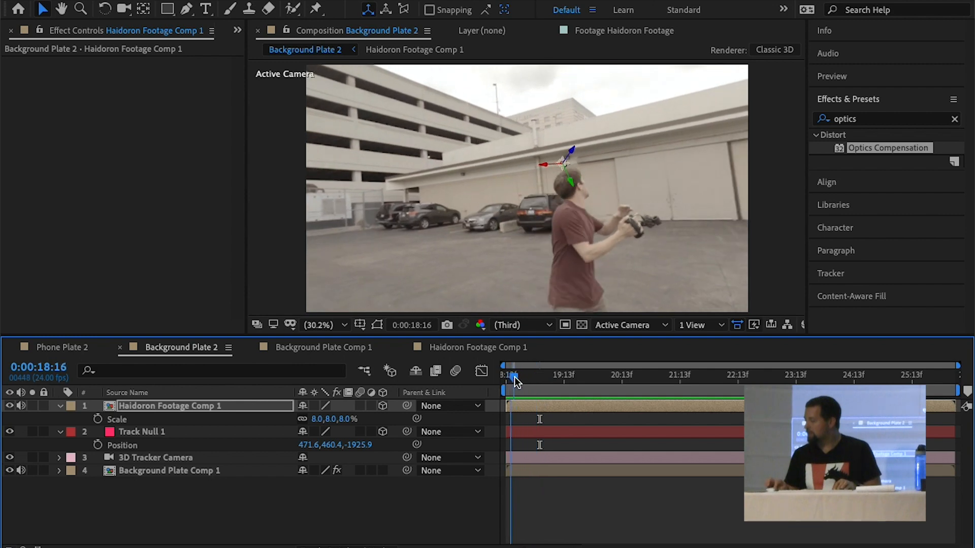
pyautogui.click(462, 348)
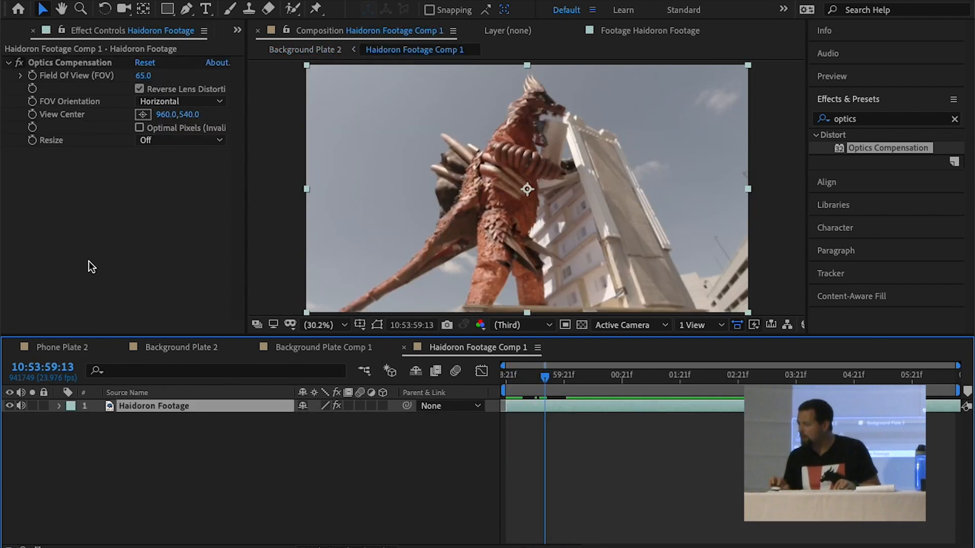
pyautogui.click(198, 349)
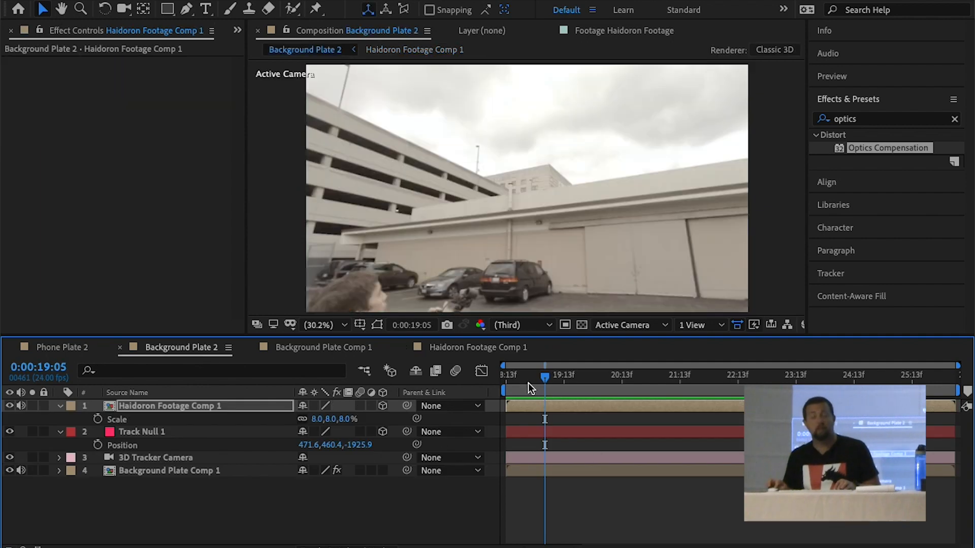
pyautogui.moveTo(520, 380); pyautogui.dragTo(660, 380)
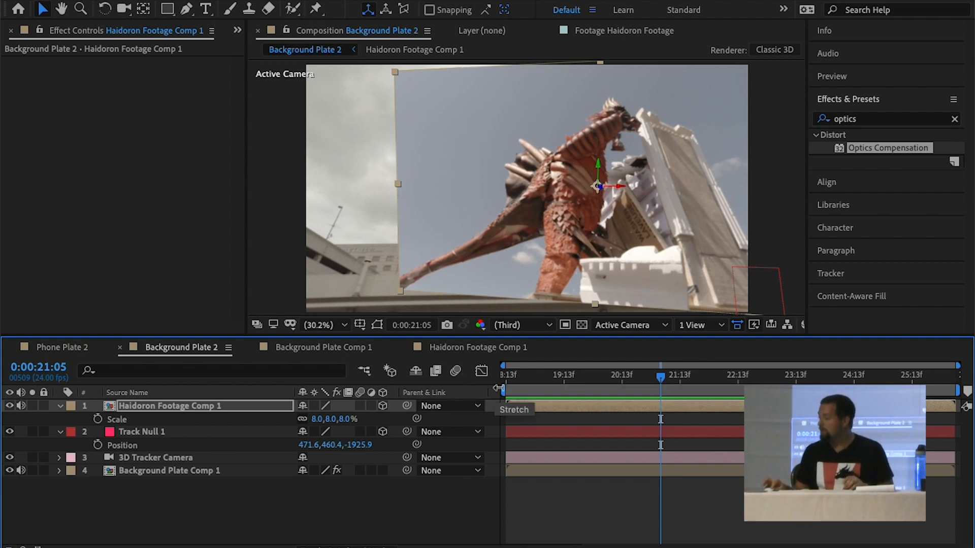
# Set the Background Plate 2 work area to start at 0:00:20:09 and preview the composite with the viewer enlarged
pyautogui.moveTo(504, 390); pyautogui.dragTo(604, 391)
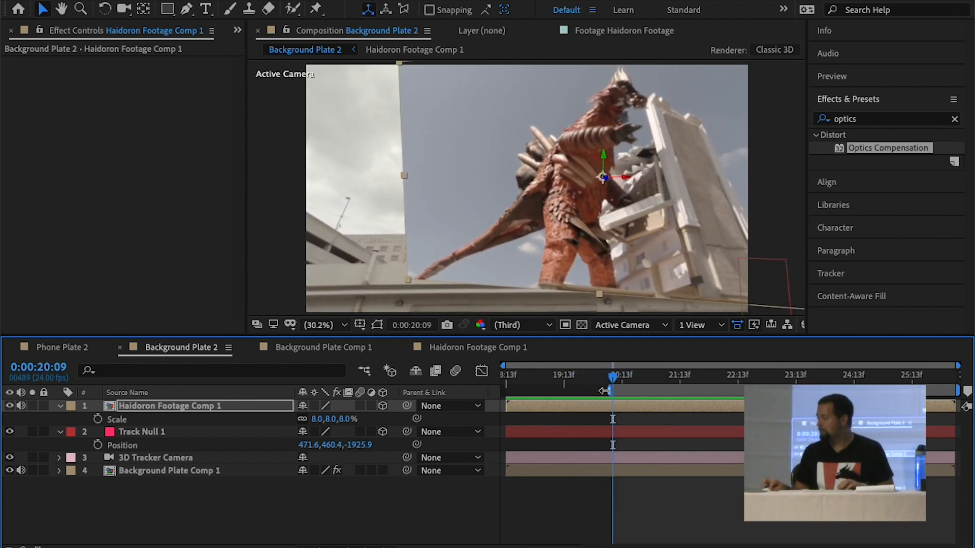
pyautogui.press('space')
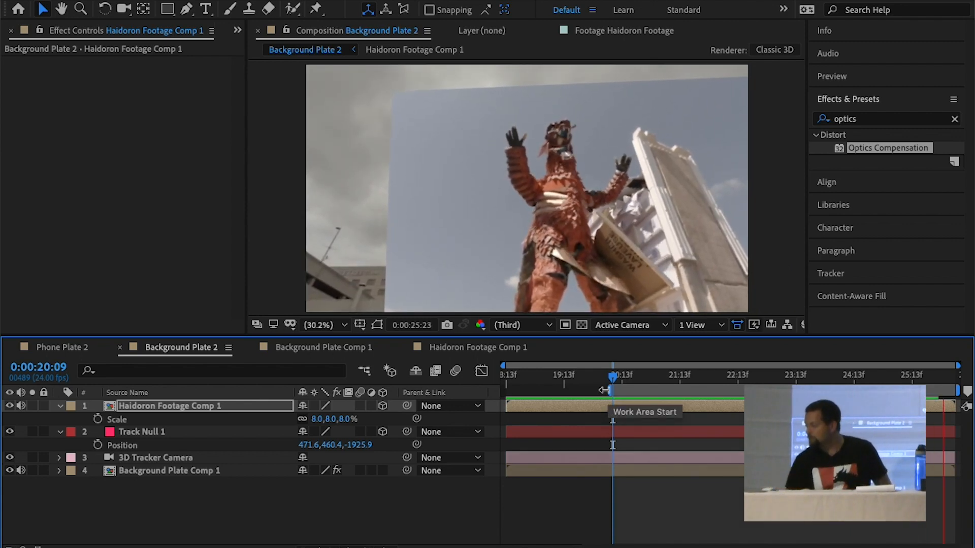
pyautogui.press('`')
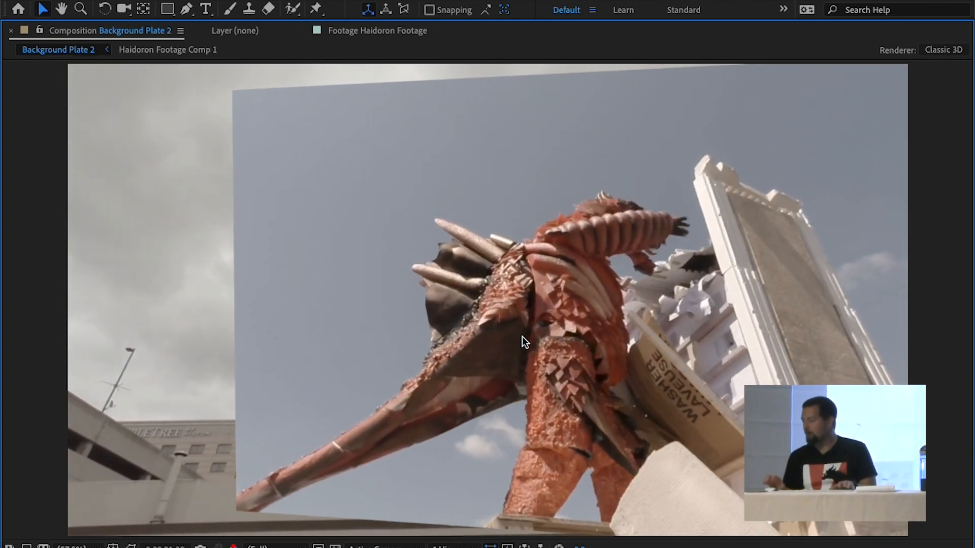
pyautogui.press('space')
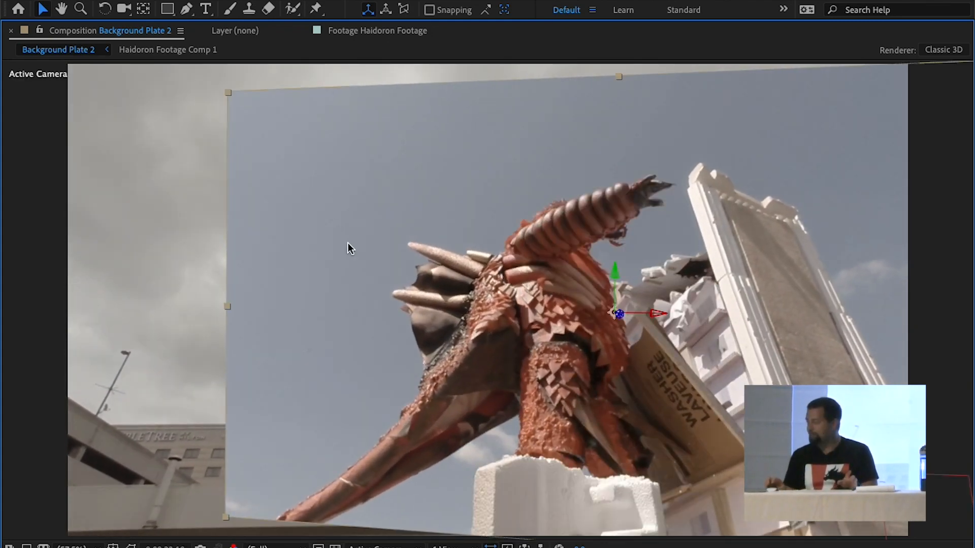
pyautogui.press('`')
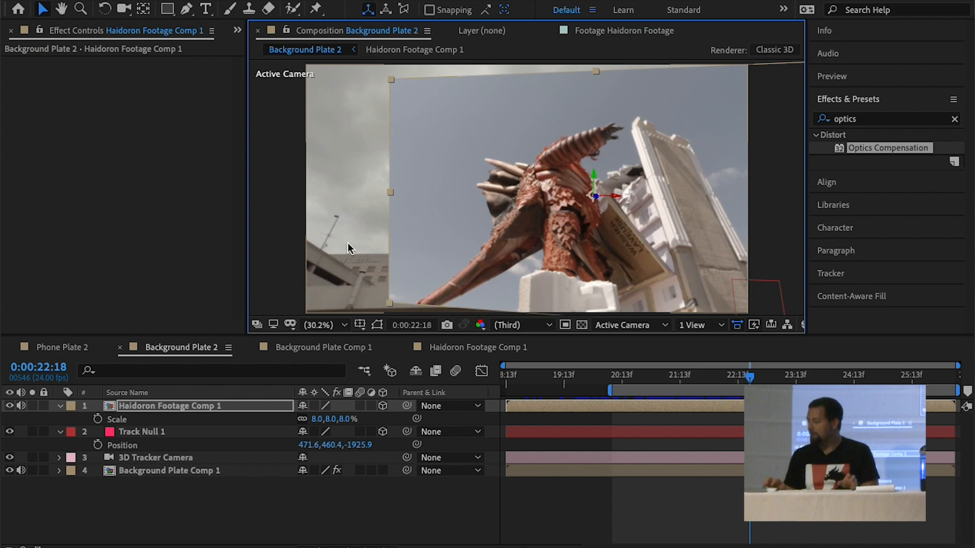
pyautogui.doubleClick(172, 405)
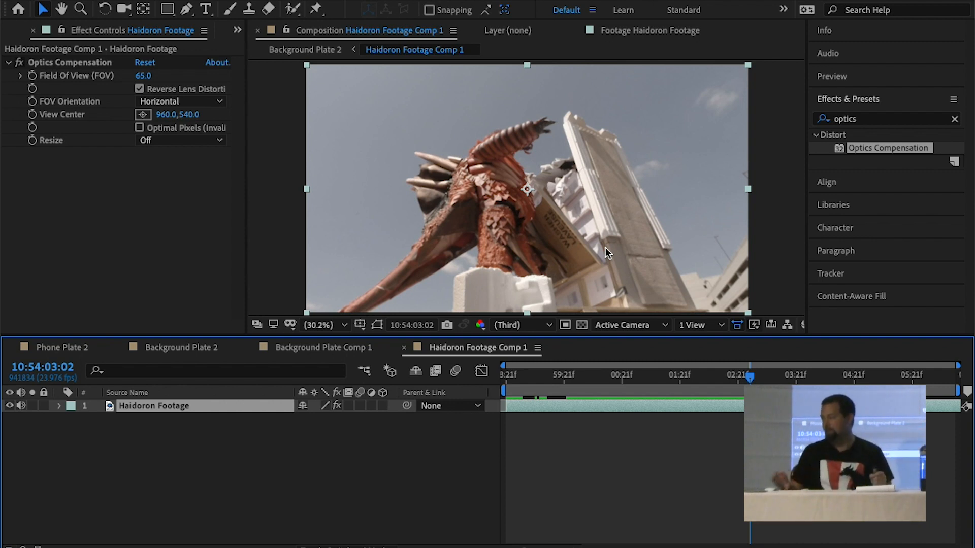
pyautogui.click(330, 348)
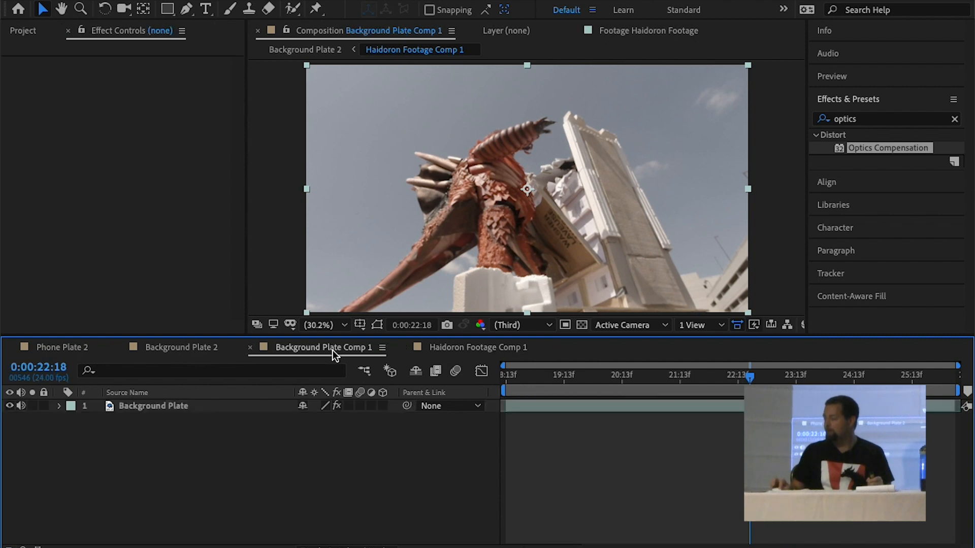
pyautogui.click(208, 348)
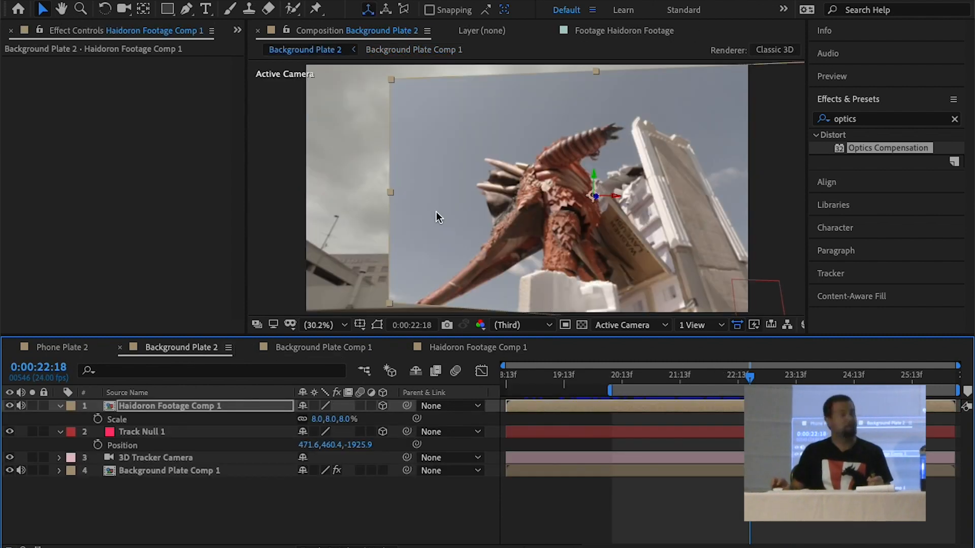
pyautogui.click(346, 188)
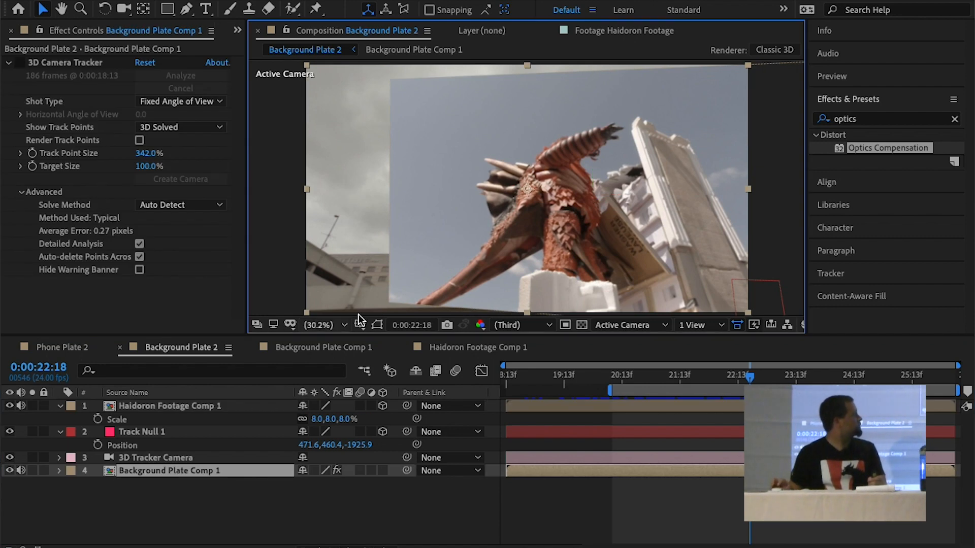
# Apply the Keylight + Key Cleaner + Advanced Spill Suppressor preset to Haidoron Footage in Haidoron Footage Comp 1 and sample the sky as Screen Colour
pyautogui.click(475, 347)
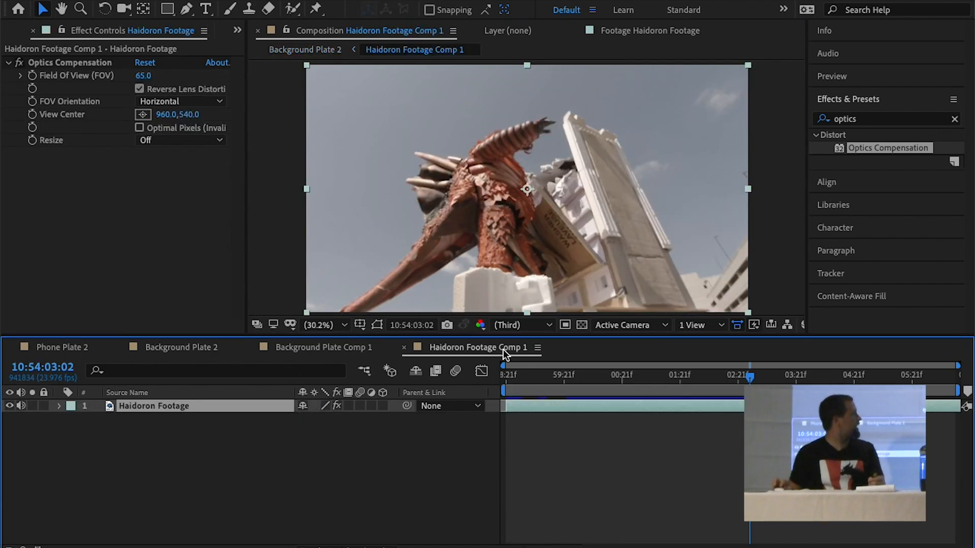
pyautogui.click(896, 120)
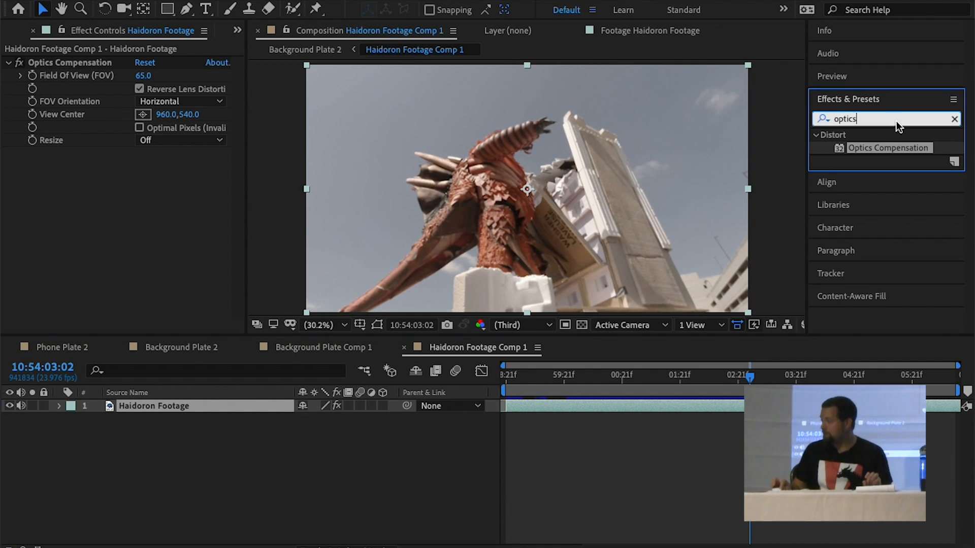
pyautogui.write('keyl')
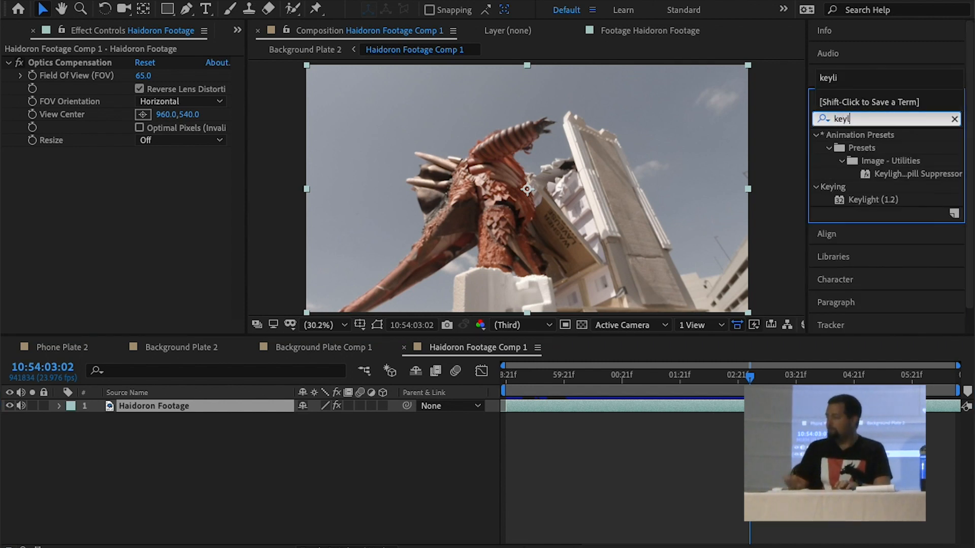
pyautogui.doubleClick(898, 175)
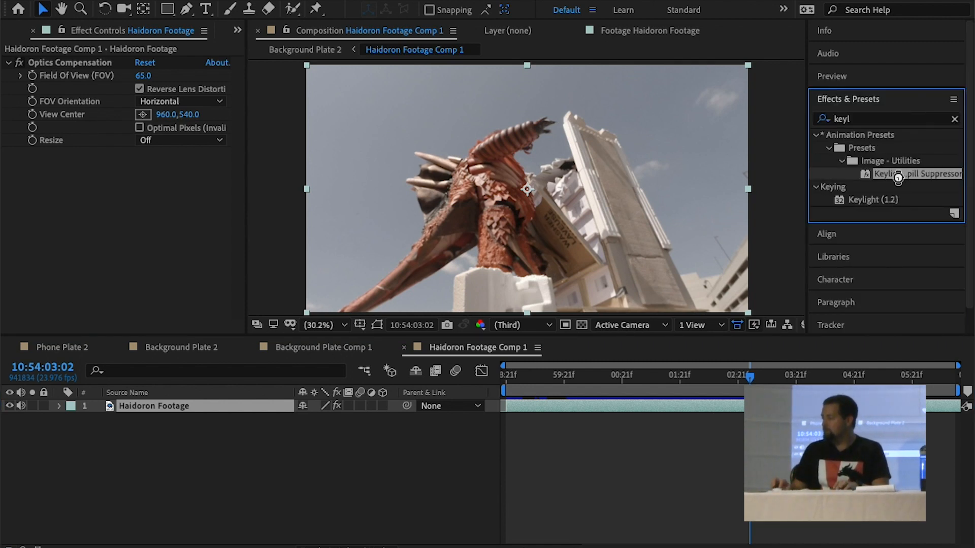
pyautogui.click(154, 160)
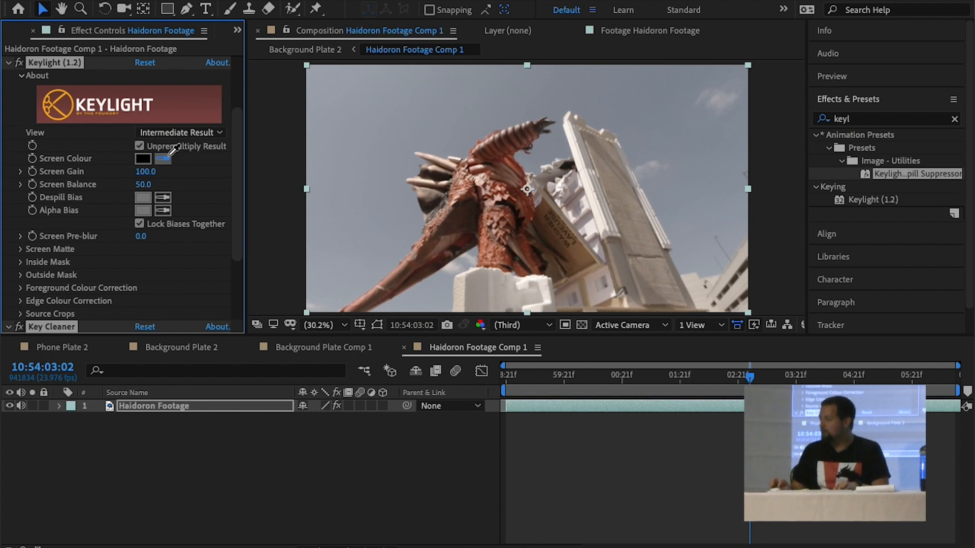
pyautogui.click(424, 111)
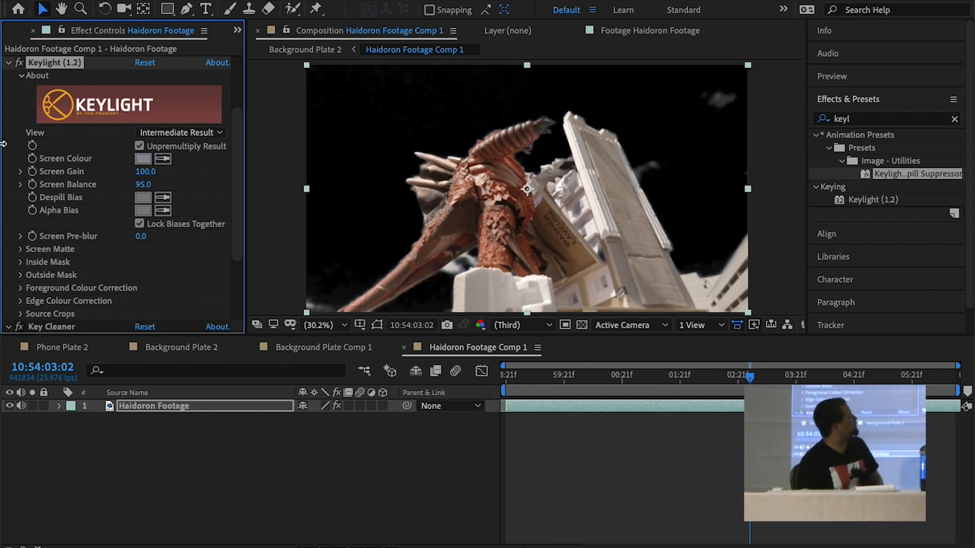
# Preview the keyed monster footage from the comp's start up to 10:54:00:09, and disable Key Cleaner to judge the raw key
pyautogui.click(506, 374)
pyautogui.press('space')
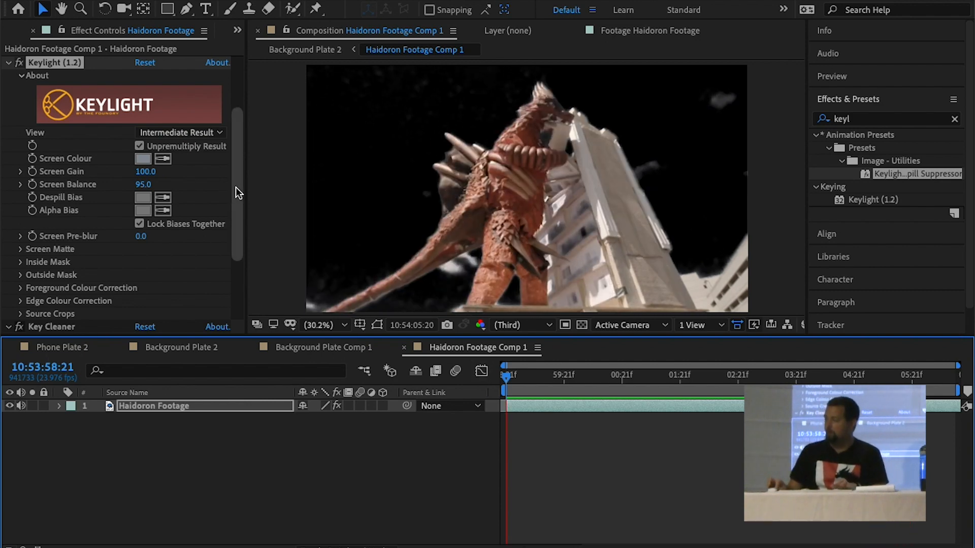
pyautogui.moveTo(236, 188); pyautogui.dragTo(230, 225)
pyautogui.click(309, 447)
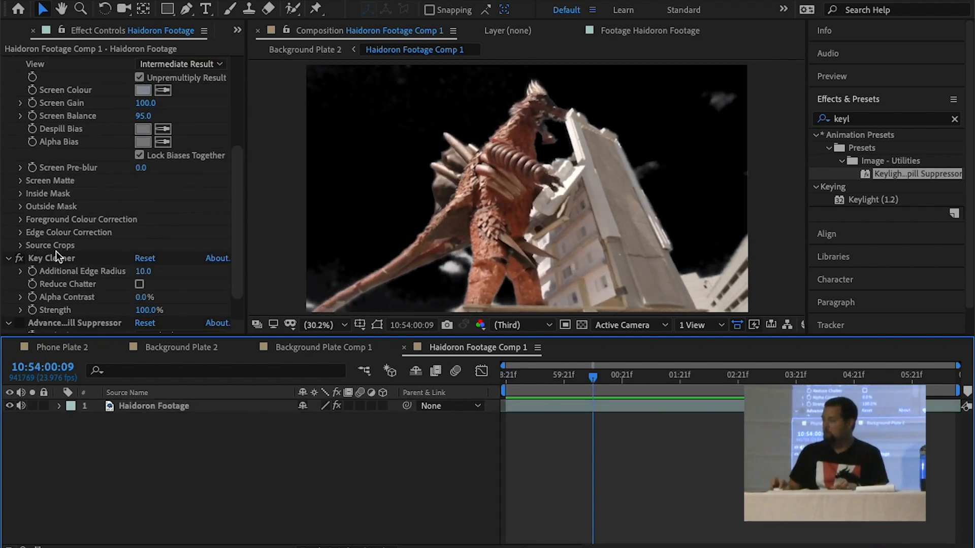
pyautogui.moveTo(236, 194); pyautogui.dragTo(237, 88)
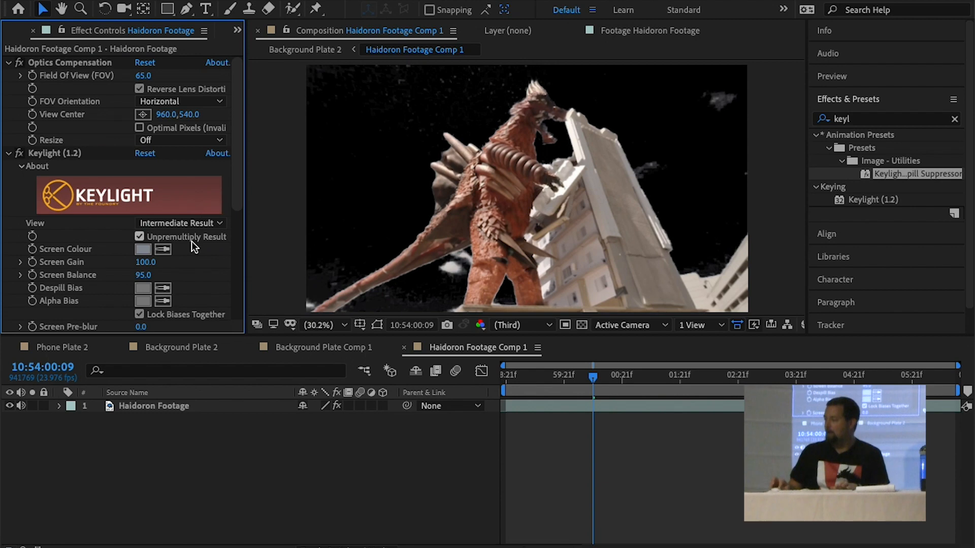
pyautogui.moveTo(241, 190); pyautogui.dragTo(236, 246)
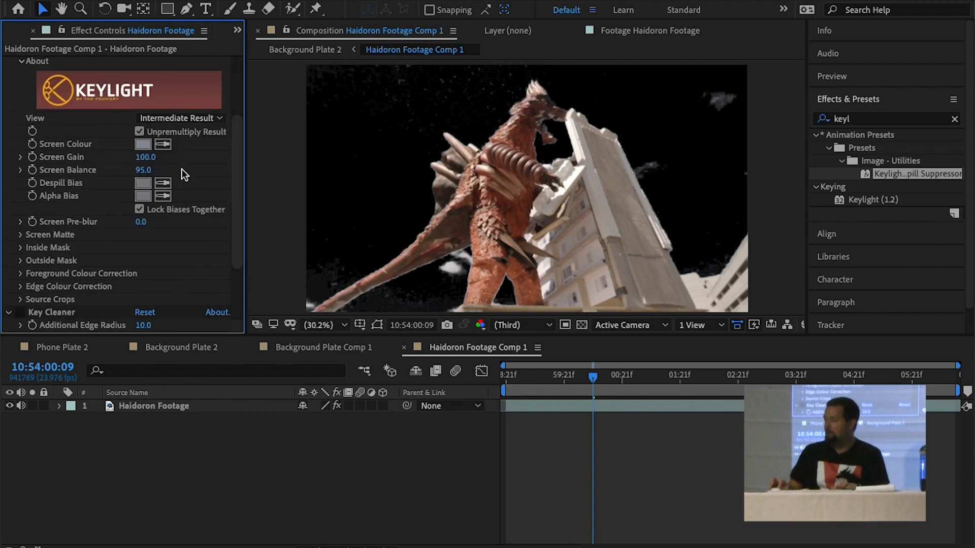
# Switch the Keylight view to Screen Matte and set the Screen Gain to 122
pyautogui.click(193, 117)
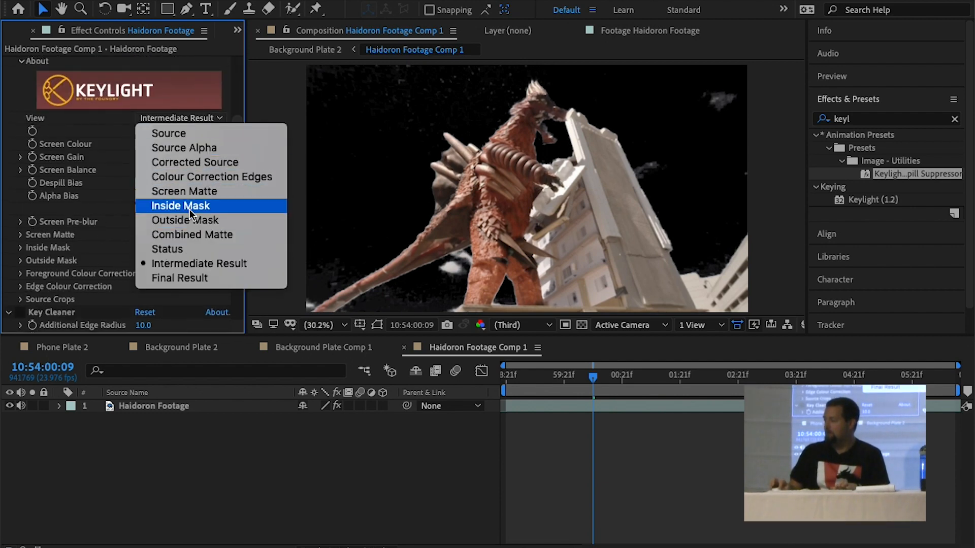
pyautogui.click(190, 191)
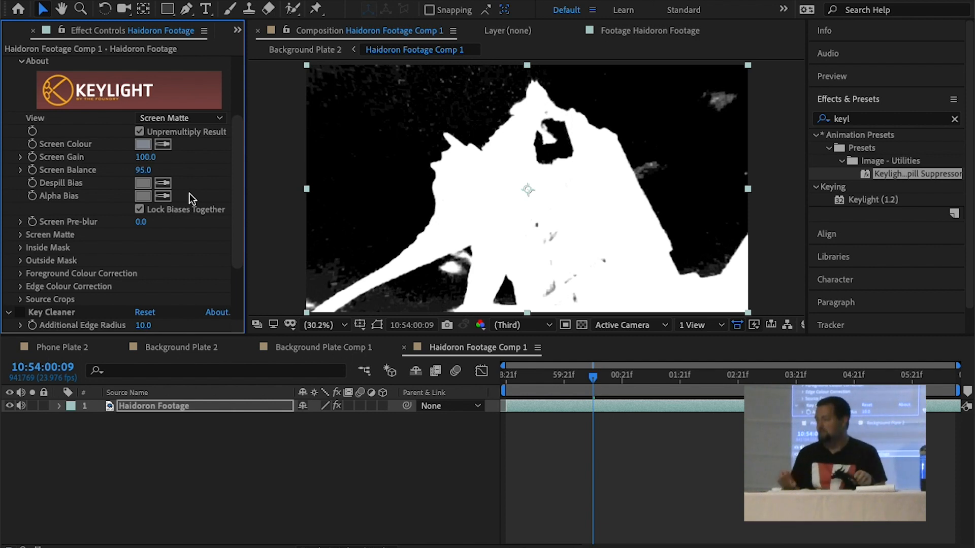
pyautogui.moveTo(142, 162); pyautogui.dragTo(159, 159)
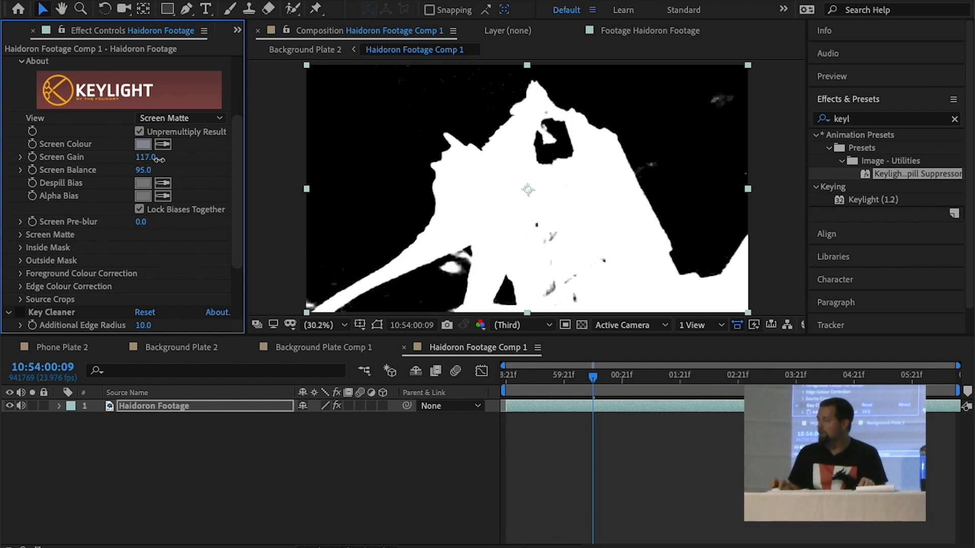
pyautogui.moveTo(160, 159); pyautogui.dragTo(163, 159)
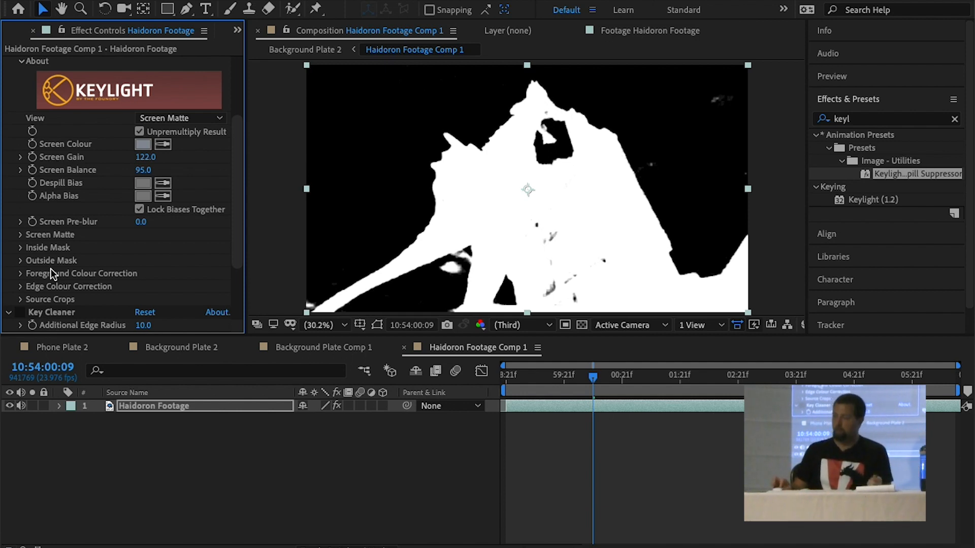
# Set Keylight's Clip White to 33 in the Screen Matte settings and return the view to Intermediate Result
pyautogui.click(20, 236)
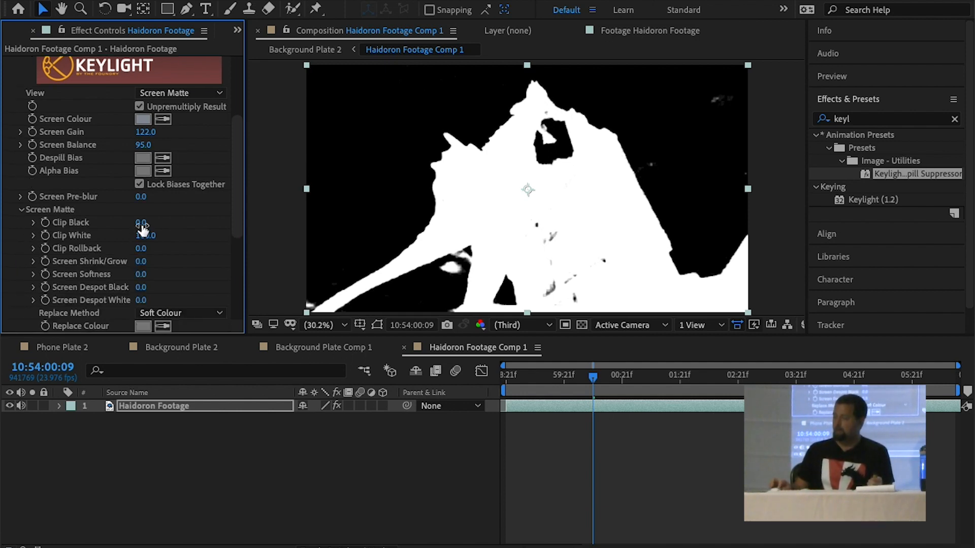
pyautogui.moveTo(147, 238); pyautogui.dragTo(87, 230)
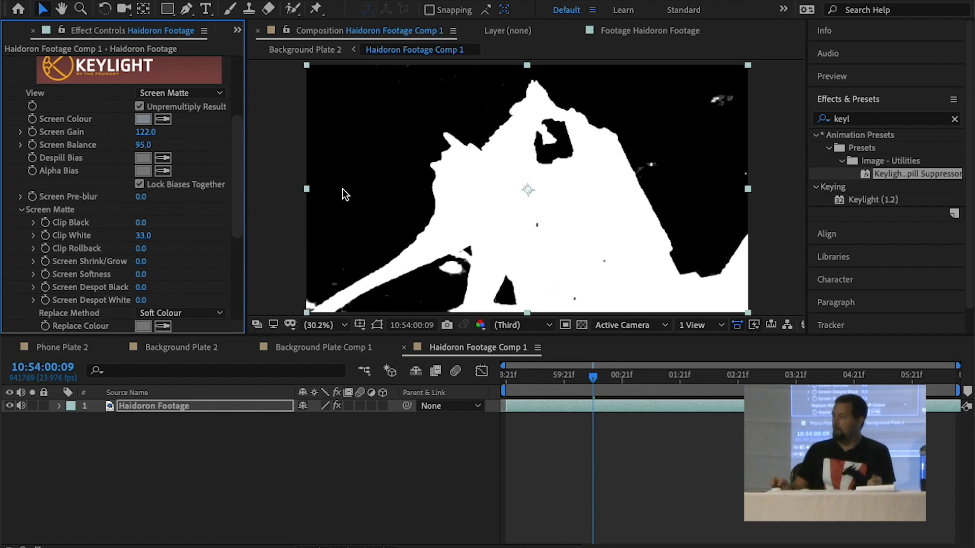
pyautogui.click(182, 93)
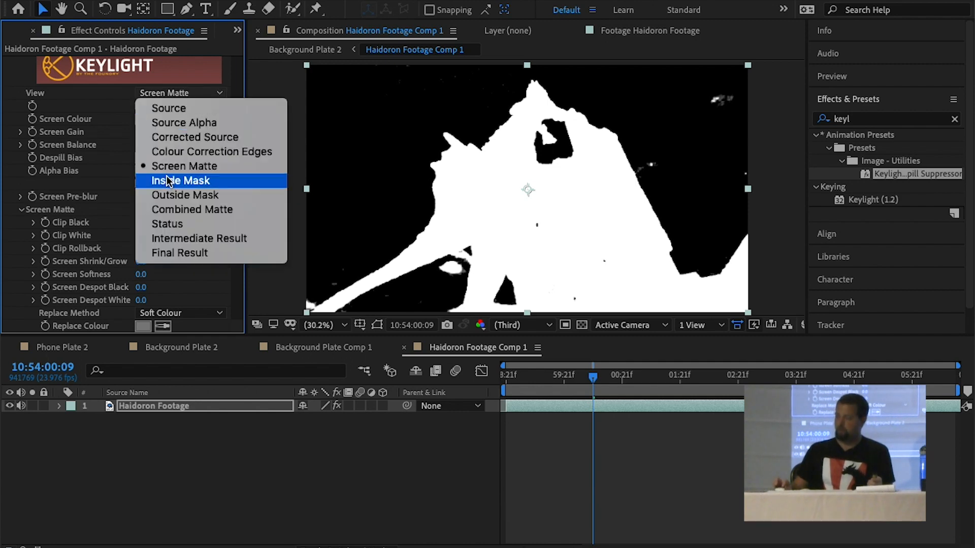
pyautogui.click(166, 229)
pyautogui.click(178, 92)
pyautogui.press('Escape')
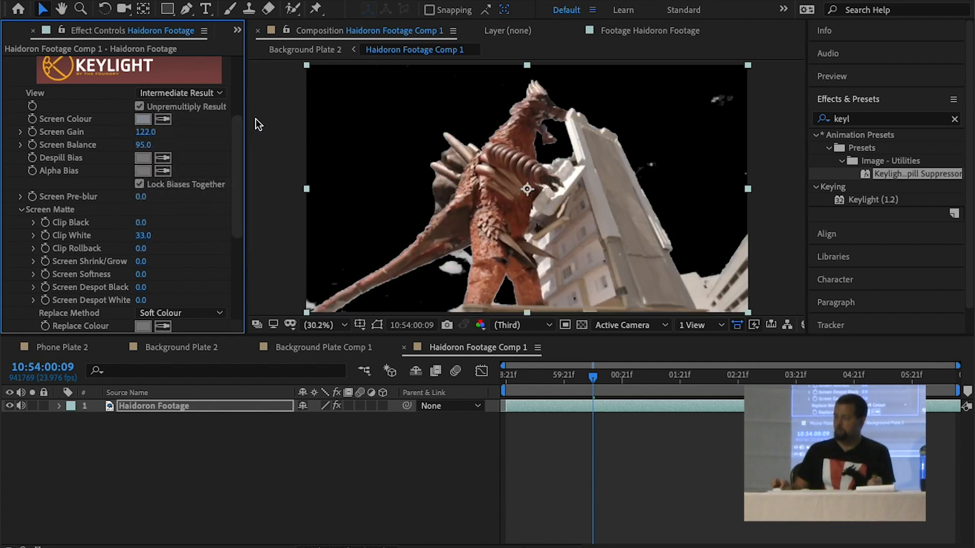
# Enable the Key Cleaner and Advanced Spill Suppressor effects on Haidoron Footage and save the project
pyautogui.moveTo(240, 126); pyautogui.dragTo(239, 199)
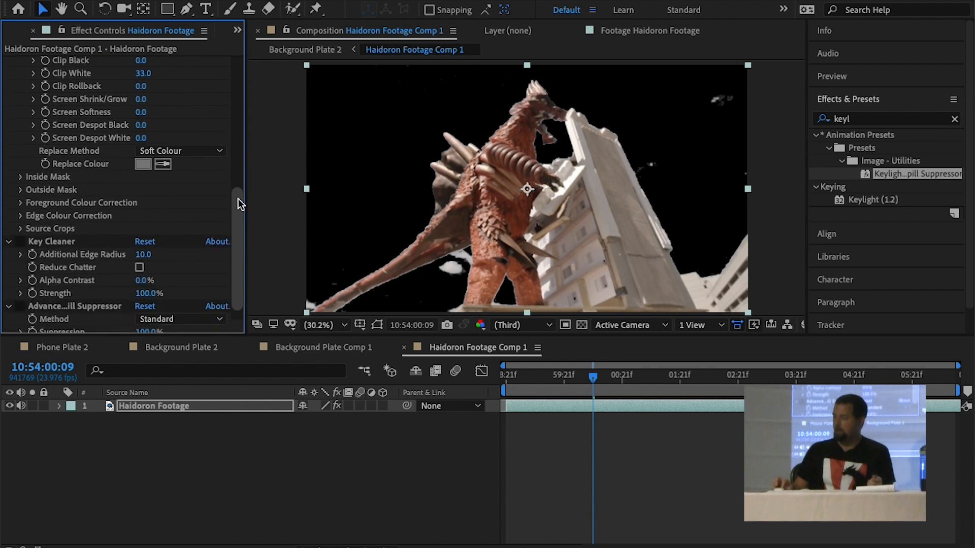
pyautogui.click(18, 239)
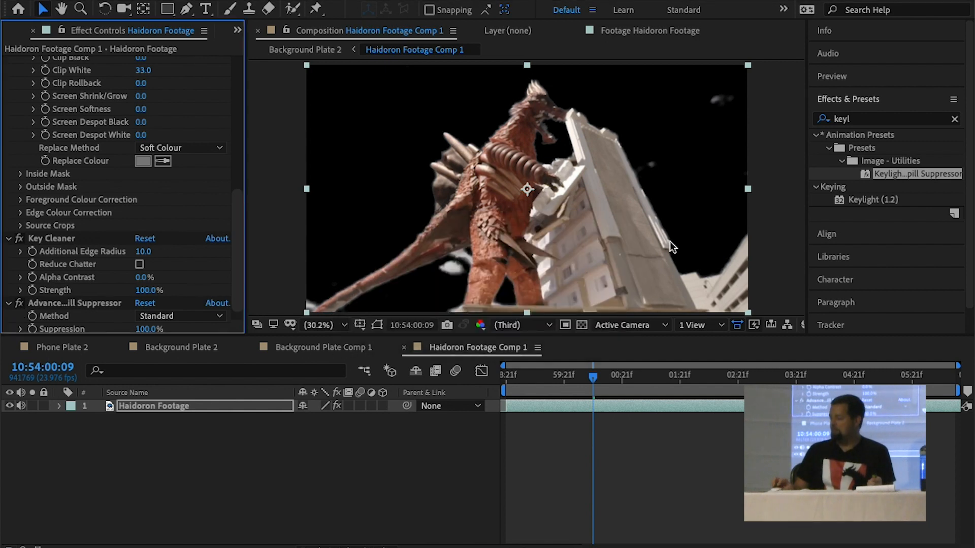
pyautogui.hotkey('ctrl', 's')
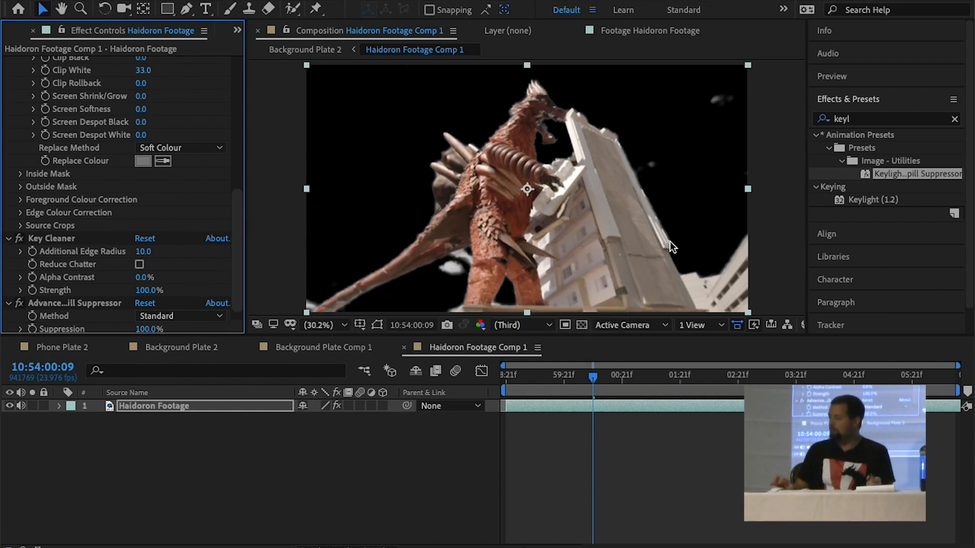
# Close Background Plate Comp 1 and preview Background Plate 2 to check the keyed monster against the sky
pyautogui.click(327, 348)
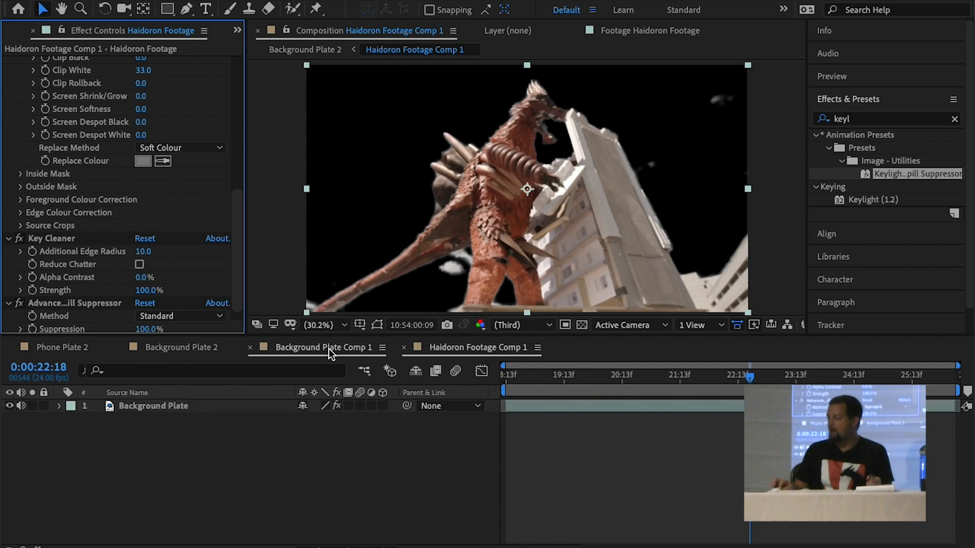
pyautogui.click(249, 347)
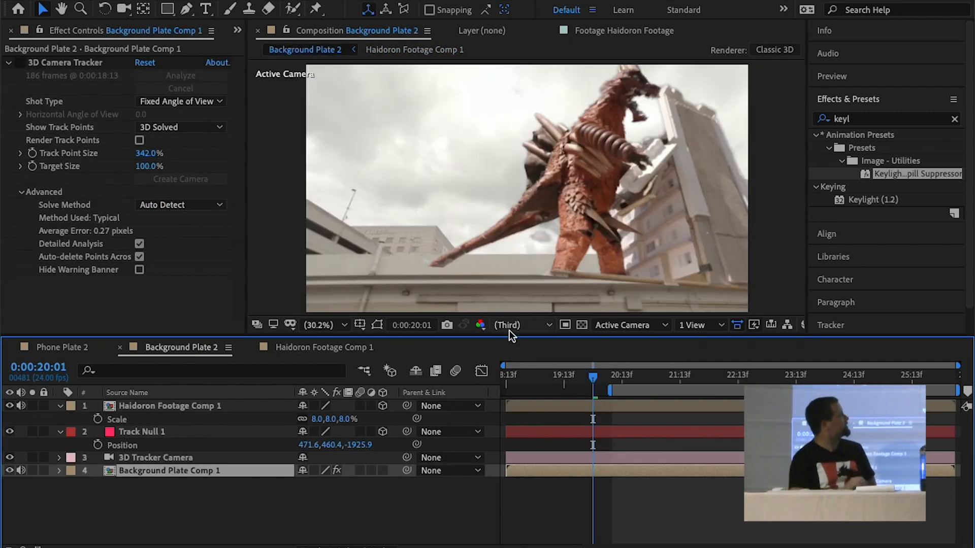
pyautogui.press('space')
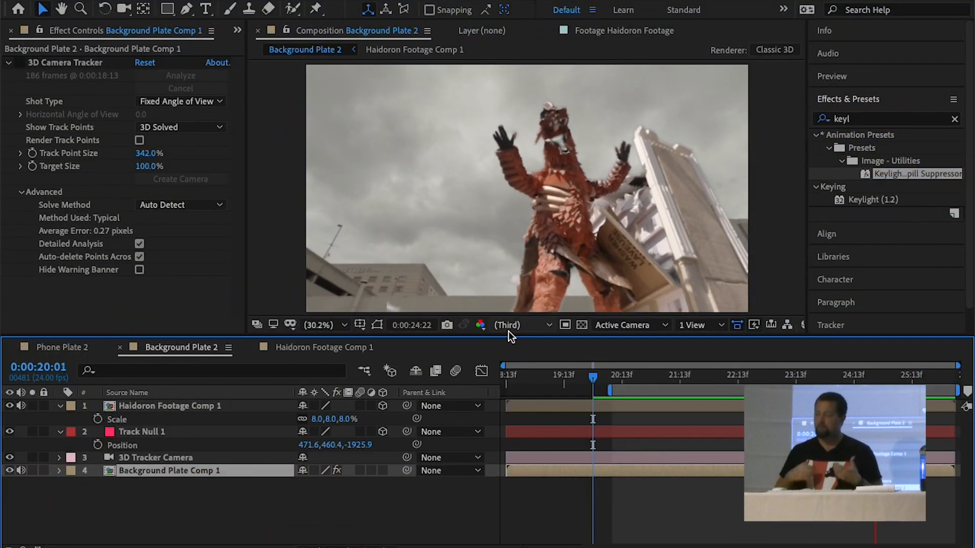
pyautogui.press('space')
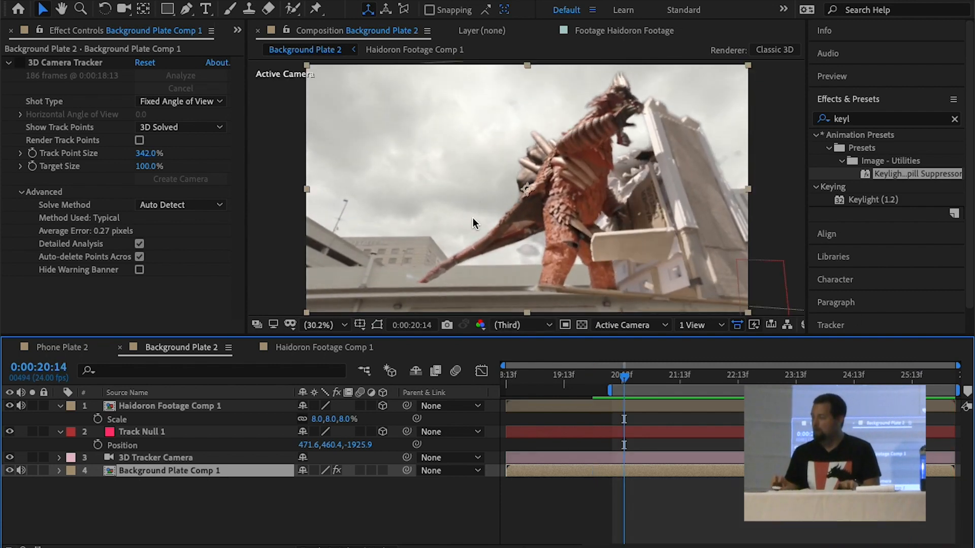
# Solo the Background Plate Comp 1 layer to view the plate without the monster
pyautogui.click(32, 471)
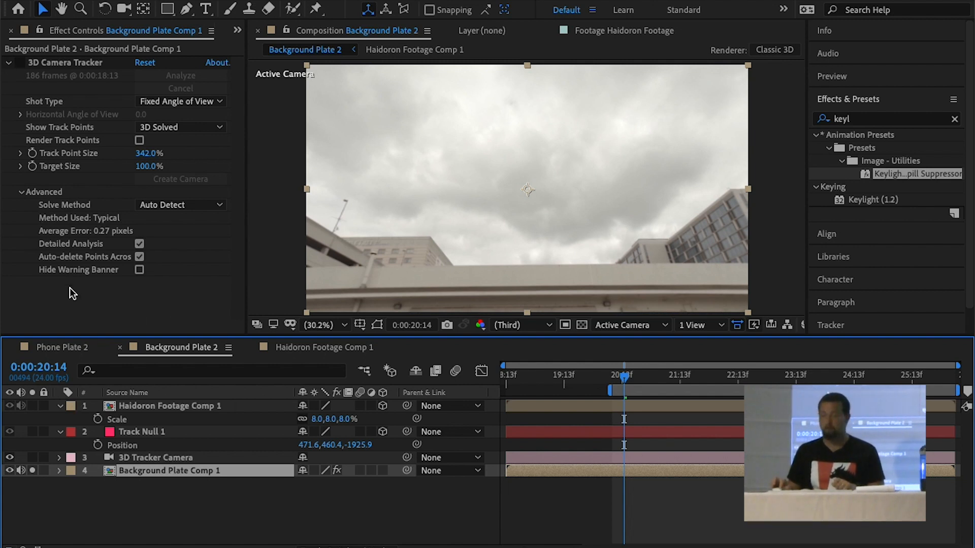
# Apply the Mocha AE CC effect to Background Plate Comp 1 and launch Mocha from it
pyautogui.click(910, 121)
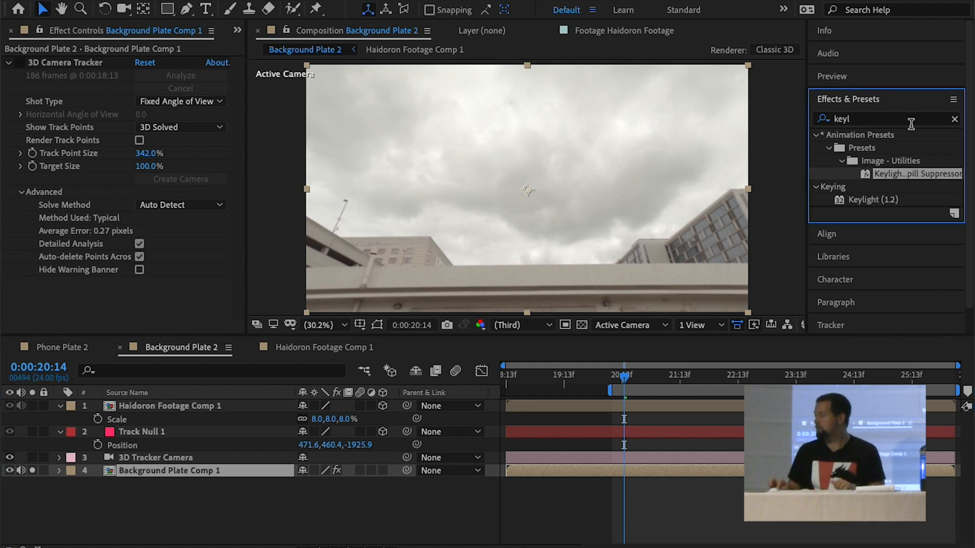
pyautogui.click(908, 120)
pyautogui.write('mocha')
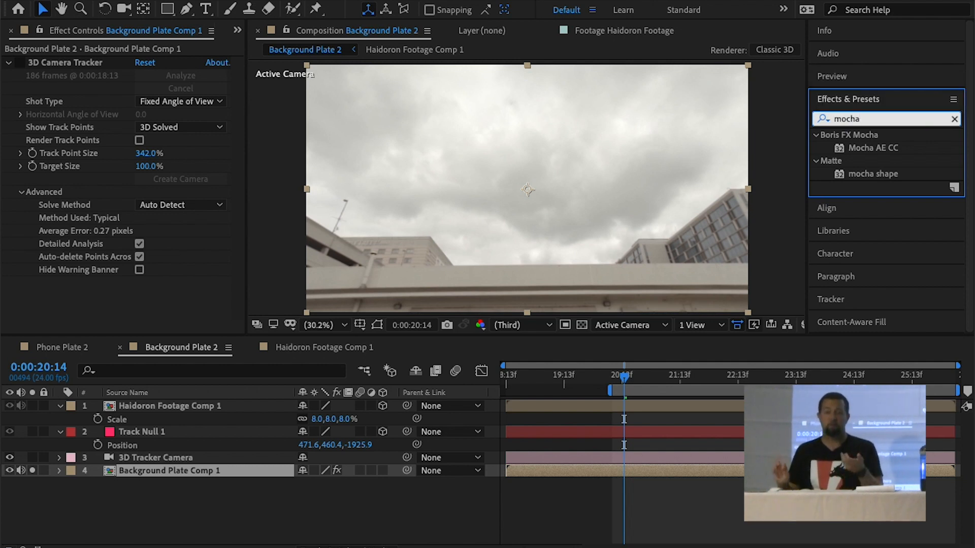
pyautogui.doubleClick(860, 148)
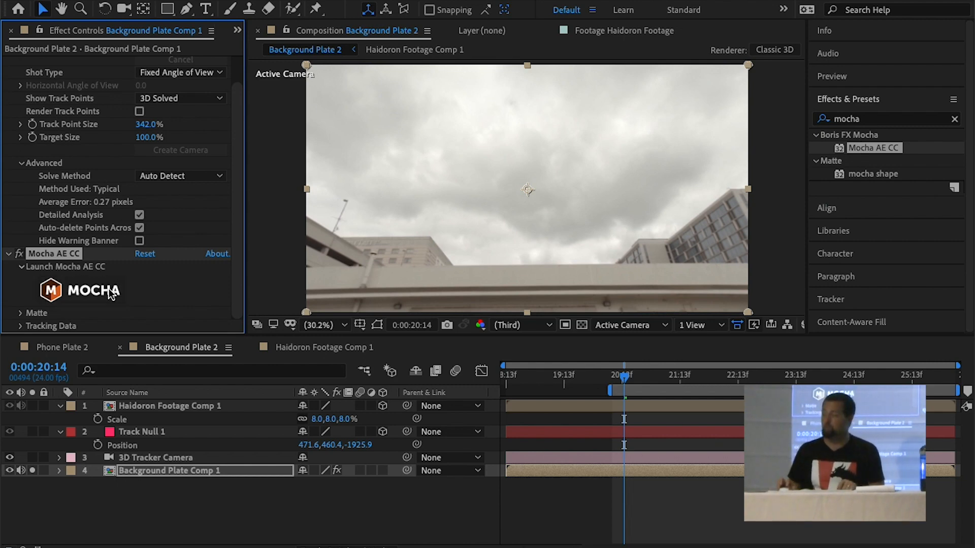
pyautogui.click(109, 289)
# At frame 58, draw a closed four-point X-Spline around the foreground wall and square off its corners
pyautogui.moveTo(247, 289); pyautogui.dragTo(285, 282)
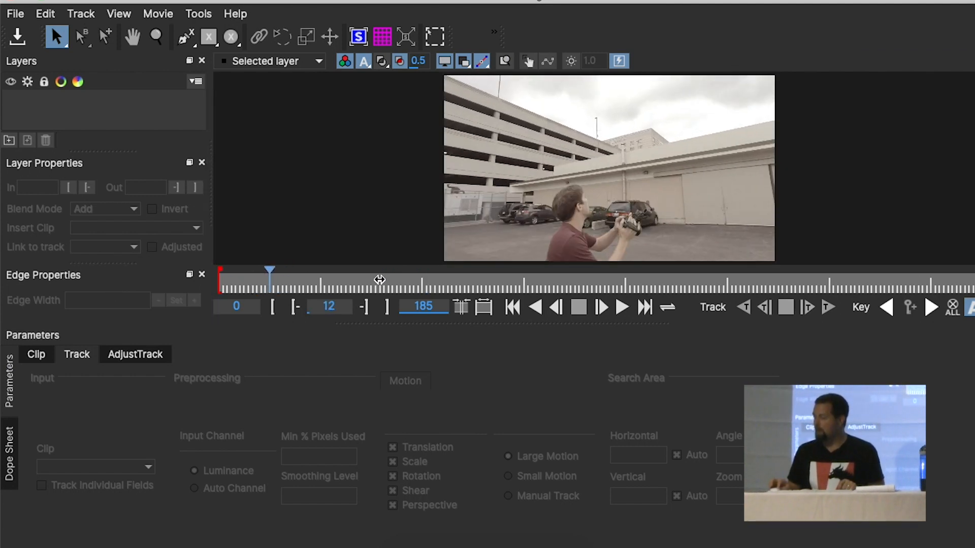
pyautogui.click(431, 278)
pyautogui.moveTo(451, 284); pyautogui.dragTo(463, 285)
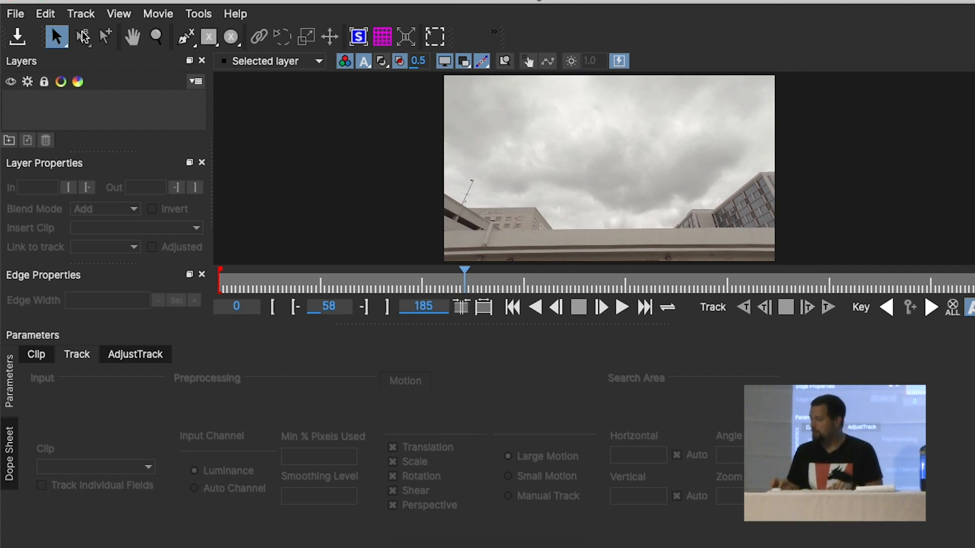
pyautogui.click(185, 37)
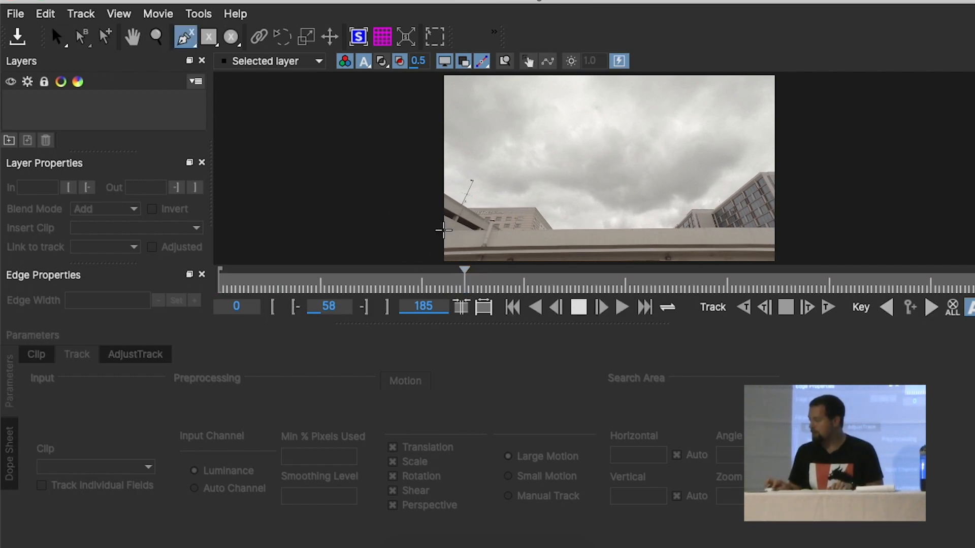
pyautogui.click(444, 231)
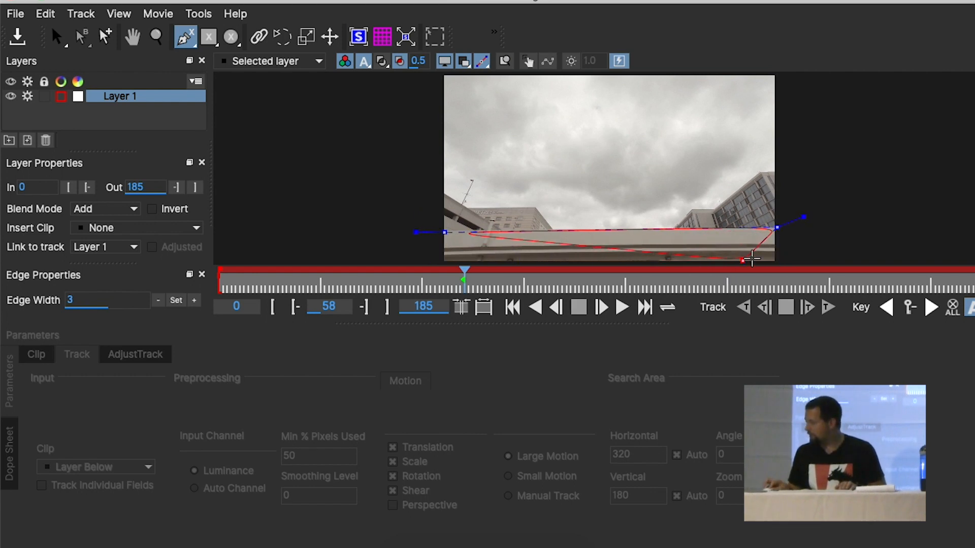
pyautogui.click(775, 263)
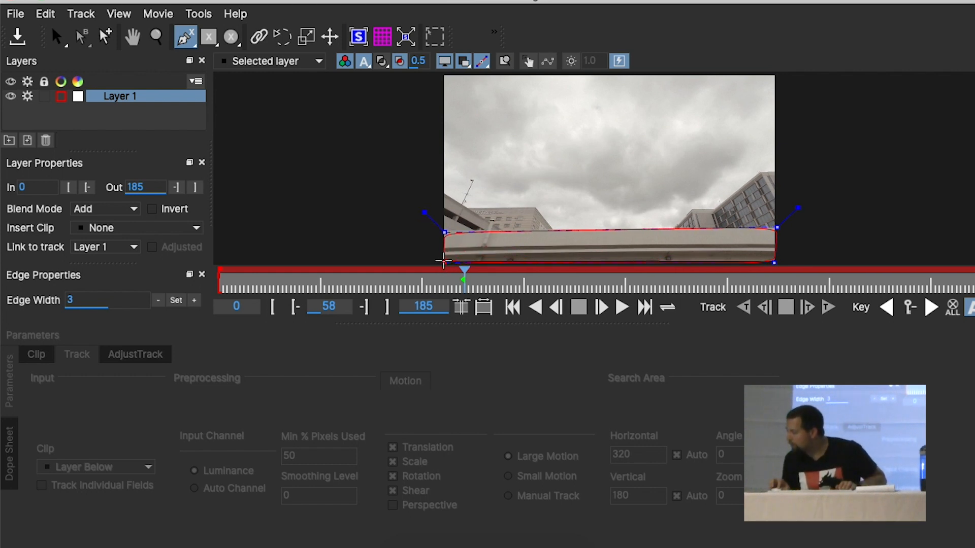
pyautogui.click(449, 262)
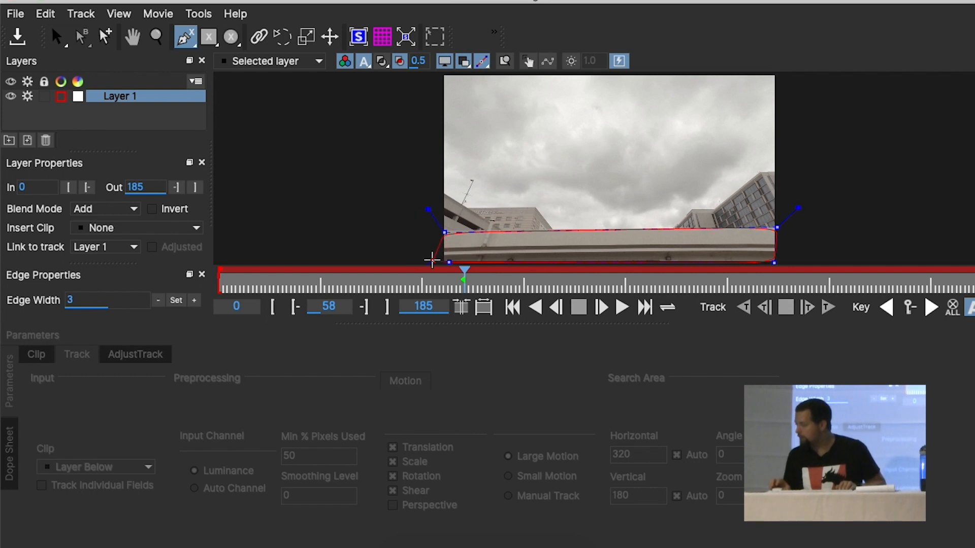
pyautogui.rightClick(432, 258)
pyautogui.moveTo(428, 215); pyautogui.dragTo(418, 205)
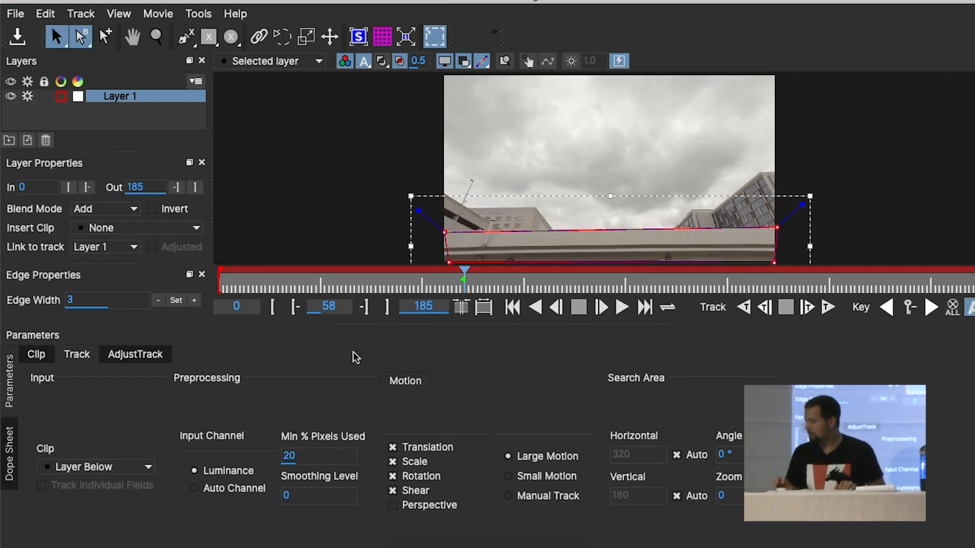
# Set Min % Pixels Used to 90 and track the wall shape forward to the last frame and backward to frame 0
pyautogui.click(291, 456)
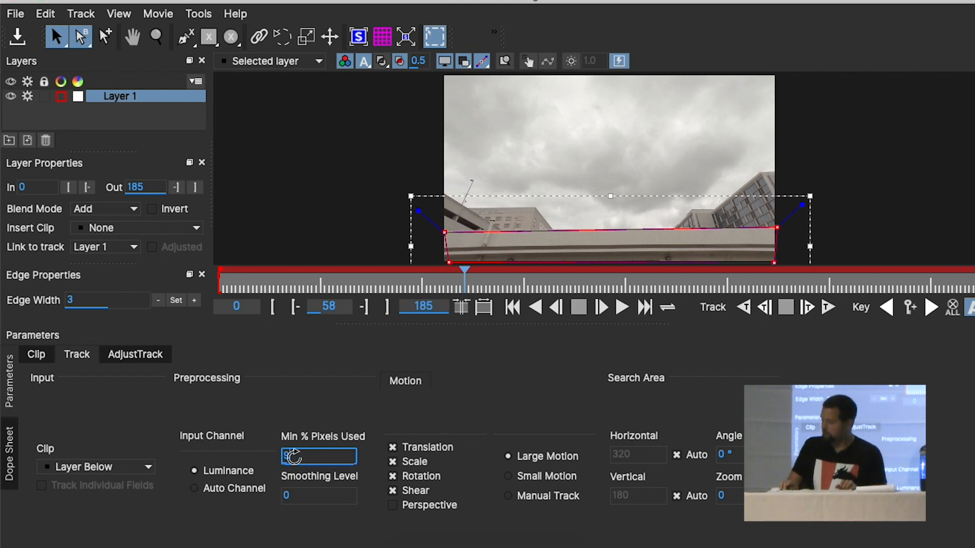
pyautogui.write('90')
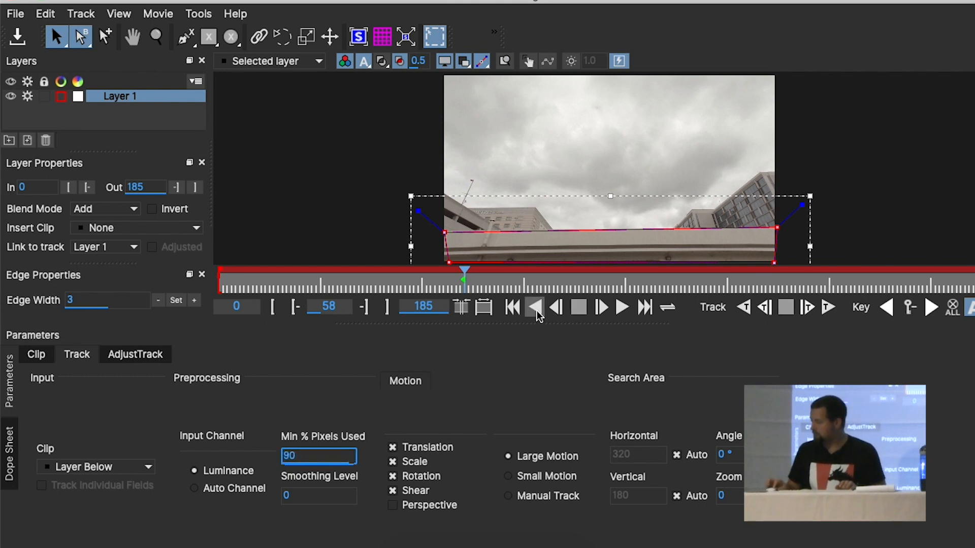
pyautogui.click(828, 307)
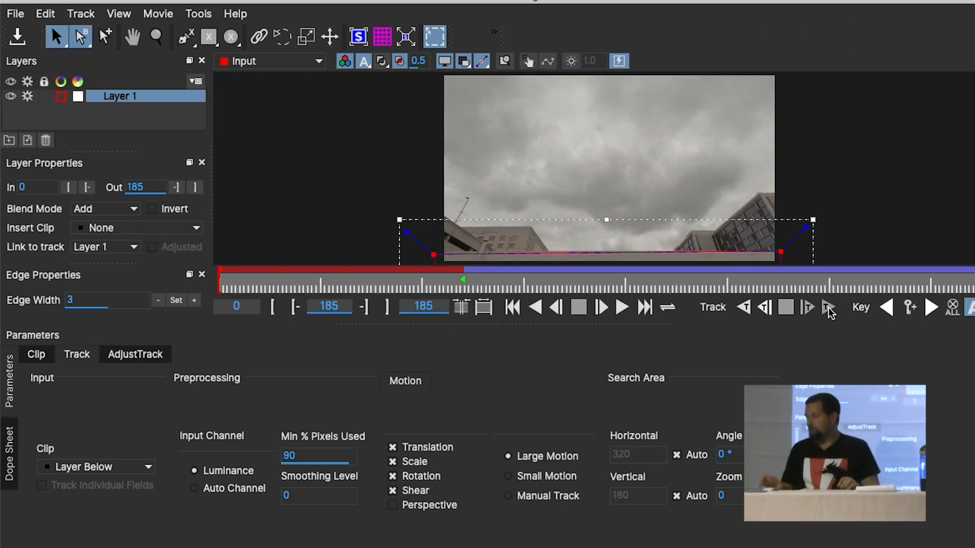
pyautogui.click(463, 285)
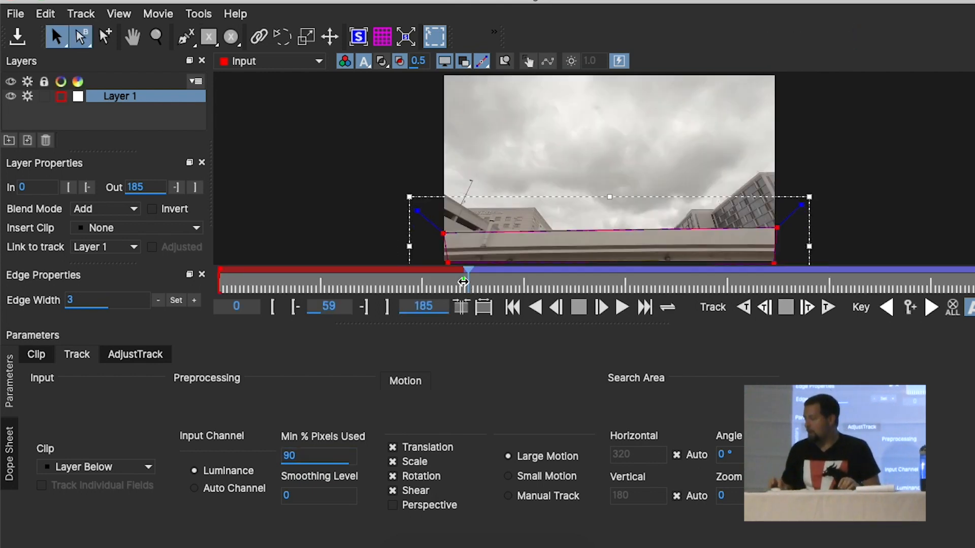
pyautogui.click(746, 311)
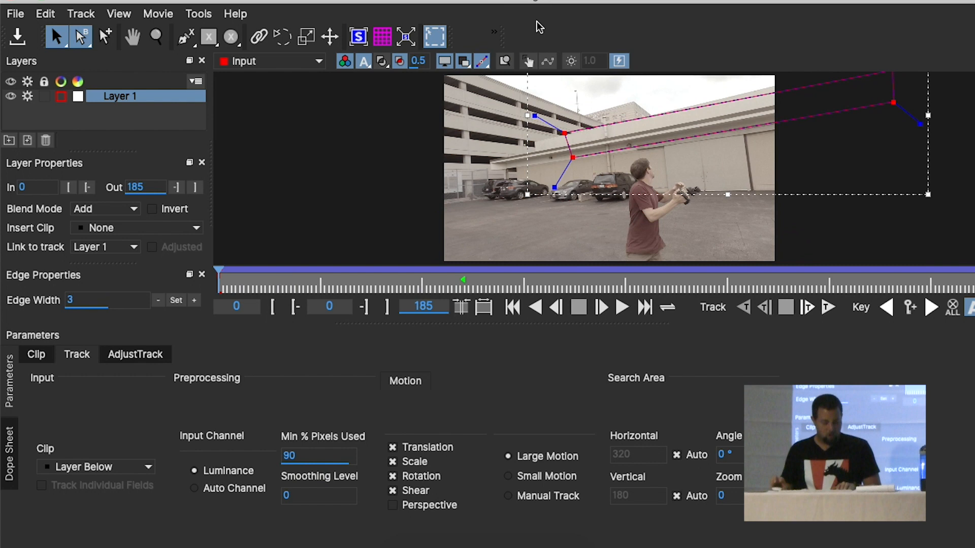
# Check the tracked shape at earlier frames, realign its corner points to the roof edge at frame 0, and play back the track
pyautogui.press('x')
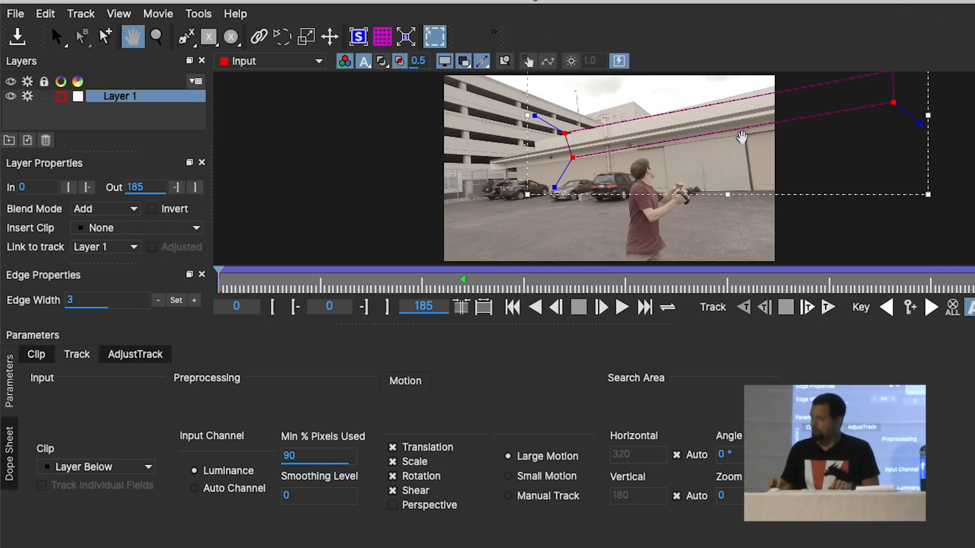
pyautogui.moveTo(712, 87); pyautogui.dragTo(613, 157)
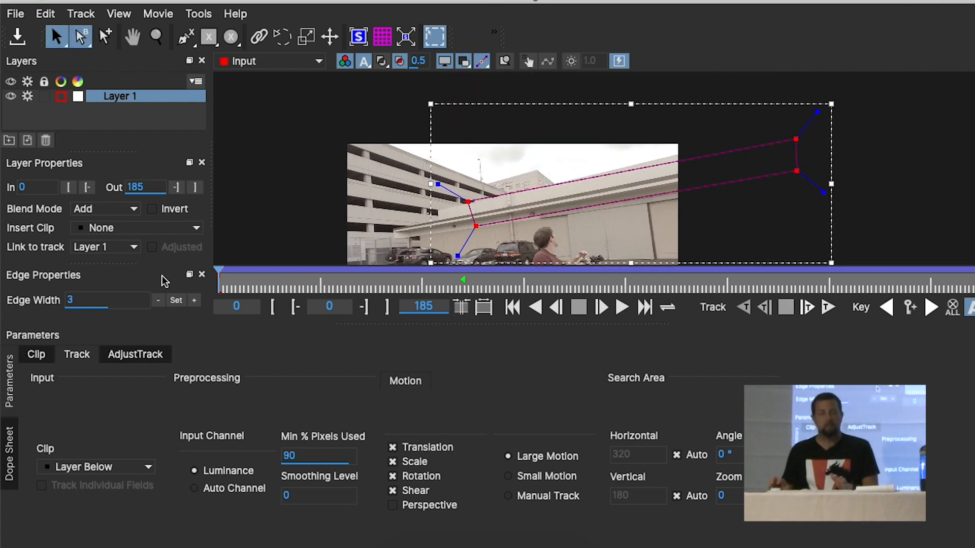
pyautogui.moveTo(278, 280); pyautogui.dragTo(329, 278)
pyautogui.press('x')
pyautogui.moveTo(586, 140); pyautogui.dragTo(582, 68)
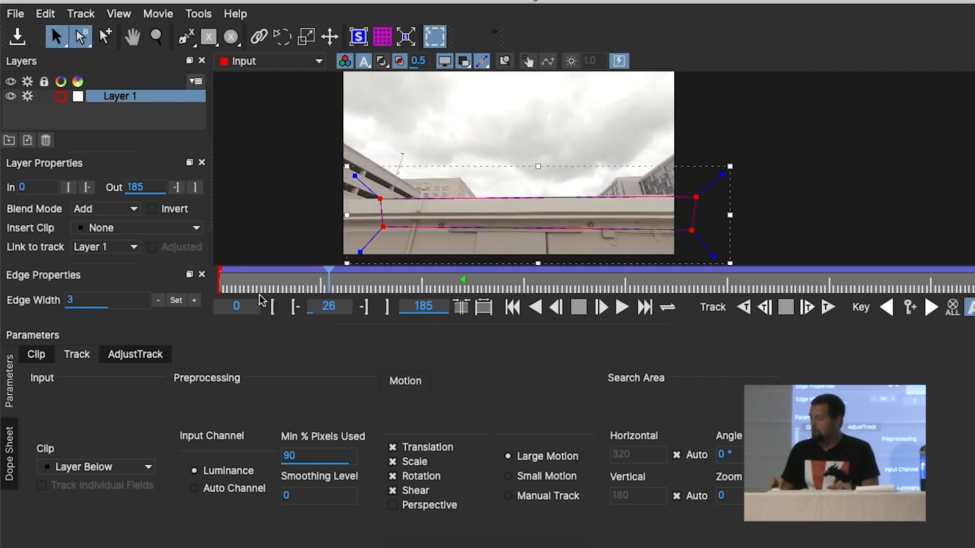
pyautogui.click(273, 306)
pyautogui.press('x')
pyautogui.moveTo(784, 146); pyautogui.dragTo(772, 212)
pyautogui.moveTo(795, 132); pyautogui.dragTo(793, 123)
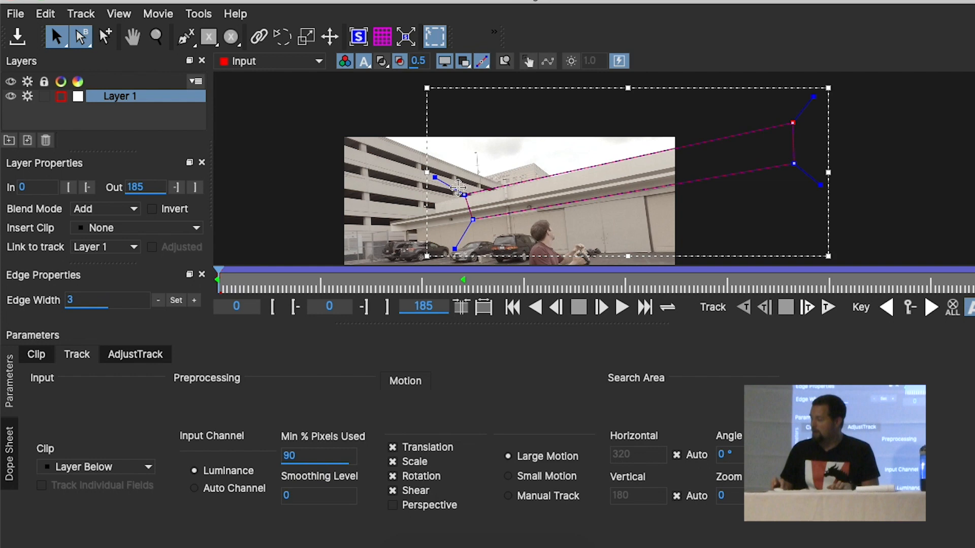
pyautogui.moveTo(463, 194); pyautogui.dragTo(465, 196)
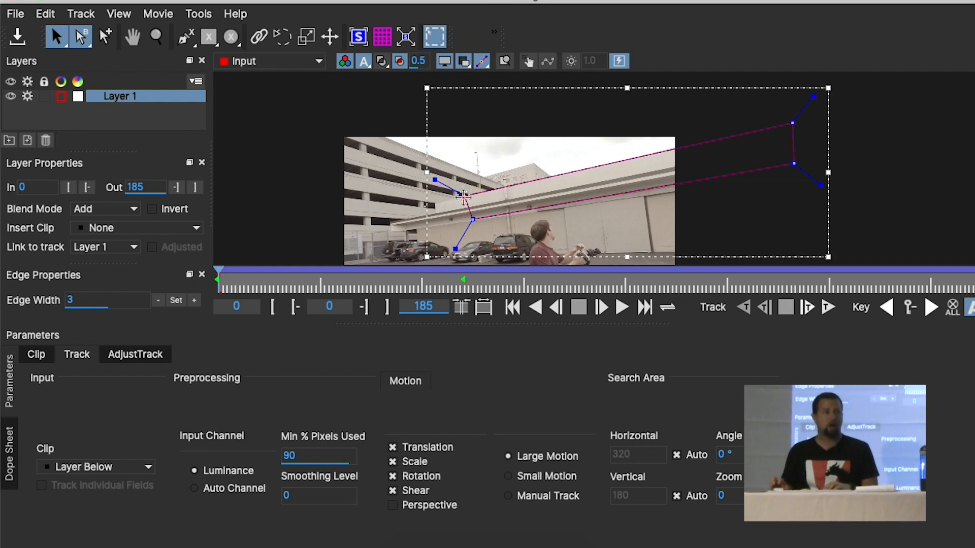
pyautogui.press('space')
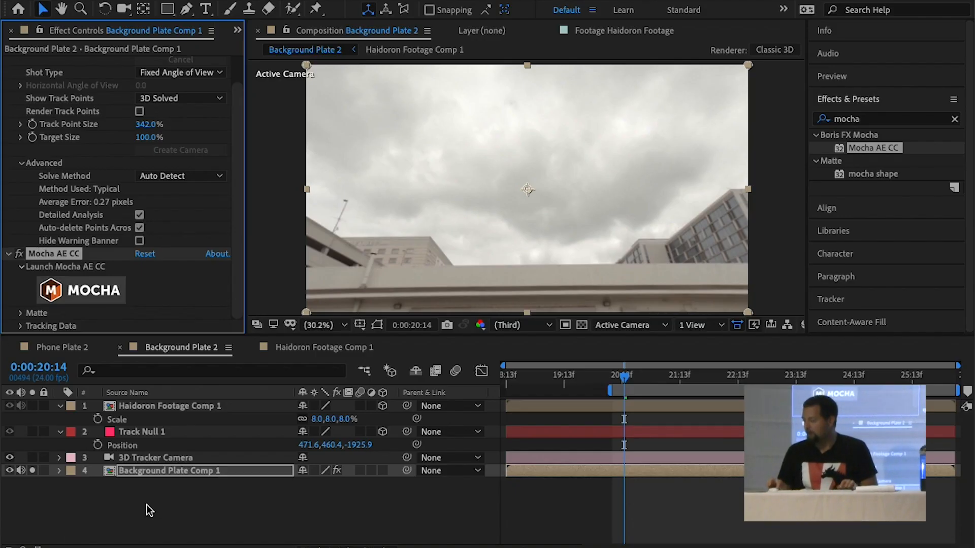
# Duplicate the Background Plate Comp 1 layer, move the copy above Haidoron Footage Comp 1, and turn off solo on both plate layers
pyautogui.click(154, 475)
pyautogui.hotkey('ctrl', 'd')
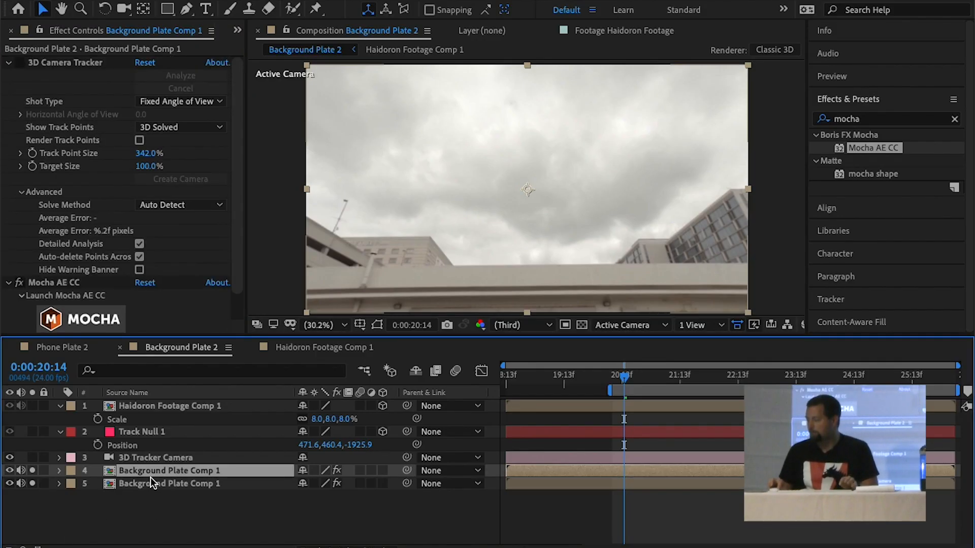
pyautogui.moveTo(151, 474); pyautogui.dragTo(147, 405)
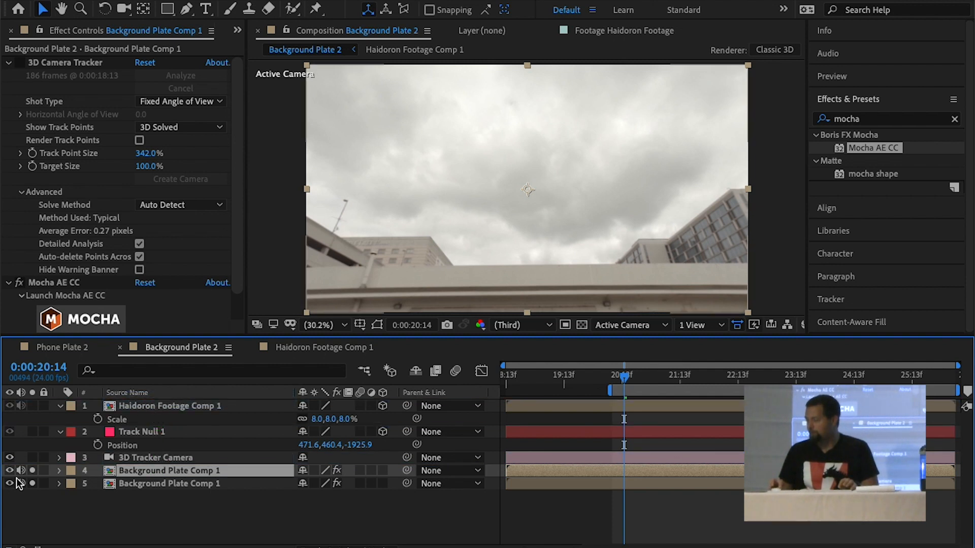
pyautogui.moveTo(127, 472); pyautogui.dragTo(135, 404)
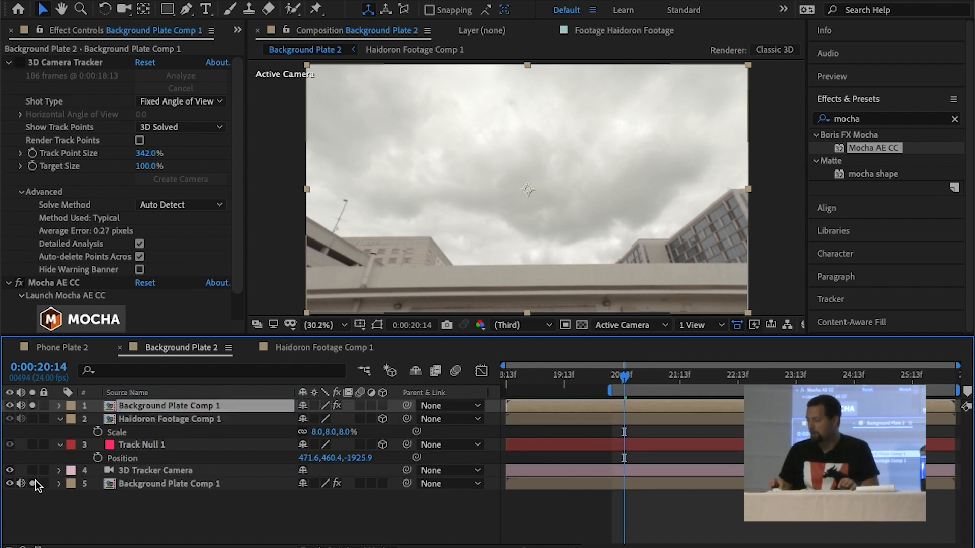
pyautogui.click(32, 405)
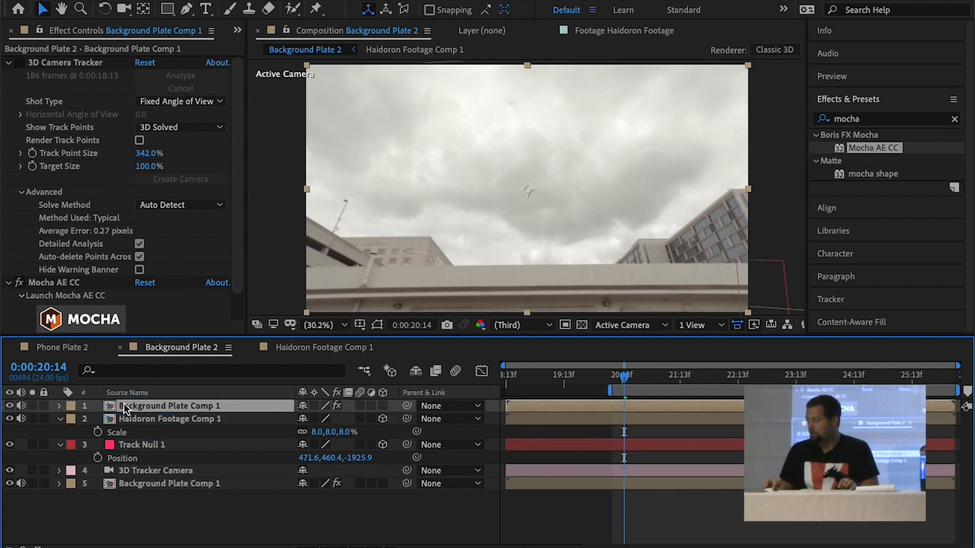
# Enable Apply Matte in the top plate copy's Mocha AE CC effect with Layer 1 visible, and preview the composite
pyautogui.scroll(-2, 239, 205)
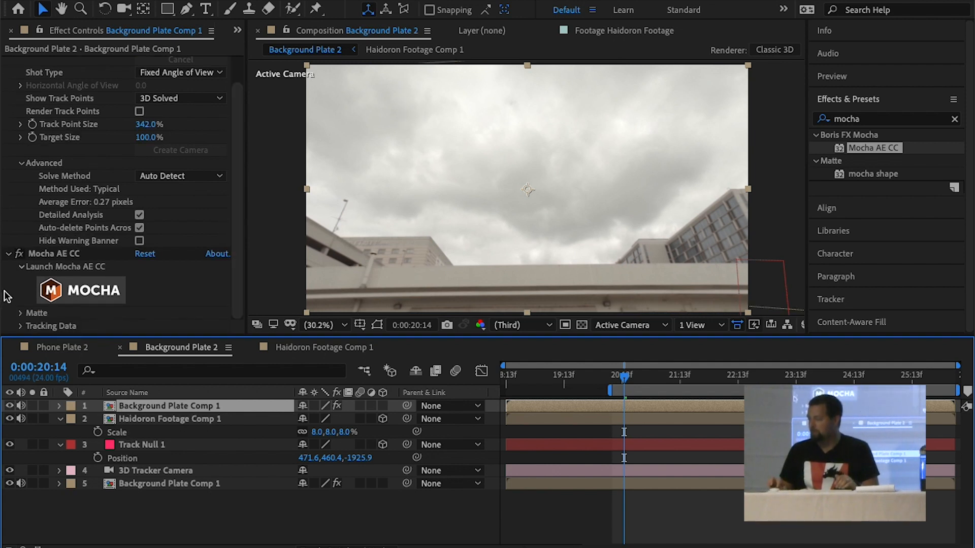
pyautogui.click(20, 314)
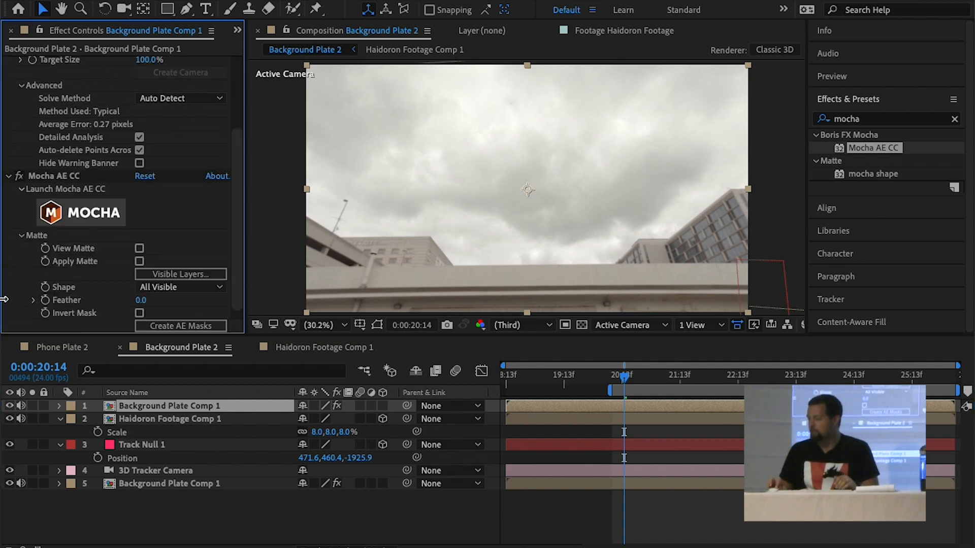
pyautogui.click(145, 269)
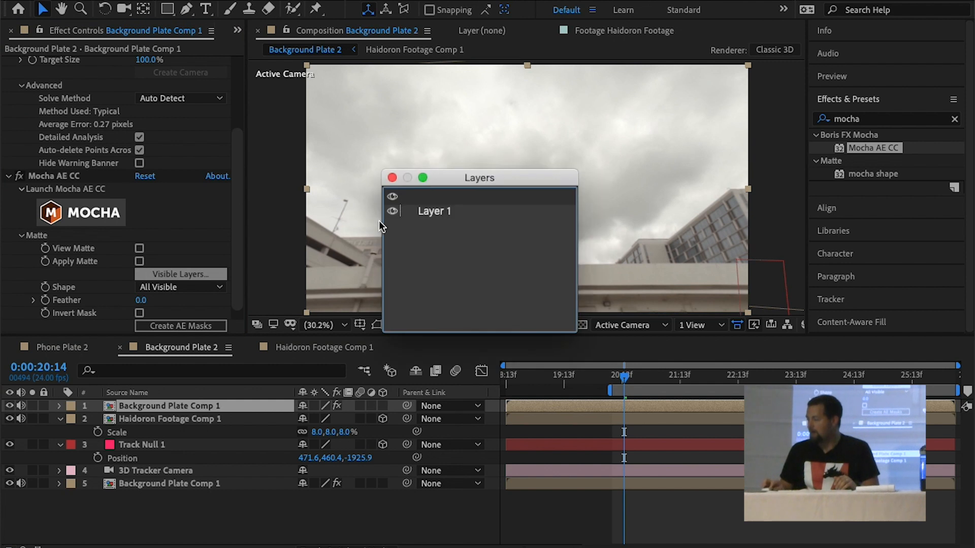
pyautogui.click(392, 177)
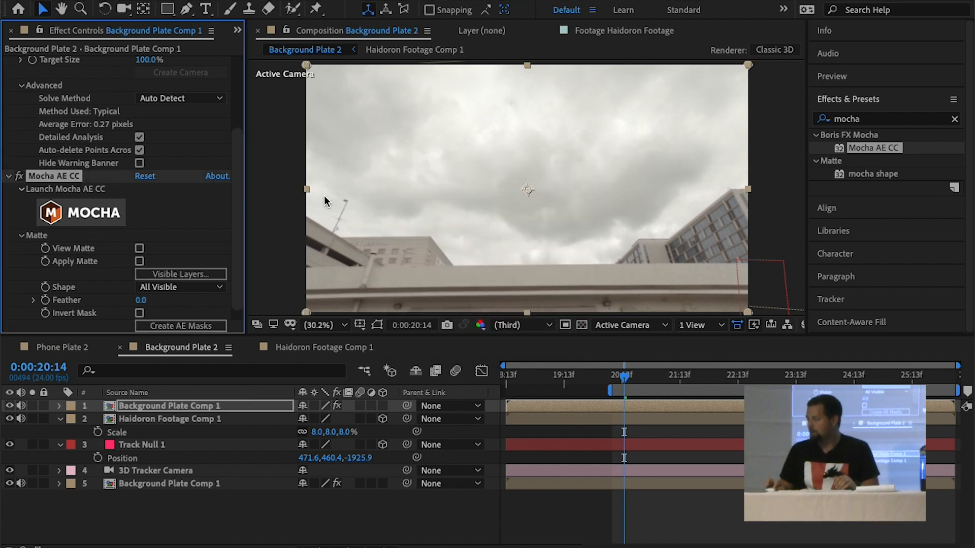
pyautogui.click(139, 262)
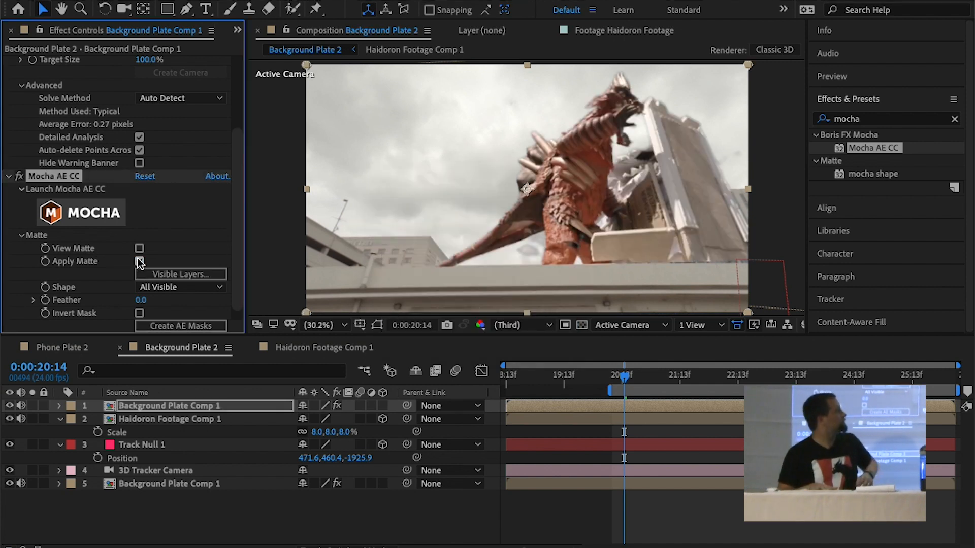
pyautogui.press('space')
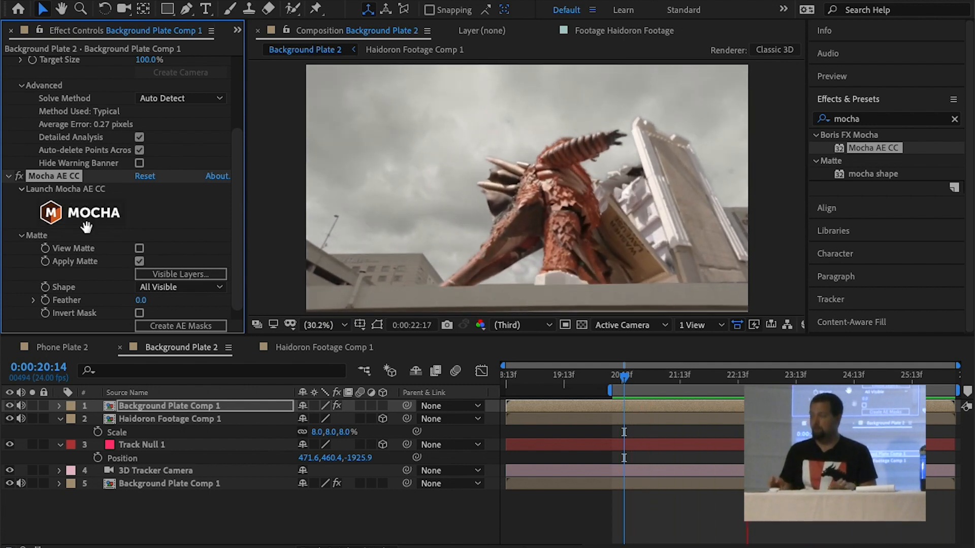
# Open the stock clip Dirt_Charge_03.mov for a preview
pyautogui.click(139, 261)
pyautogui.scroll(1, 169, 32)
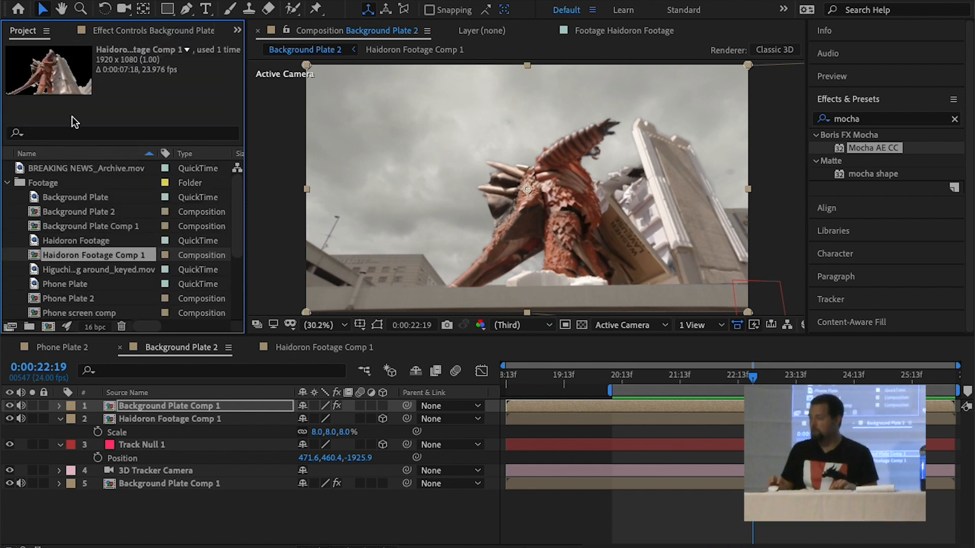
pyautogui.scroll(-3, 61, 303)
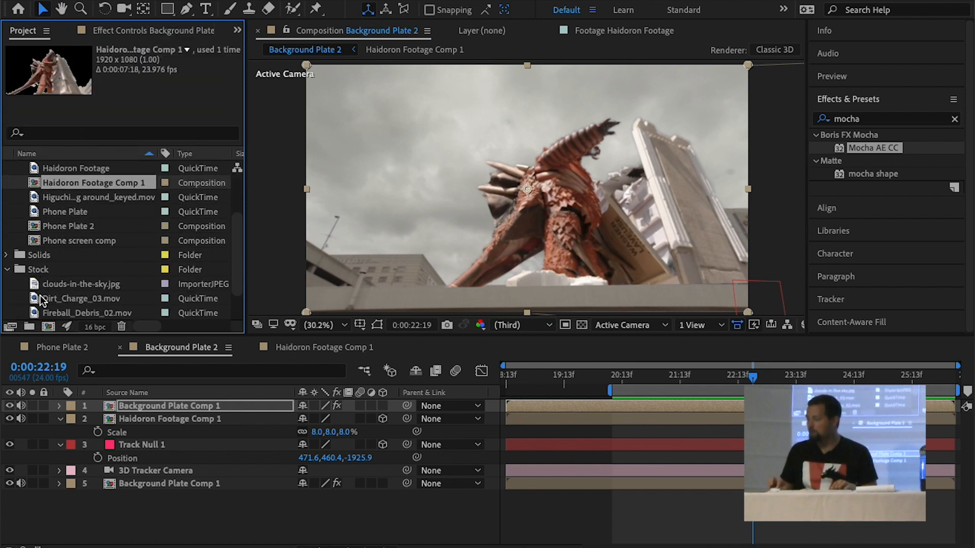
pyautogui.scroll(1, 36, 302)
pyautogui.doubleClick(50, 313)
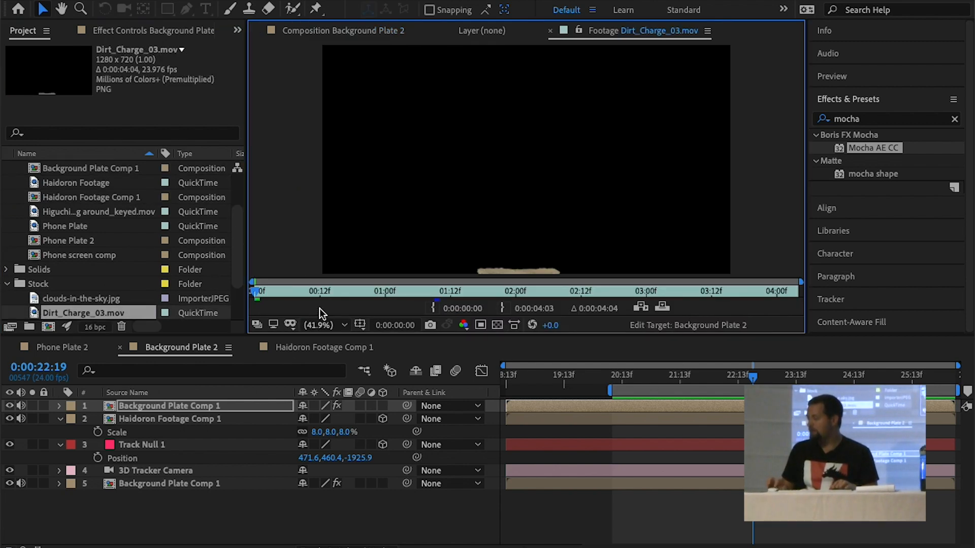
# Add Dirt_Charge_03.mov as the uppermost layer of Background Plate 2 and shift it to start shortly before 0:00:21:00
pyautogui.moveTo(644, 377)
pyautogui.mouseDown()
pyautogui.moveTo(663, 377)
pyautogui.moveTo(615, 382)
pyautogui.moveTo(649, 381)
pyautogui.mouseUp()
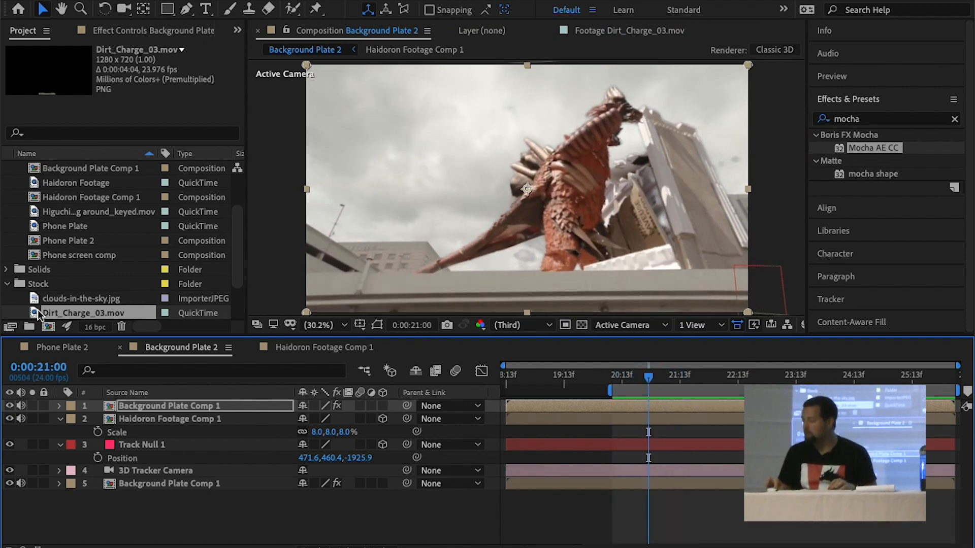
pyautogui.moveTo(35, 313); pyautogui.dragTo(160, 408)
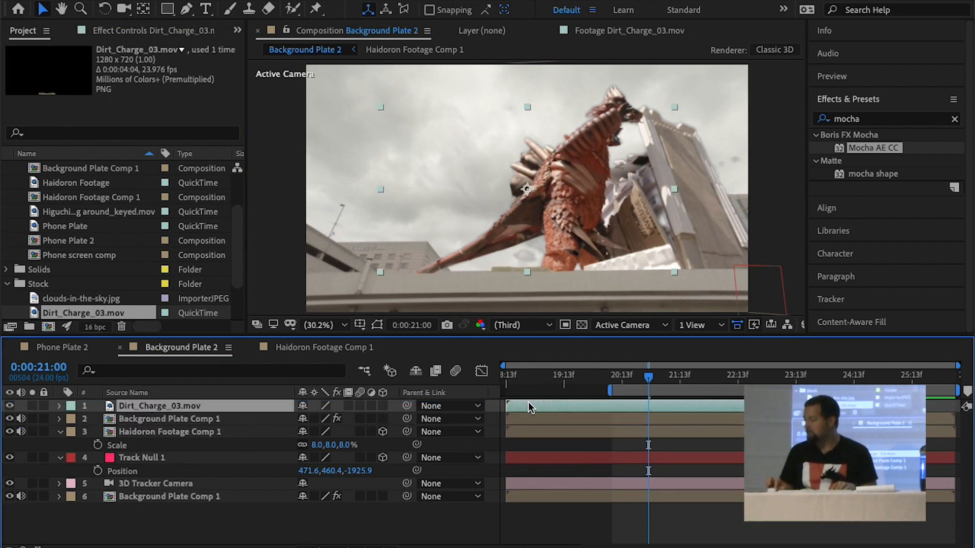
pyautogui.moveTo(631, 412); pyautogui.dragTo(662, 412)
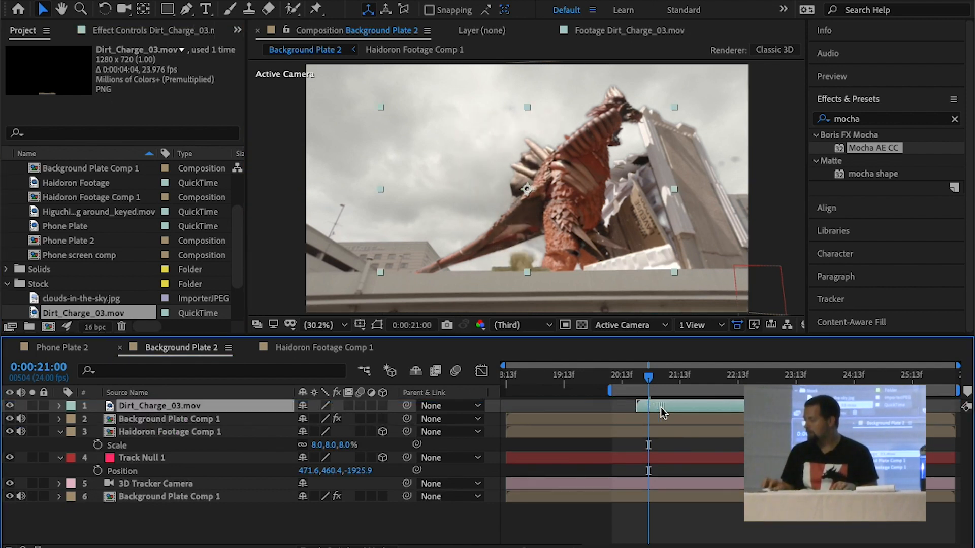
pyautogui.moveTo(648, 376)
pyautogui.mouseDown()
pyautogui.moveTo(633, 376)
pyautogui.moveTo(708, 379)
pyautogui.moveTo(639, 382)
pyautogui.moveTo(660, 386)
pyautogui.moveTo(651, 388)
pyautogui.mouseUp()
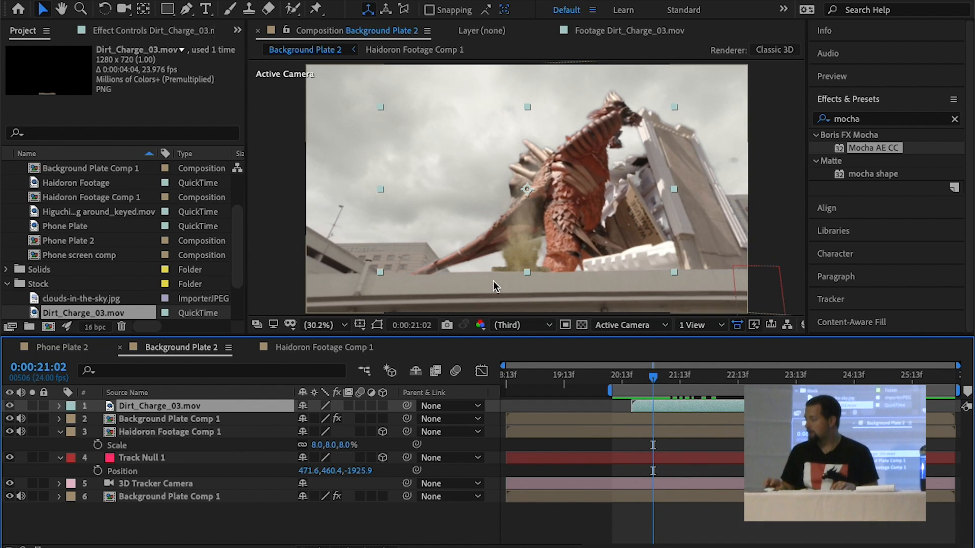
# Make the Dirt_Charge_03.mov layer 3D and copy the position of Haidoron Footage Comp 1 onto it
pyautogui.click(383, 406)
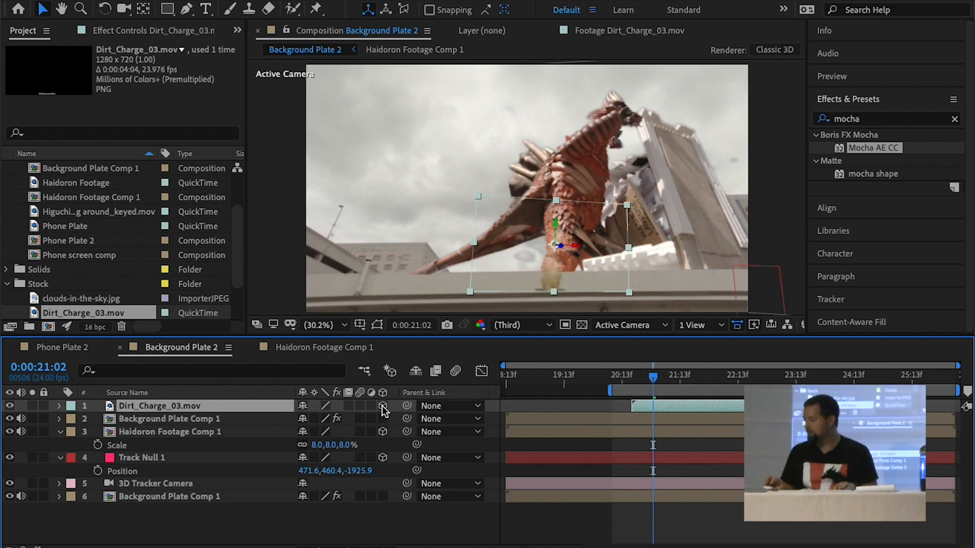
pyautogui.click(196, 430)
pyautogui.press('p')
pyautogui.click(147, 448)
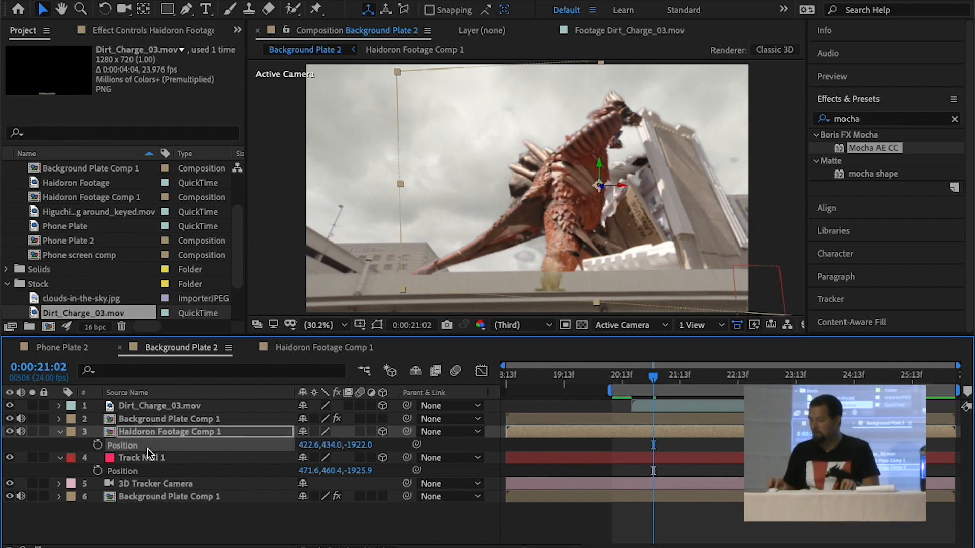
pyautogui.click(161, 408)
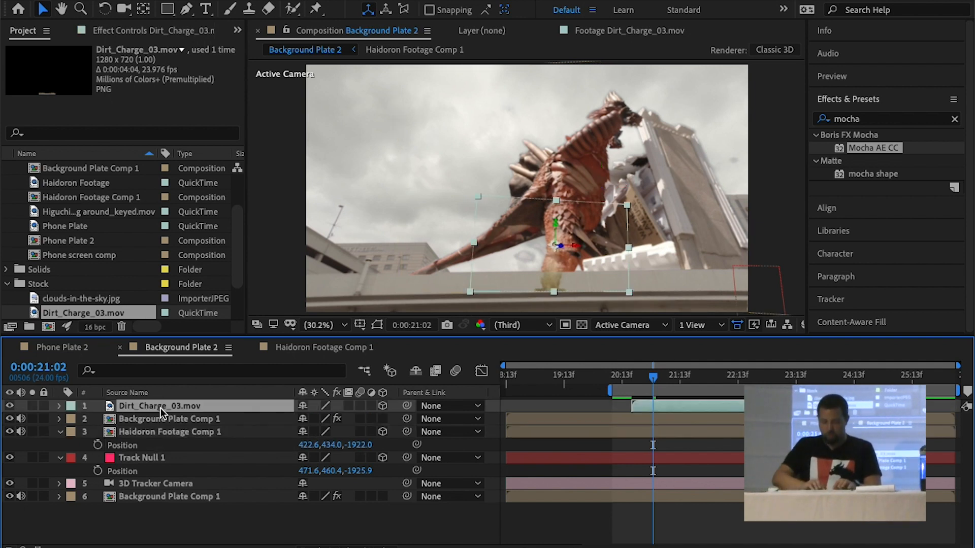
pyautogui.press('p')
pyautogui.click(154, 418)
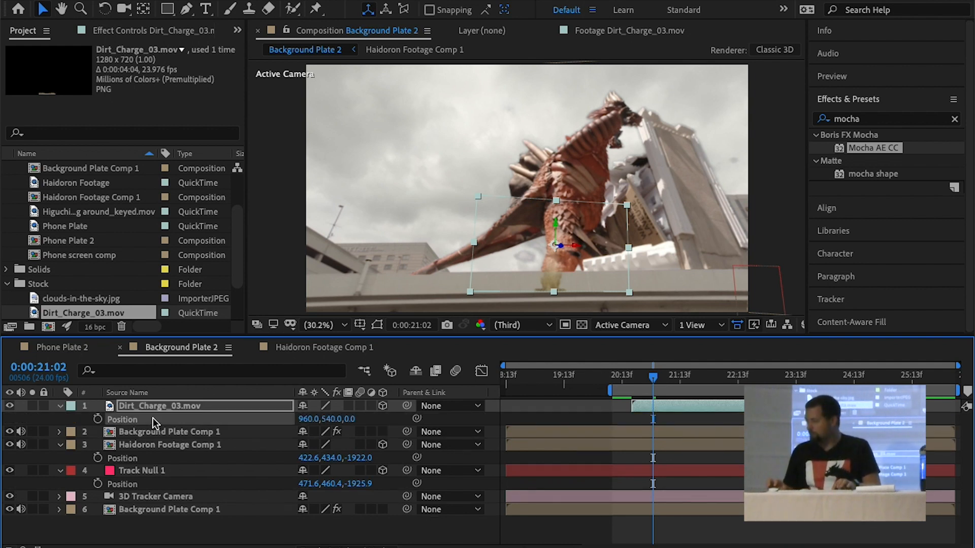
# Scale the Dirt_Charge_03.mov layer to 10%, reposition it near the monster's feet, and preview the result
pyautogui.press('s')
pyautogui.moveTo(367, 420); pyautogui.dragTo(303, 419)
pyautogui.moveTo(614, 261); pyautogui.dragTo(653, 253)
pyautogui.press('space')
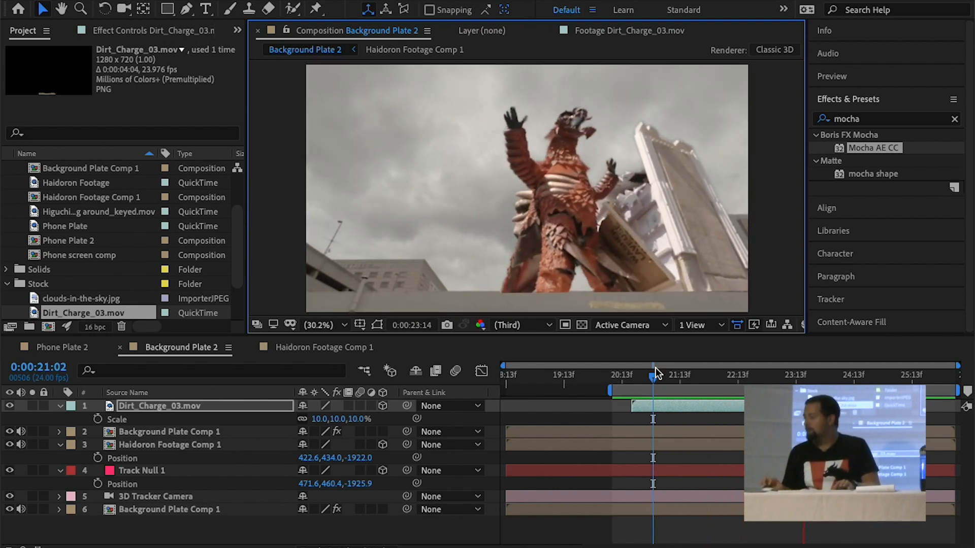
# Place the Dirt_Charge_03.mov layer beneath the masked Background Plate Comp 1 copy and preview the composite
pyautogui.moveTo(189, 406); pyautogui.dragTo(184, 436)
pyautogui.press('space')
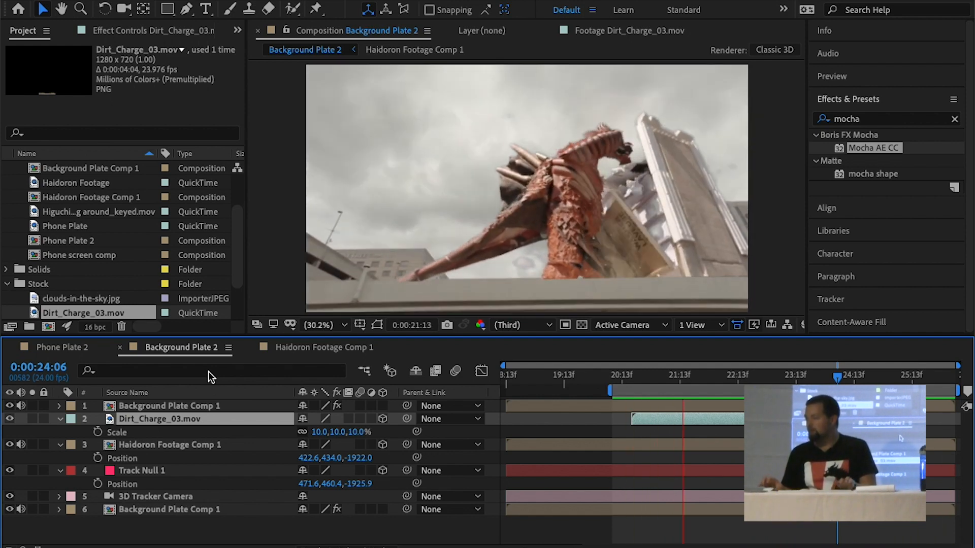
pyautogui.press('space')
# Relocate the Dirt_Charge_03.mov layer's anchor point to the middle of its lower edge
pyautogui.click(182, 409)
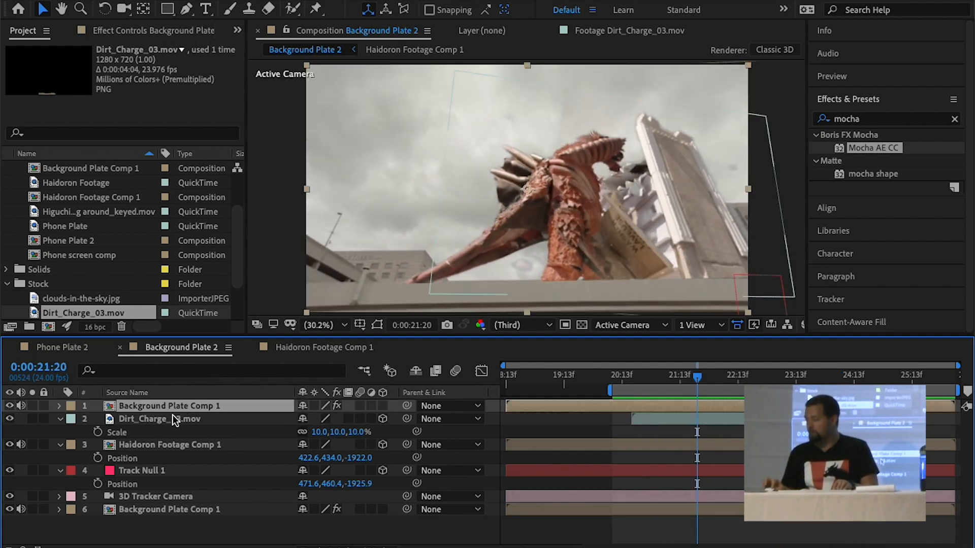
pyautogui.click(172, 417)
pyautogui.press('y')
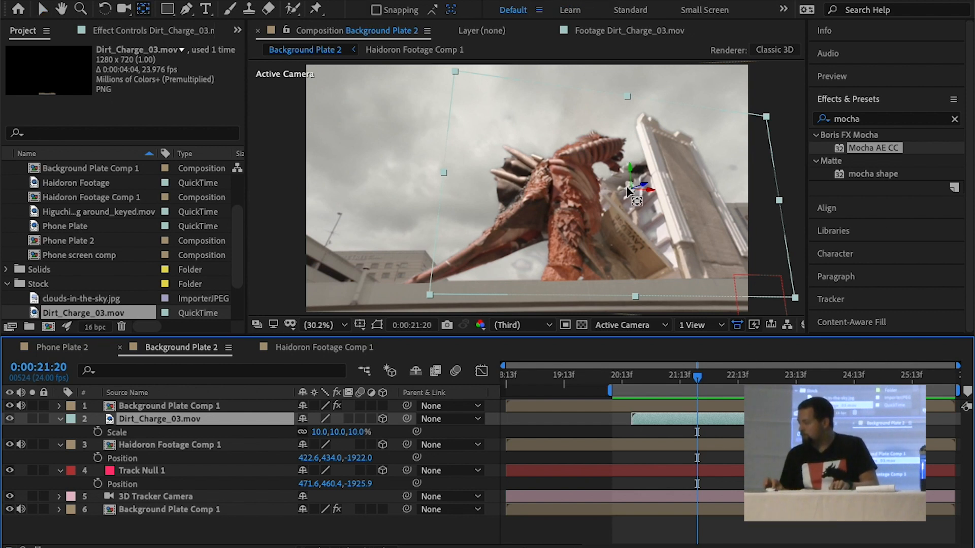
pyautogui.moveTo(630, 190); pyautogui.dragTo(631, 193)
# Set the Dirt_Charge_03.mov layer's scale to 24% and play back the composite
pyautogui.press('s')
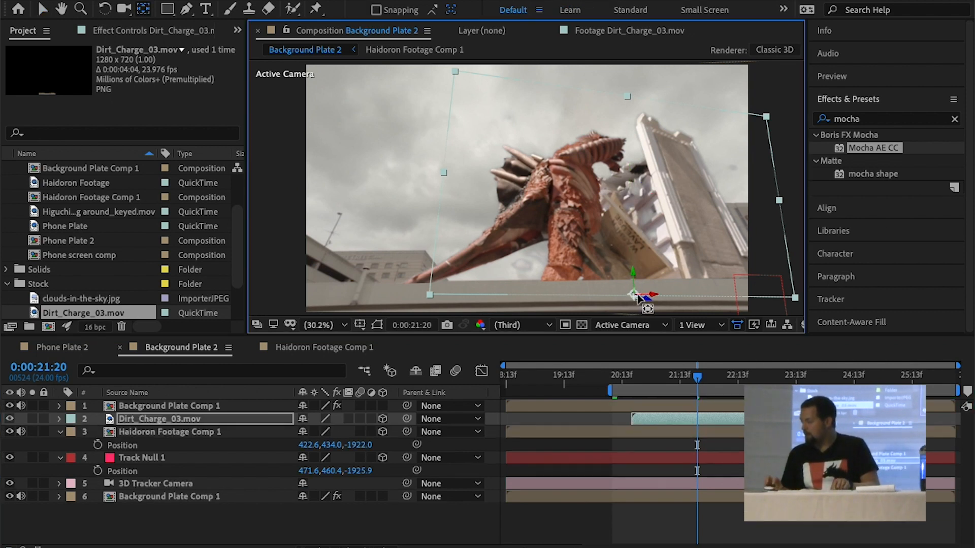
pyautogui.press('s')
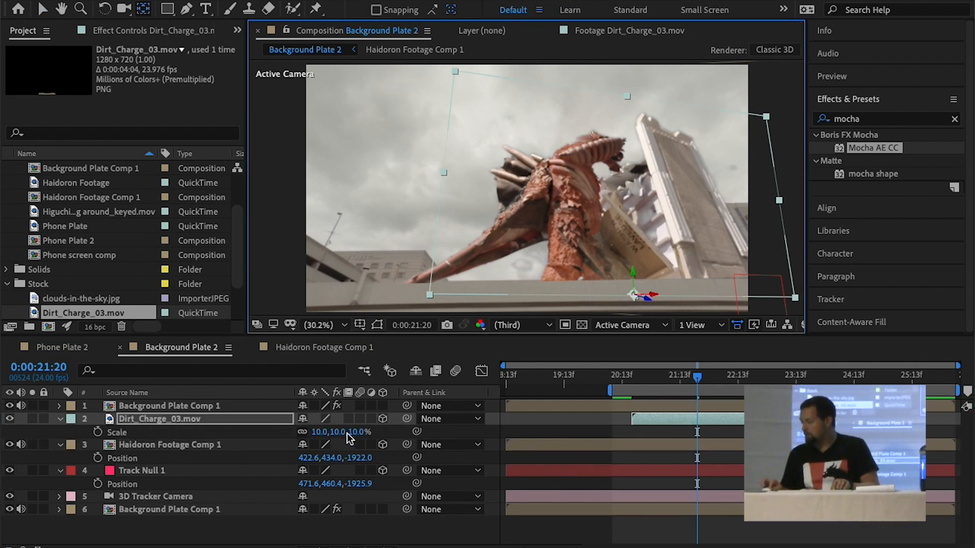
pyautogui.moveTo(355, 431); pyautogui.dragTo(361, 431)
pyautogui.press('space')
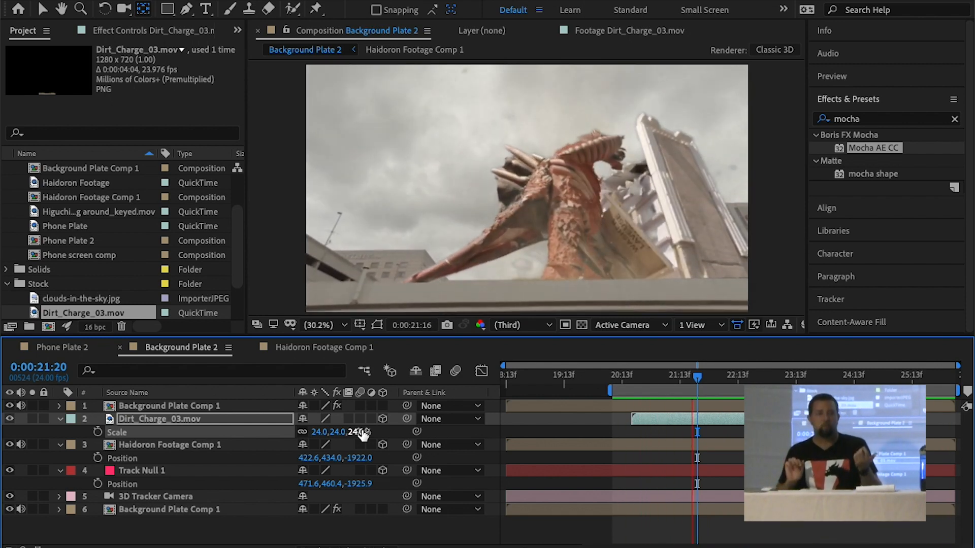
pyautogui.press('space')
# Add Fireball_Debris_02.mov directly above the Dirt_Charge_03.mov layer and shift it to start slightly before the dirt clip
pyautogui.scroll(-2, 53, 244)
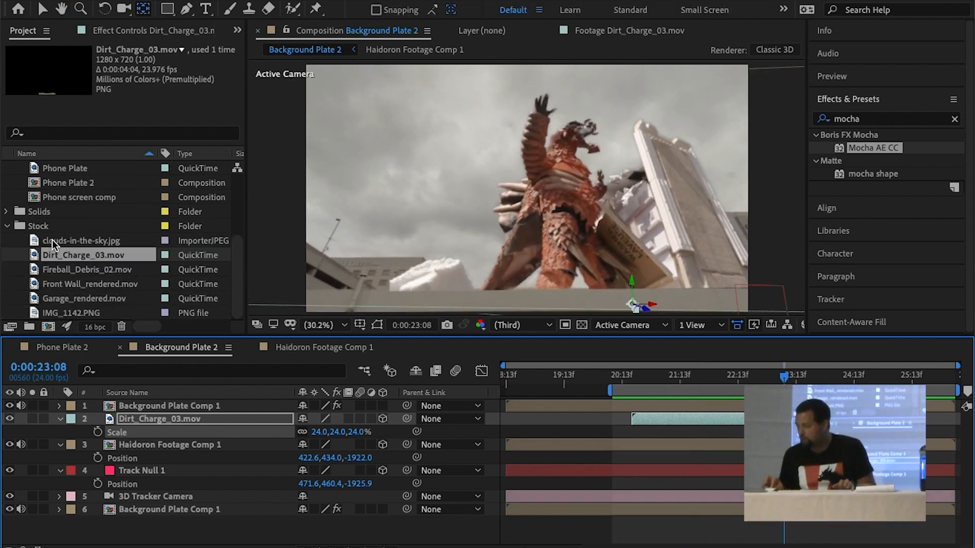
pyautogui.click(38, 270)
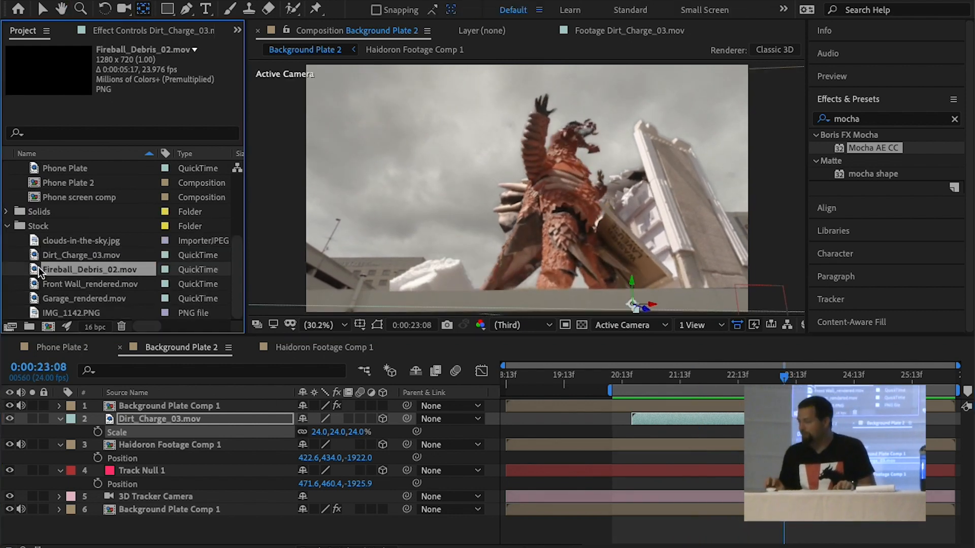
pyautogui.moveTo(442, 411); pyautogui.dragTo(406, 431)
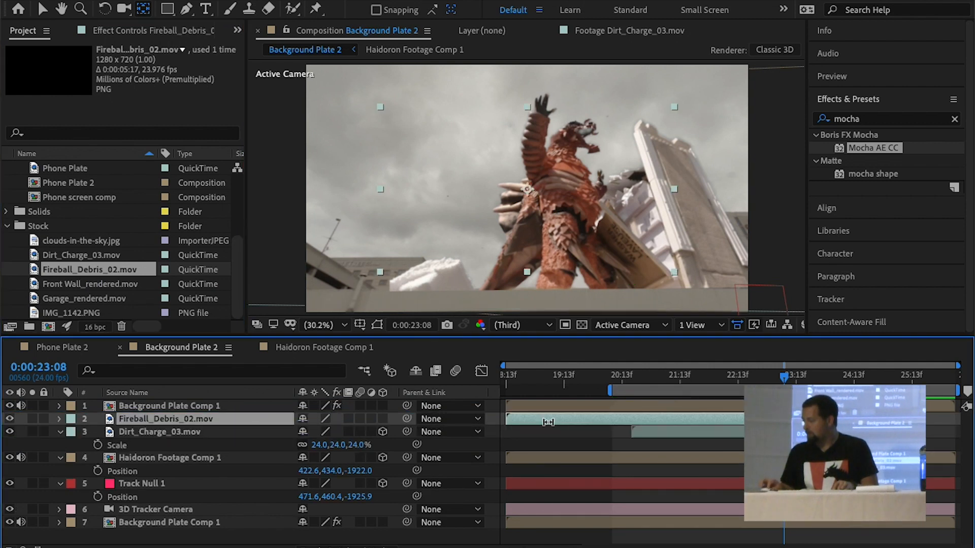
pyautogui.moveTo(638, 418); pyautogui.dragTo(716, 428)
# Flip the Fireball_Debris_02.mov layer horizontally and preview it against the monster's motion
pyautogui.rightClick(256, 417)
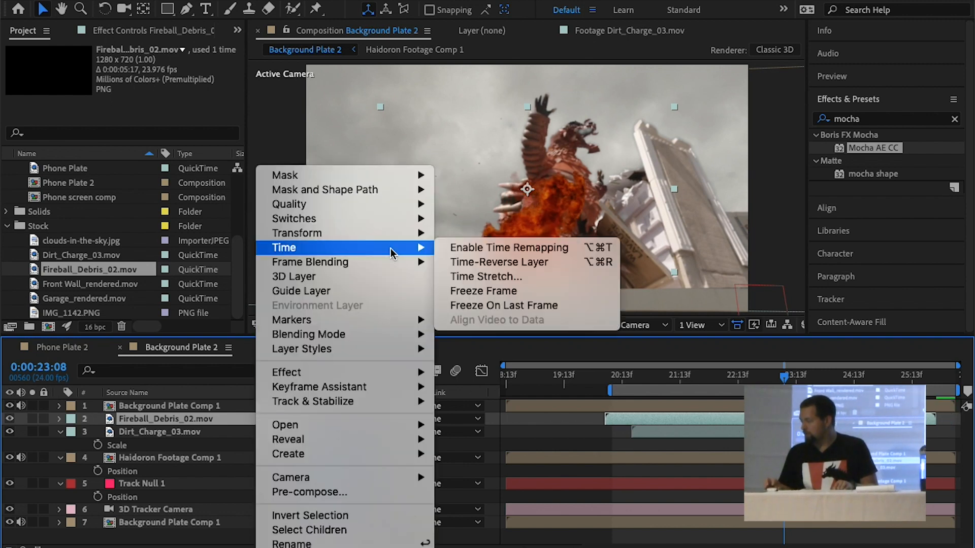
pyautogui.moveTo(389, 234)
pyautogui.click(498, 352)
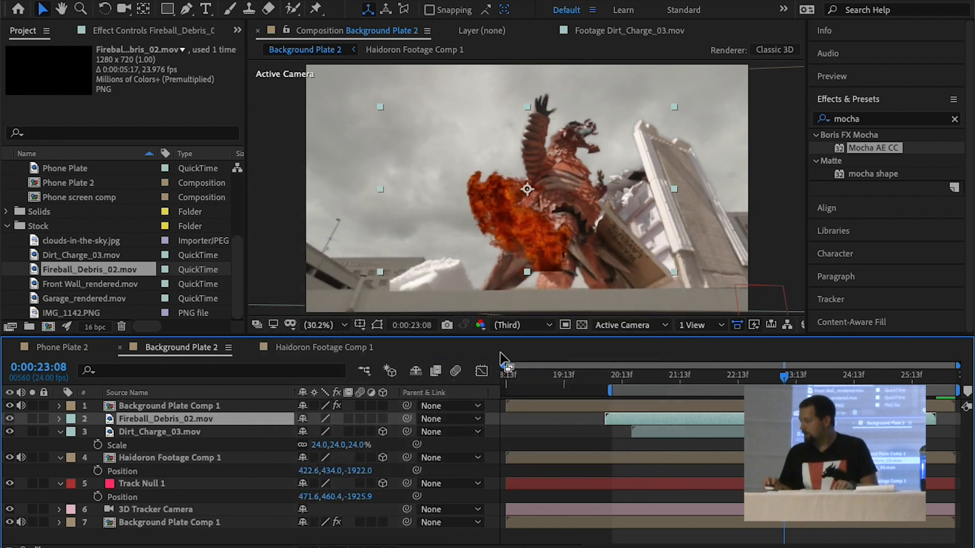
pyautogui.press('space')
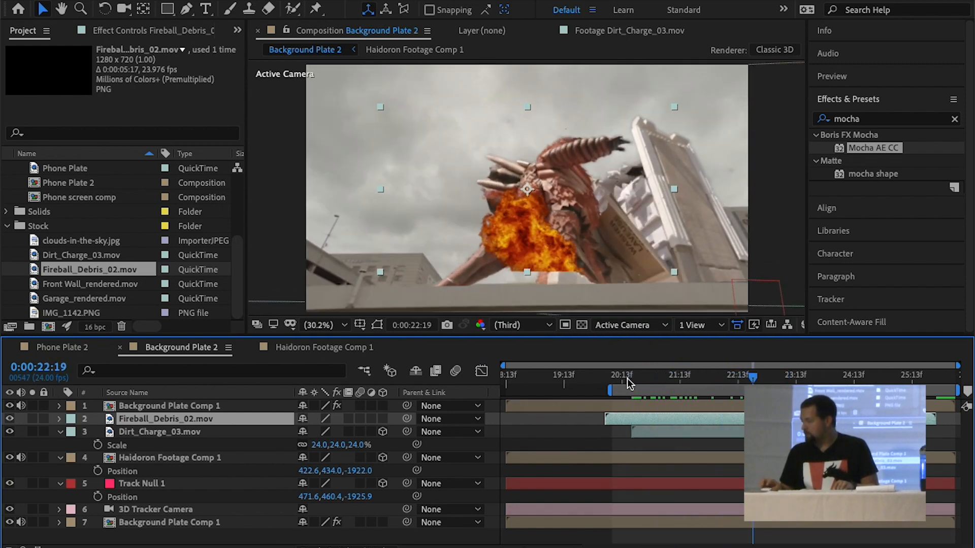
# Make the Fireball_Debris_02.mov layer 3D and copy the position of Dirt_Charge_03.mov onto it
pyautogui.click(165, 431)
pyautogui.press('p')
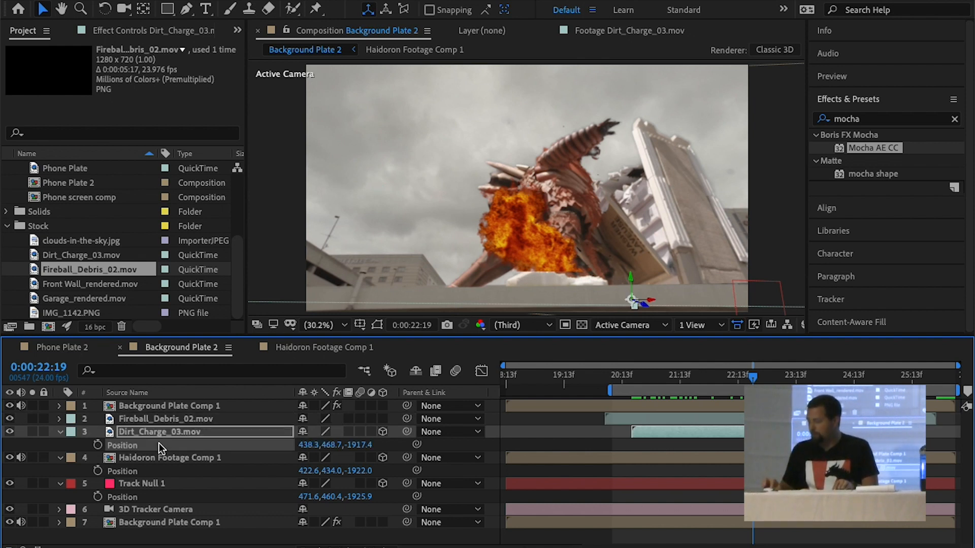
pyautogui.click(158, 418)
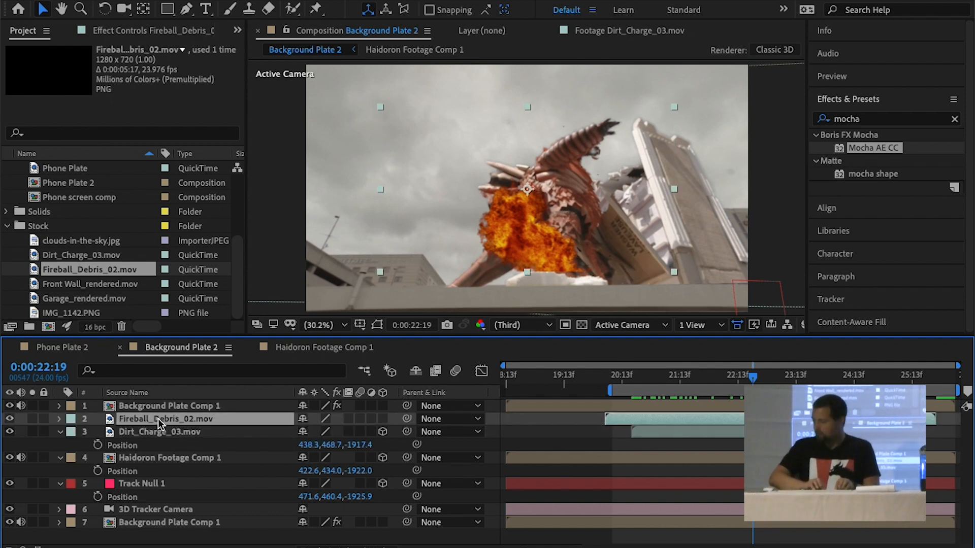
pyautogui.press('p')
pyautogui.click(153, 428)
pyautogui.hotkey('ctrl', 'v')
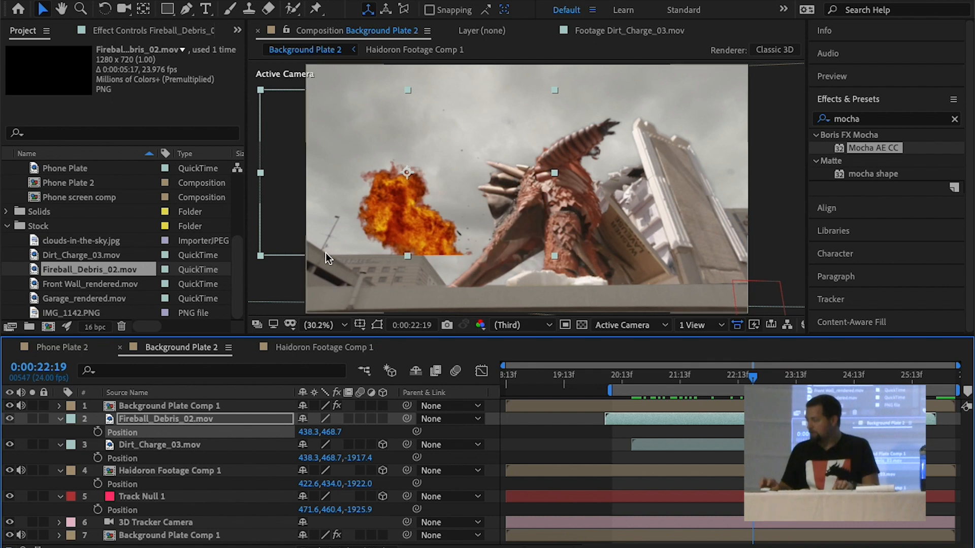
pyautogui.hotkey('ctrl', 'z')
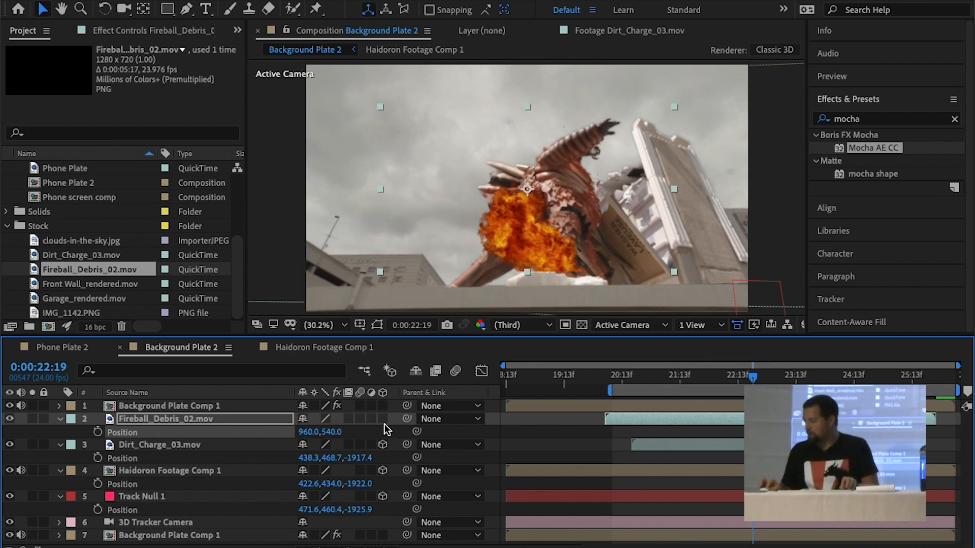
pyautogui.click(383, 419)
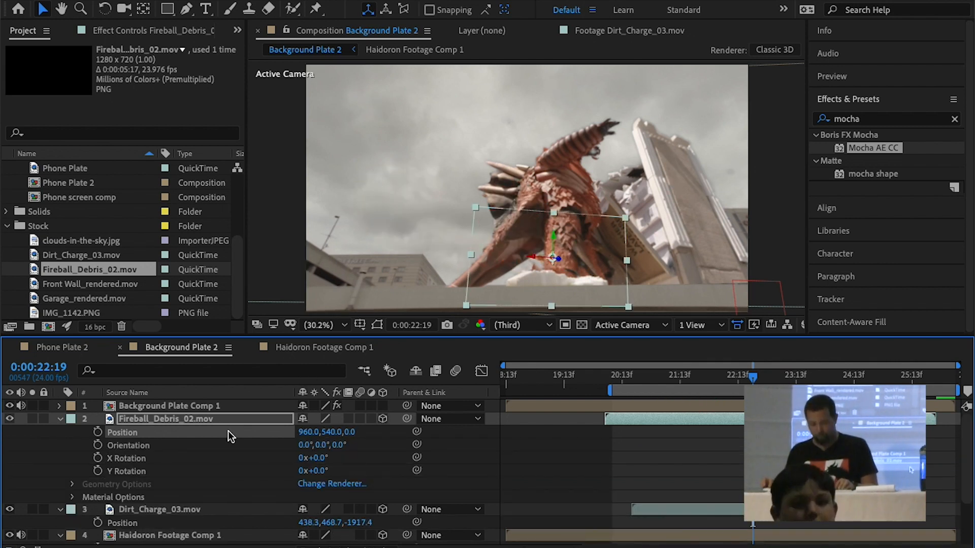
pyautogui.hotkey('ctrl', 'v')
# Reduce the mirrored Fireball_Debris_02.mov layer's scale to 34% and raise the layer above the wall beside the monster
pyautogui.press('s')
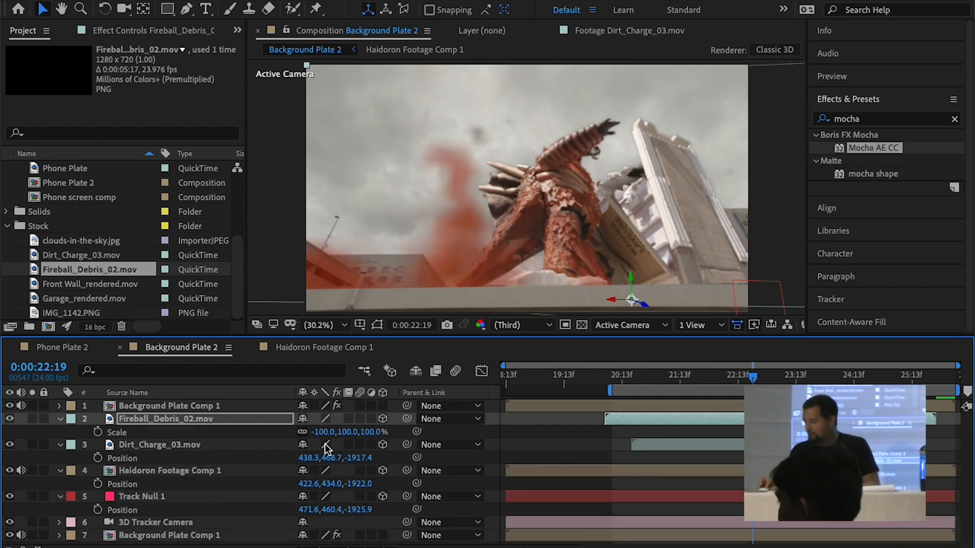
pyautogui.moveTo(365, 437); pyautogui.dragTo(313, 431)
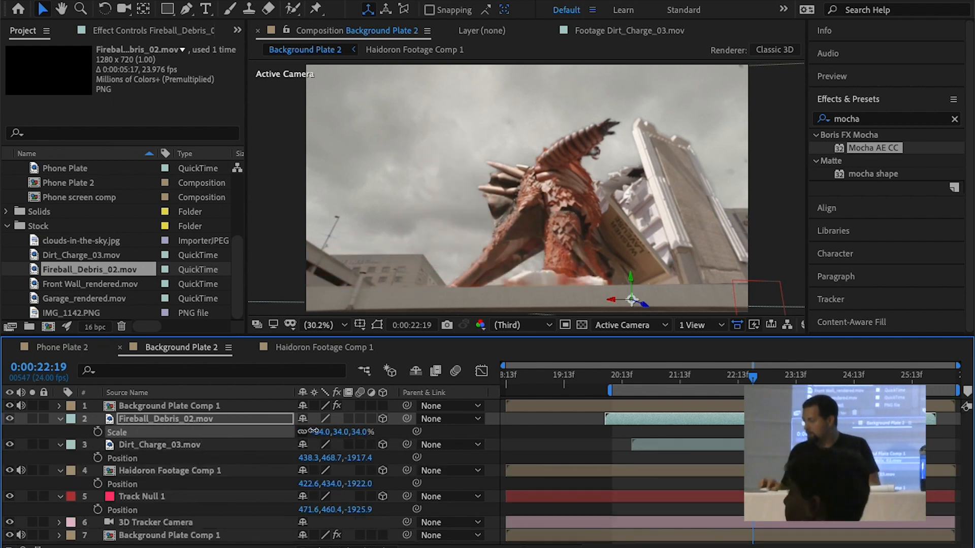
pyautogui.moveTo(557, 303); pyautogui.dragTo(546, 164)
# Rotate the Fireball_Debris_02.mov layer in 3D with the Rotation tool to reorient the fireball around its anchor
pyautogui.press('w')
pyautogui.moveTo(603, 181); pyautogui.dragTo(601, 180)
pyautogui.moveTo(633, 139); pyautogui.dragTo(636, 147)
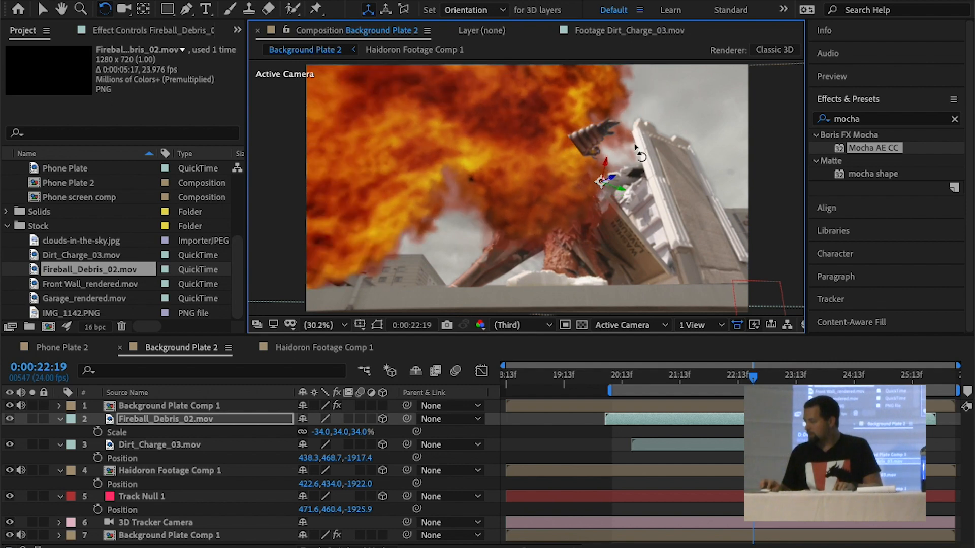
pyautogui.moveTo(600, 180); pyautogui.dragTo(602, 180)
# Set the Fireball_Debris_02.mov layer's X scale to 34%, rotate the layer further, and lower it toward the wall
pyautogui.click(316, 432)
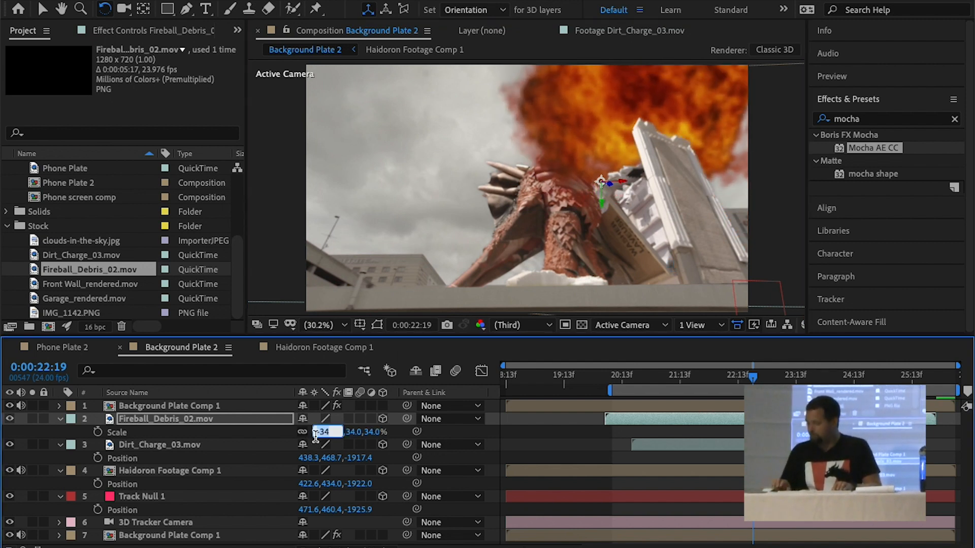
pyautogui.write('34')
pyautogui.press('Return')
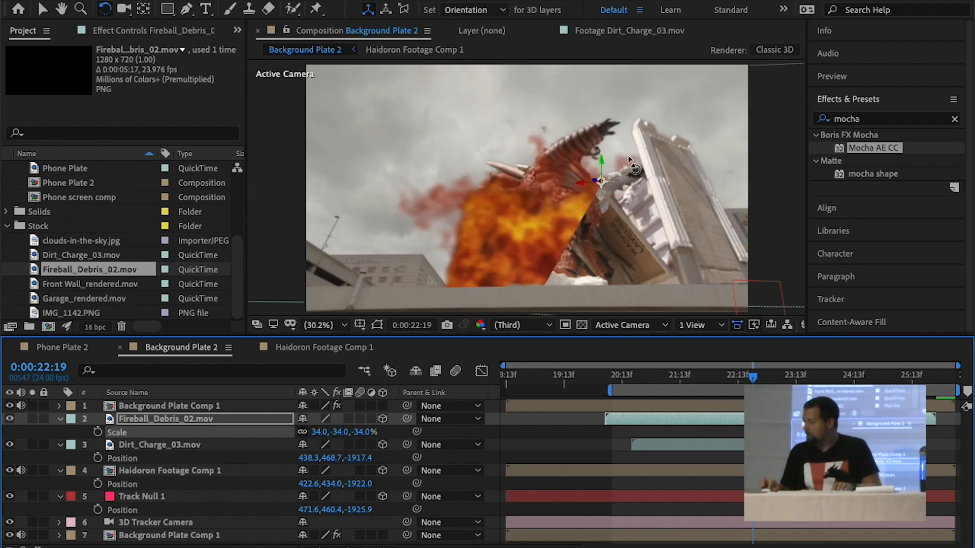
pyautogui.moveTo(602, 182); pyautogui.dragTo(631, 236)
pyautogui.press('v')
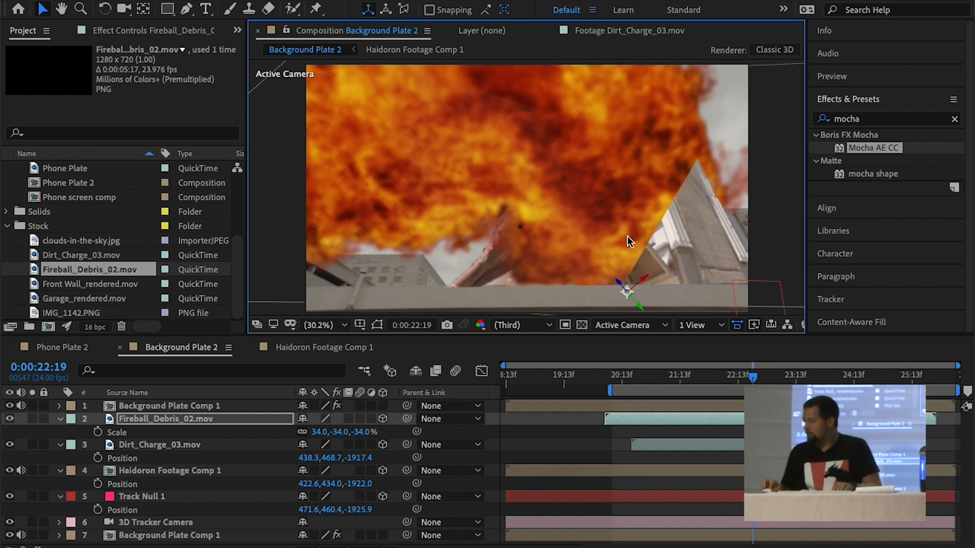
# Reduce the Fireball_Debris_02.mov layer's scale to 8%, rotate it upright, and move it in front of the monster's legs, previewing the result
pyautogui.press('p')
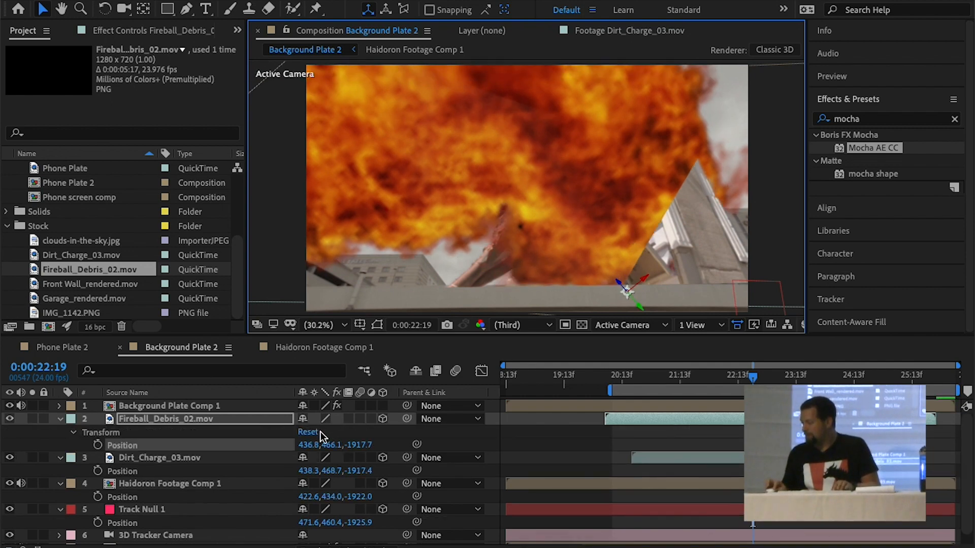
pyautogui.press('s')
pyautogui.moveTo(362, 440); pyautogui.dragTo(376, 435)
pyautogui.press('w')
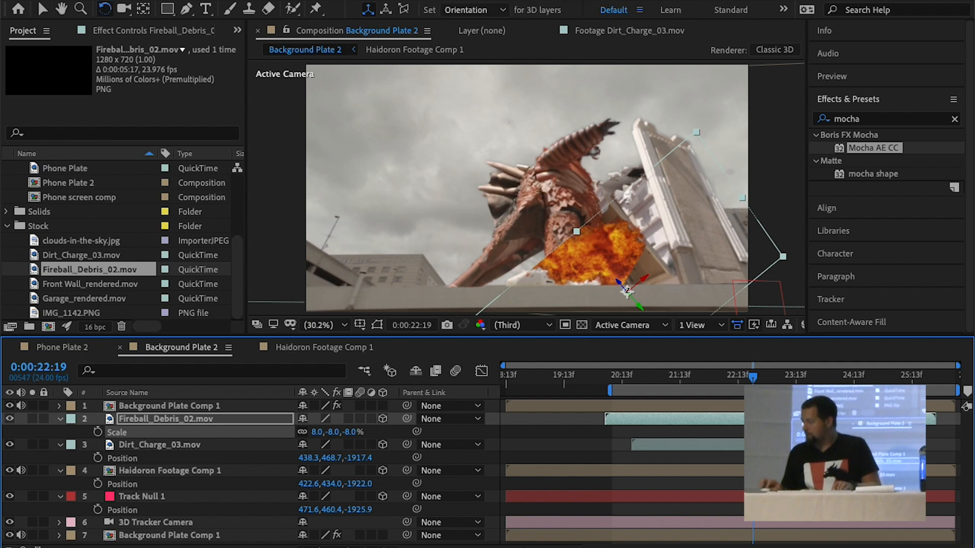
pyautogui.moveTo(625, 289); pyautogui.dragTo(590, 239)
pyautogui.press('v')
pyautogui.press('space')
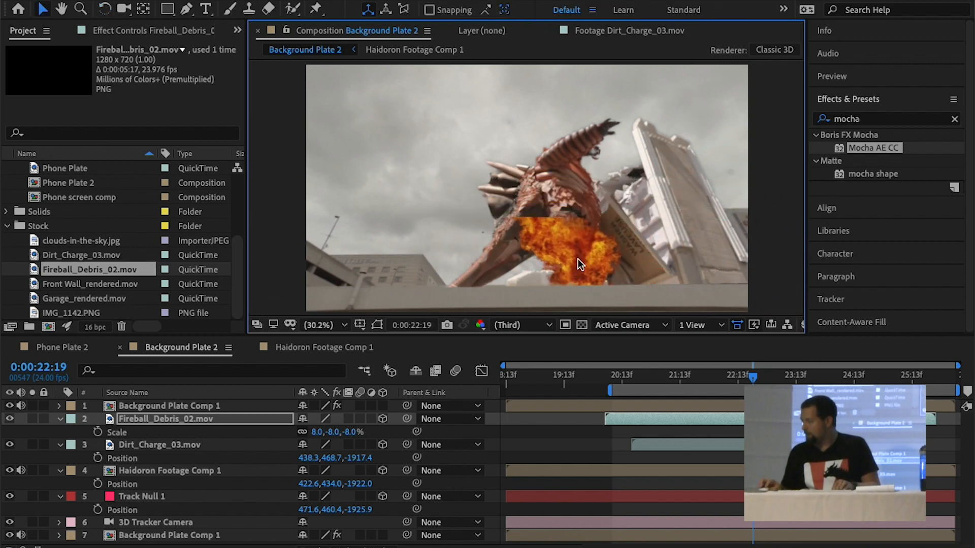
pyautogui.press('space')
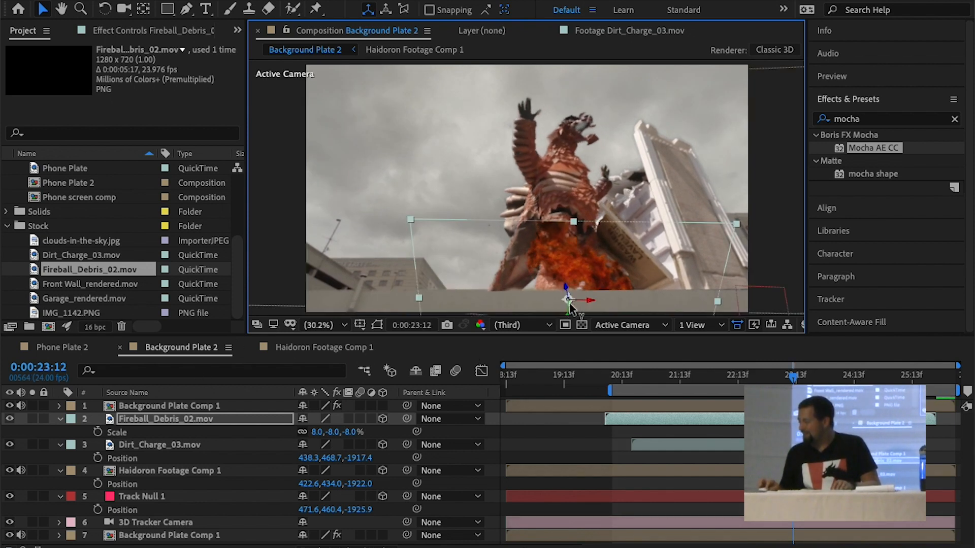
# Flip the Fireball_Debris_02.mov layer's orientation and shift it along the wall toward the fallen building beside the monster
pyautogui.moveTo(567, 289); pyautogui.dragTo(609, 297)
pyautogui.press('w')
pyautogui.press('v')
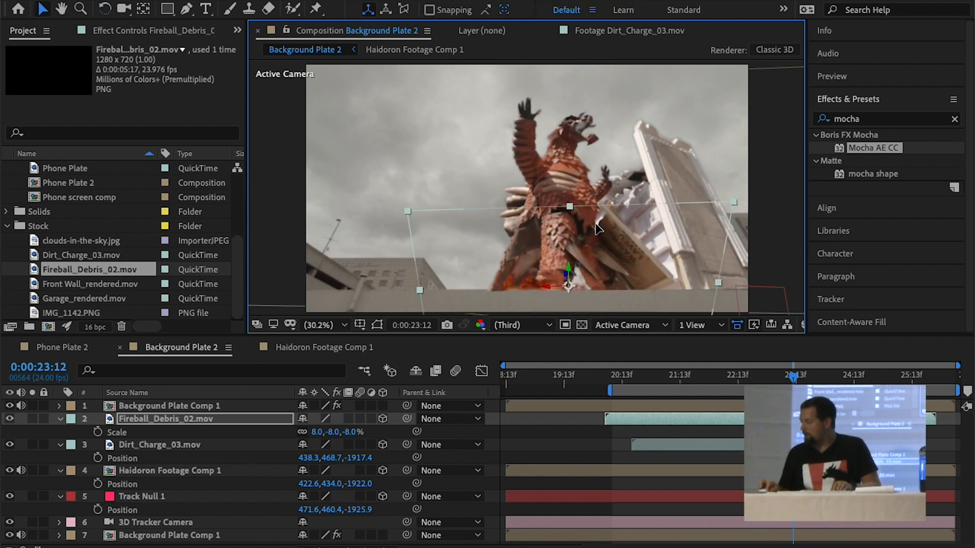
pyautogui.moveTo(596, 224); pyautogui.dragTo(644, 228)
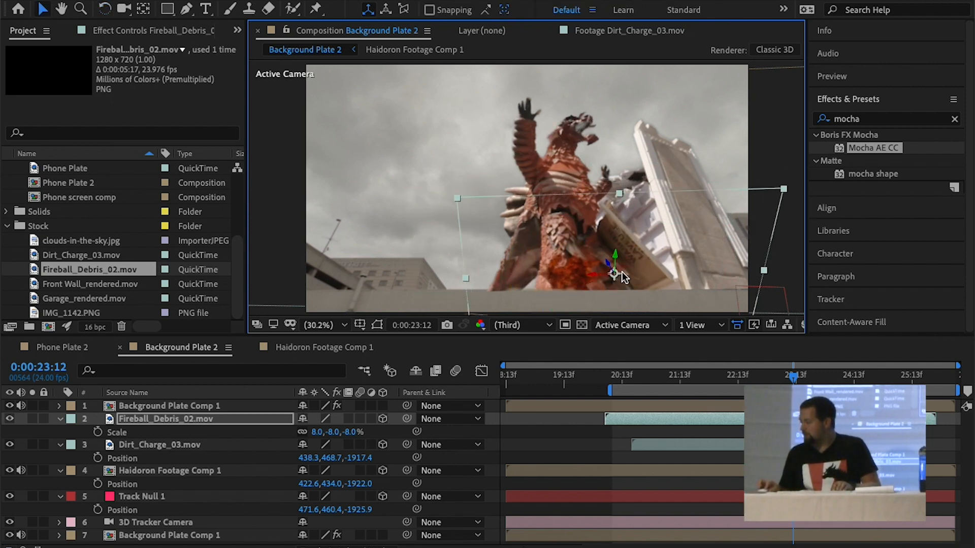
pyautogui.moveTo(607, 255); pyautogui.dragTo(609, 268)
# Rotate the Fireball_Debris_02.mov layer around its X axis, set its scale to -10% on all axes, and preview the shot
pyautogui.press('s')
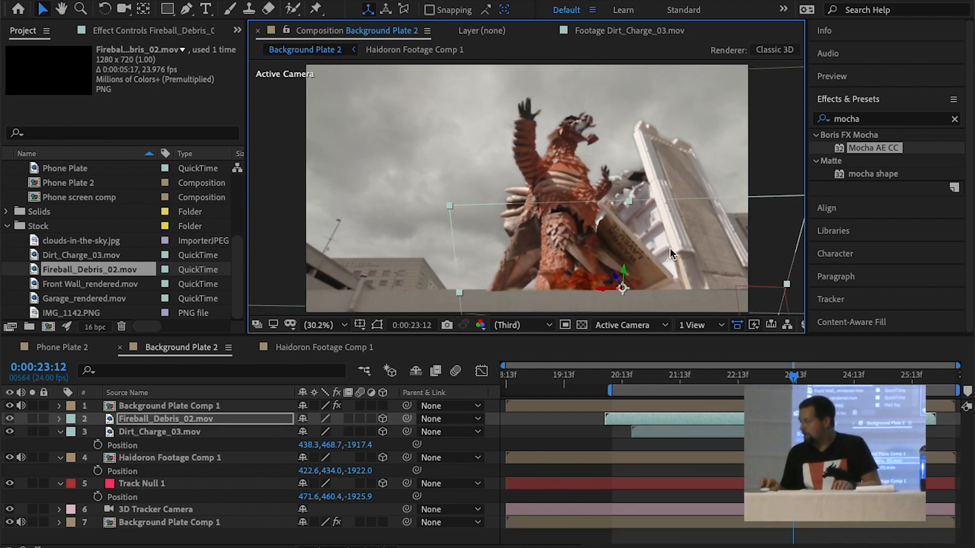
pyautogui.press('w')
pyautogui.moveTo(599, 287); pyautogui.dragTo(600, 284)
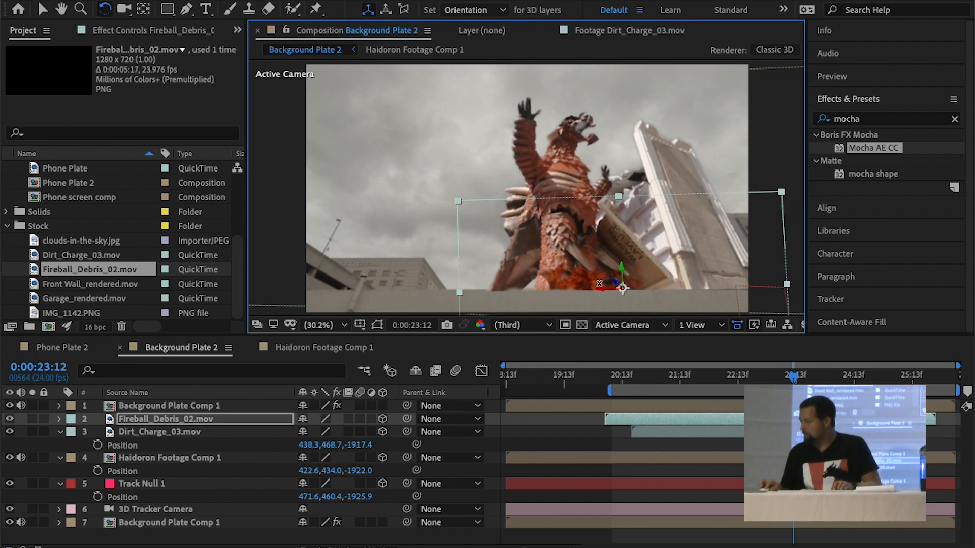
pyautogui.press('s')
pyautogui.moveTo(355, 437); pyautogui.dragTo(353, 432)
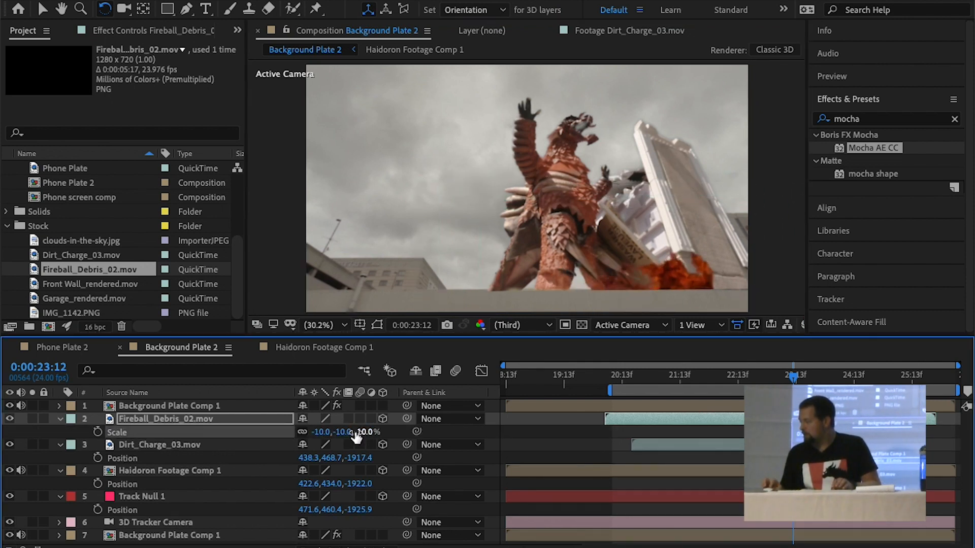
pyautogui.press('space')
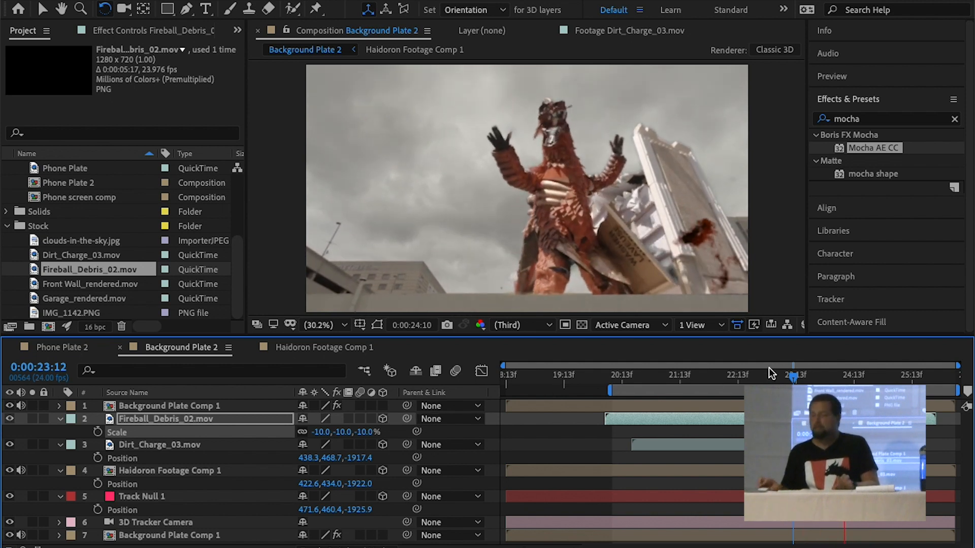
pyautogui.press('space')
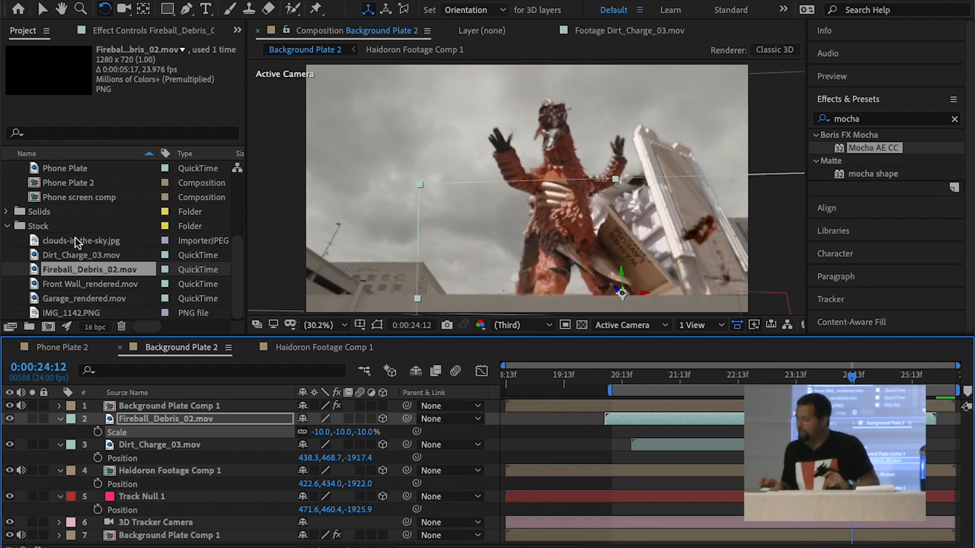
# Import Higuchi clowning around_keyed.mov from the (Footage) folder on disk into the project's Footage folder
pyautogui.click(51, 286)
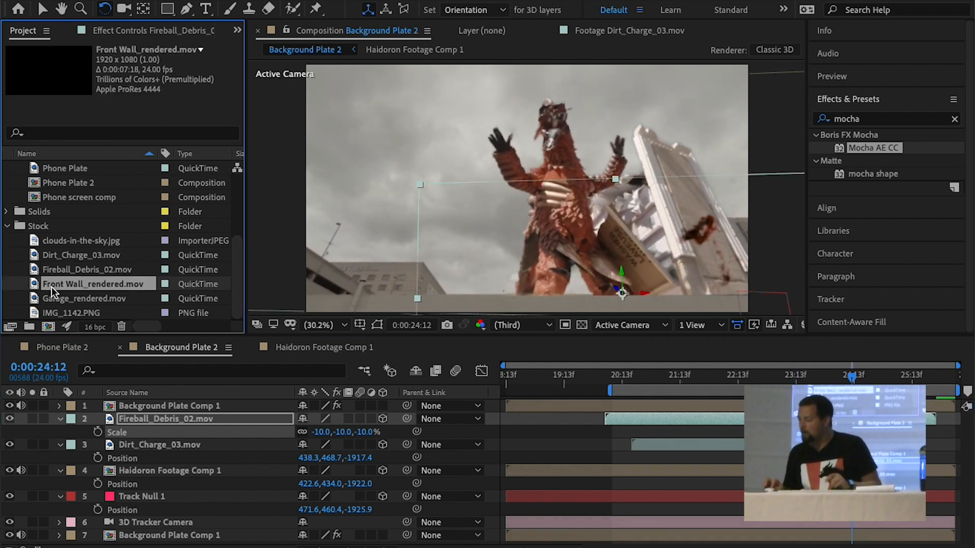
pyautogui.scroll(4, 57, 287)
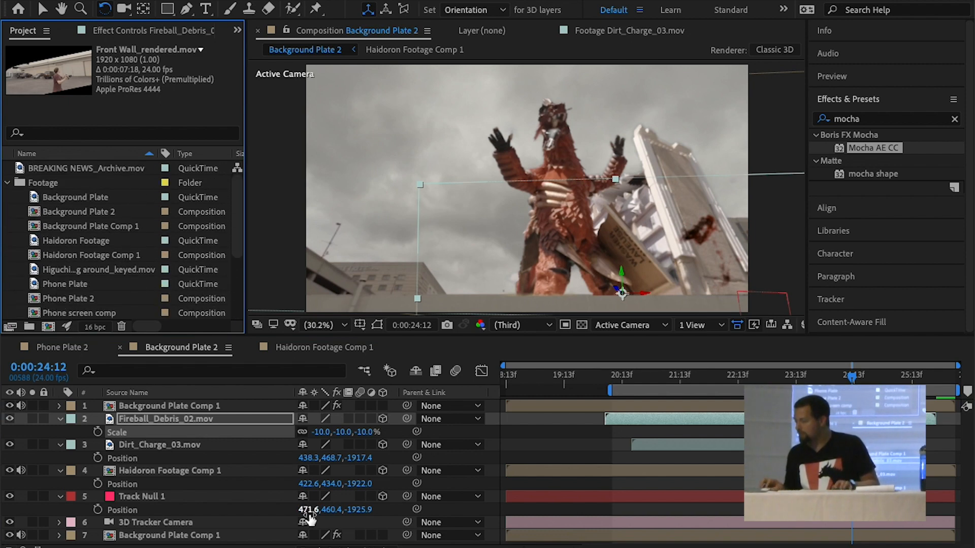
pyautogui.click(405, 547)
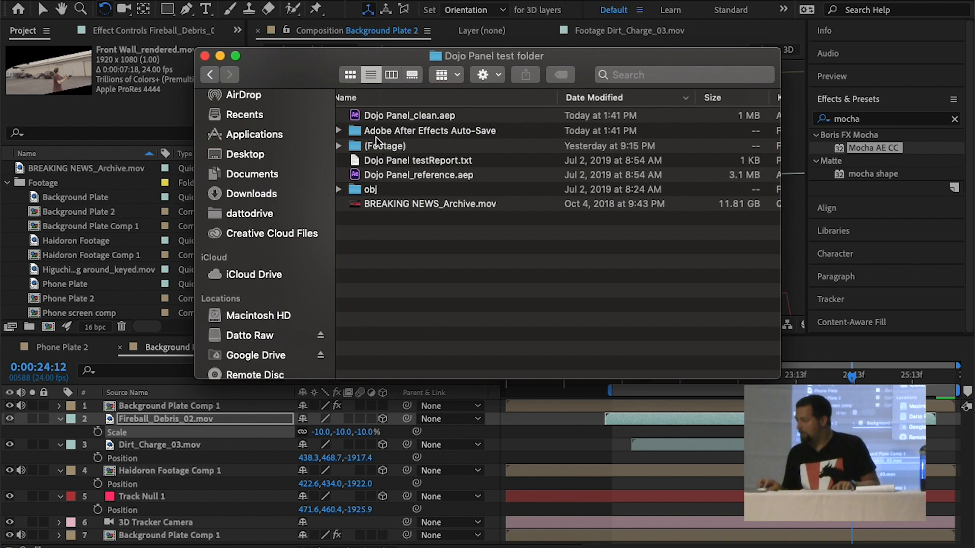
pyautogui.doubleClick(361, 145)
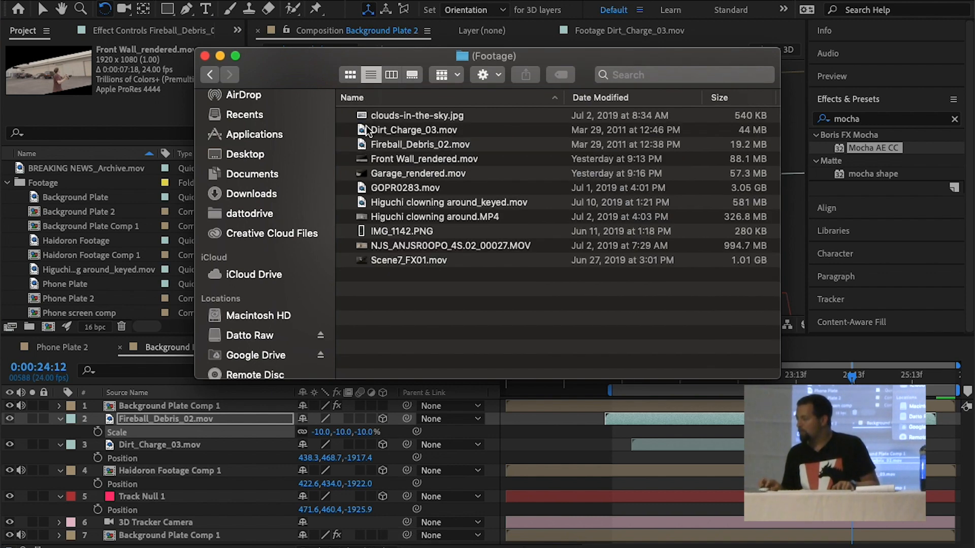
pyautogui.moveTo(371, 203); pyautogui.dragTo(64, 206)
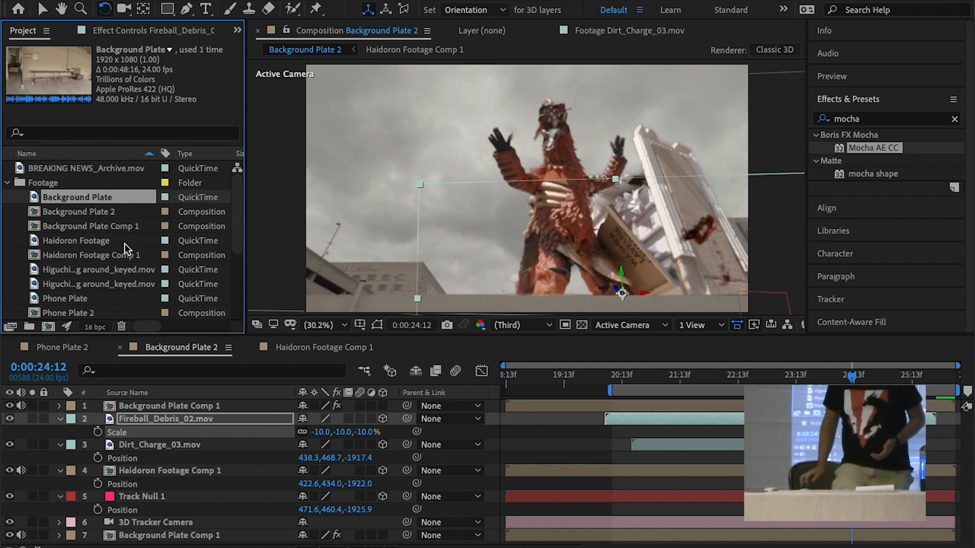
pyautogui.scroll(-2, 111, 202)
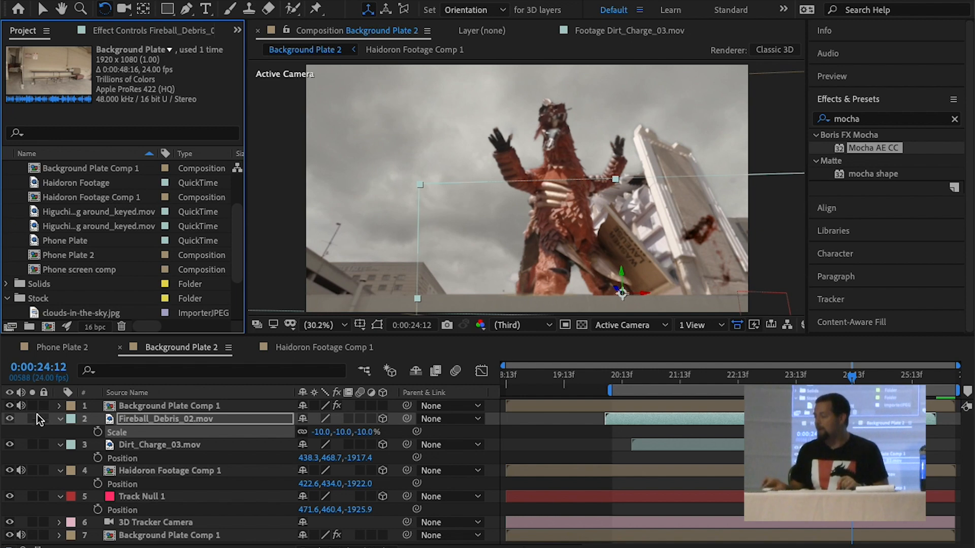
# Place Higuchi clowning around_keyed.mov above Haidoron Footage in Haidoron Footage Comp 1 and hide the Haidoron Footage layer
pyautogui.click(315, 348)
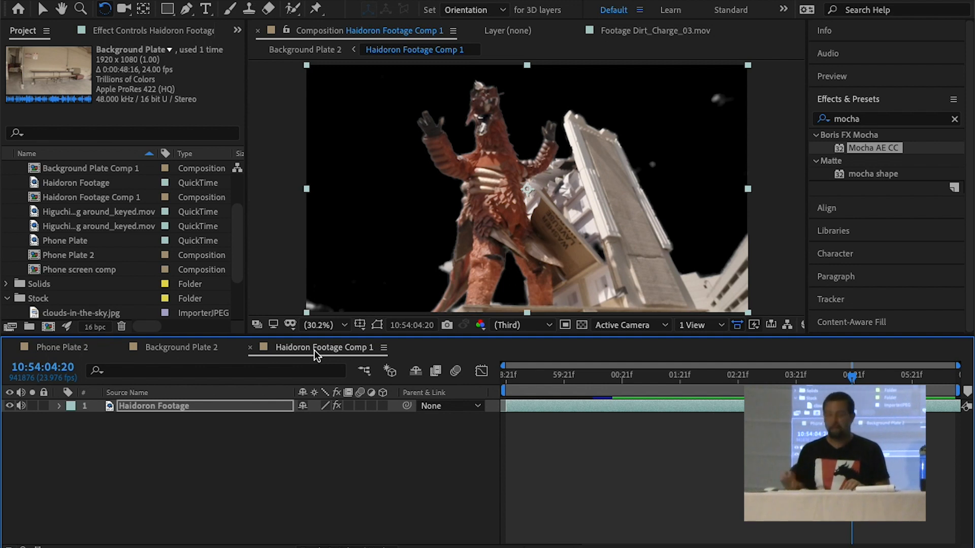
pyautogui.moveTo(87, 210); pyautogui.dragTo(122, 404)
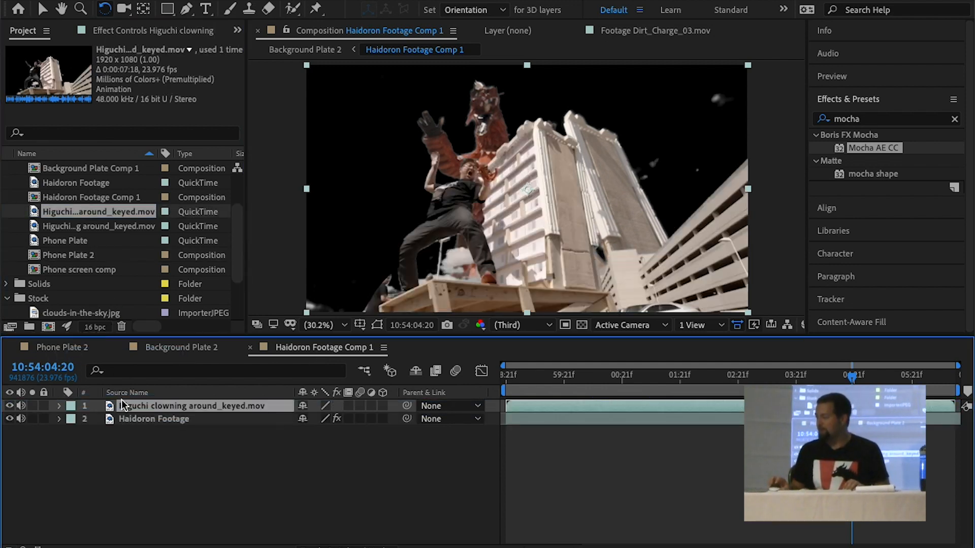
pyautogui.click(9, 419)
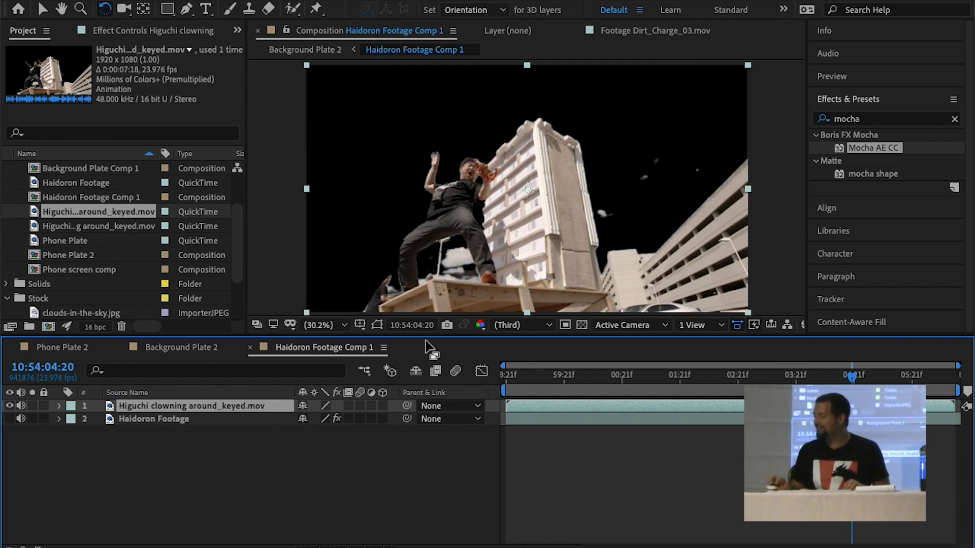
pyautogui.click(138, 421)
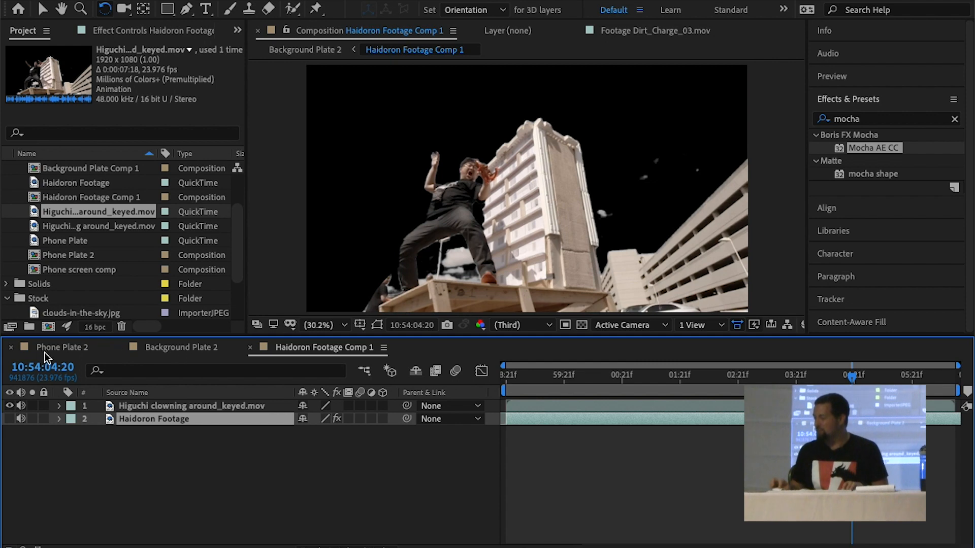
# Play back the Background Plate 2 composition to check the swapped performer footage in the tracked shot
pyautogui.click(173, 348)
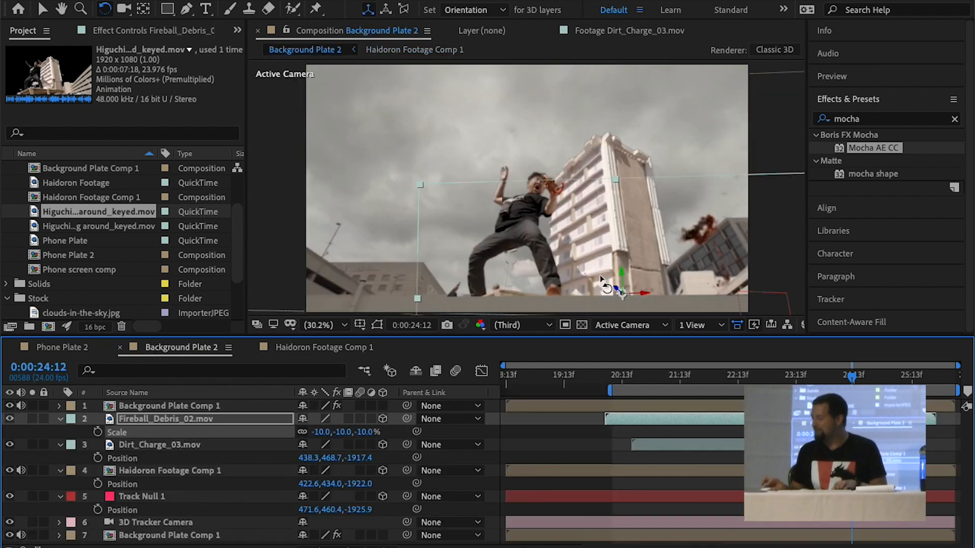
pyautogui.press('space')
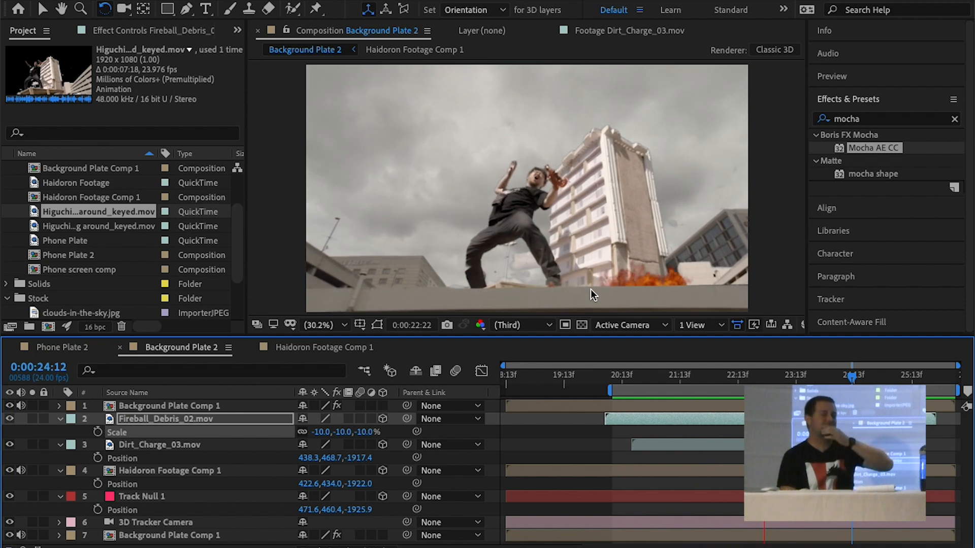
pyautogui.press('space')
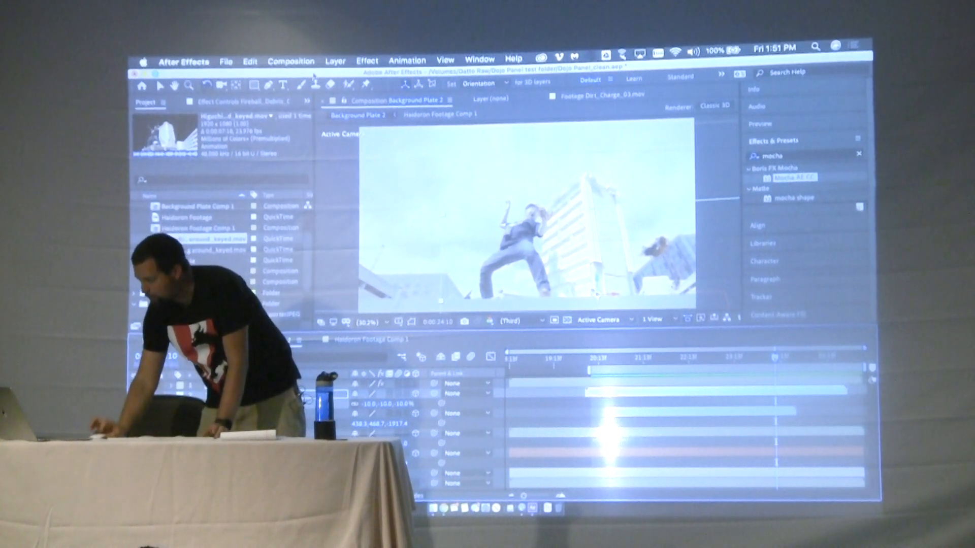
# Create a new solid layer named "element" in the Background Plate 2 composition
pyautogui.click(293, 62)
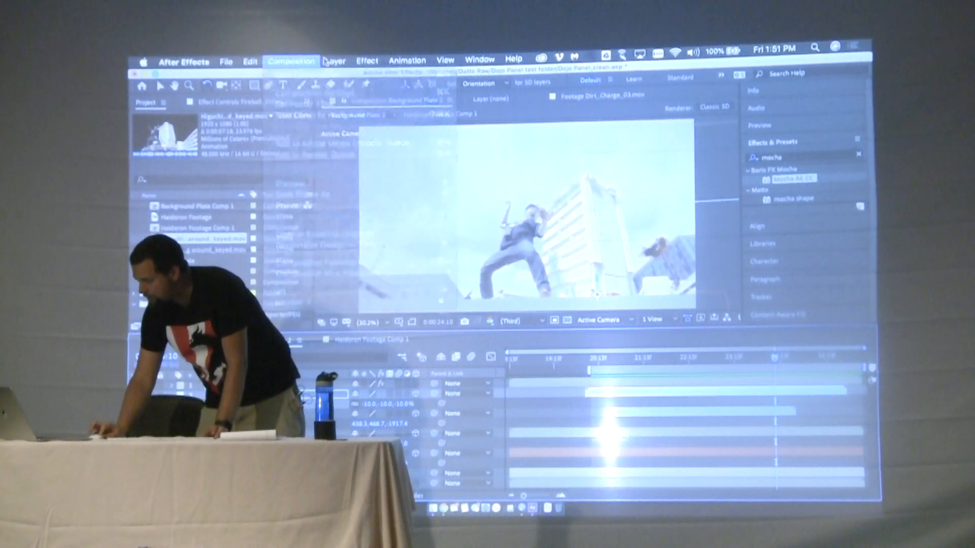
pyautogui.moveTo(335, 61)
pyautogui.click(479, 85)
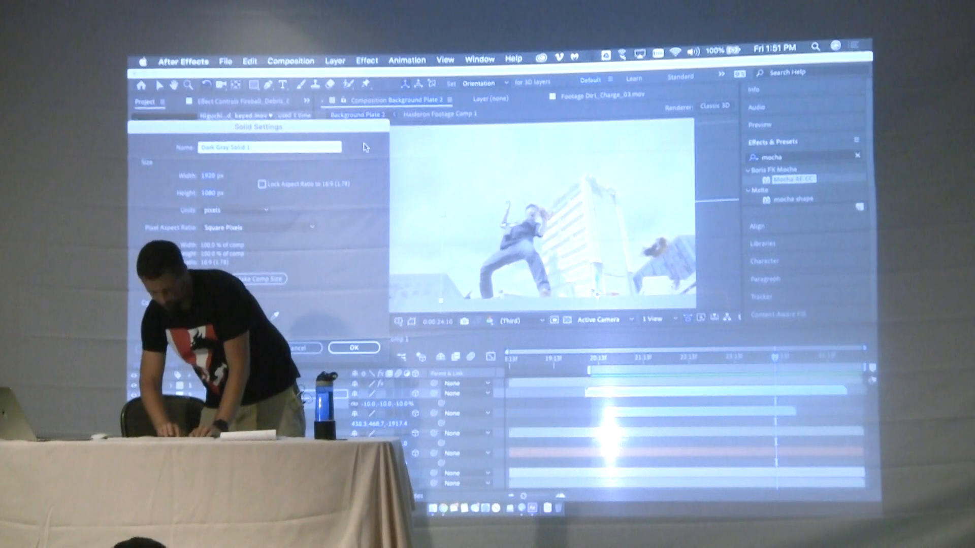
pyautogui.write('element')
pyautogui.press('Return')
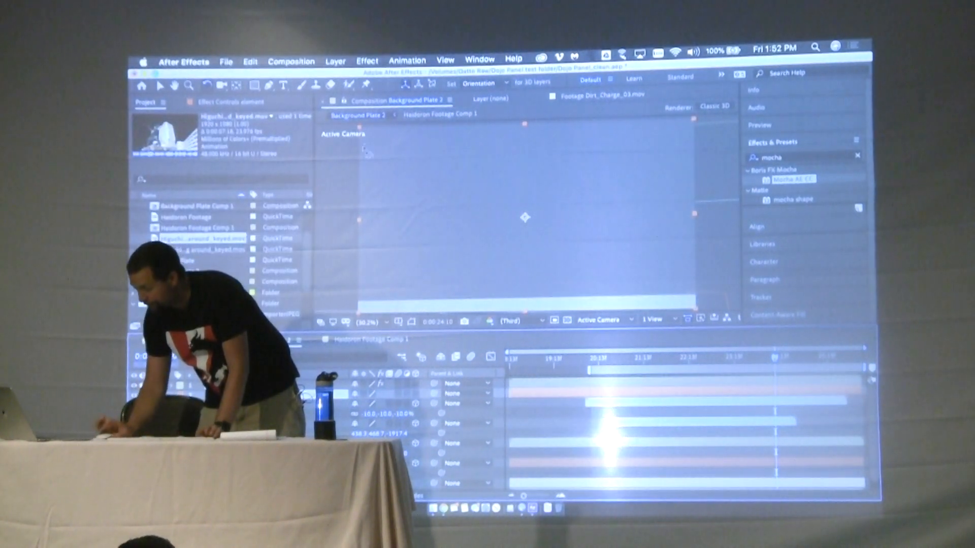
# Find Video Copilot's Element effect and apply it to the element solid
pyautogui.click(799, 159)
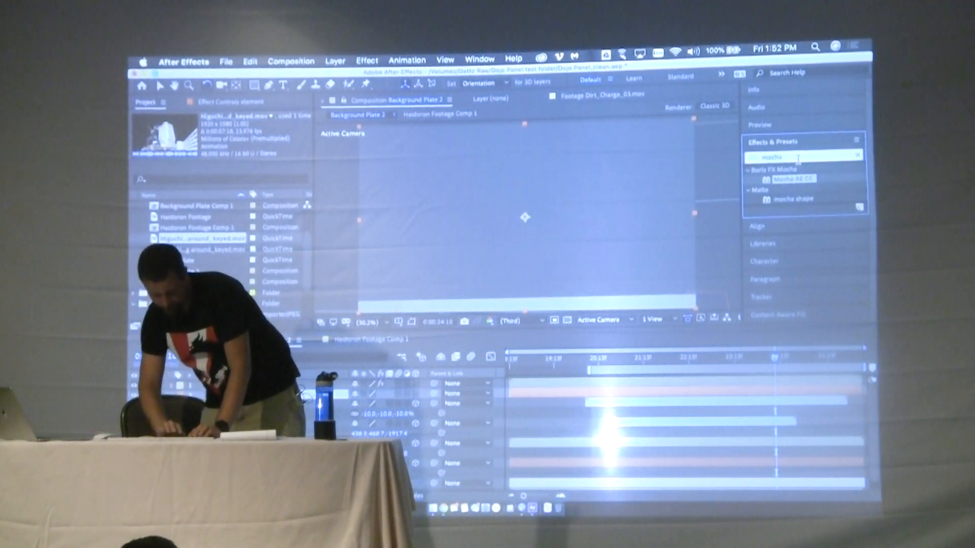
pyautogui.write('elem')
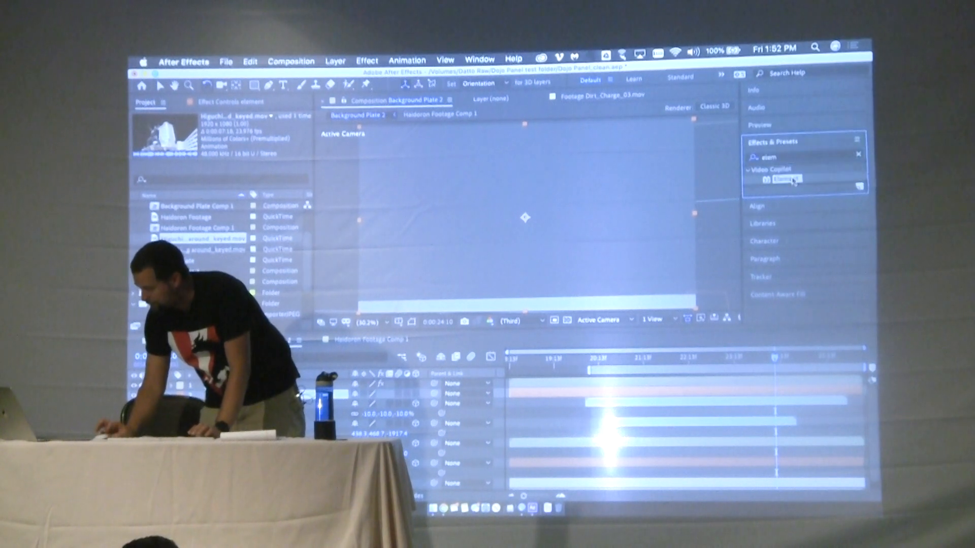
pyautogui.doubleClick(784, 178)
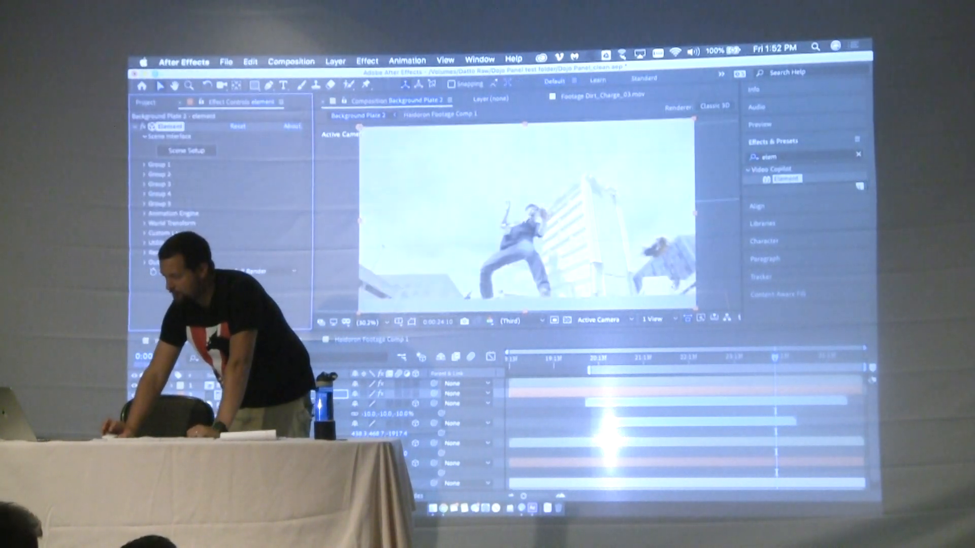
# Import the Residential Buildings 006.obj model into Element's Scene Setup and change its alignment so the building's base sits at the origin
pyautogui.click(171, 151)
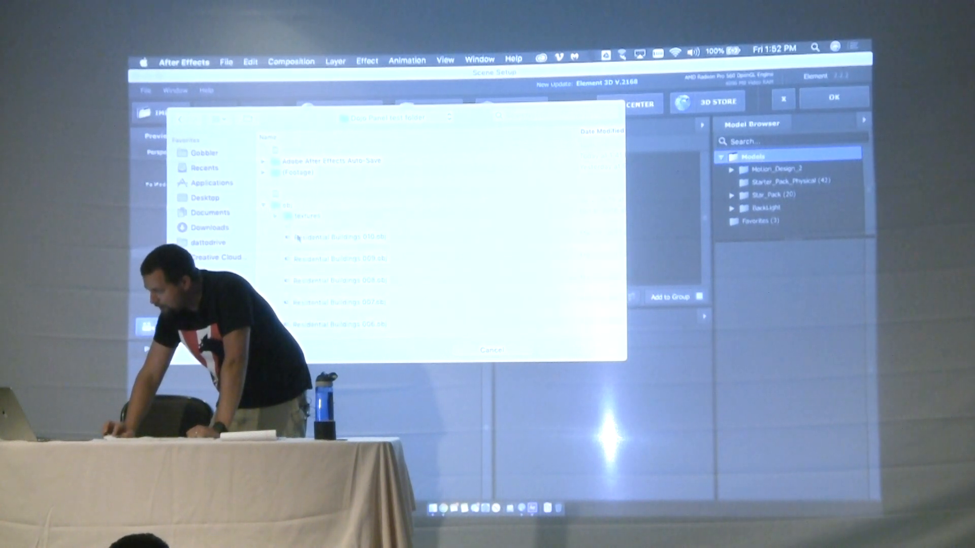
pyautogui.doubleClick(309, 254)
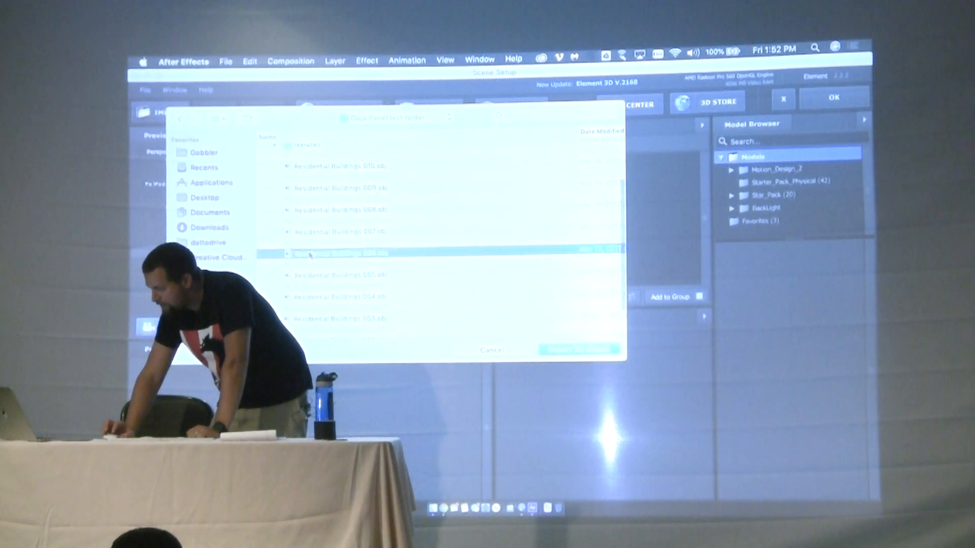
pyautogui.click(542, 333)
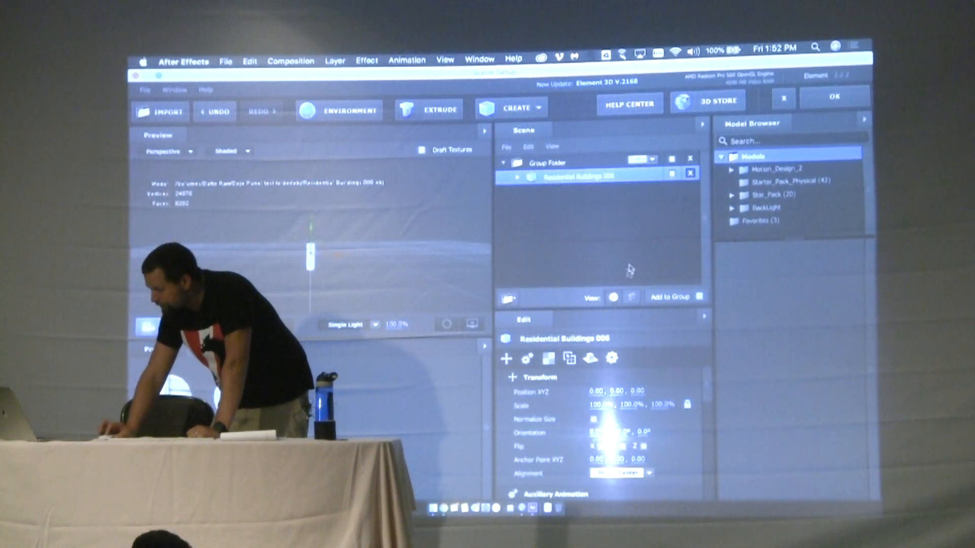
pyautogui.click(619, 473)
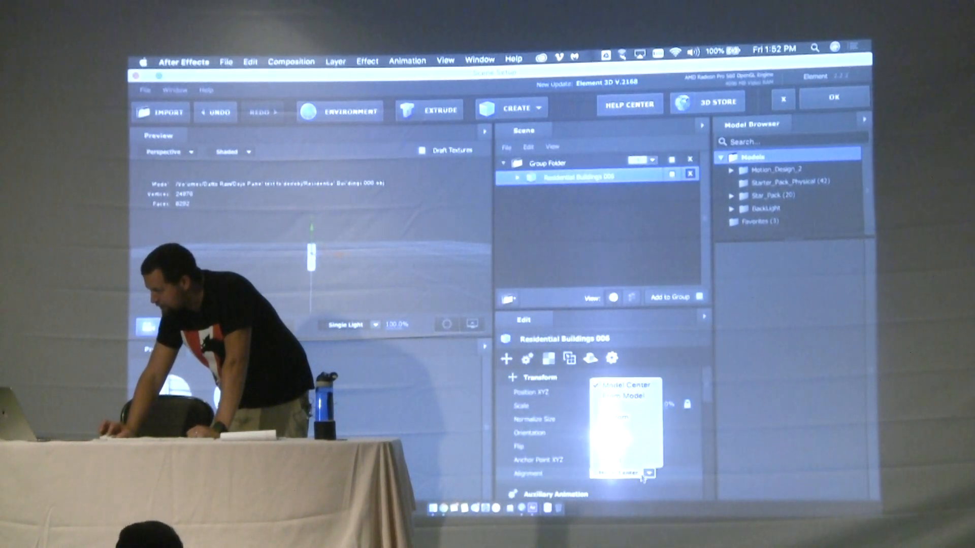
pyautogui.click(641, 418)
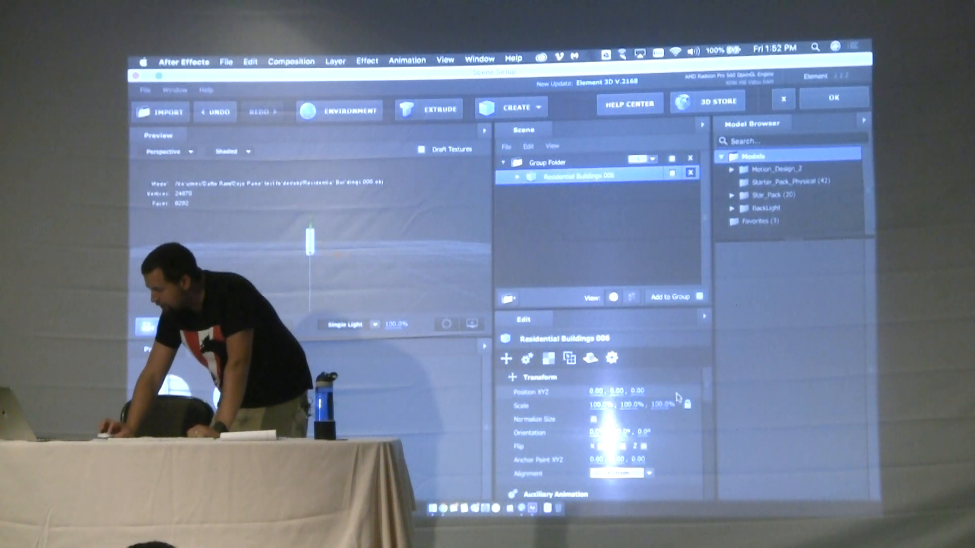
# Toggle Normalize Size for the Residential Buildings 006 model, check it in the preview, and accept the Scene Setup
pyautogui.click(595, 421)
pyautogui.moveTo(368, 251); pyautogui.dragTo(715, 156)
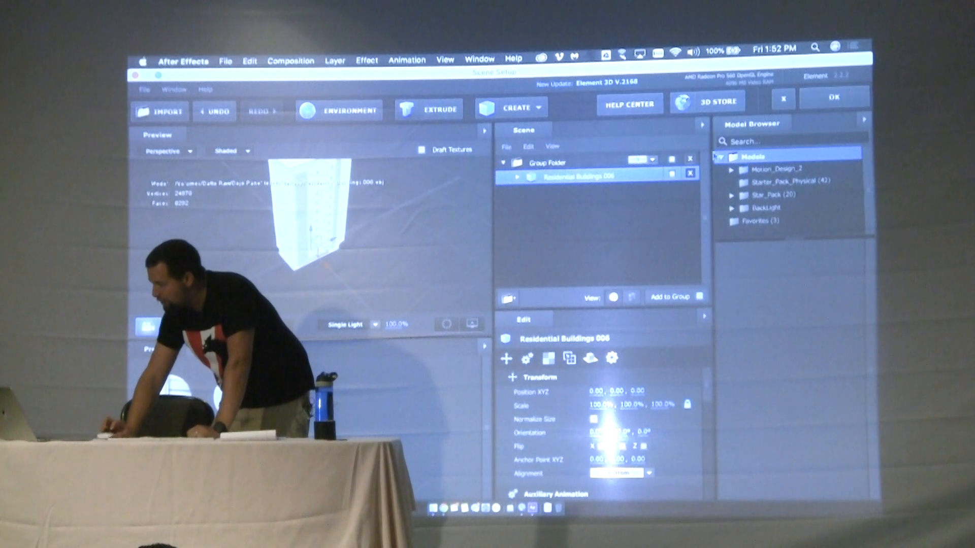
pyautogui.click(849, 105)
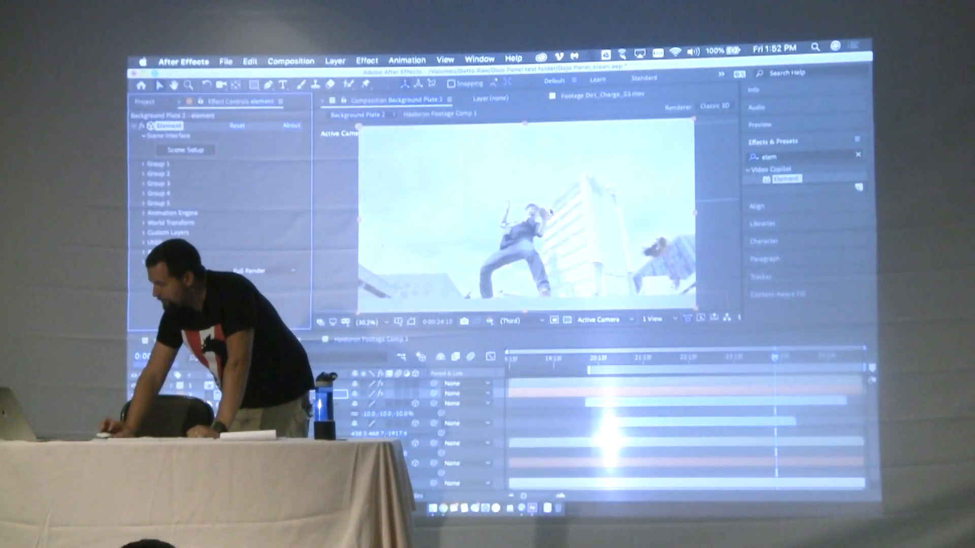
# Create a group null for Element's Group 1 and select it in Background Plate 2
pyautogui.click(274, 395)
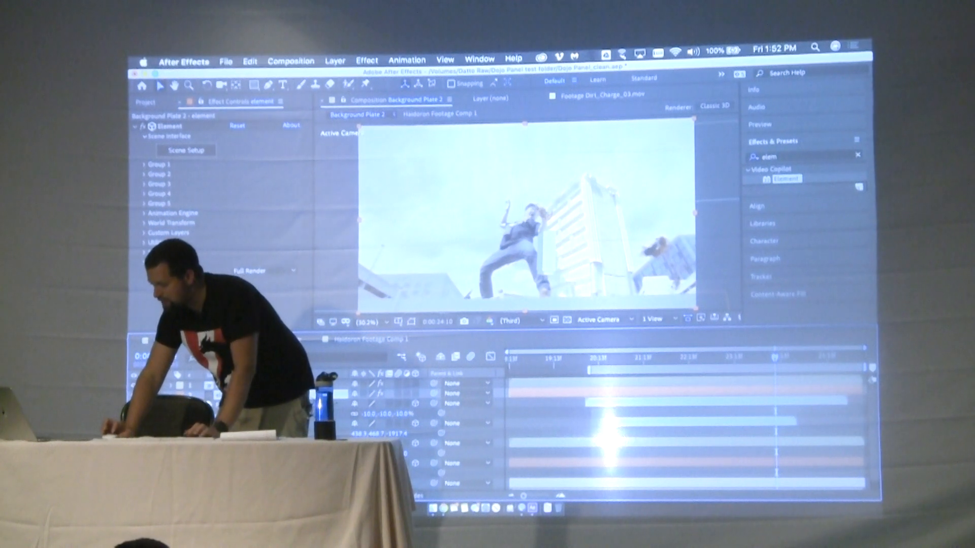
pyautogui.click(144, 164)
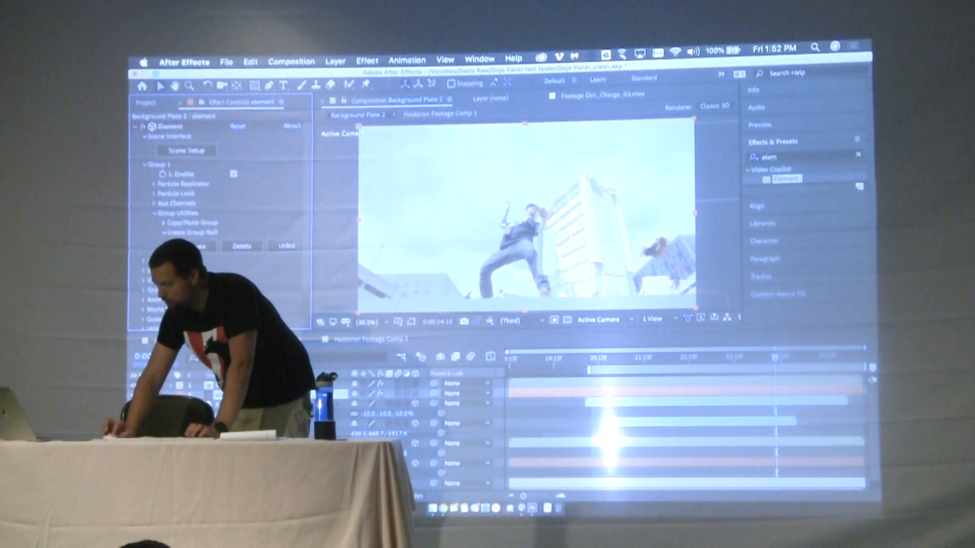
pyautogui.click(190, 245)
pyautogui.click(254, 394)
pyautogui.click(238, 384)
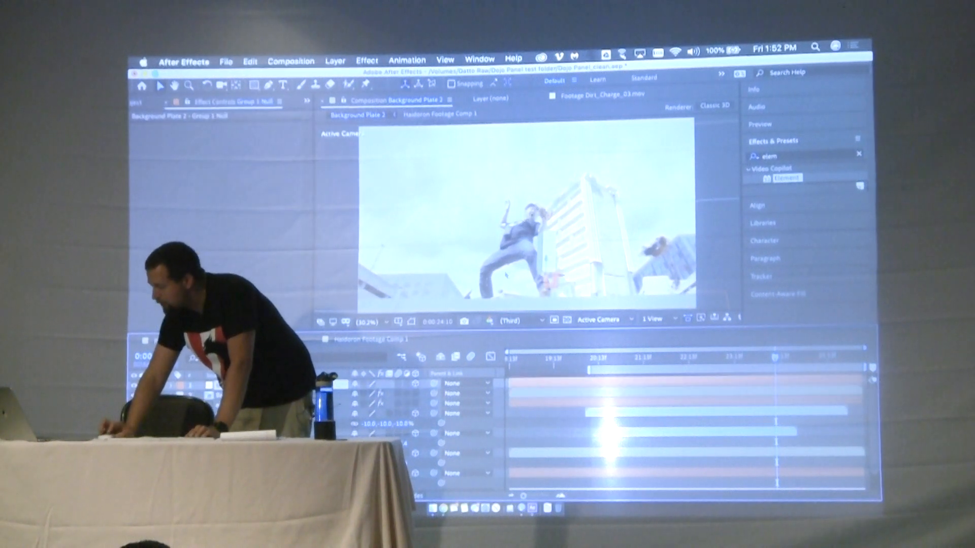
# Move the Group 1 null to the ground at the performer's feet and scale the building up to 296%
pyautogui.click(546, 268)
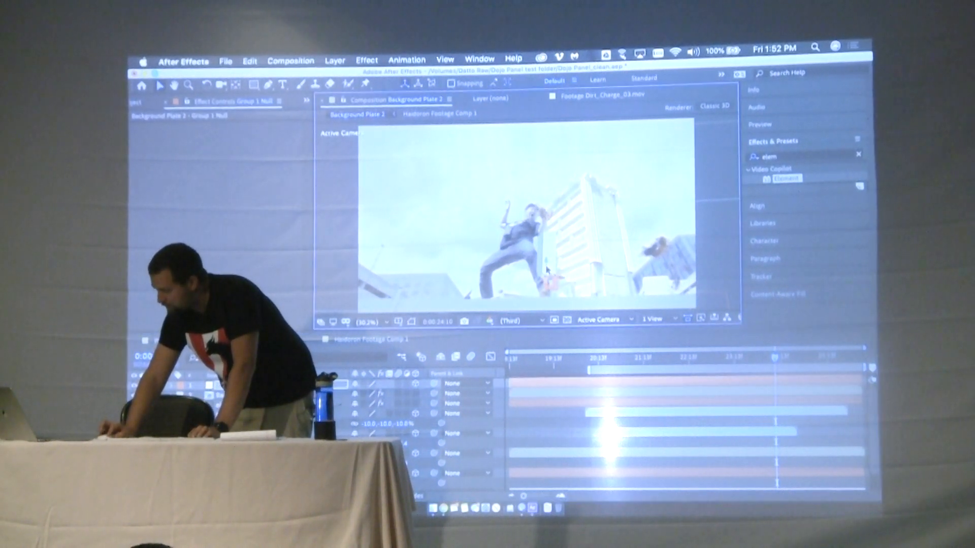
pyautogui.moveTo(548, 306); pyautogui.dragTo(417, 303)
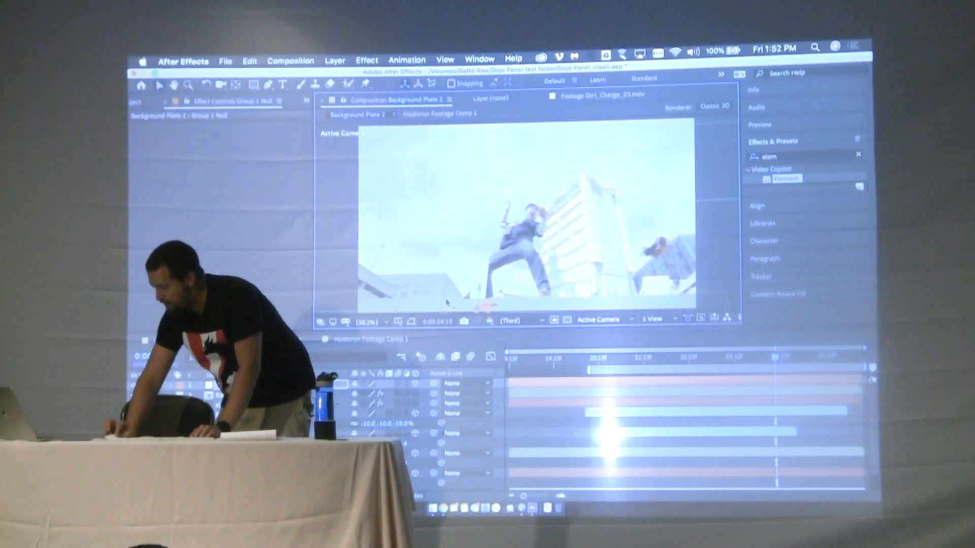
pyautogui.press('s')
pyautogui.moveTo(364, 399); pyautogui.dragTo(374, 399)
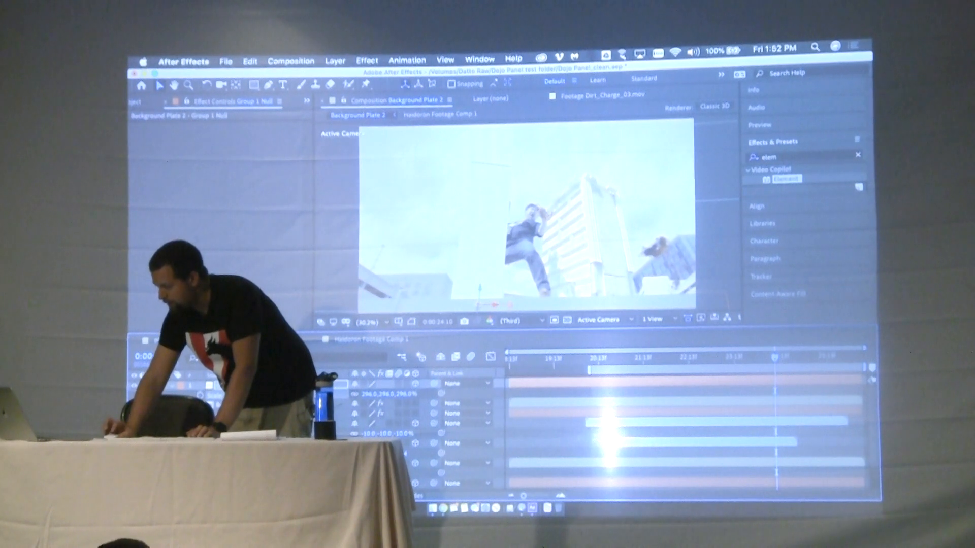
# Reorder the element layer below the performer footage so the building sits behind the performer
pyautogui.moveTo(244, 414); pyautogui.dragTo(244, 481)
pyautogui.scroll(-3, 503, 432)
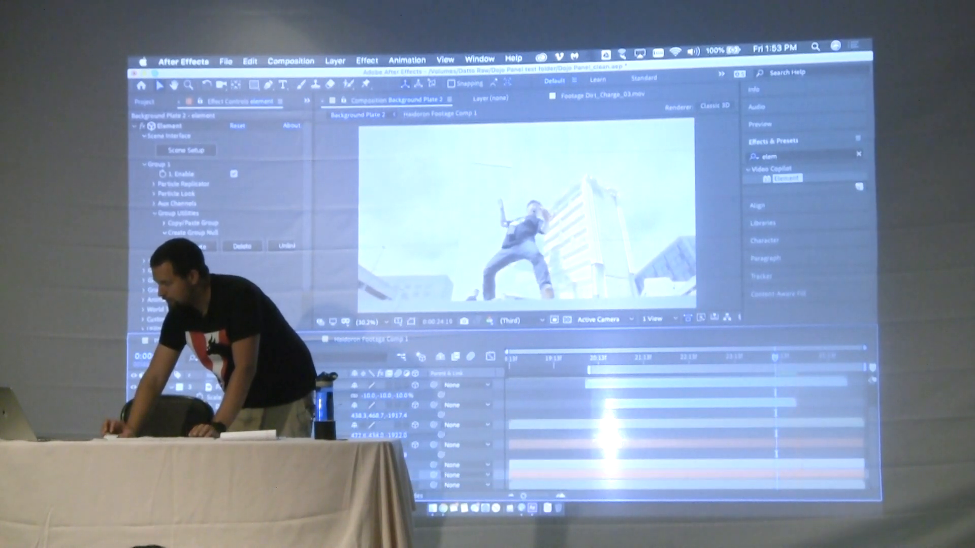
pyautogui.scroll(2, 685, 432)
# Set the Group 1 null's orientation to about 358°, 92°, 5° and its X rotation to 1°
pyautogui.click(330, 385)
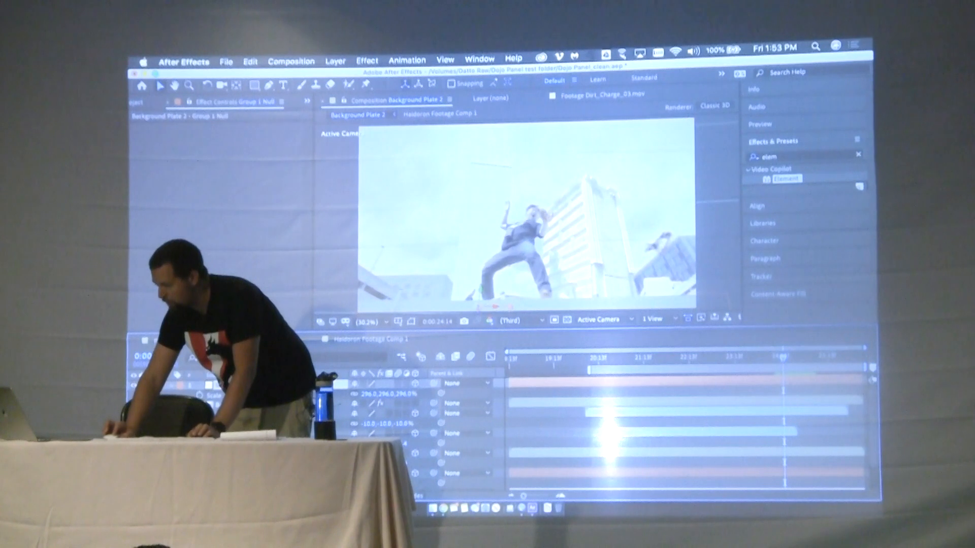
pyautogui.press('r')
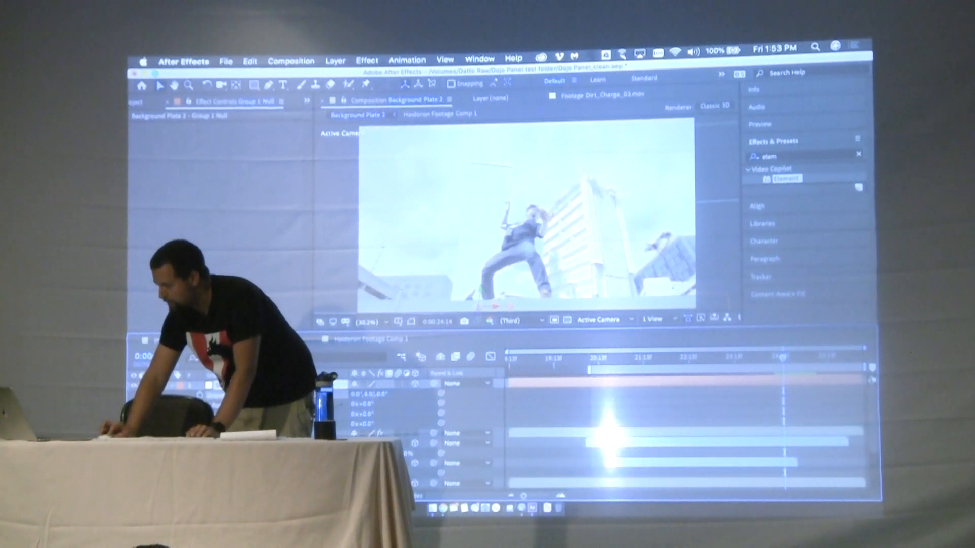
pyautogui.moveTo(372, 395); pyautogui.dragTo(401, 396)
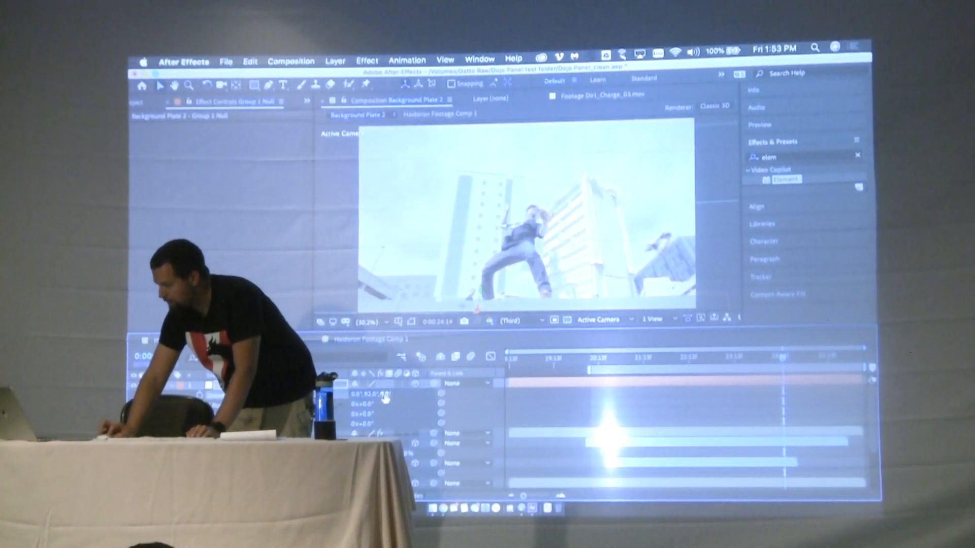
pyautogui.press('Return')
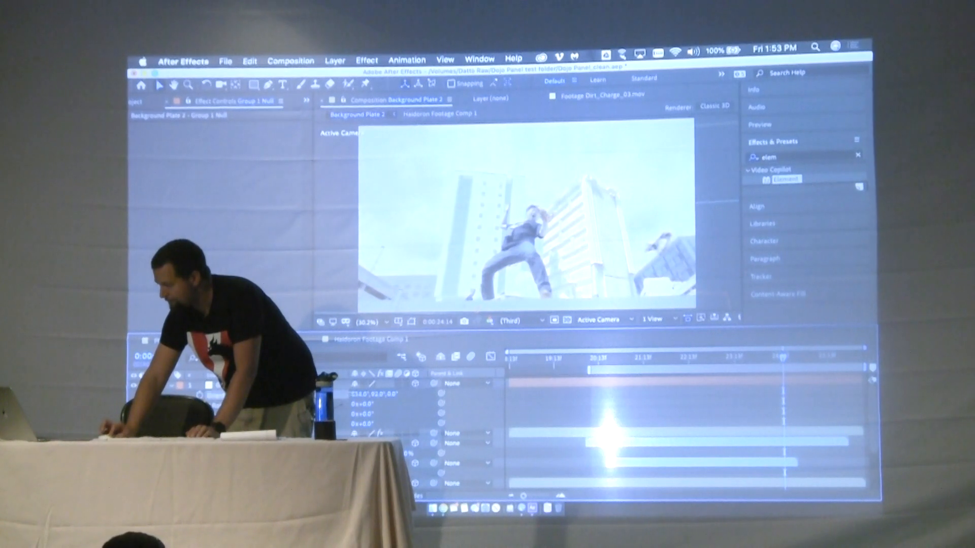
pyautogui.moveTo(351, 394); pyautogui.dragTo(354, 394)
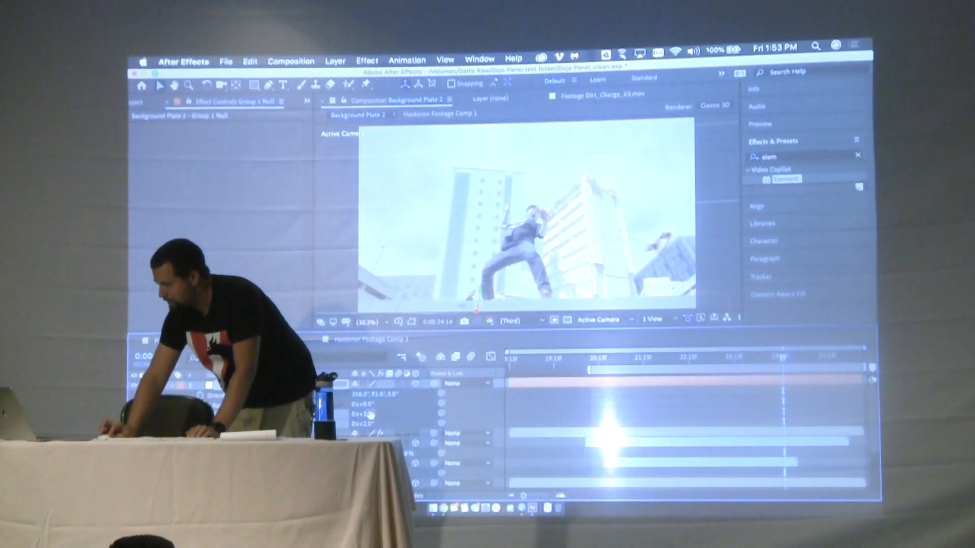
pyautogui.moveTo(372, 406); pyautogui.dragTo(367, 404)
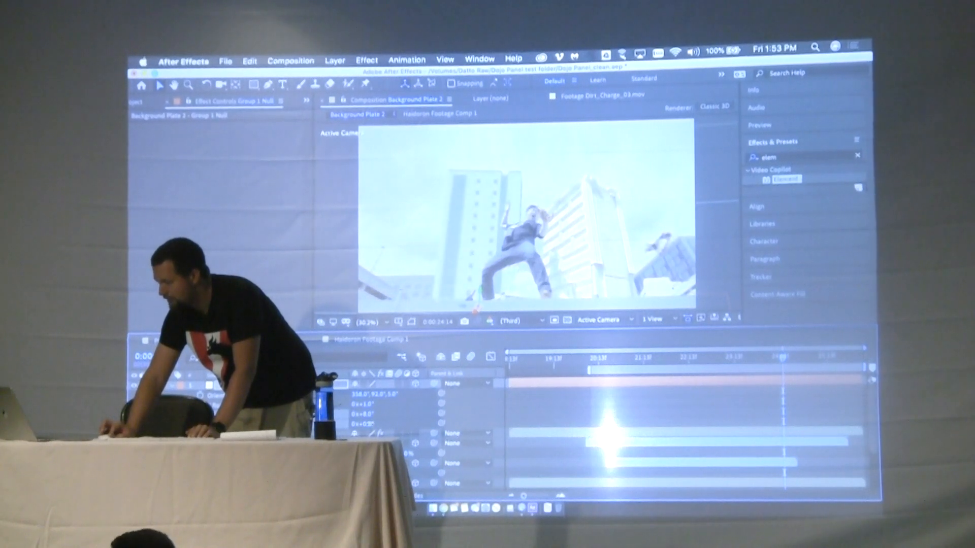
# Reposition the building through the Group 1 null, setting its position to about 533.6, 939.7, 5.6
pyautogui.click(478, 289)
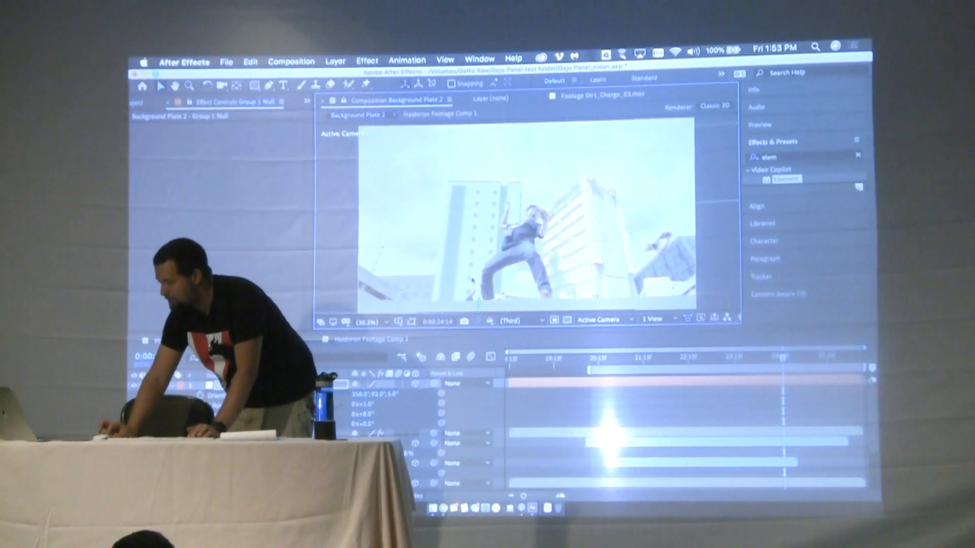
pyautogui.scroll(-2, 471, 284)
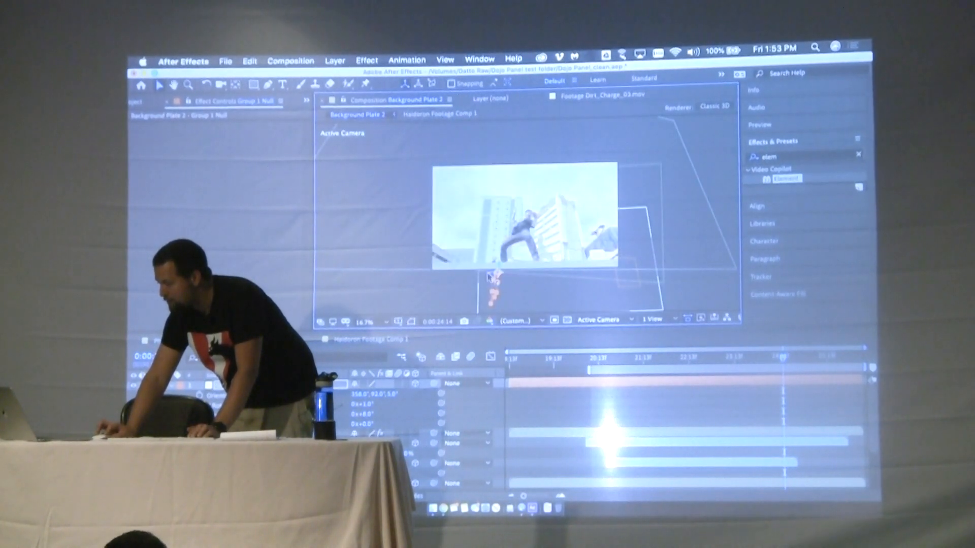
pyautogui.press('p')
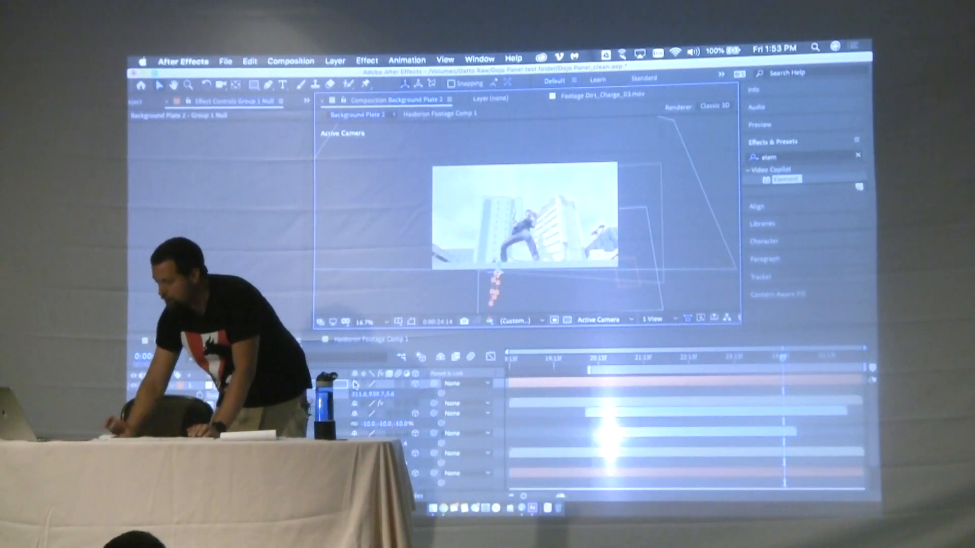
pyautogui.moveTo(359, 396); pyautogui.dragTo(369, 394)
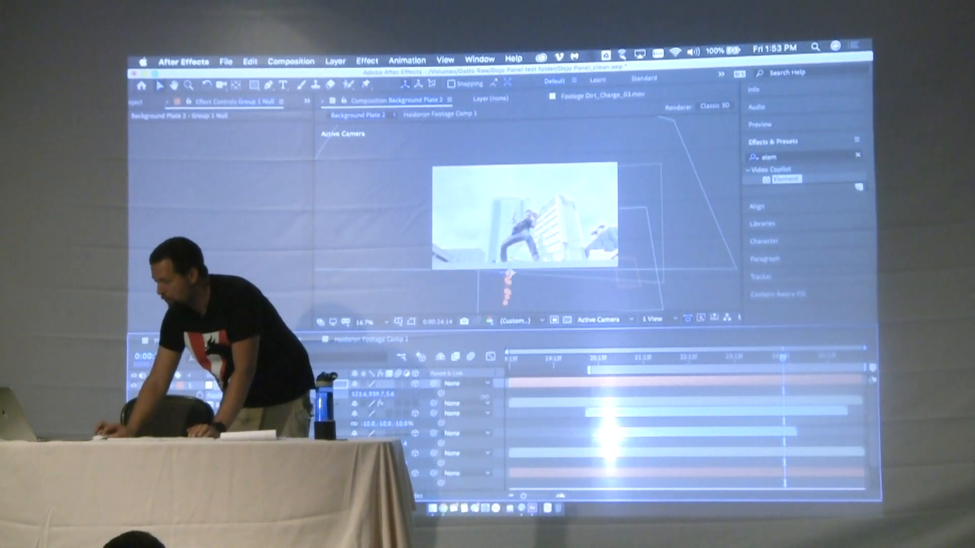
# Play back Background Plate 2 in an enlarged viewer to check how the building sits in the tracked shot
pyautogui.press('space')
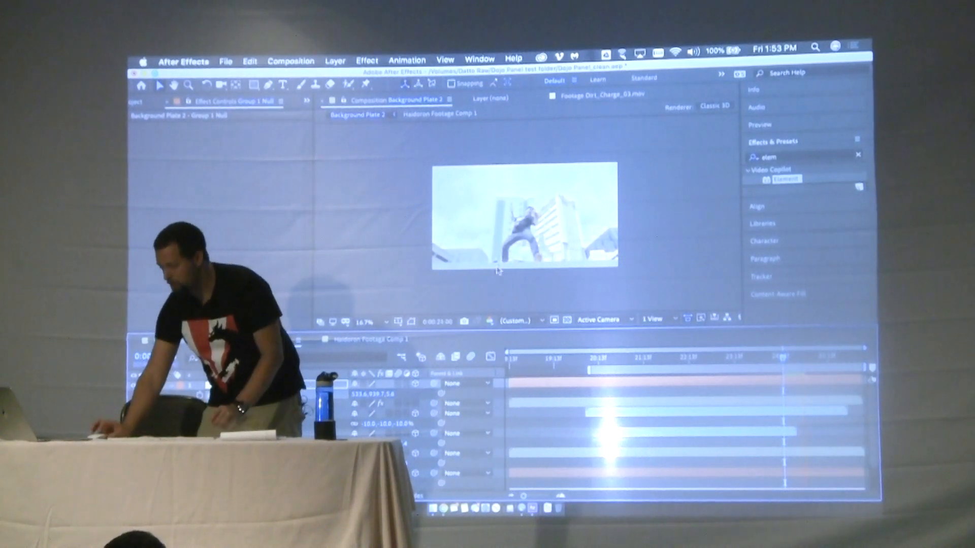
pyautogui.press('`')
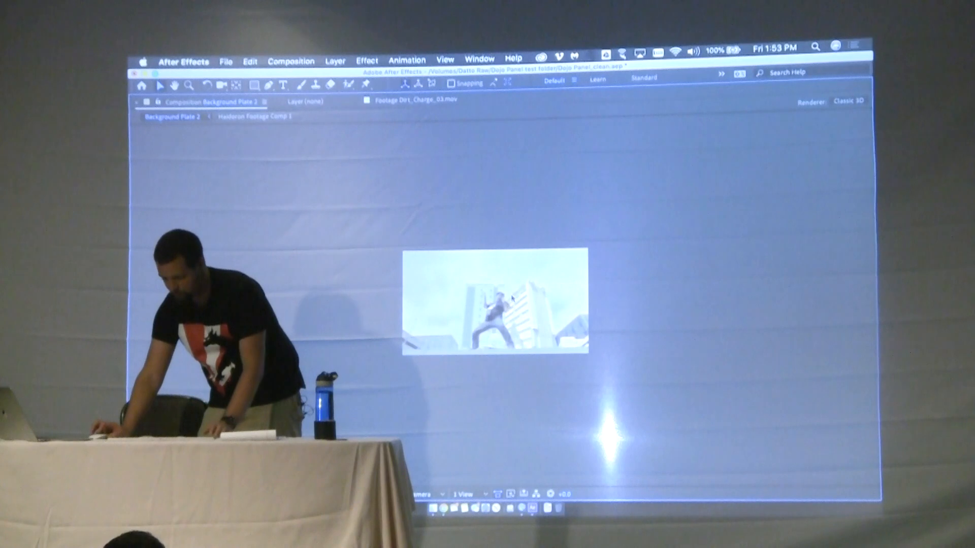
pyautogui.click(184, 496)
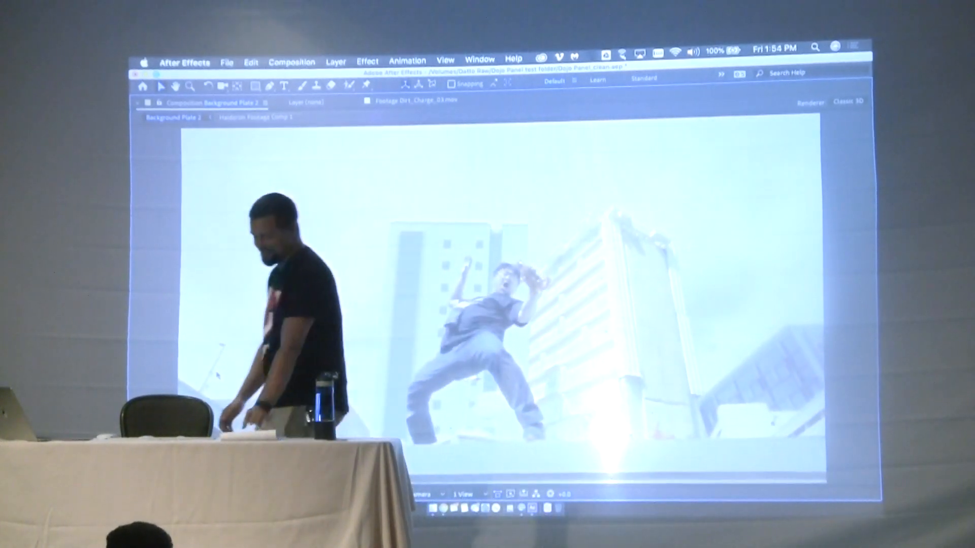
# Restore the normal layout, inspect the keyed performer footage composition, and return to Background Plate 2
pyautogui.press('`')
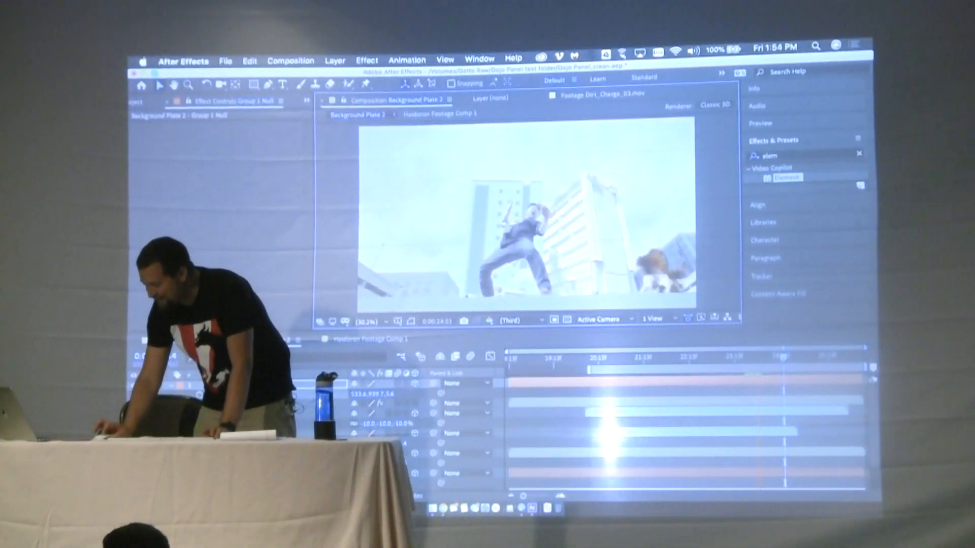
pyautogui.click(375, 340)
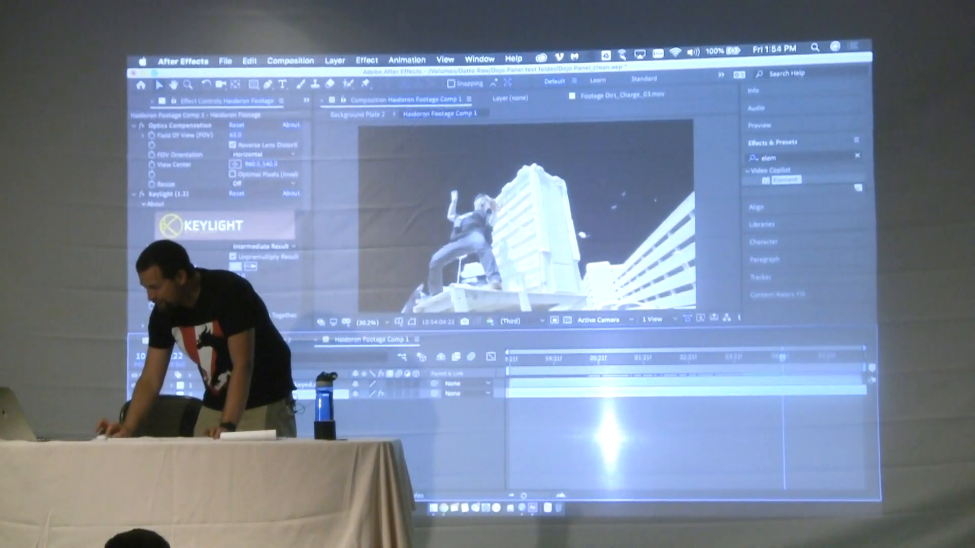
pyautogui.click(269, 340)
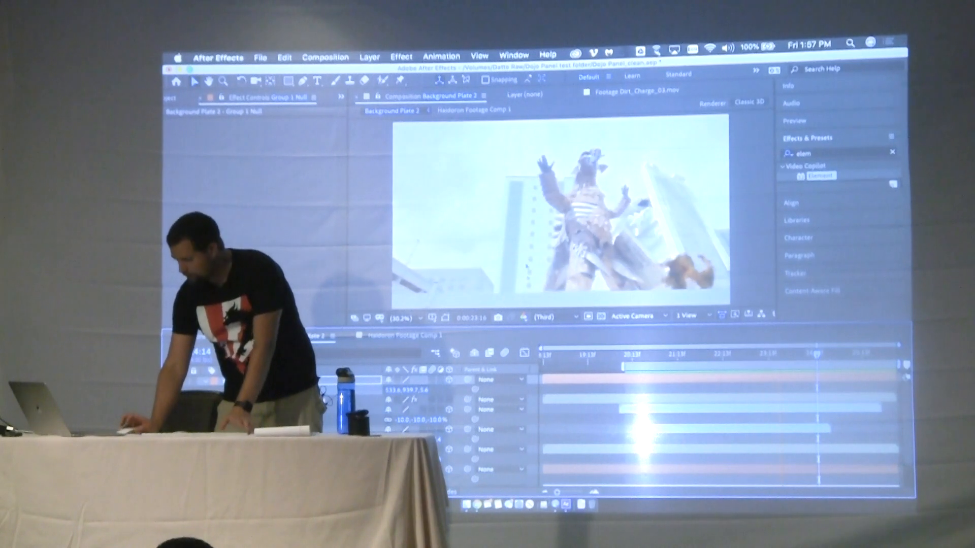
# Open the recent project Dojo Panel_reference.aep and set the current time to 0:00:18:13 for viewing the finished shot
pyautogui.click(258, 58)
pyautogui.moveTo(284, 104)
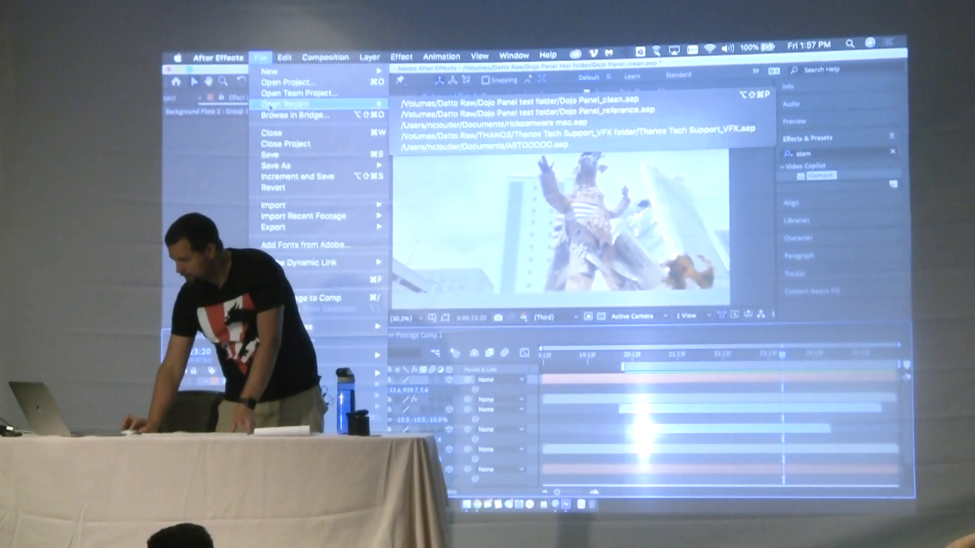
pyautogui.click(435, 114)
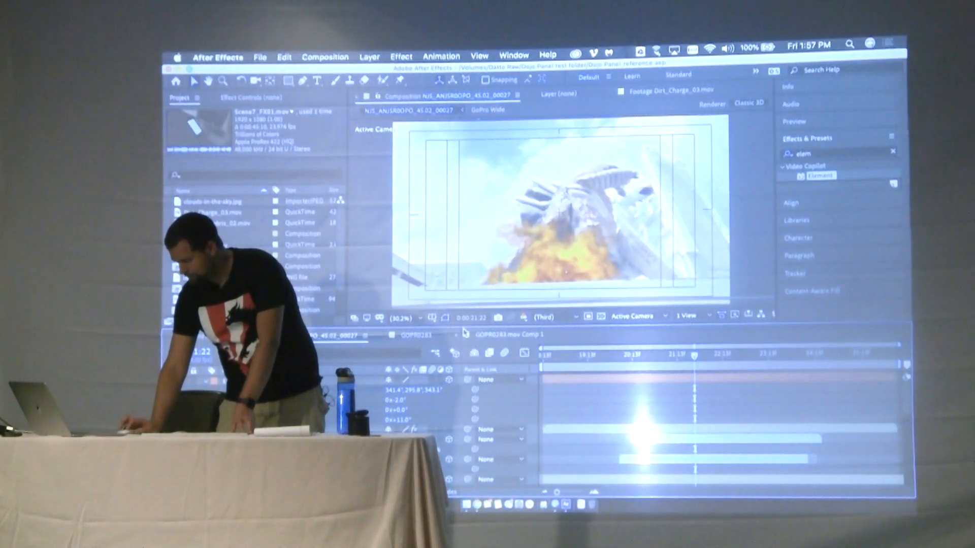
pyautogui.click(543, 358)
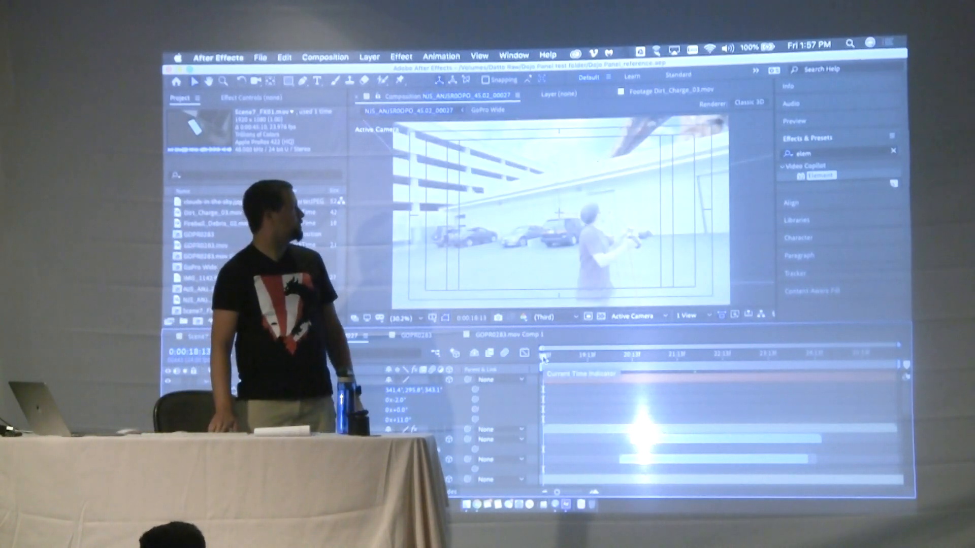